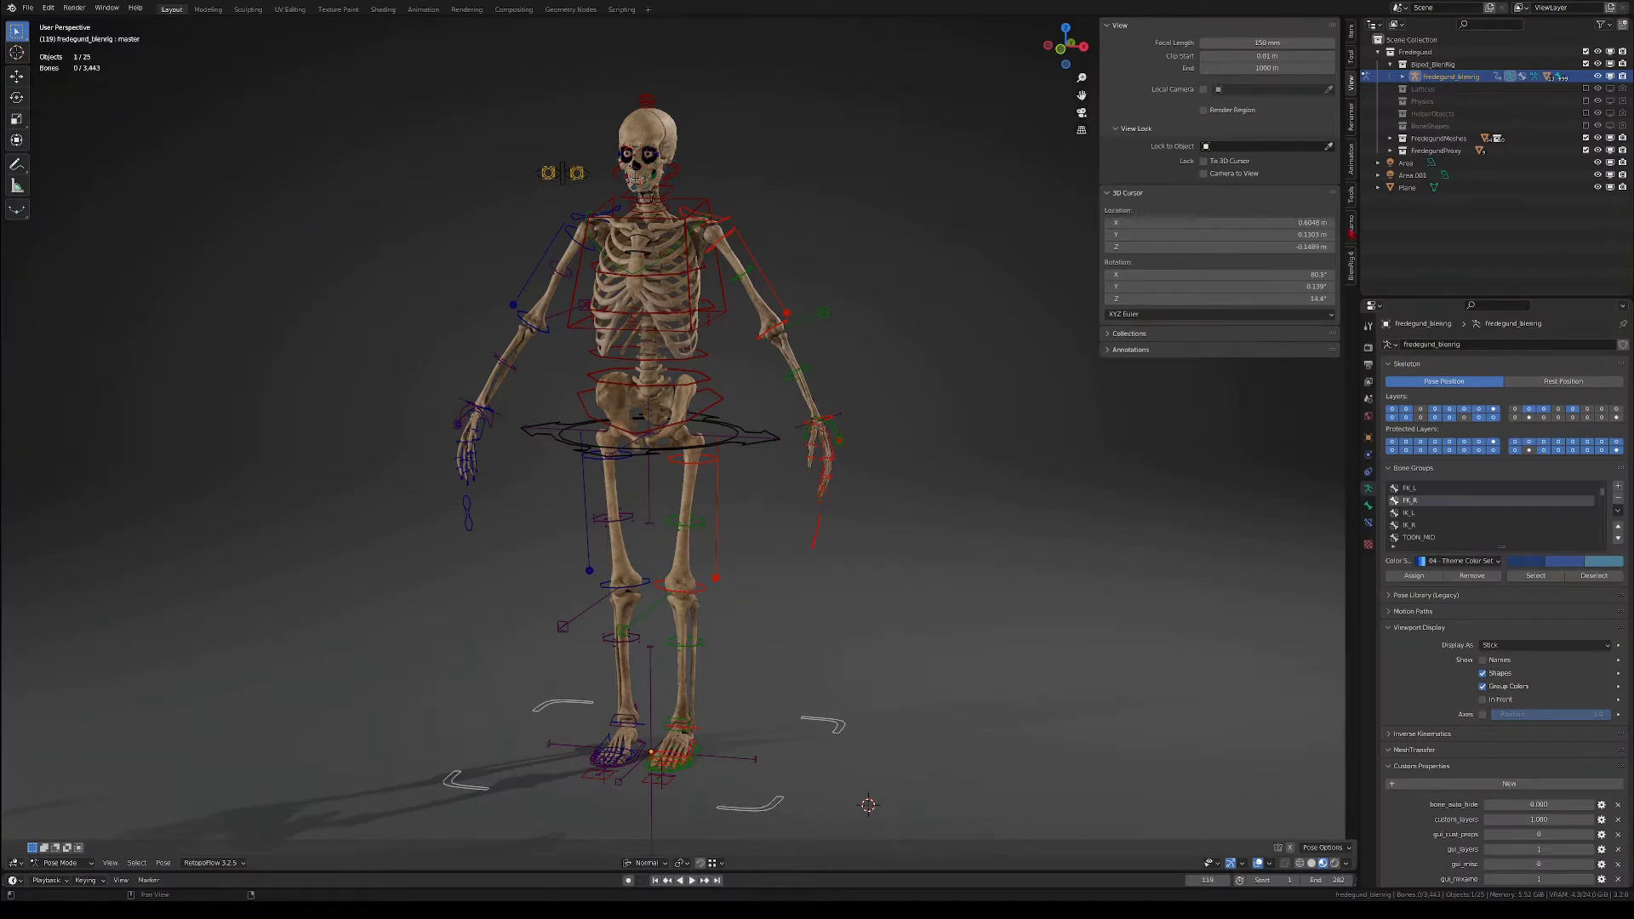
# - Open the BlenRig general controls and collapse the Armature Layers and Armature Custom Layers sections after checking them
pyautogui.click(1349, 267)
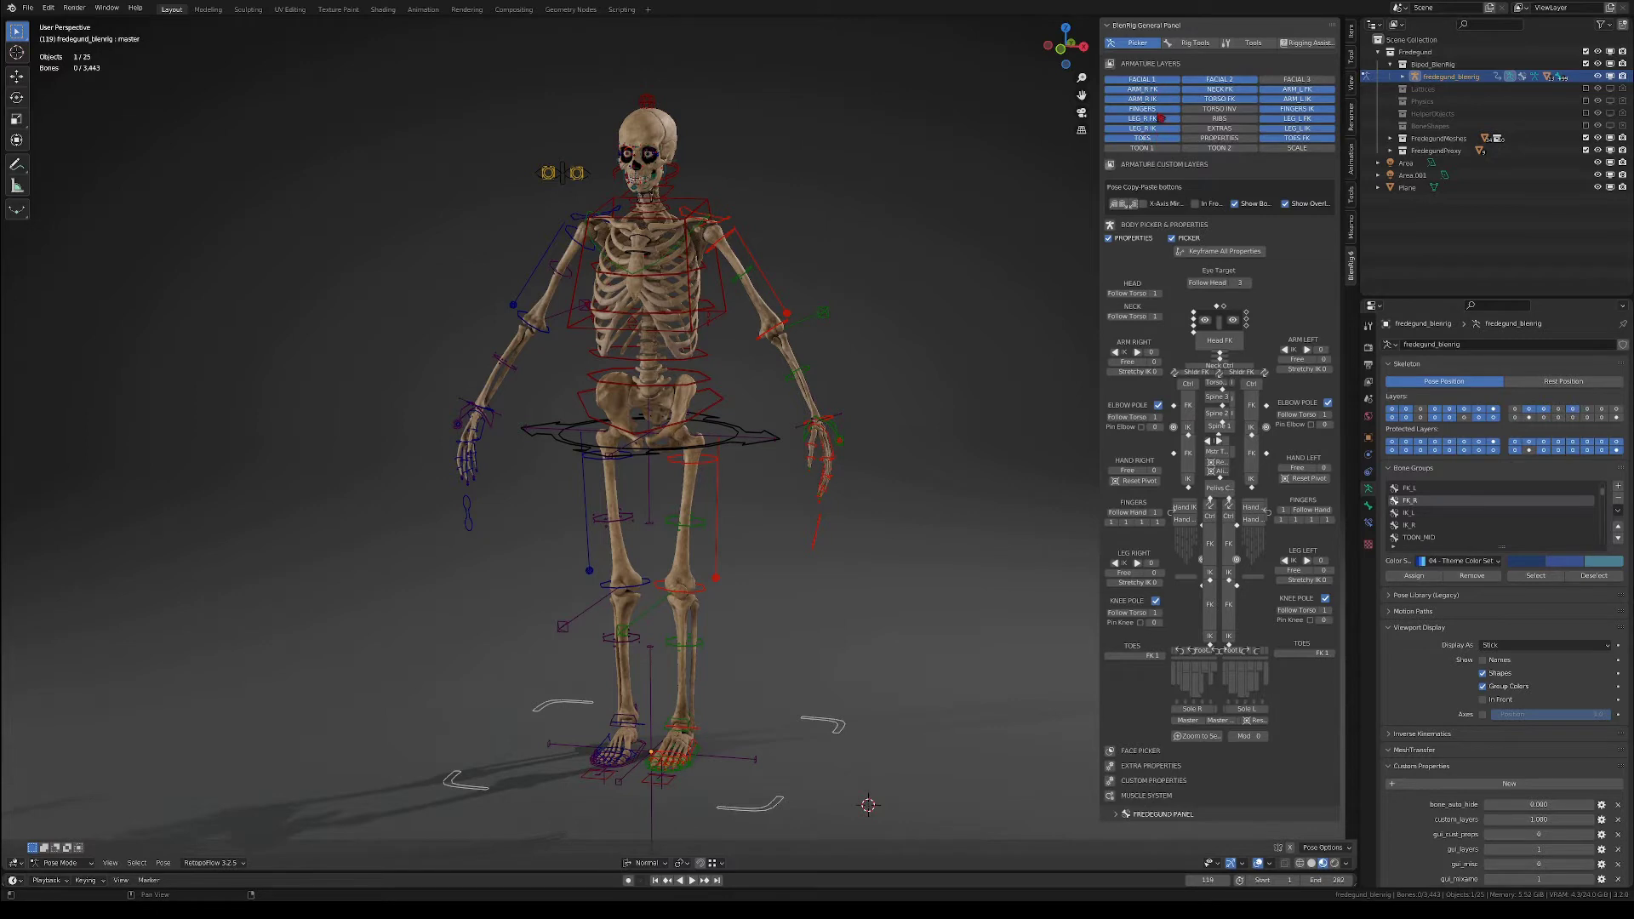
pyautogui.moveTo(1161, 118); pyautogui.dragTo(1157, 138)
pyautogui.click(1112, 66)
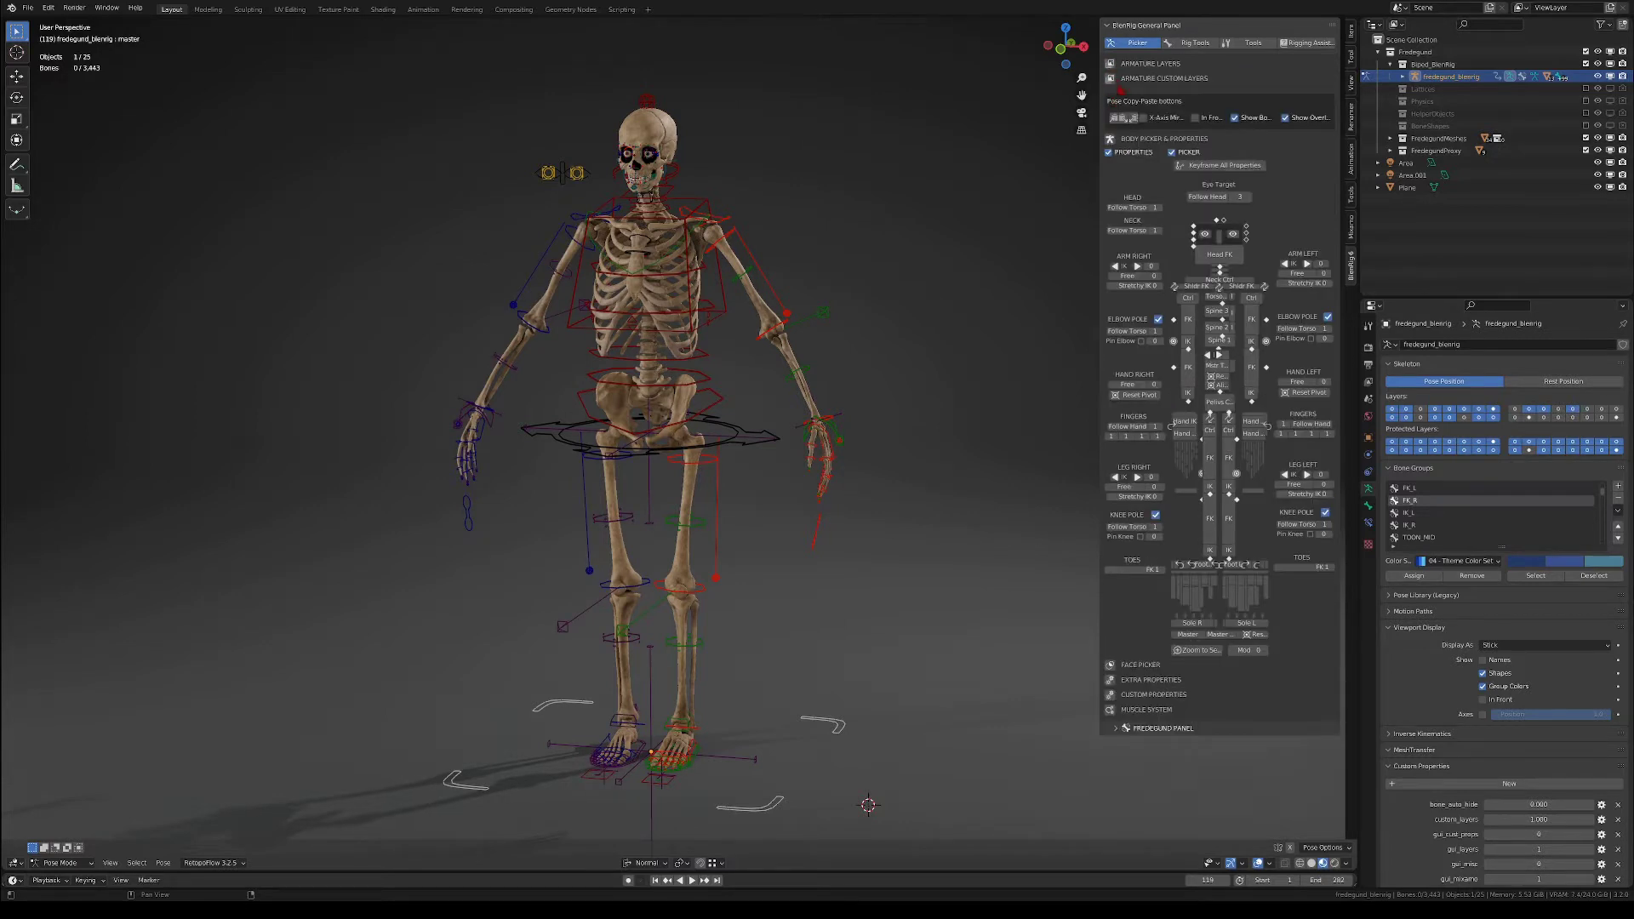
pyautogui.click(1114, 79)
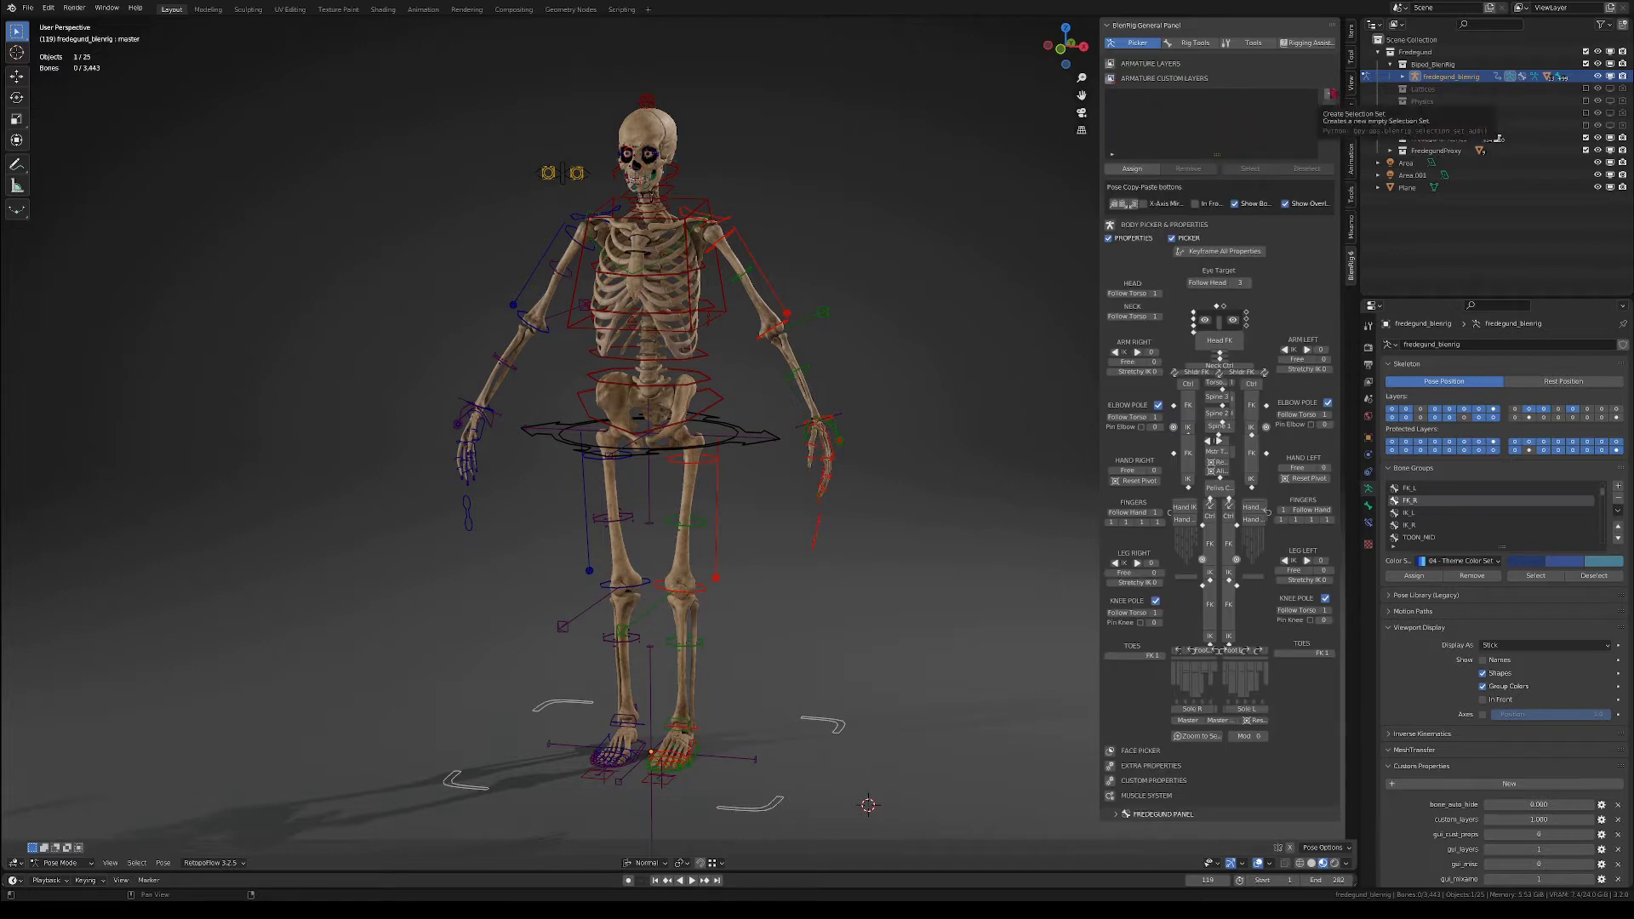
pyautogui.click(1112, 78)
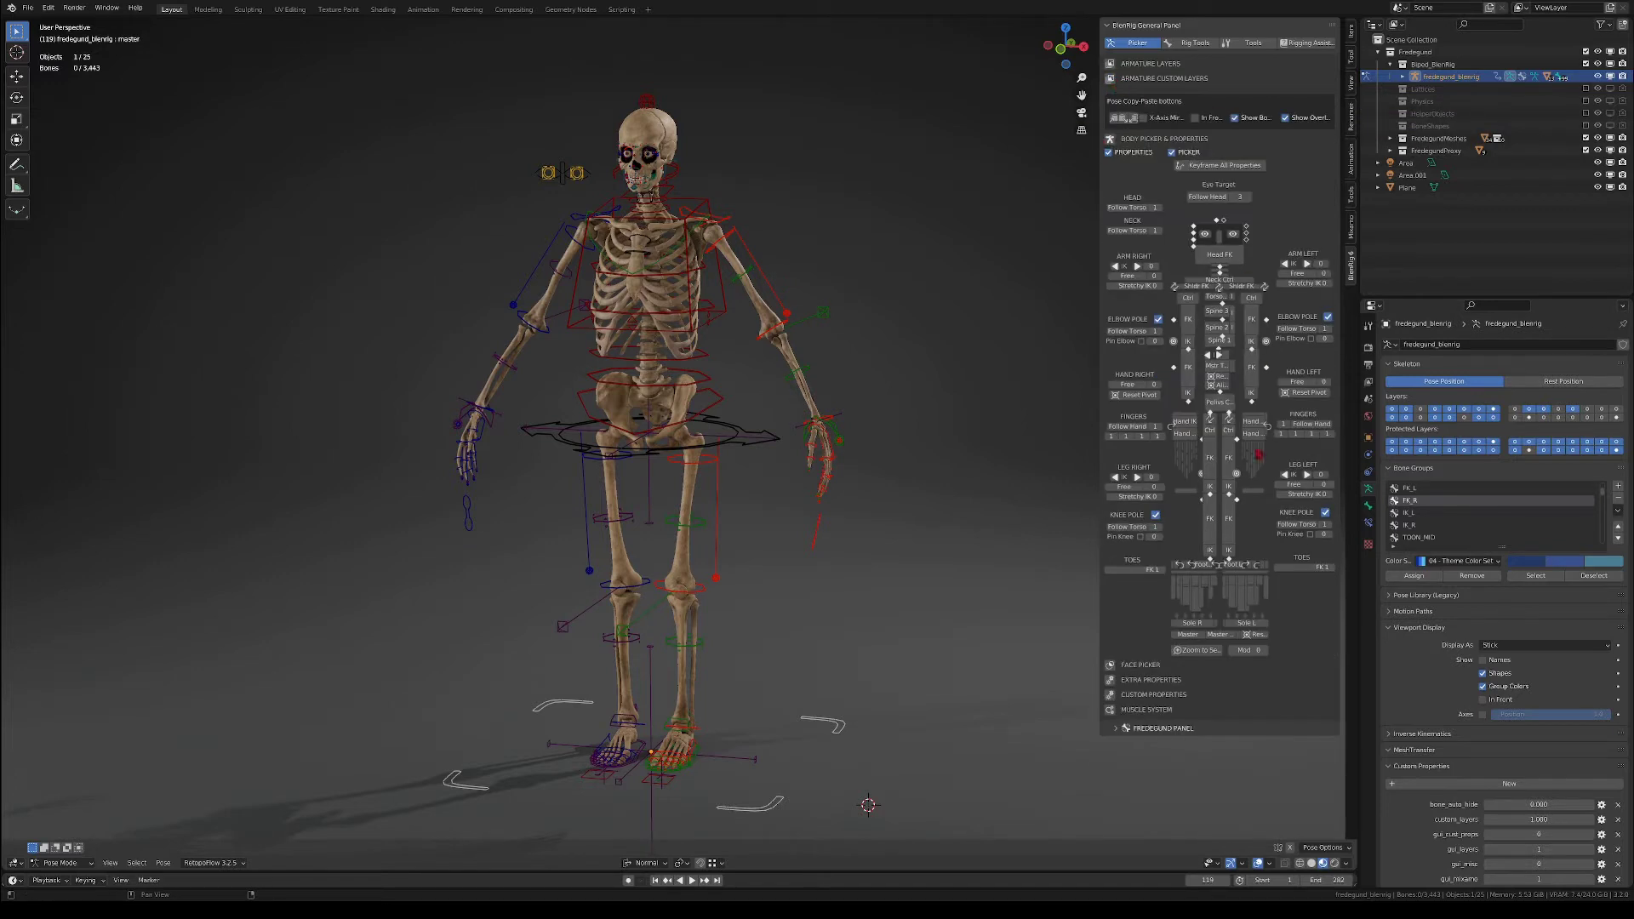
# - Try moving the left hand IK control
pyautogui.press('g')
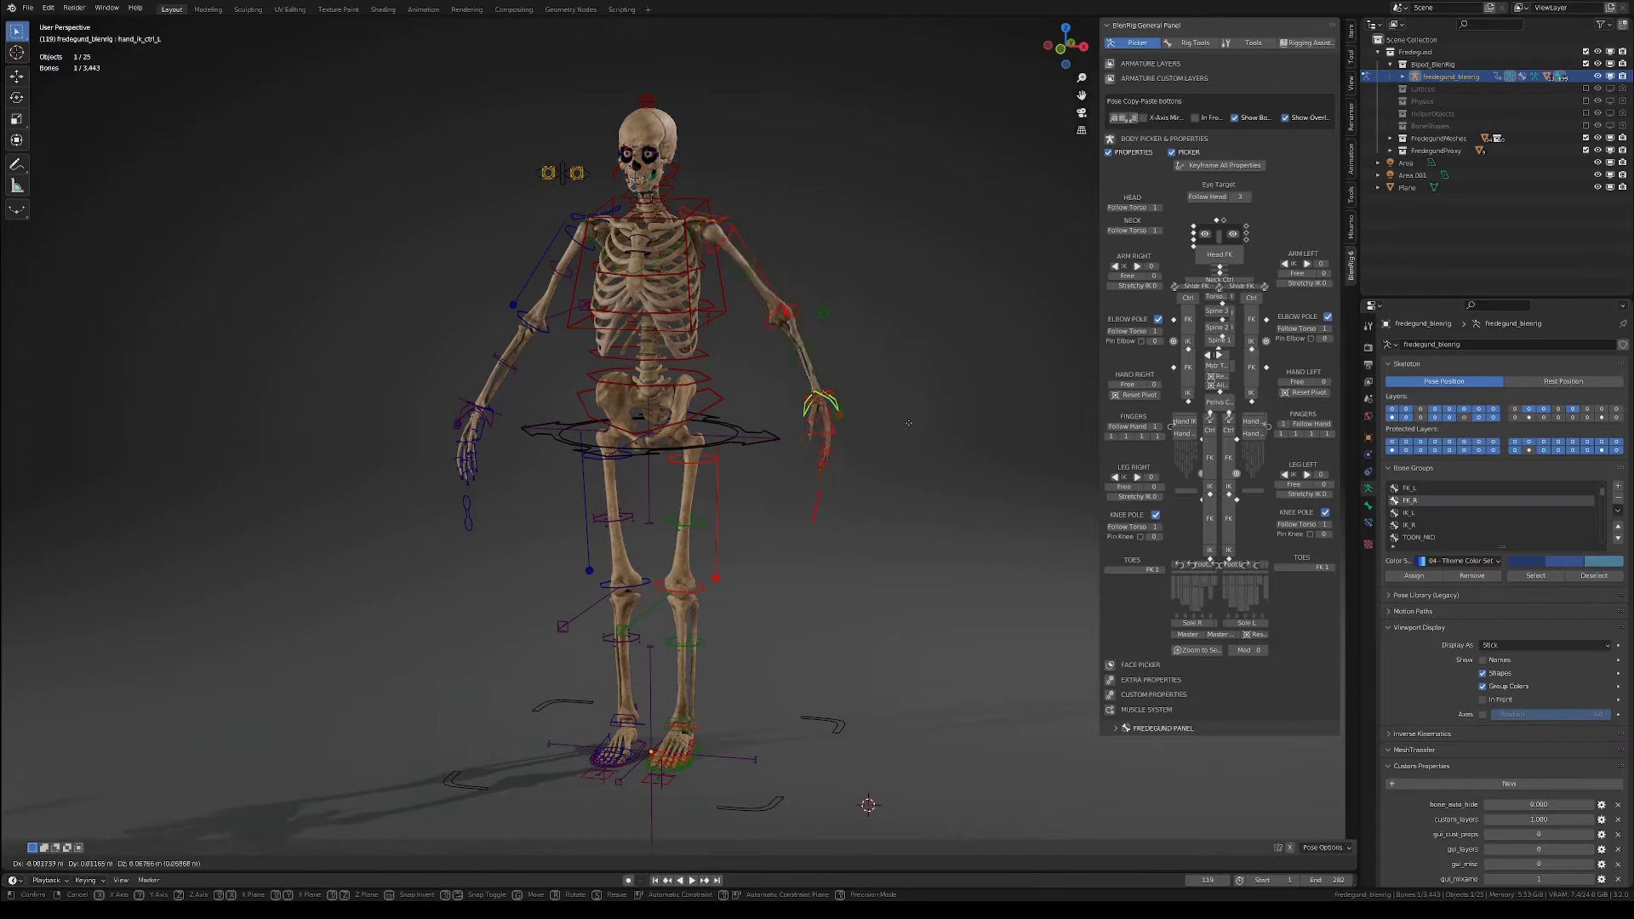
pyautogui.rightClick(909, 423)
# - Try moving the mouth control along Z from the face picker, and return to the body picker
pyautogui.click(1110, 139)
pyautogui.click(1110, 154)
pyautogui.click(1219, 355)
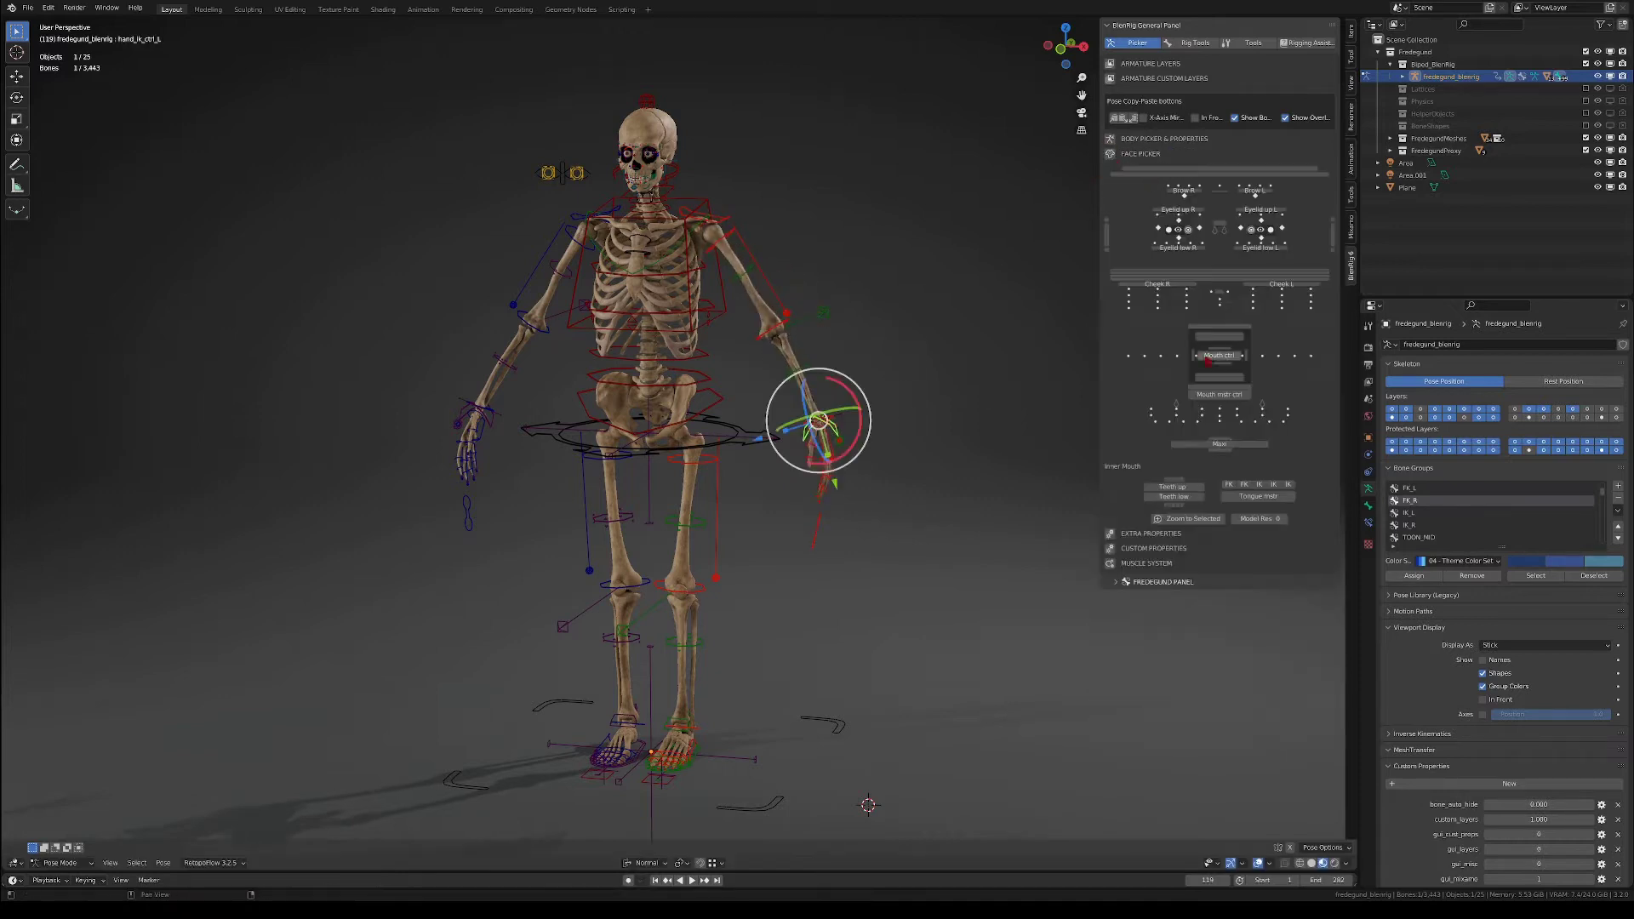
pyautogui.press('g')
pyautogui.press('z')
pyautogui.rightClick(919, 295)
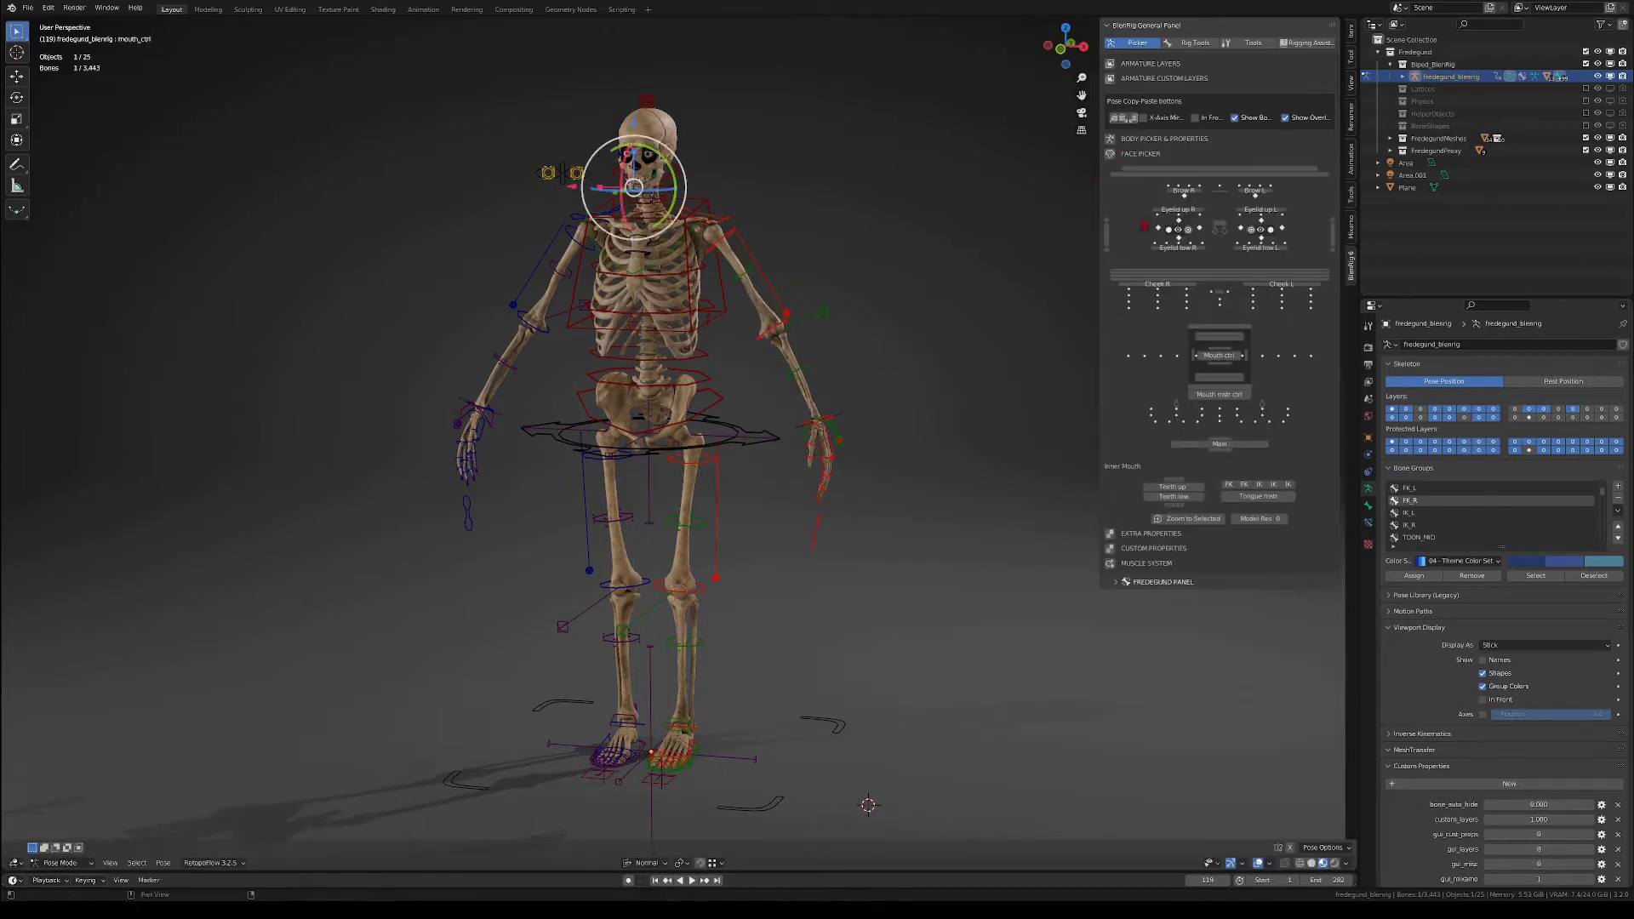
pyautogui.click(1111, 154)
pyautogui.click(1110, 138)
# - Move the left hand IK control up in front of the waist and rotate it freely
pyautogui.click(941, 558)
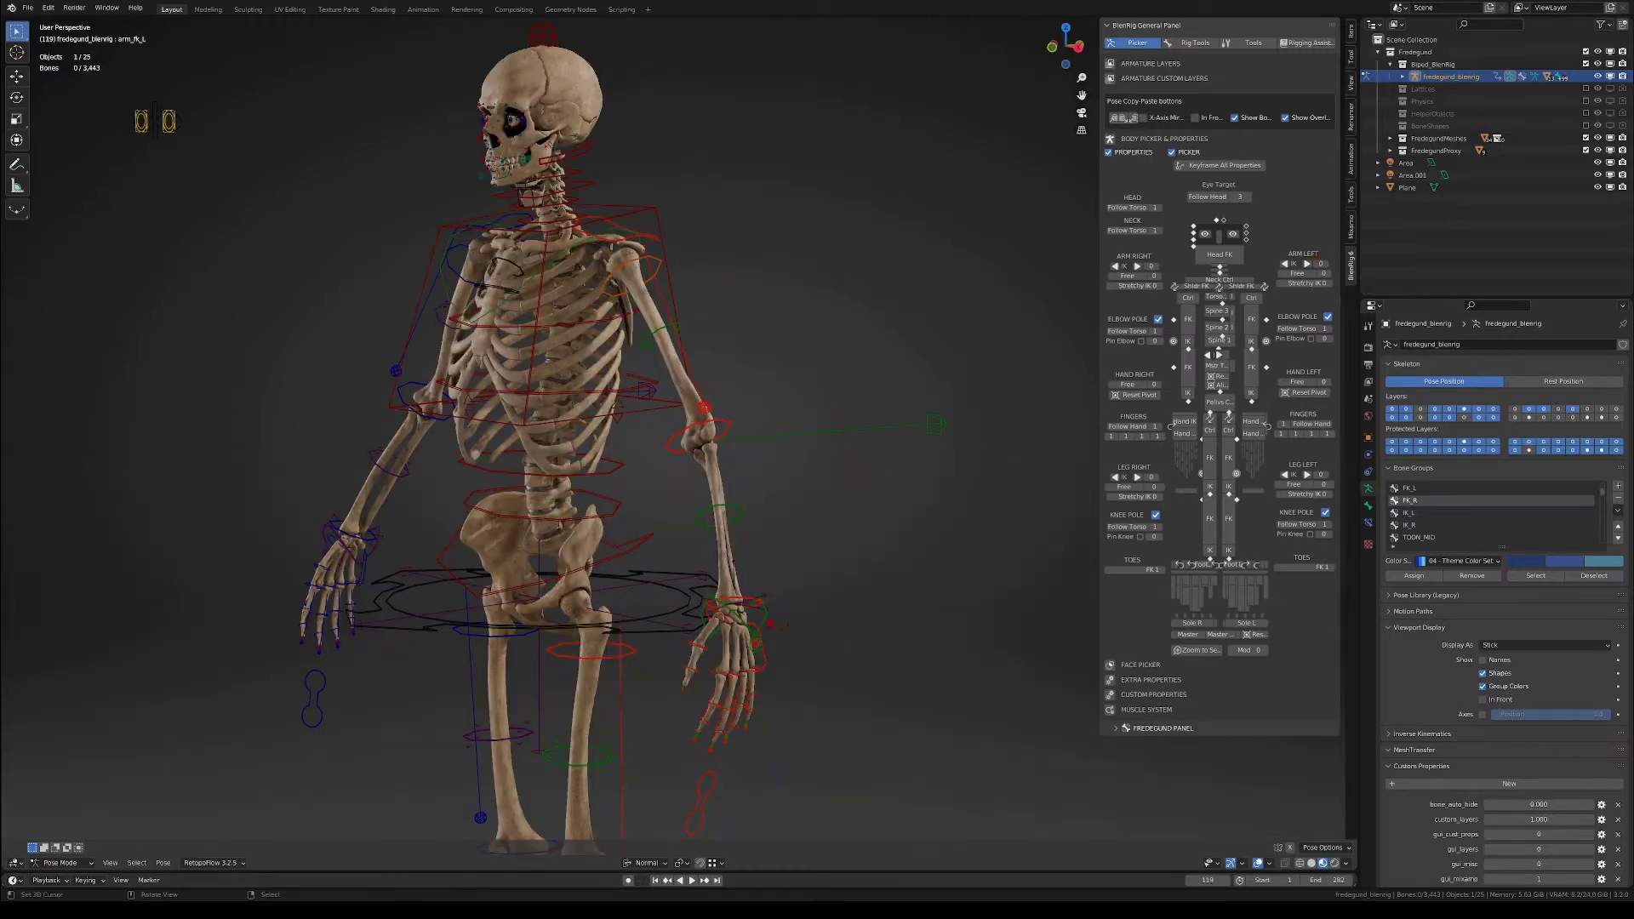
pyautogui.click(736, 606)
pyautogui.press('g')
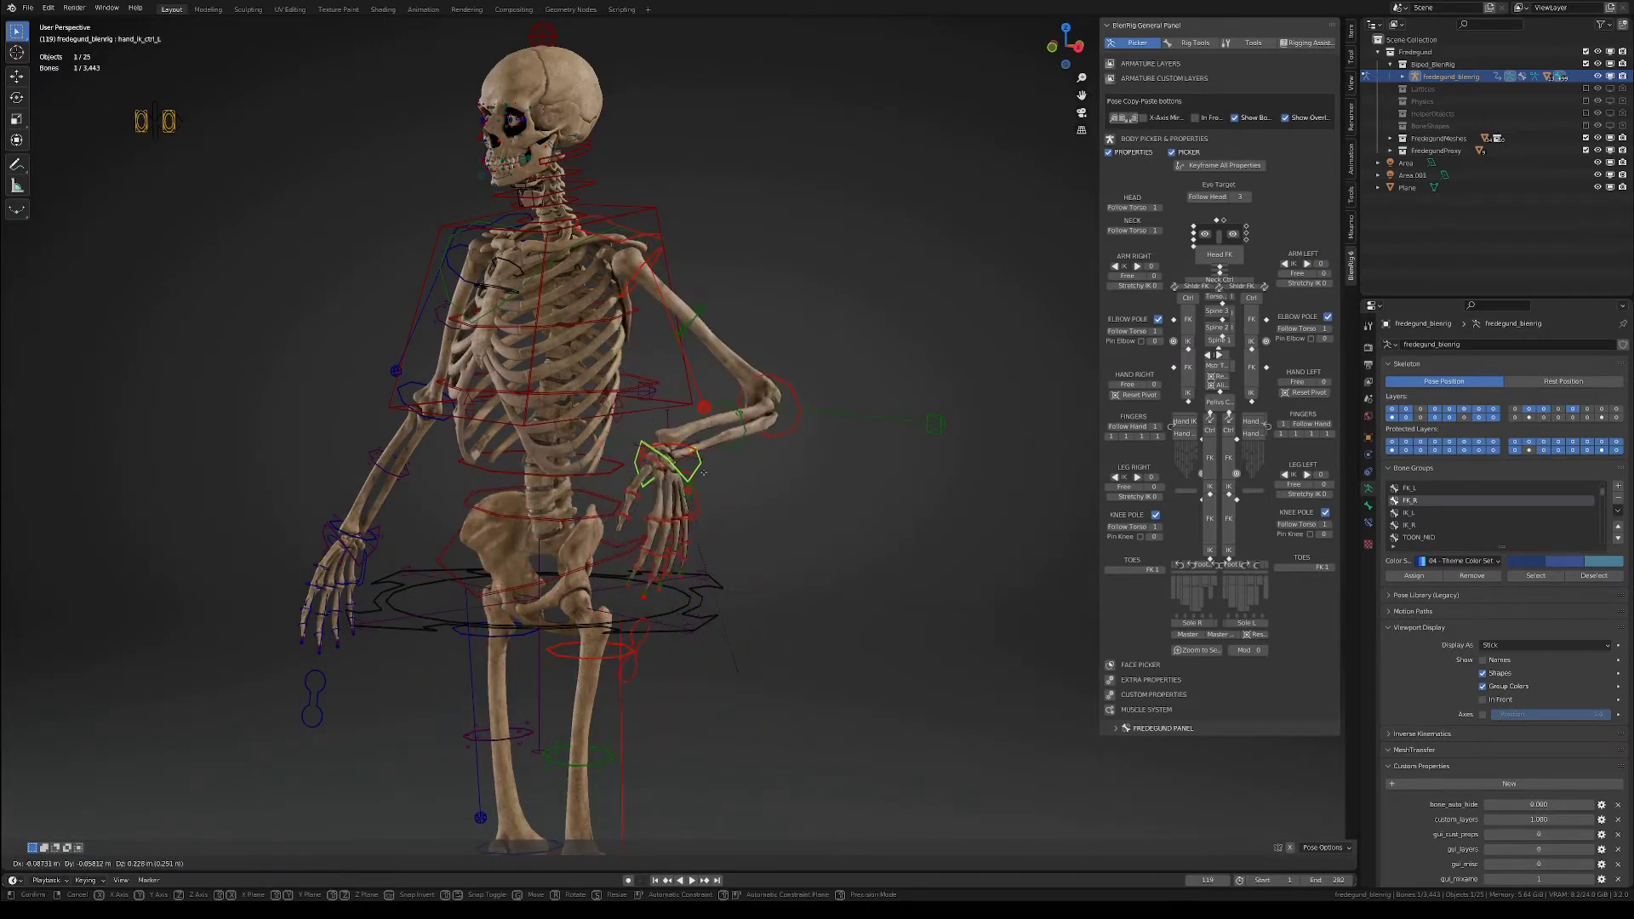
pyautogui.click(704, 475)
pyautogui.press('r')
pyautogui.press('r')
pyautogui.click(718, 556)
# - Rotate the left forearm FK control about X and swing the left upper arm FK control outward
pyautogui.click(756, 438)
pyautogui.moveTo(756, 438); pyautogui.dragTo(760, 436)
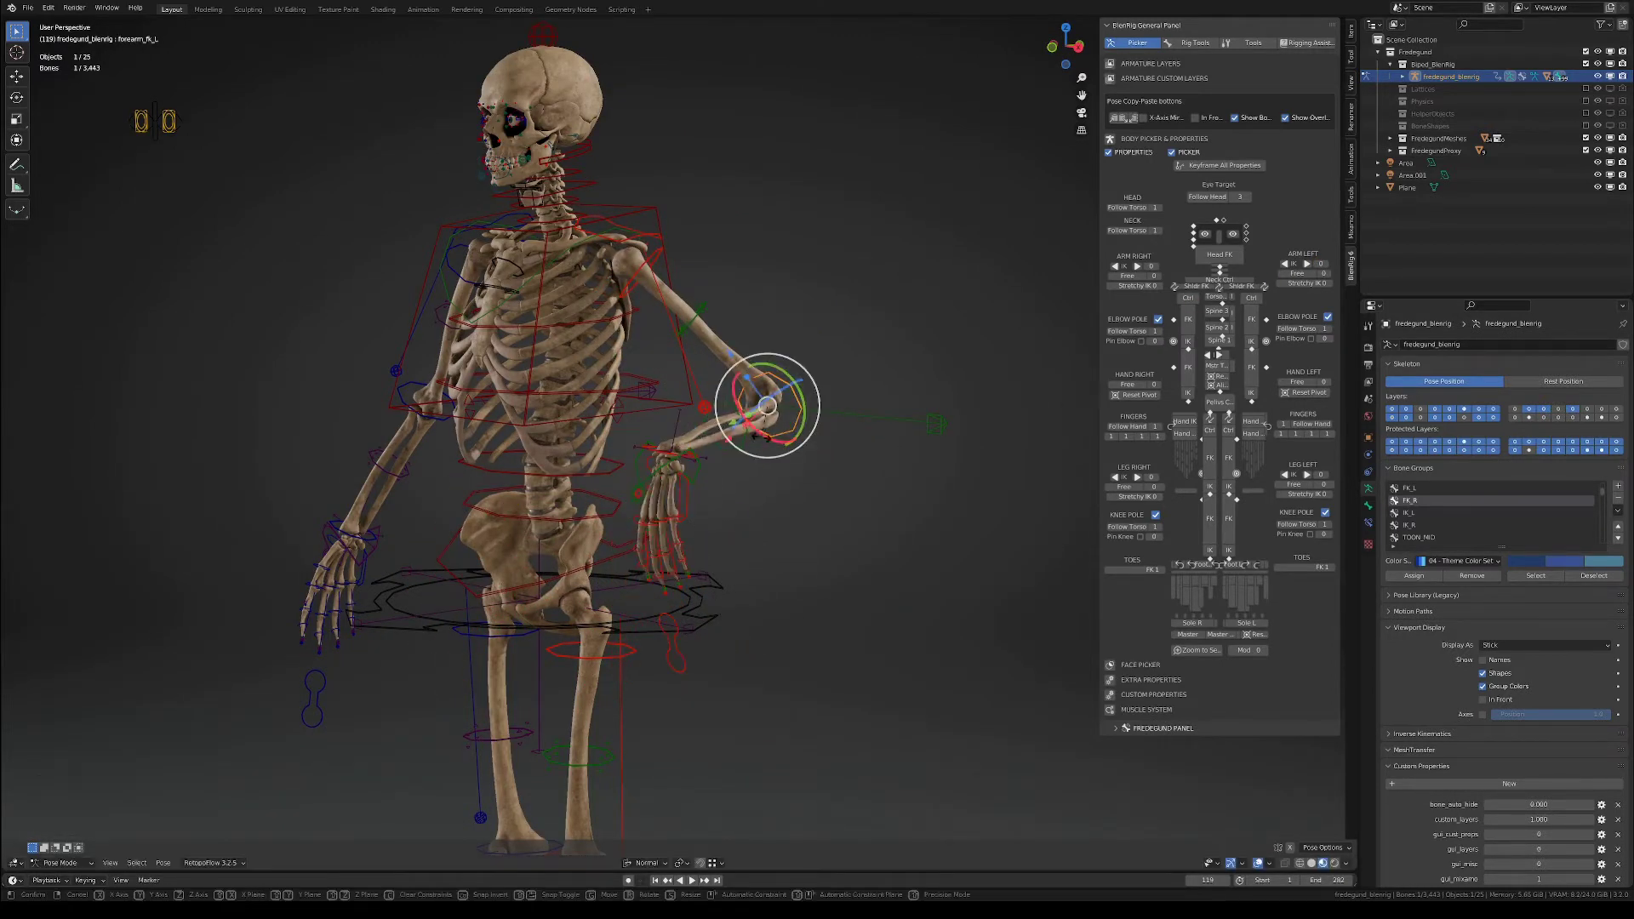
pyautogui.press('x')
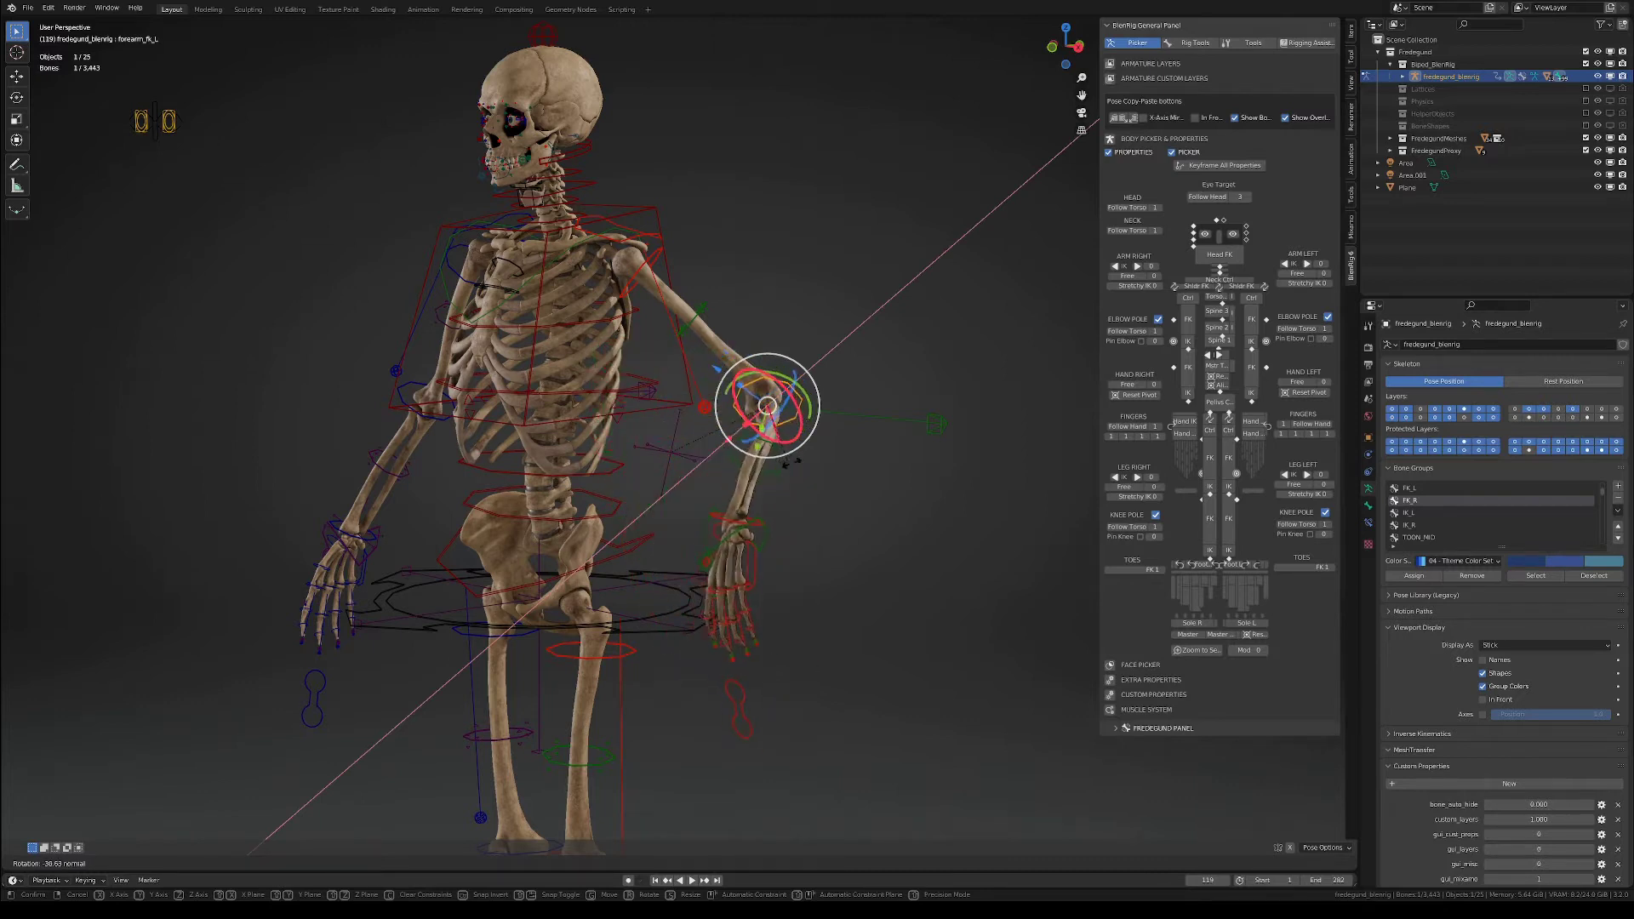
pyautogui.click(790, 462)
pyautogui.click(627, 264)
pyautogui.press('r')
pyautogui.click(770, 407)
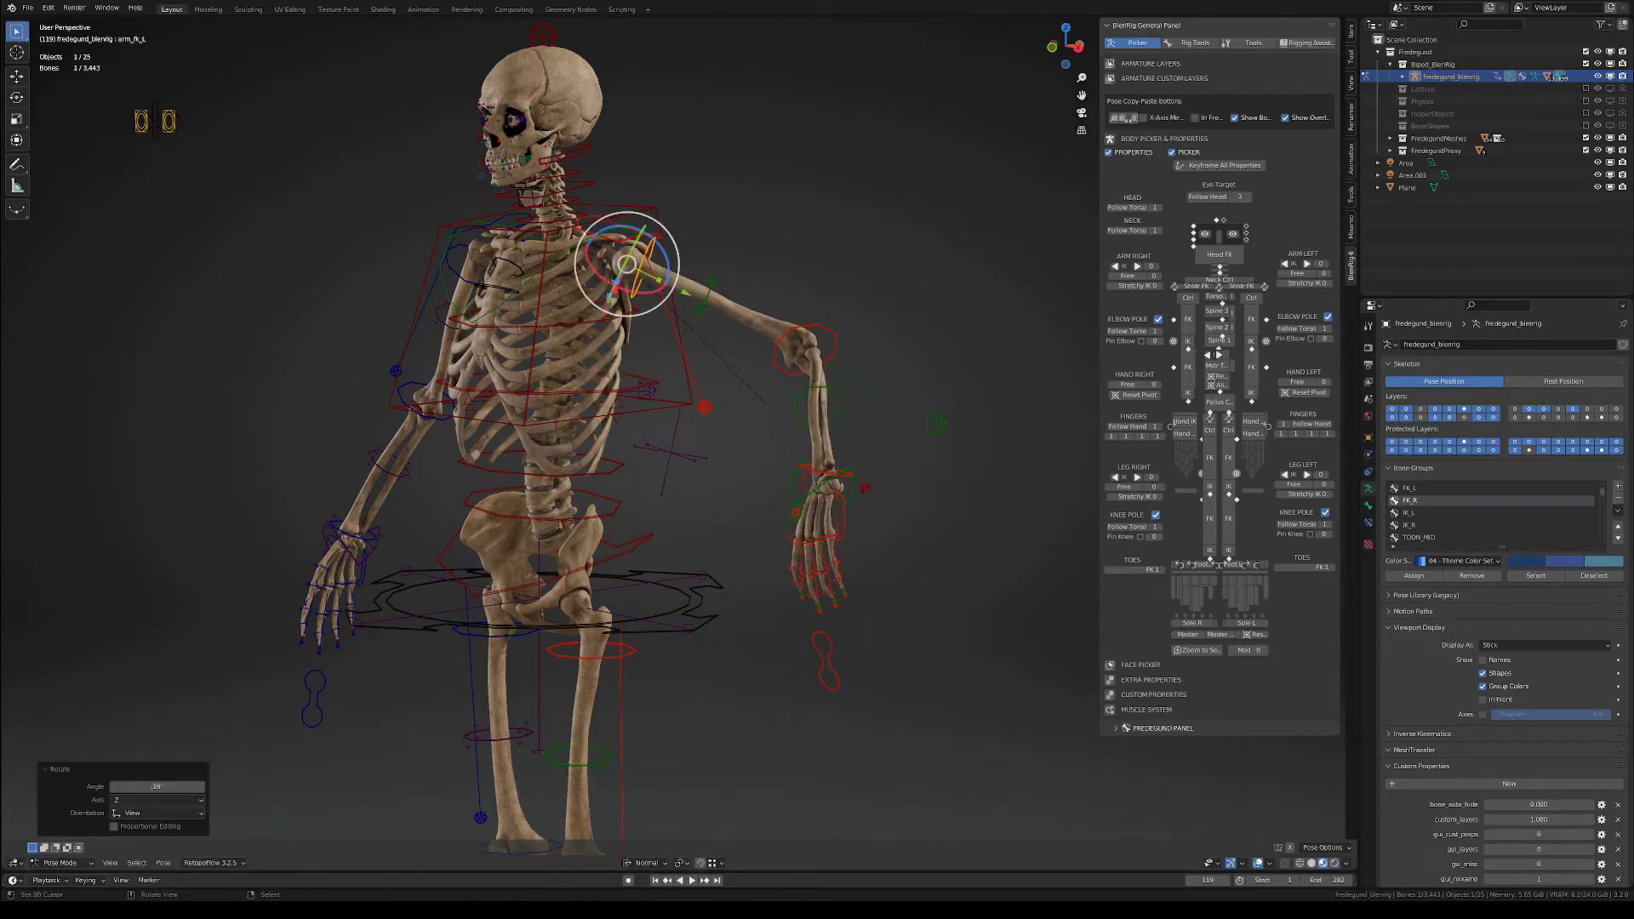
# - Try moving the left hand IK control toward the hip, and rotate the left forearm FK control
pyautogui.click(826, 487)
pyautogui.press('g')
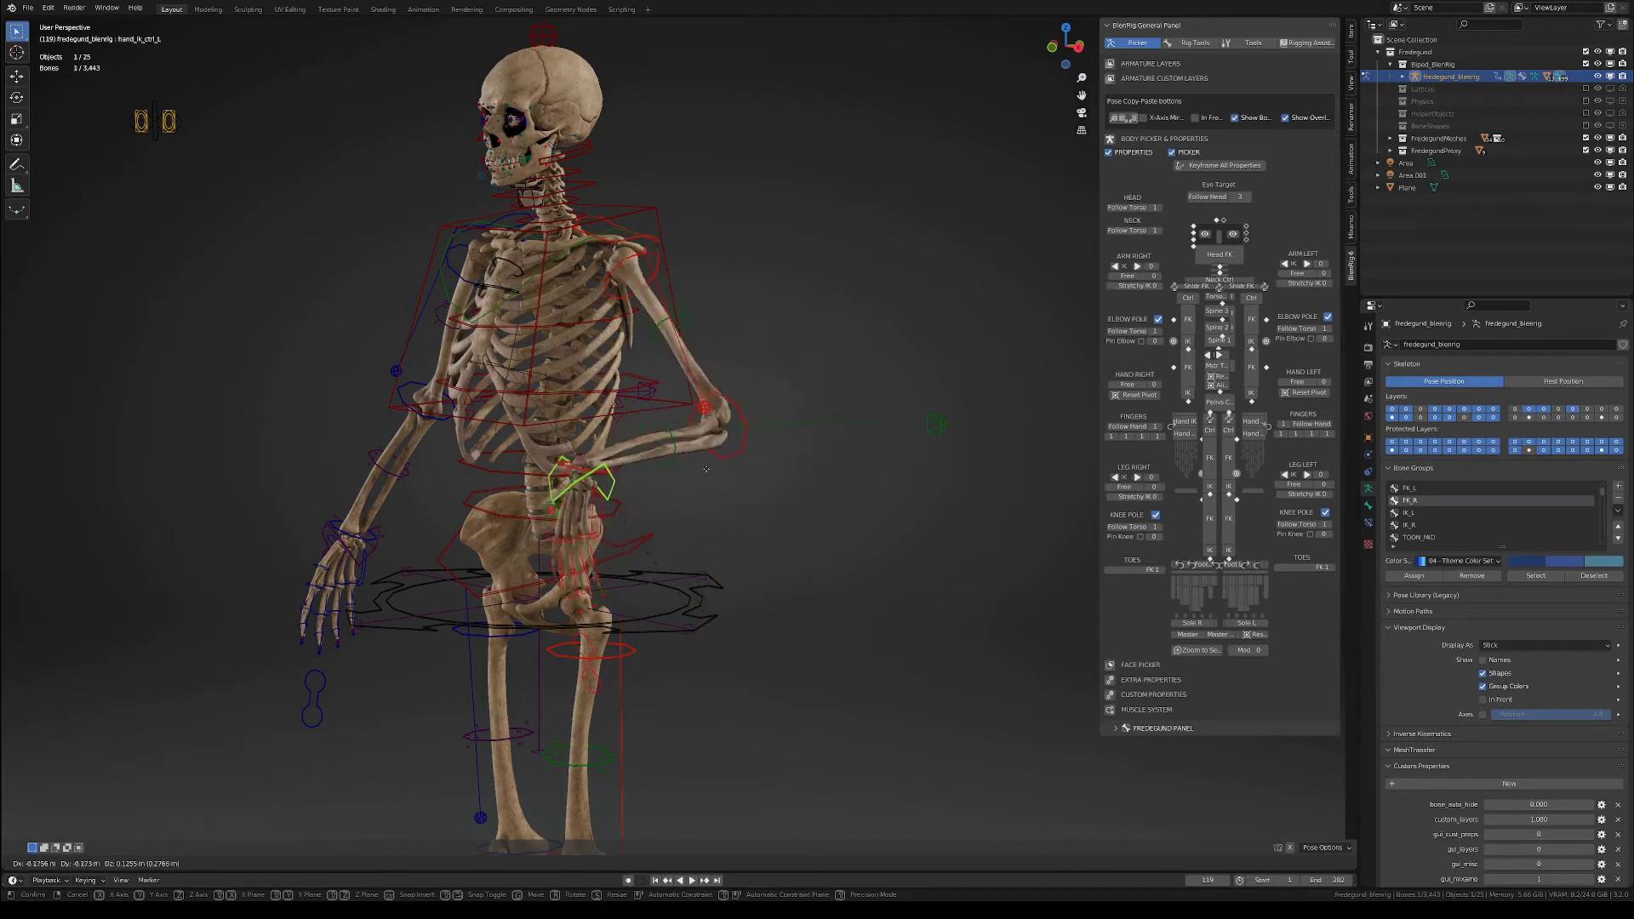
pyautogui.rightClick(843, 466)
pyautogui.rightClick(832, 367)
pyautogui.press('r')
pyautogui.click(801, 400)
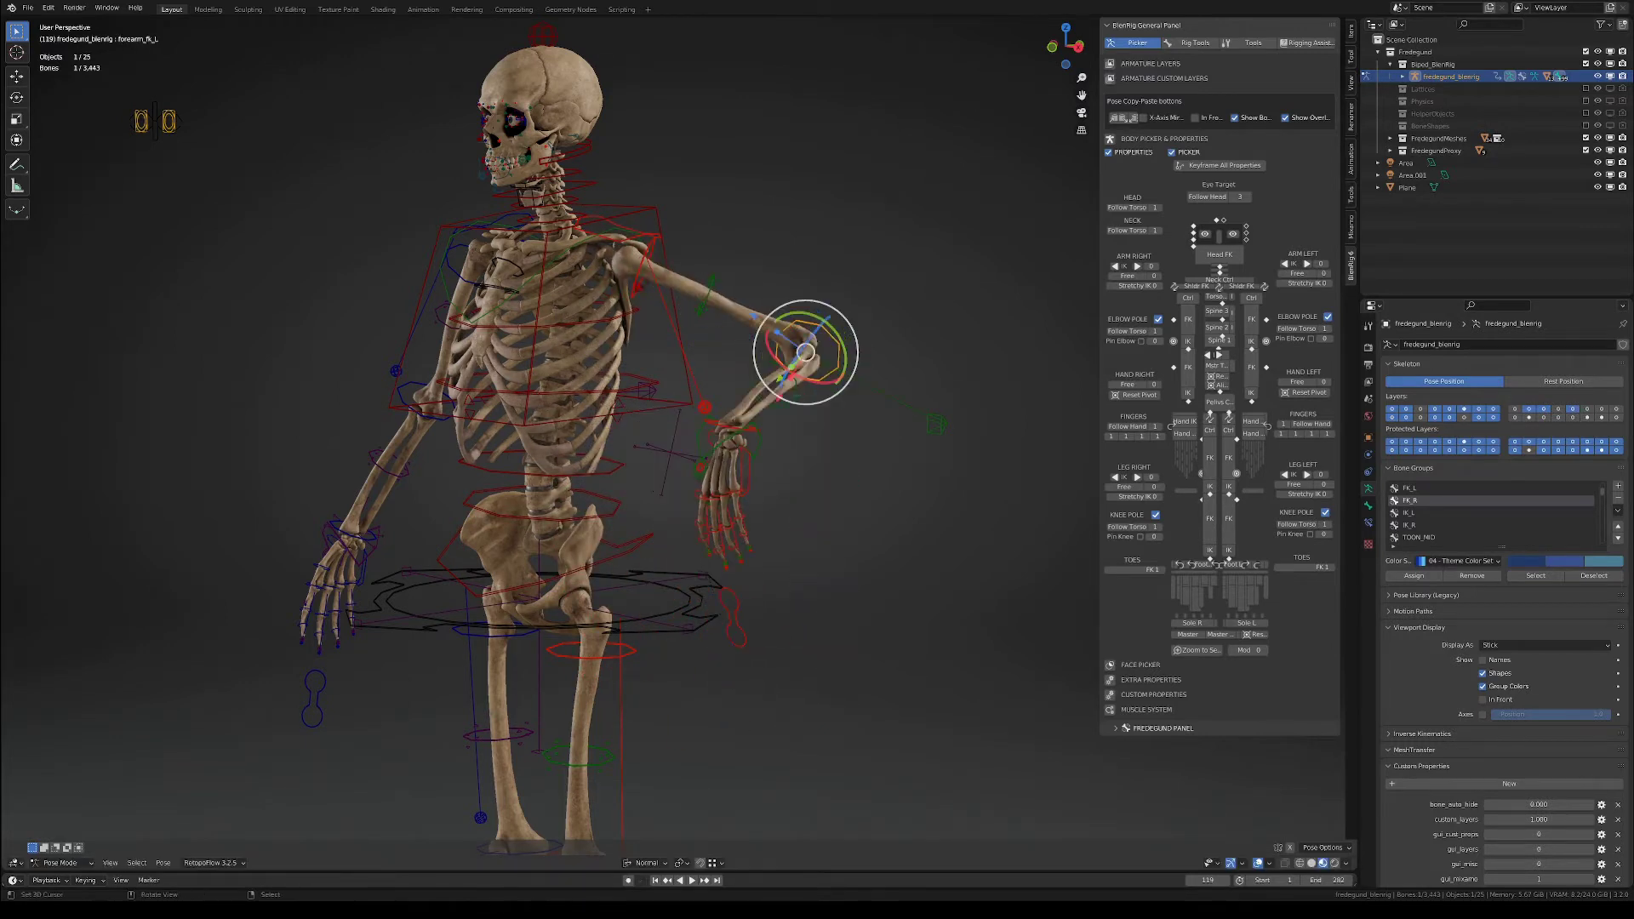
# - Undo the left arm's pose changes
pyautogui.hotkey('ctrl', 'z')
pyautogui.hotkey('ctrl', 'z')
pyautogui.hotkey('ctrl', 'z')
pyautogui.hotkey('ctrl', 'z')
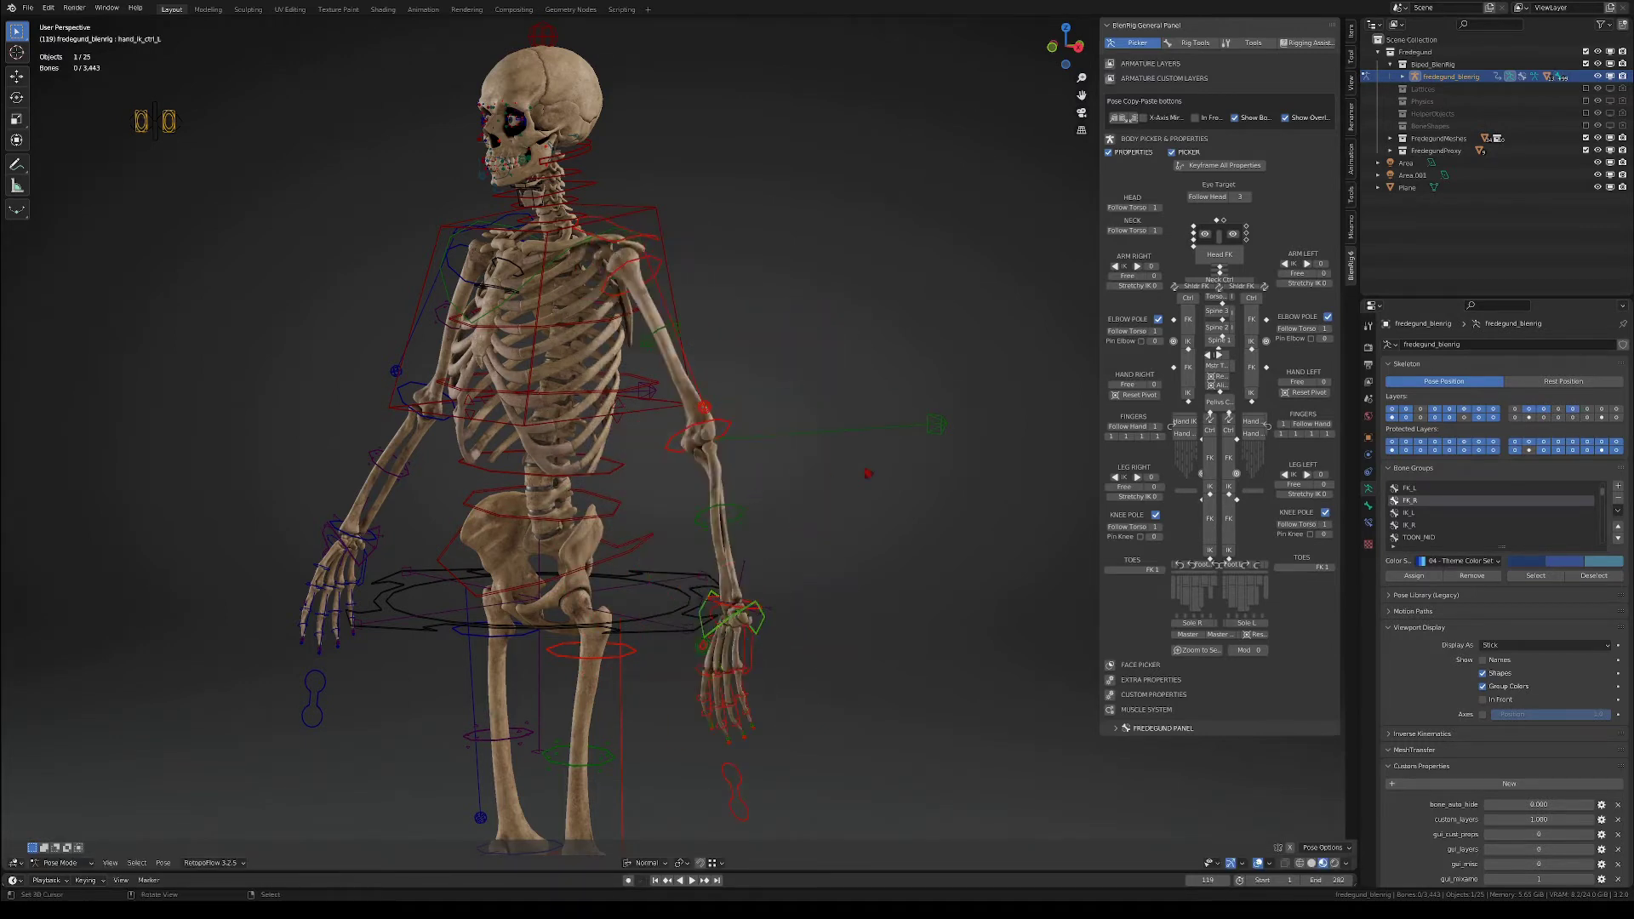
# - Pull the left hand IK control inward and up, and switch the left arm from IK to FK
pyautogui.moveTo(736, 614); pyautogui.dragTo(652, 522)
pyautogui.click(1308, 264)
# - Rotate the left arm's main FK control (arm_fk_ctrl_L) outward and scale it
pyautogui.click(705, 407)
pyautogui.press('r')
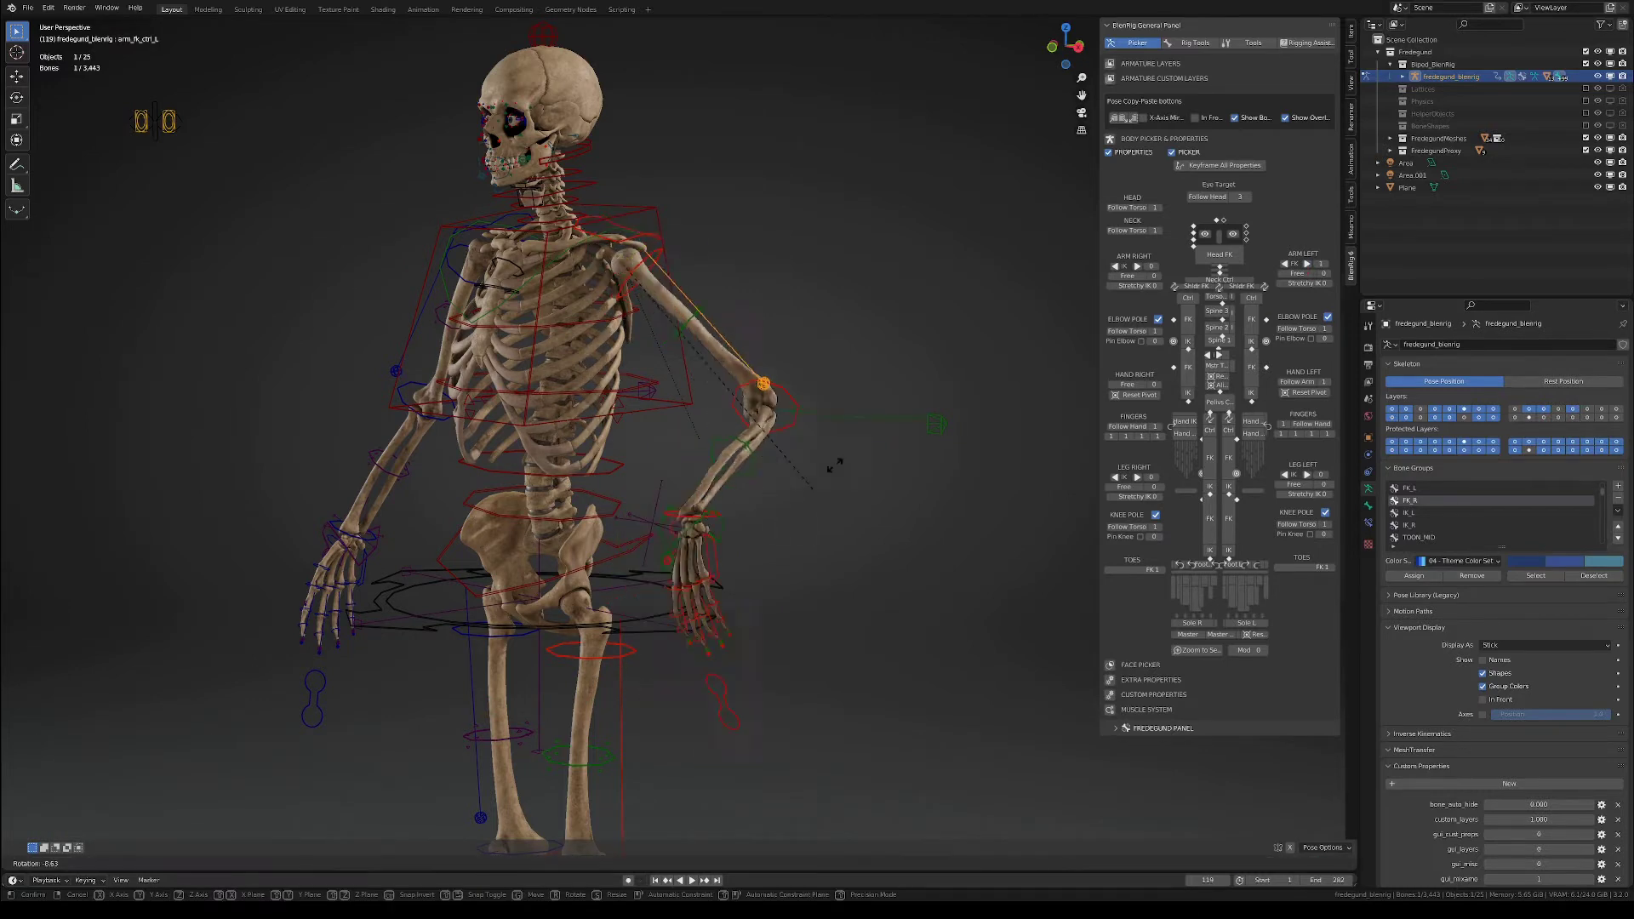
pyautogui.click(839, 400)
pyautogui.press('r')
pyautogui.press('r')
pyautogui.click(639, 274)
pyautogui.press('s')
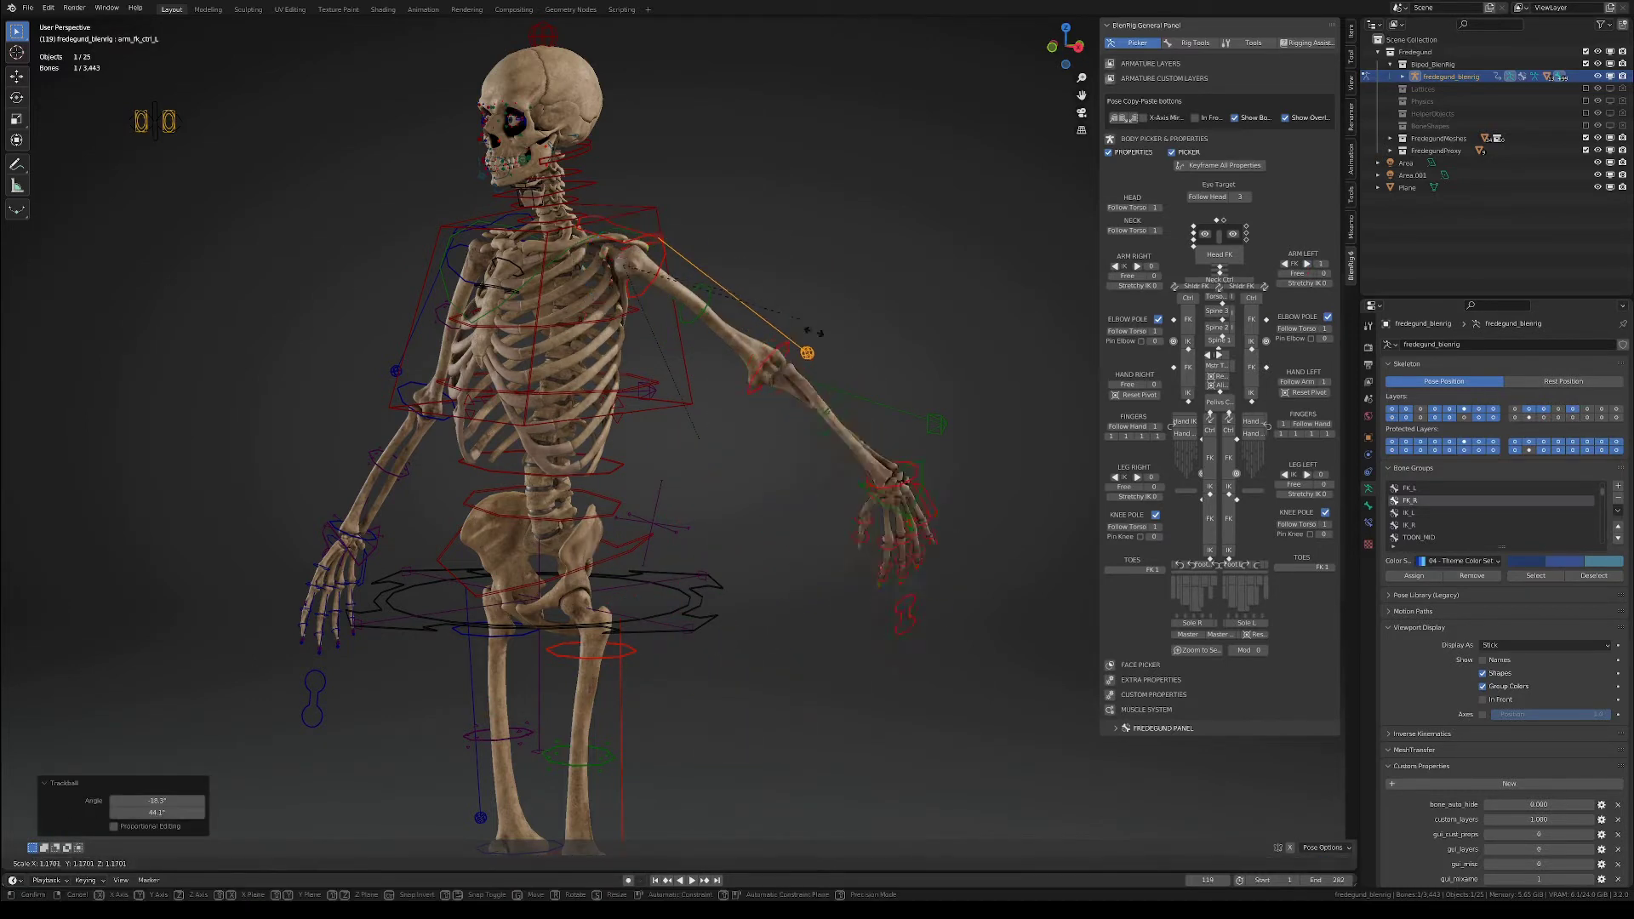
pyautogui.click(744, 302)
# - Rotate the left forearm FK control freely, and rotate the left upper arm FK control
pyautogui.rightClick(788, 356)
pyautogui.press('r')
pyautogui.press('r')
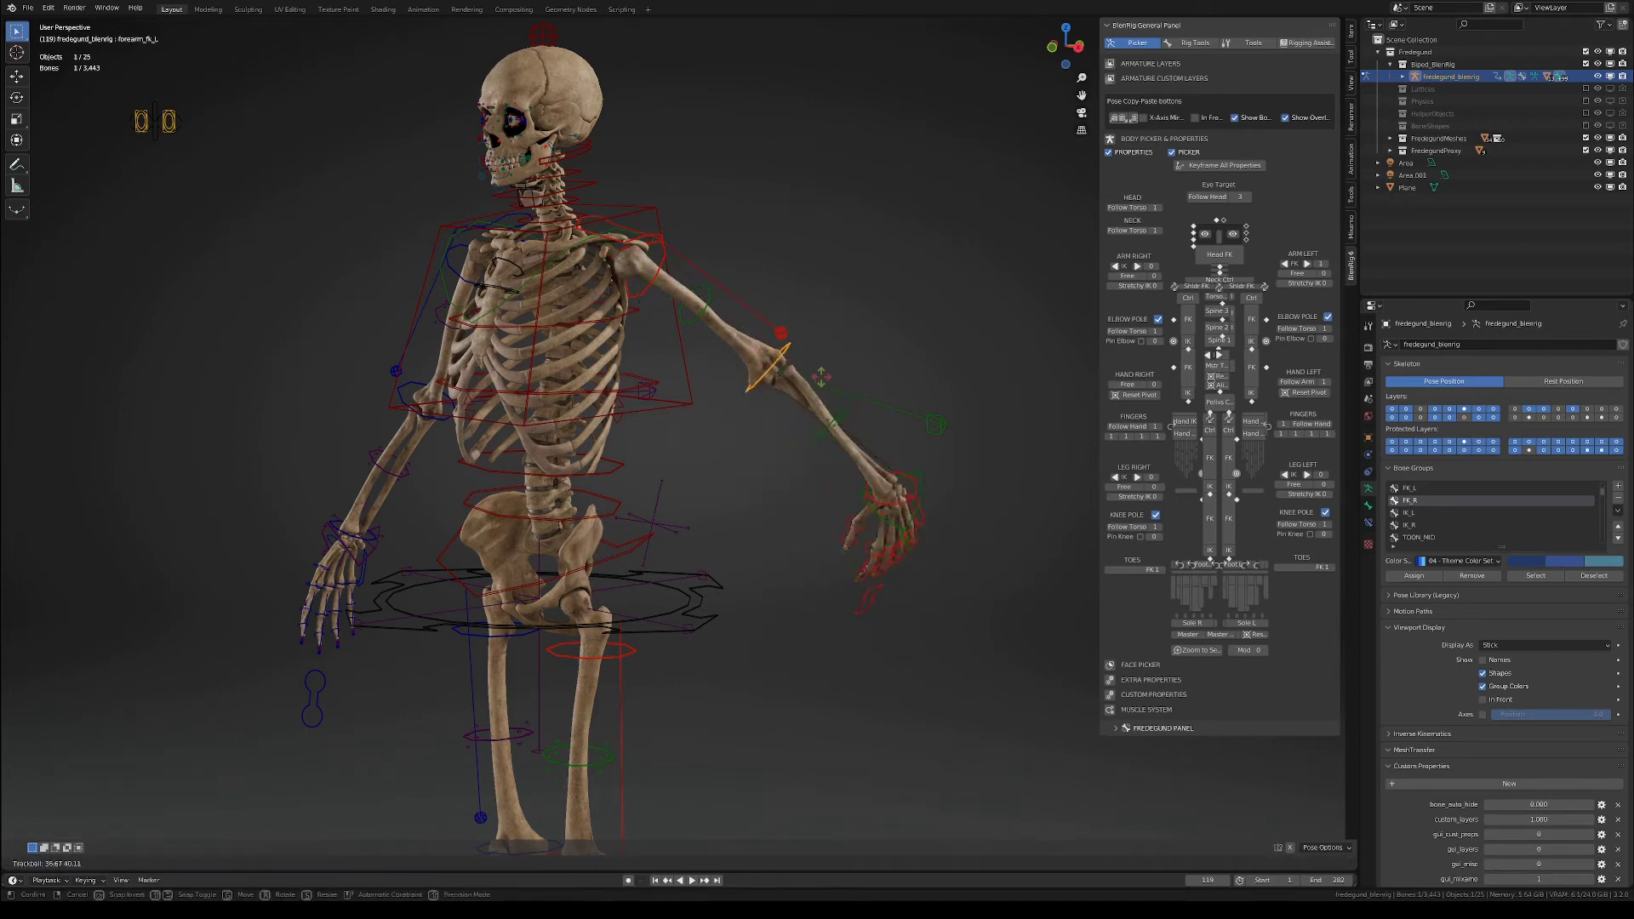
pyautogui.click(790, 361)
pyautogui.rightClick(783, 339)
pyautogui.rightClick(629, 293)
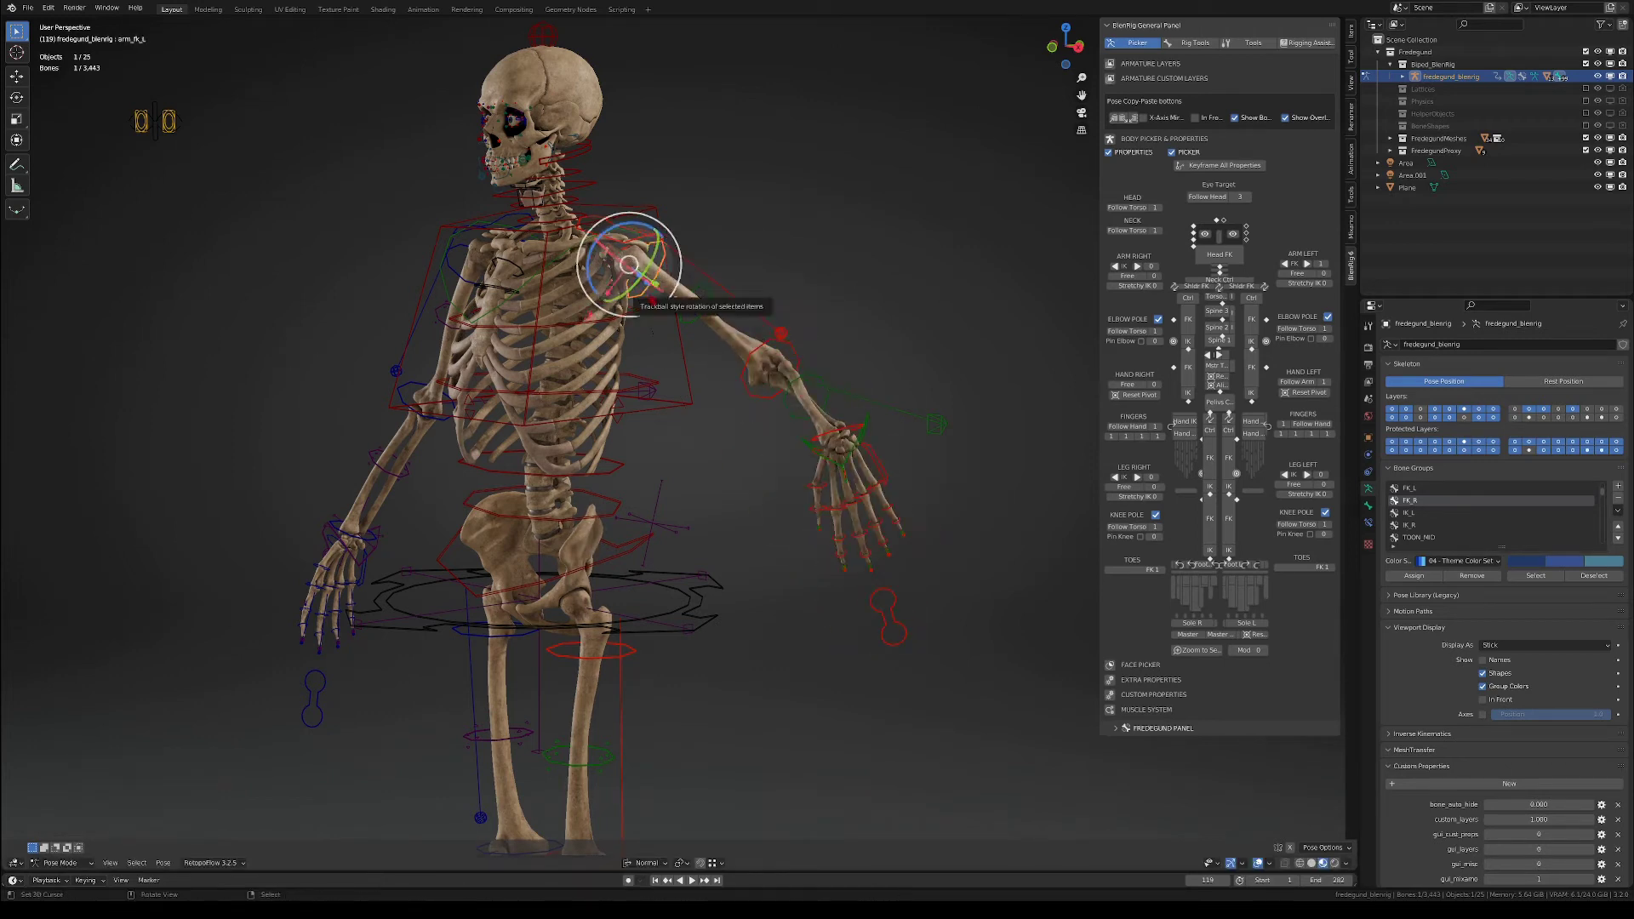
pyautogui.press('r')
pyautogui.click(620, 313)
# - Rotate the left arm's main FK control (arm_fk_ctrl_L) downward and adjust its scale
pyautogui.rightClick(778, 334)
pyautogui.press('r')
pyautogui.click(760, 386)
pyautogui.press('g')
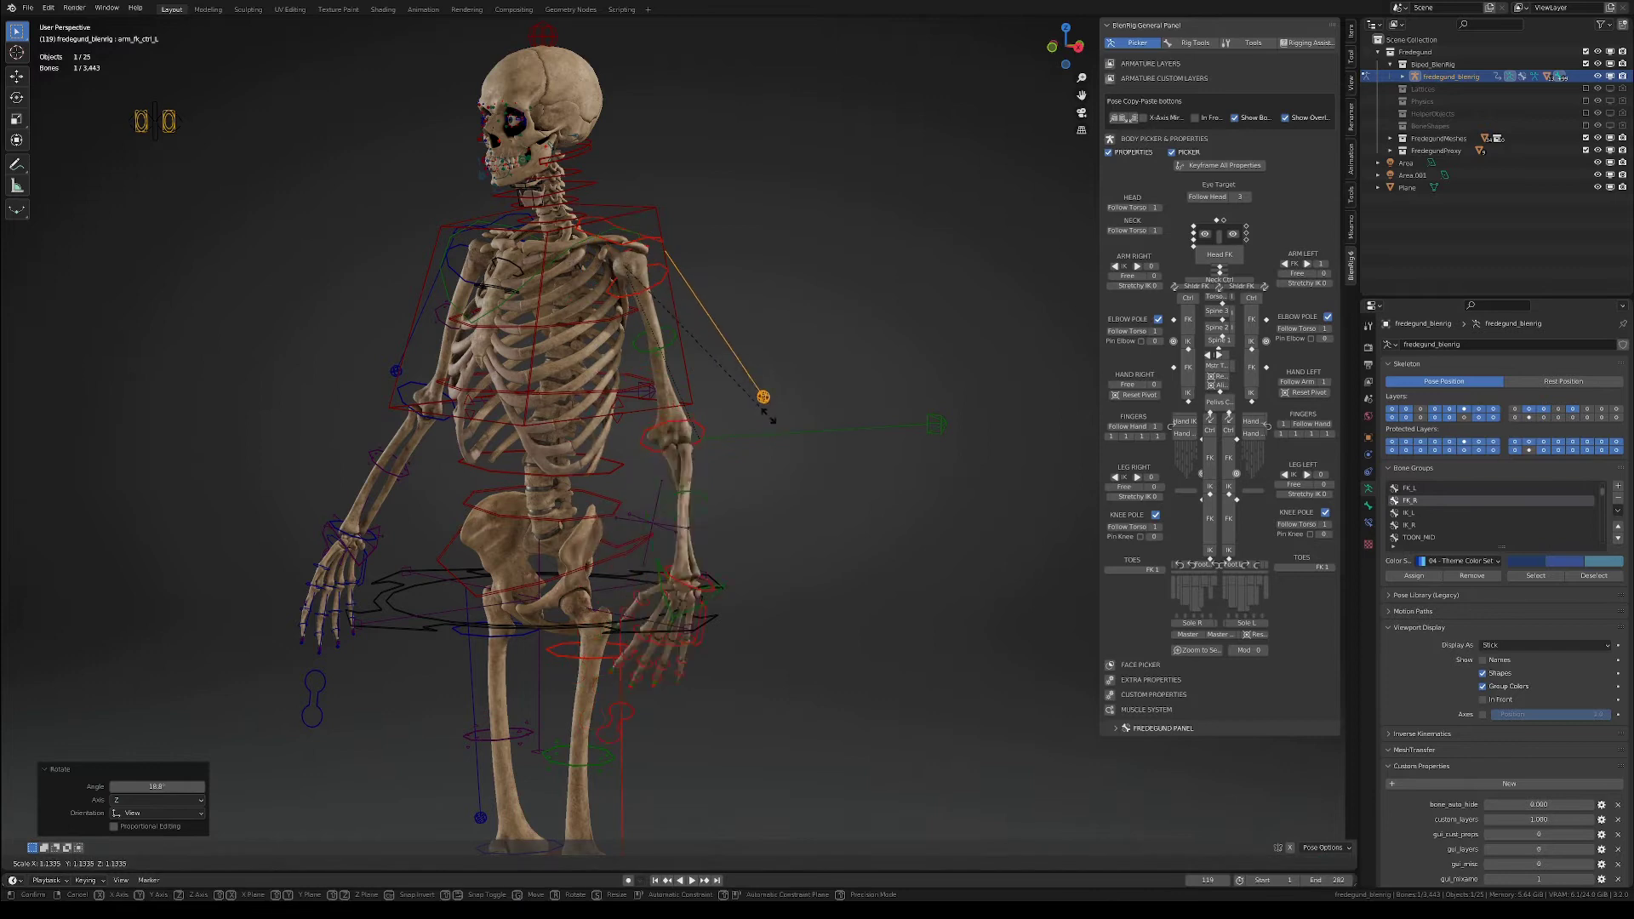
pyautogui.click(770, 394)
pyautogui.press('s')
pyautogui.click(769, 390)
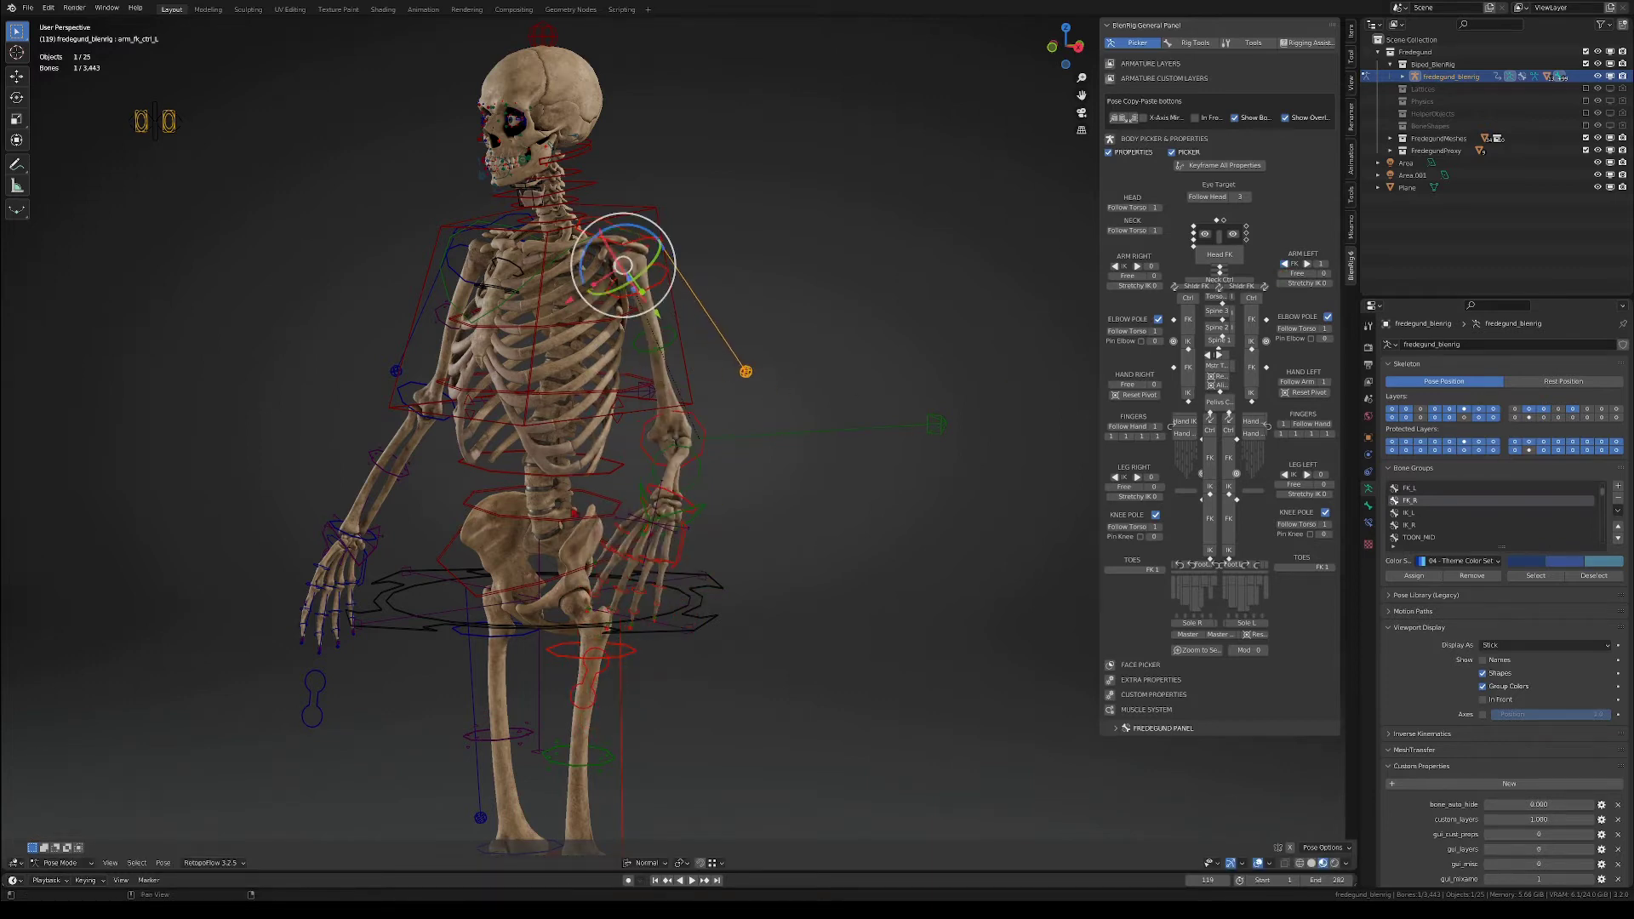
# - Move the left hand IK control outward
pyautogui.rightClick(705, 510)
pyautogui.press('g')
pyautogui.click(771, 506)
# - Clear the location and rotation of all bones and deselect them
pyautogui.press('a')
pyautogui.hotkey('alt', 'g')
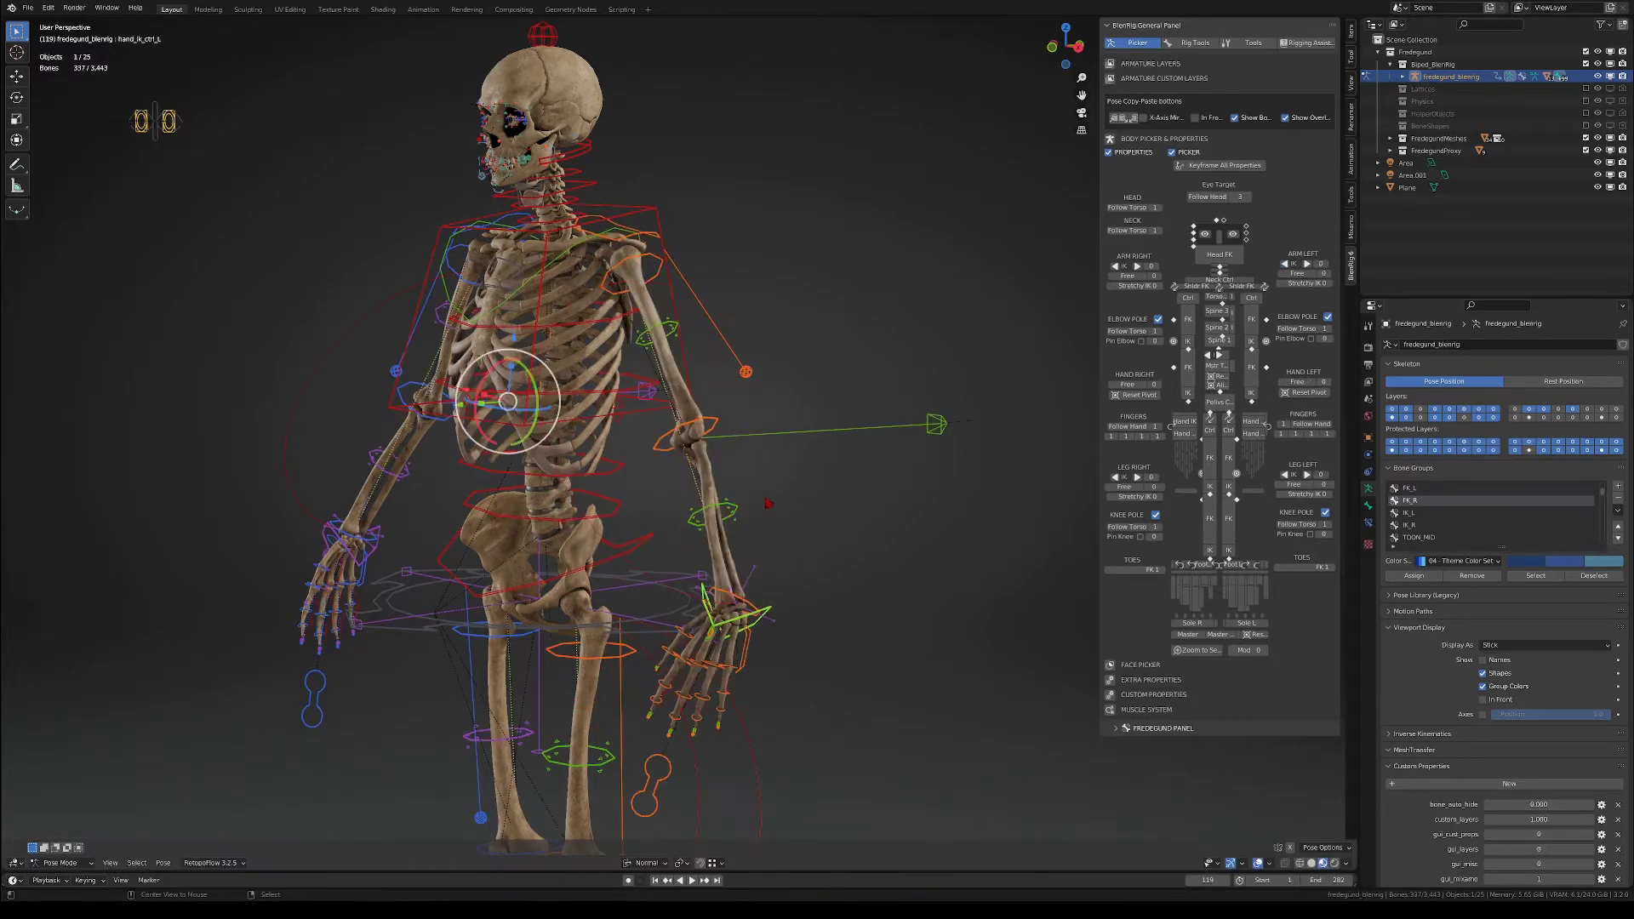
pyautogui.hotkey('alt', 'r')
pyautogui.hotkey('alt', 'a')
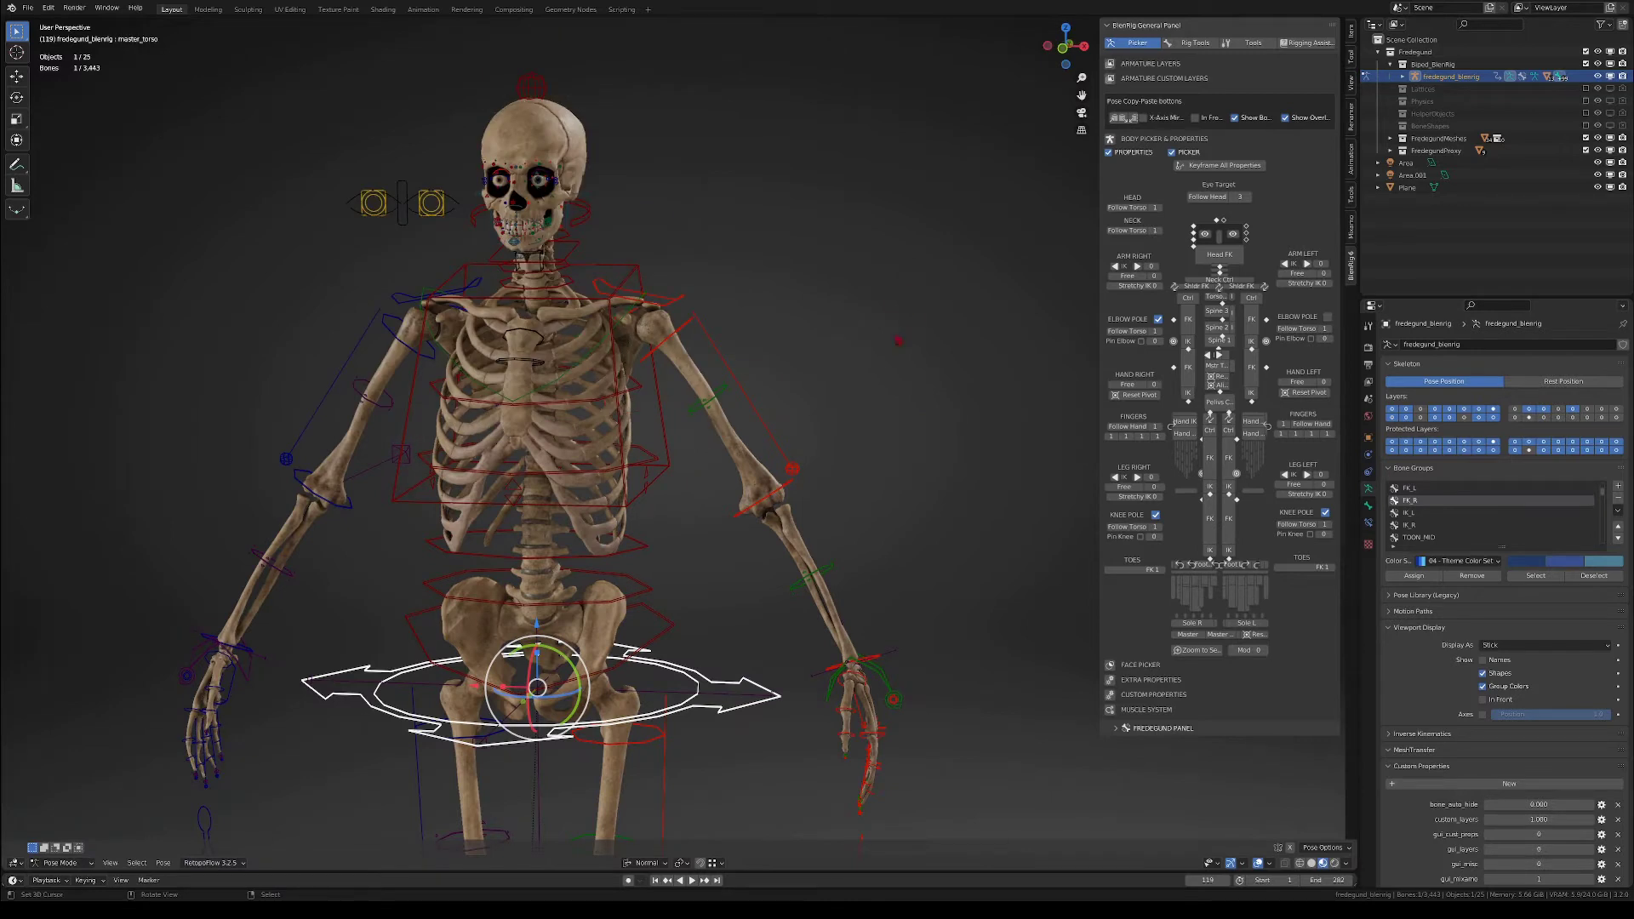
# - Set the left arm's space to Torso and test it by rotating the master torso control
pyautogui.click(1297, 273)
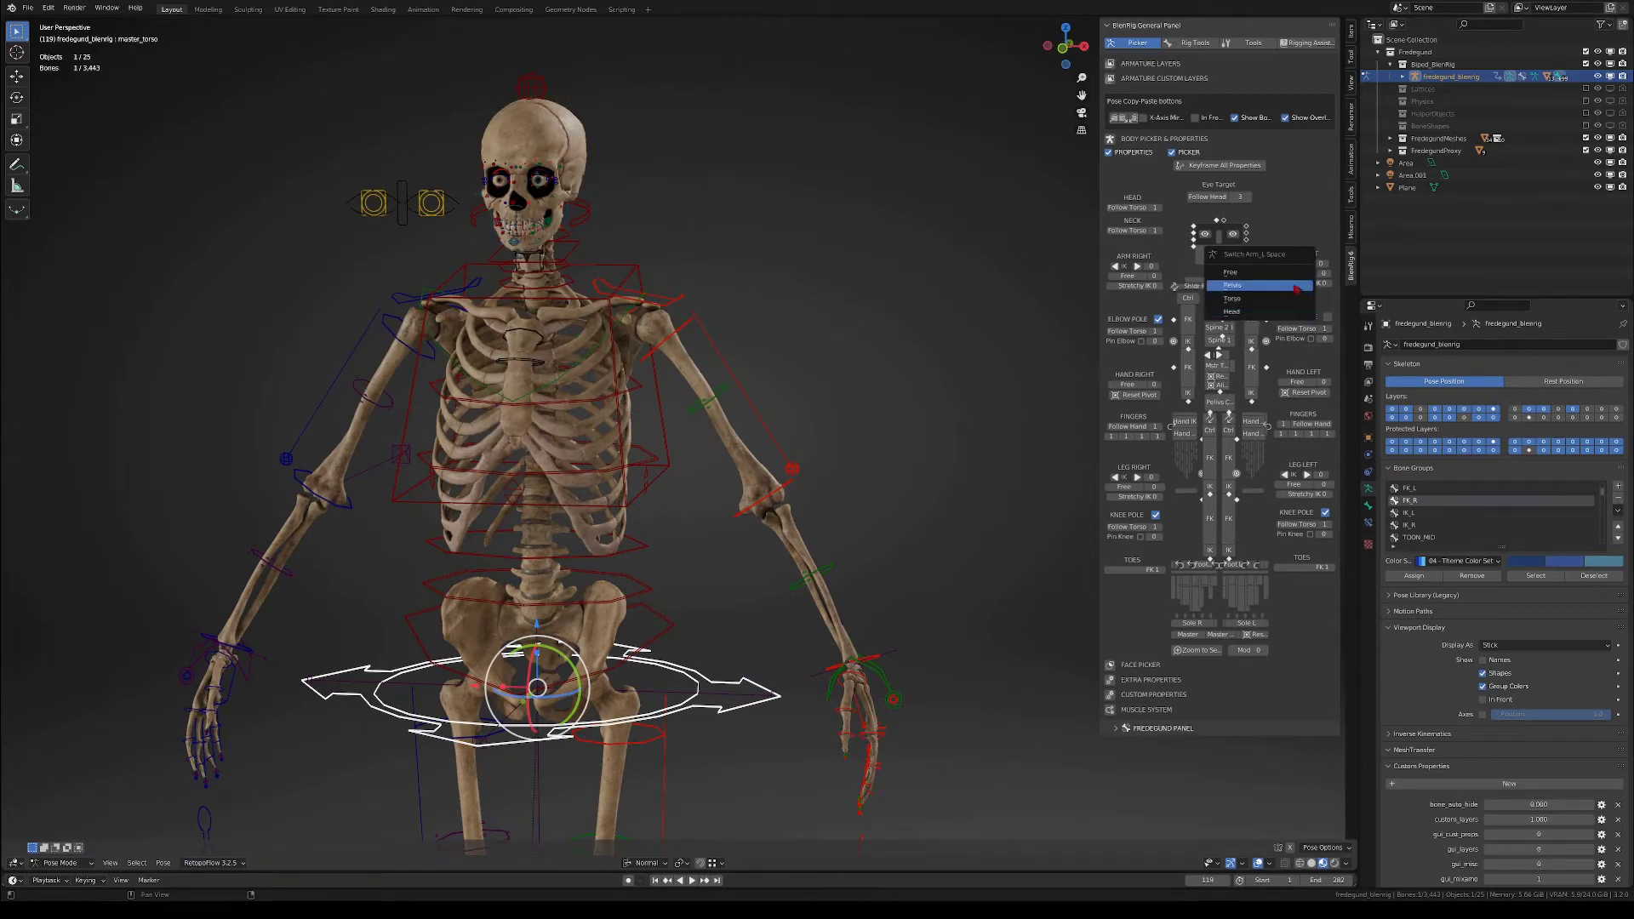
pyautogui.click(1232, 298)
pyautogui.press('r')
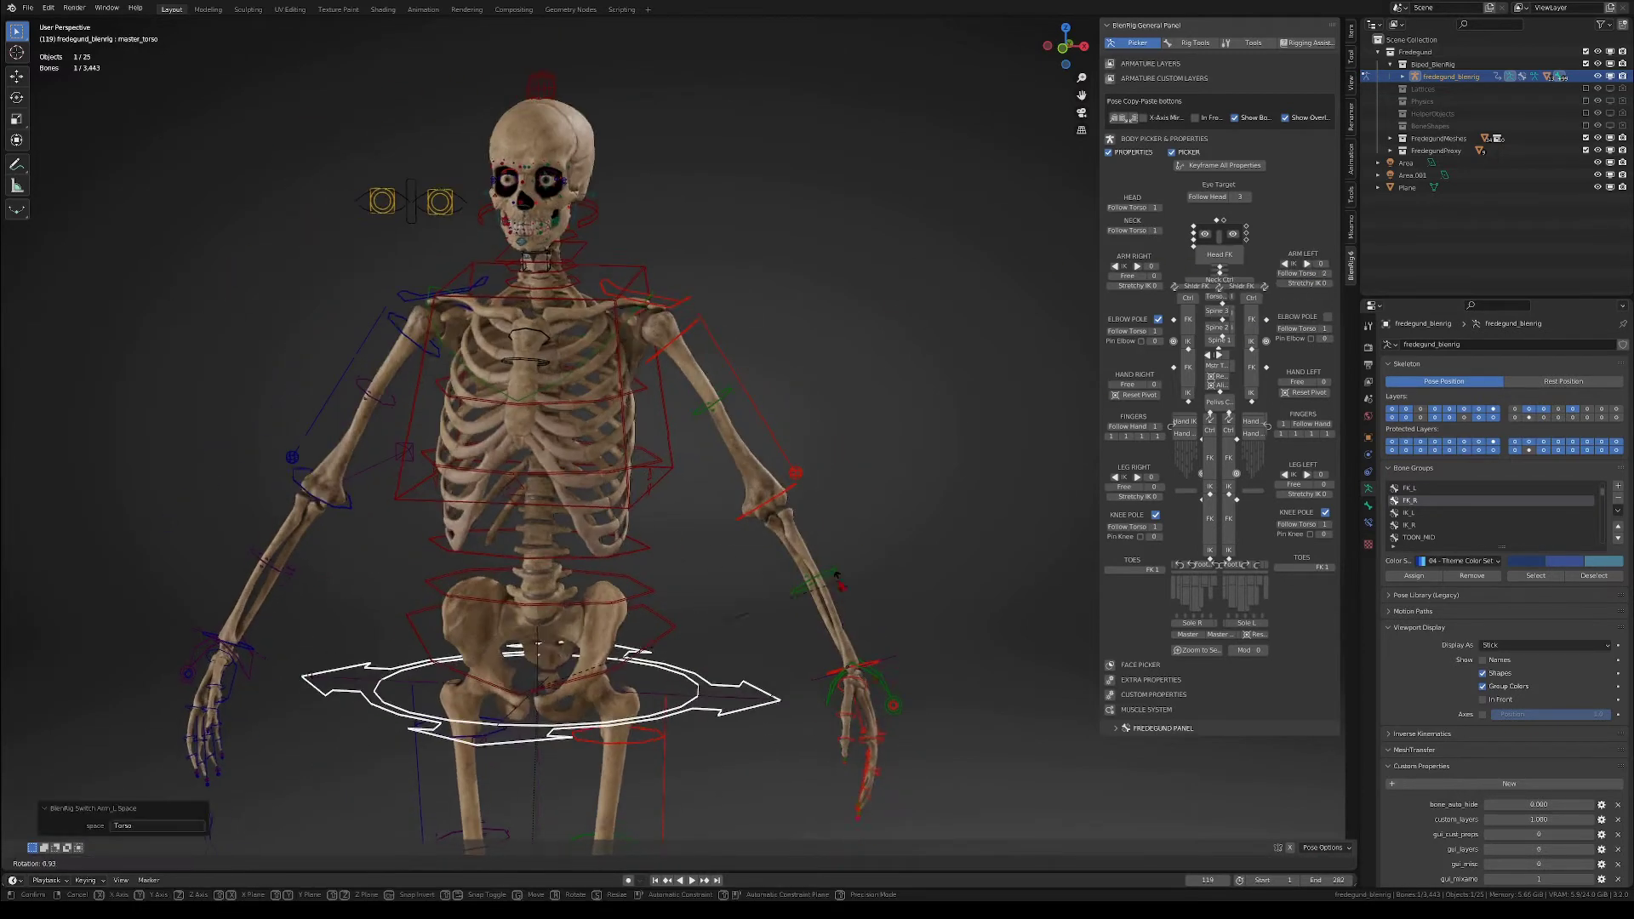
pyautogui.rightClick(839, 582)
# - Set the left arm's space to Pelvis and test it by rotating the pelvis control
pyautogui.click(1298, 274)
pyautogui.click(1269, 260)
pyautogui.click(1219, 402)
pyautogui.press('r')
pyautogui.rightClick(1249, 356)
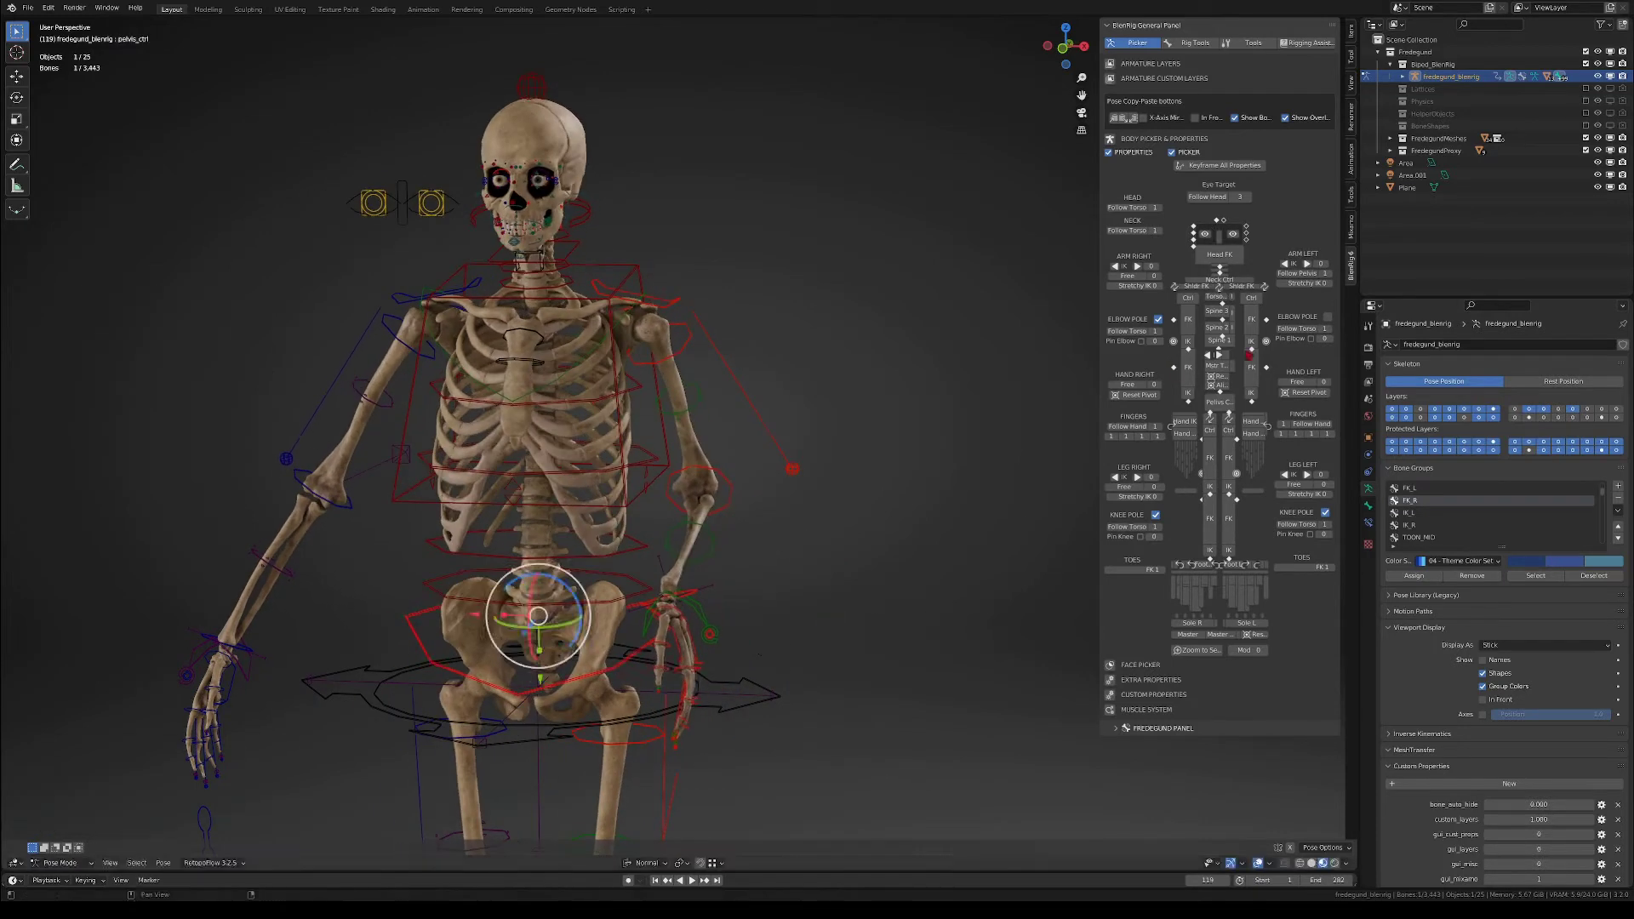
# - Move the left hand IK control up beside the head and rotate the hand freely
pyautogui.click(1254, 421)
pyautogui.press('g')
pyautogui.click(640, 213)
pyautogui.press('r')
pyautogui.press('r')
# - Set the left arm's space to Head and test it by rotating the head FK control freely
pyautogui.click(1297, 273)
pyautogui.click(1277, 299)
pyautogui.click(1220, 254)
pyautogui.press('r')
pyautogui.press('r')
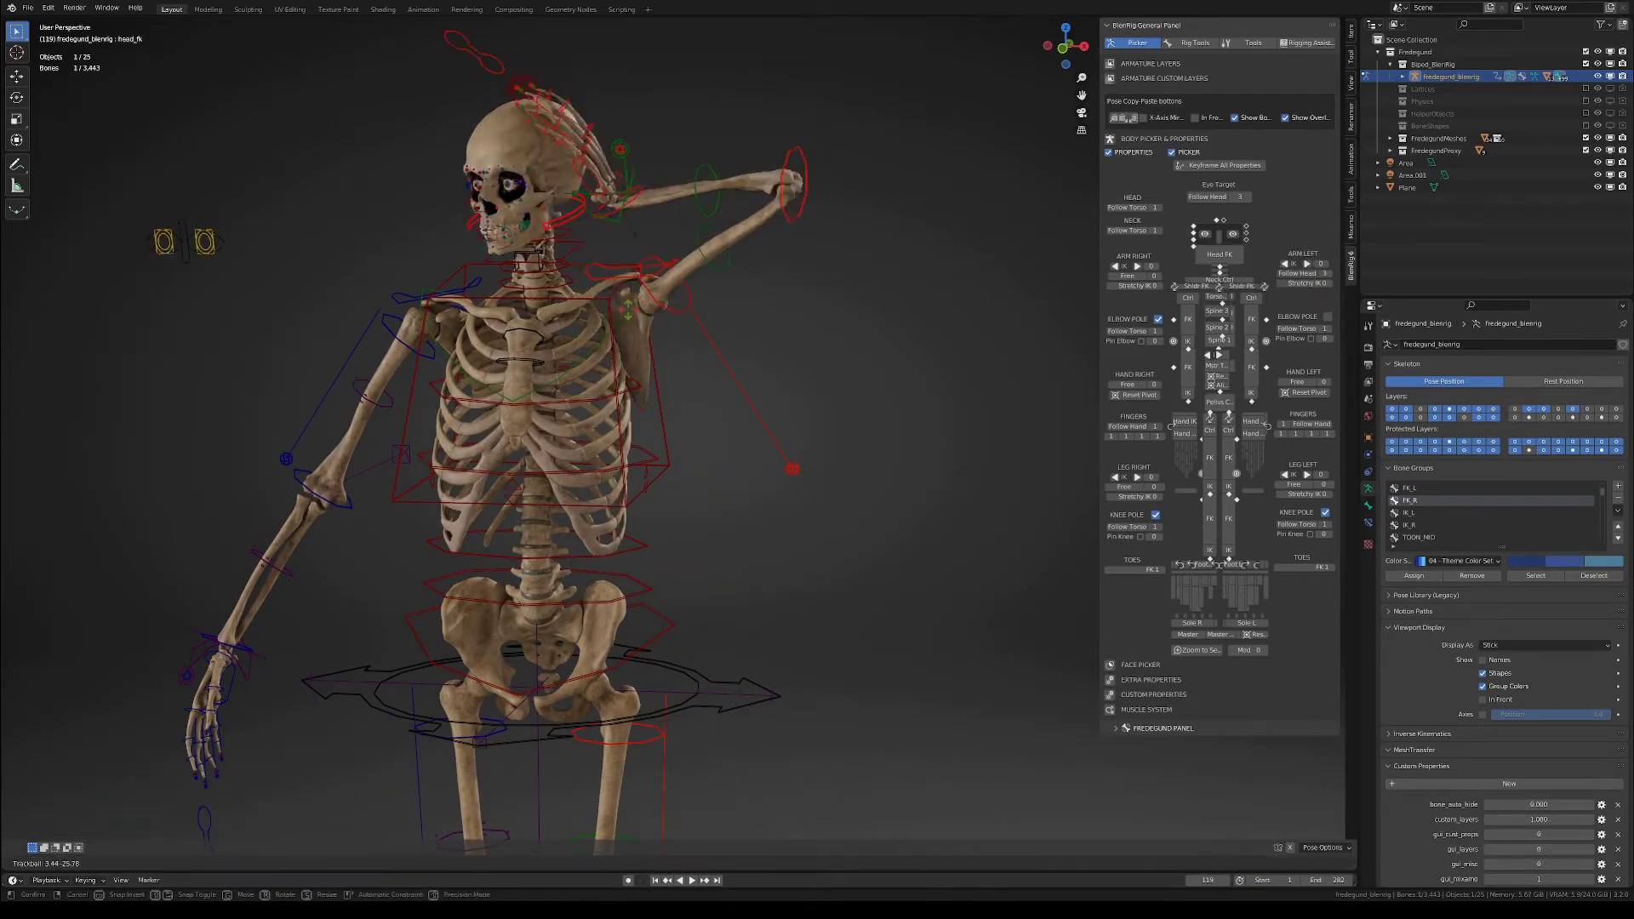
pyautogui.click(641, 175)
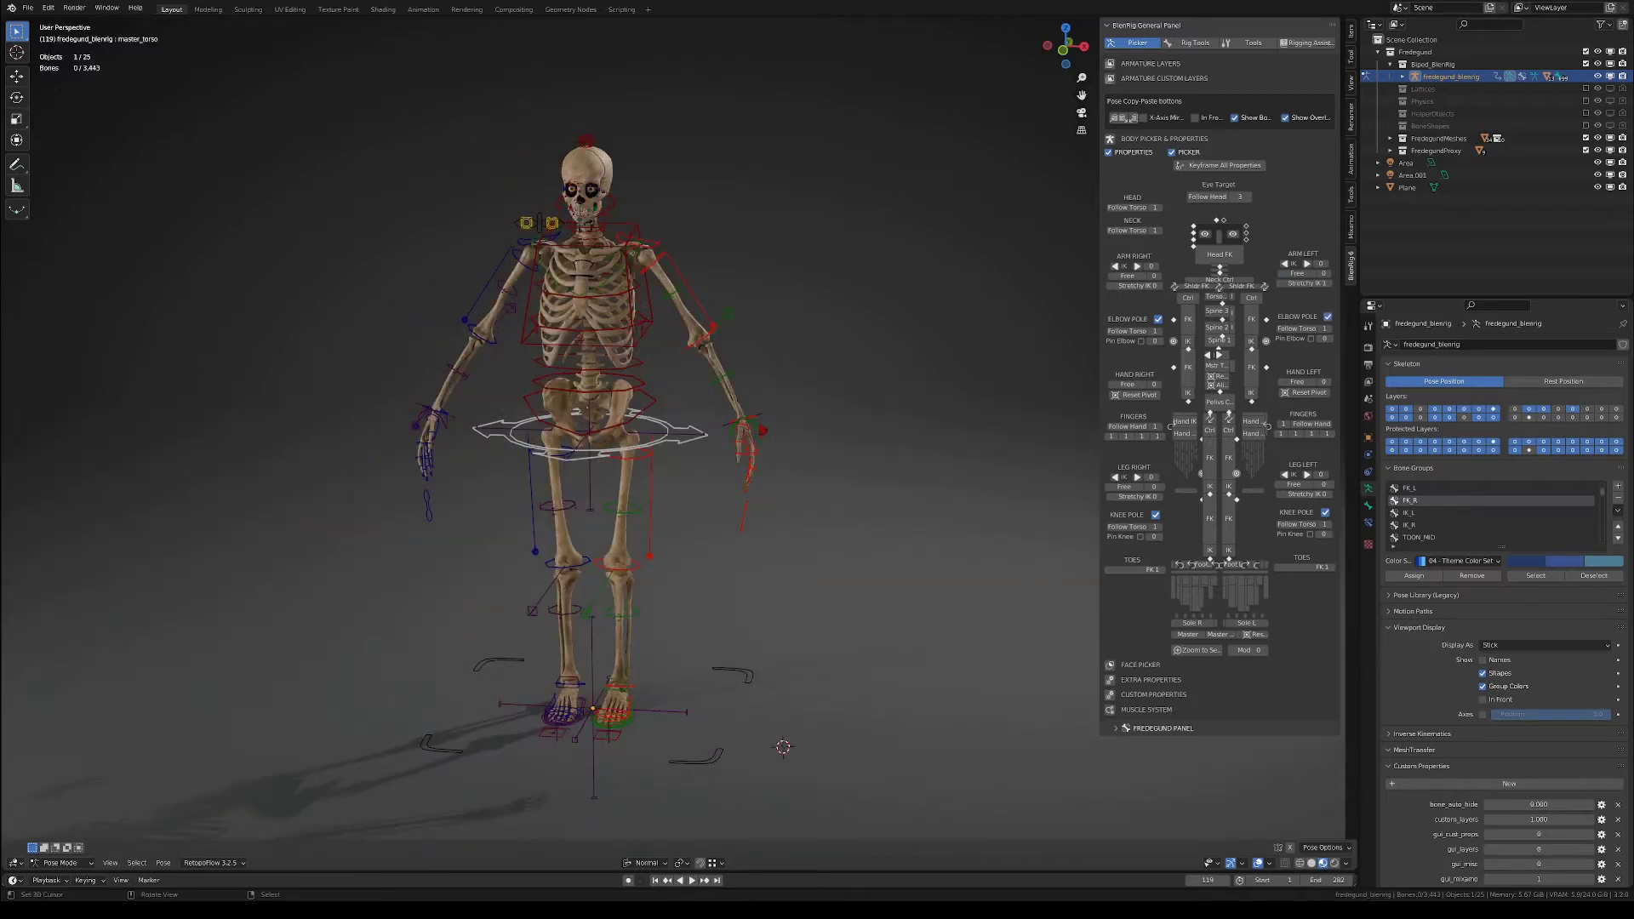
# - Try moving the left hand IK control with Stretchy IK at 1
pyautogui.rightClick(762, 431)
pyautogui.press('g')
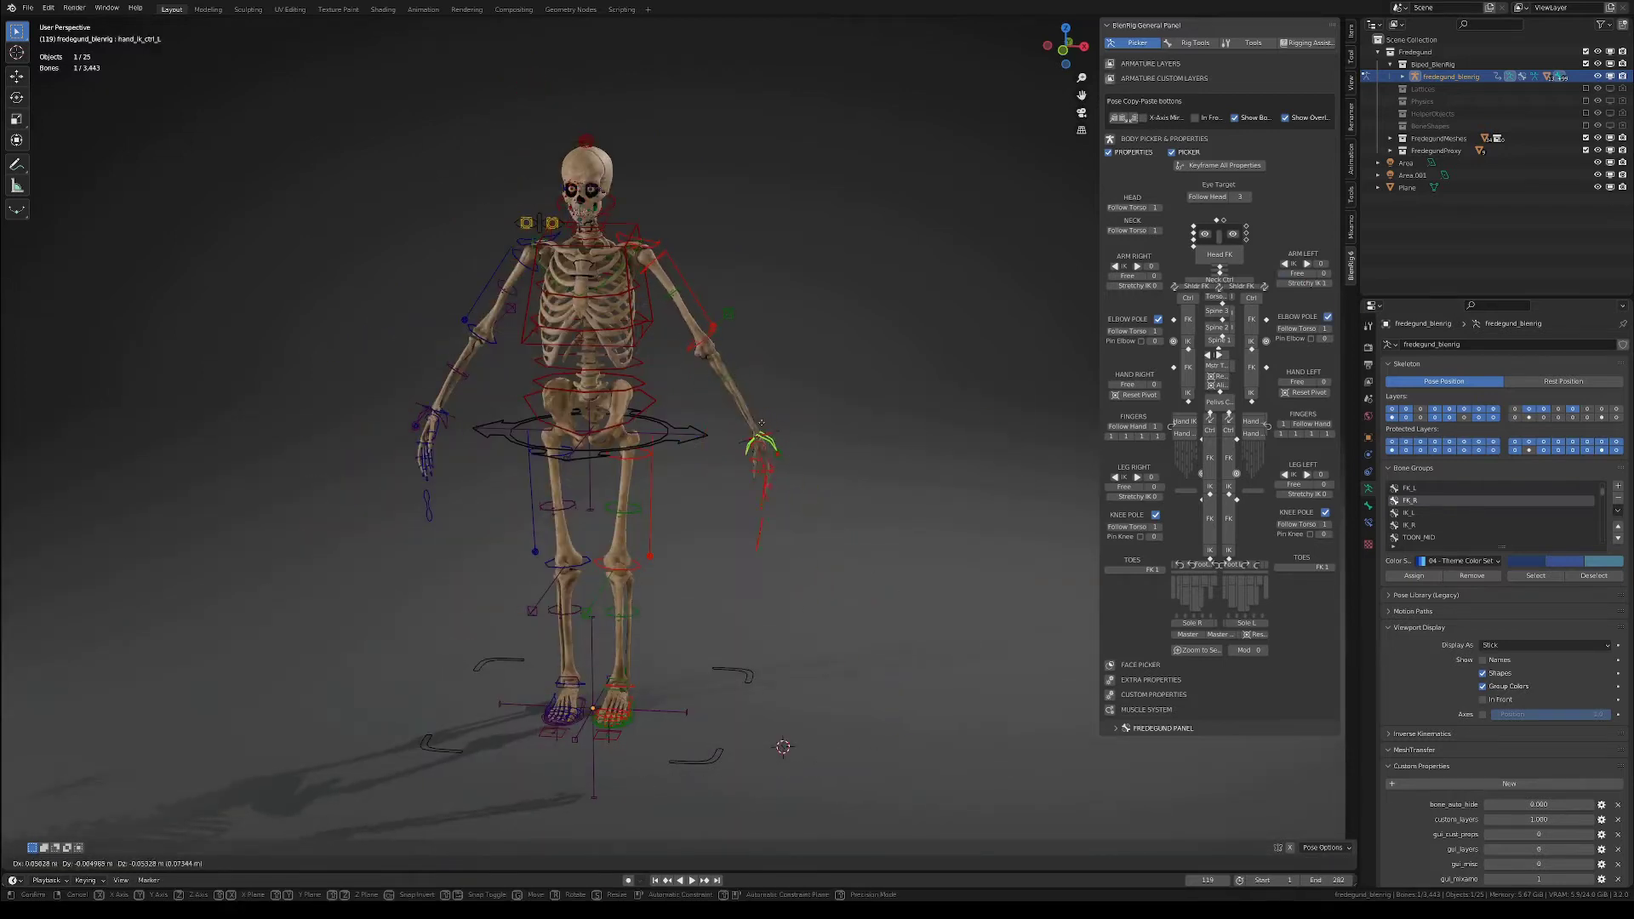
pyautogui.rightClick(959, 564)
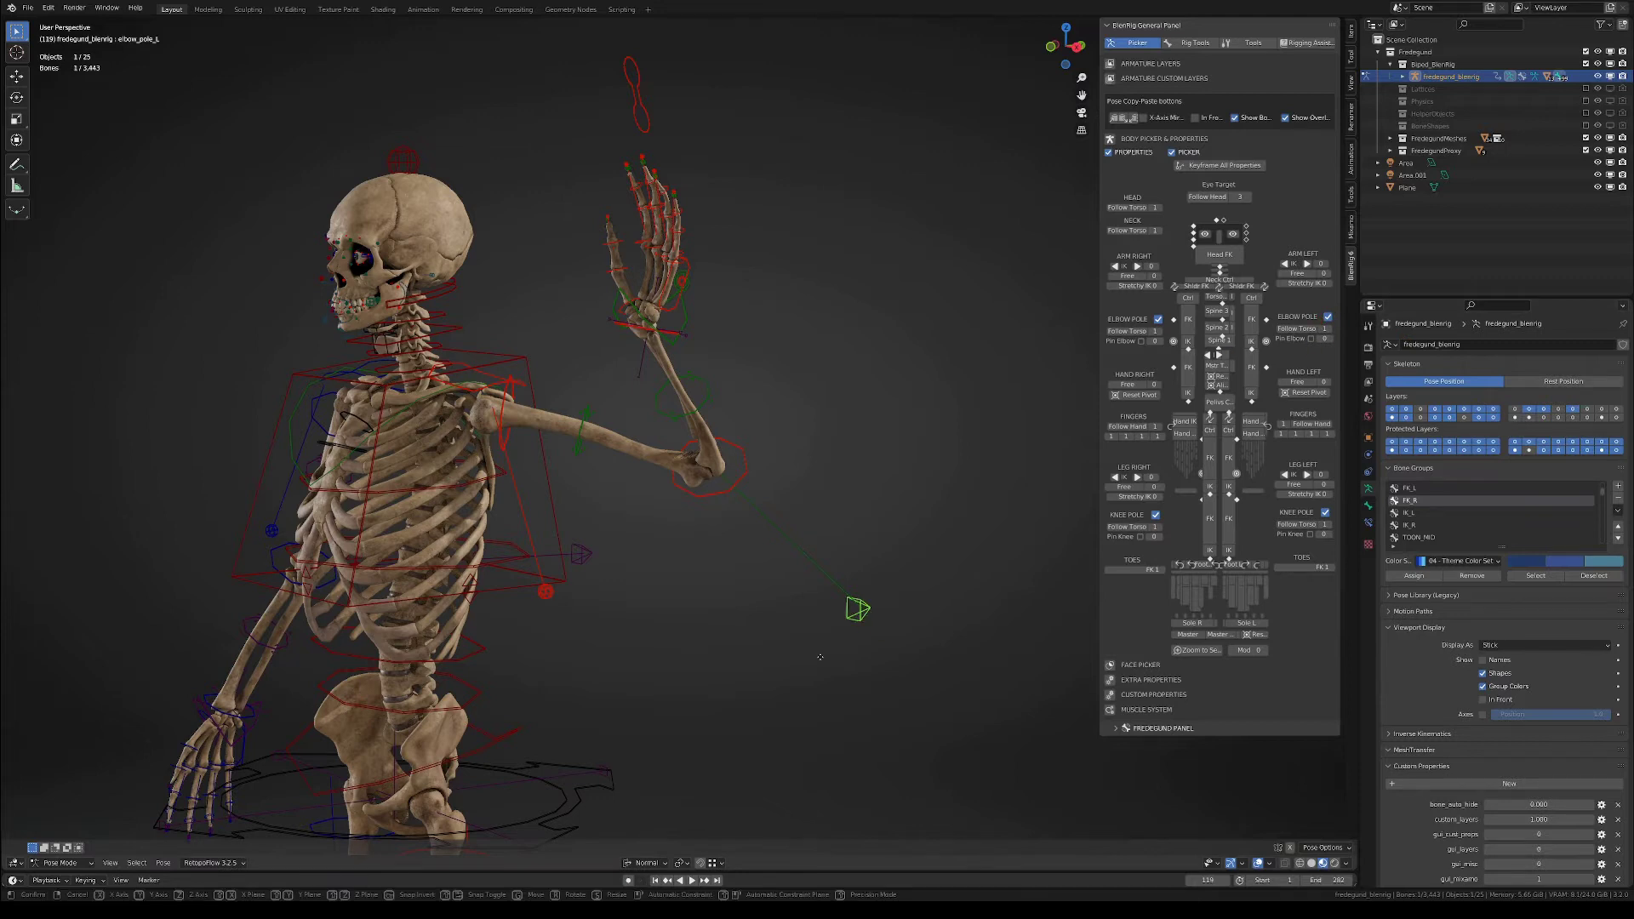
# - Try rotating the left arm IK control (arm_ik_L) without the elbow pole, and turn the left elbow pole back on
pyautogui.press('r')
pyautogui.press('r')
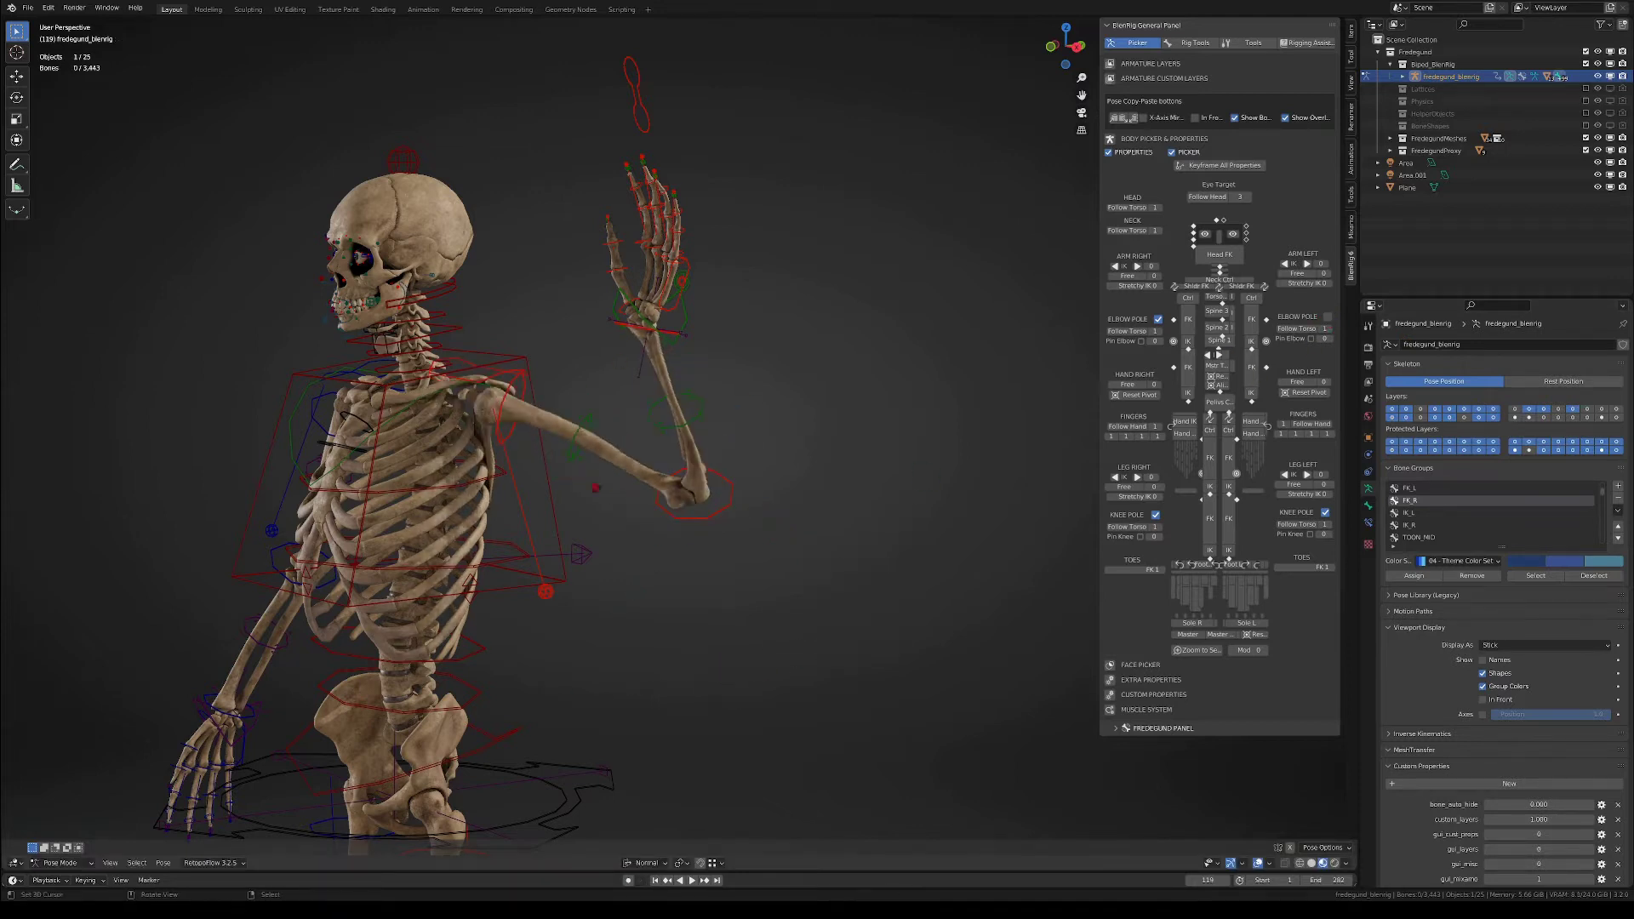
pyautogui.press('r')
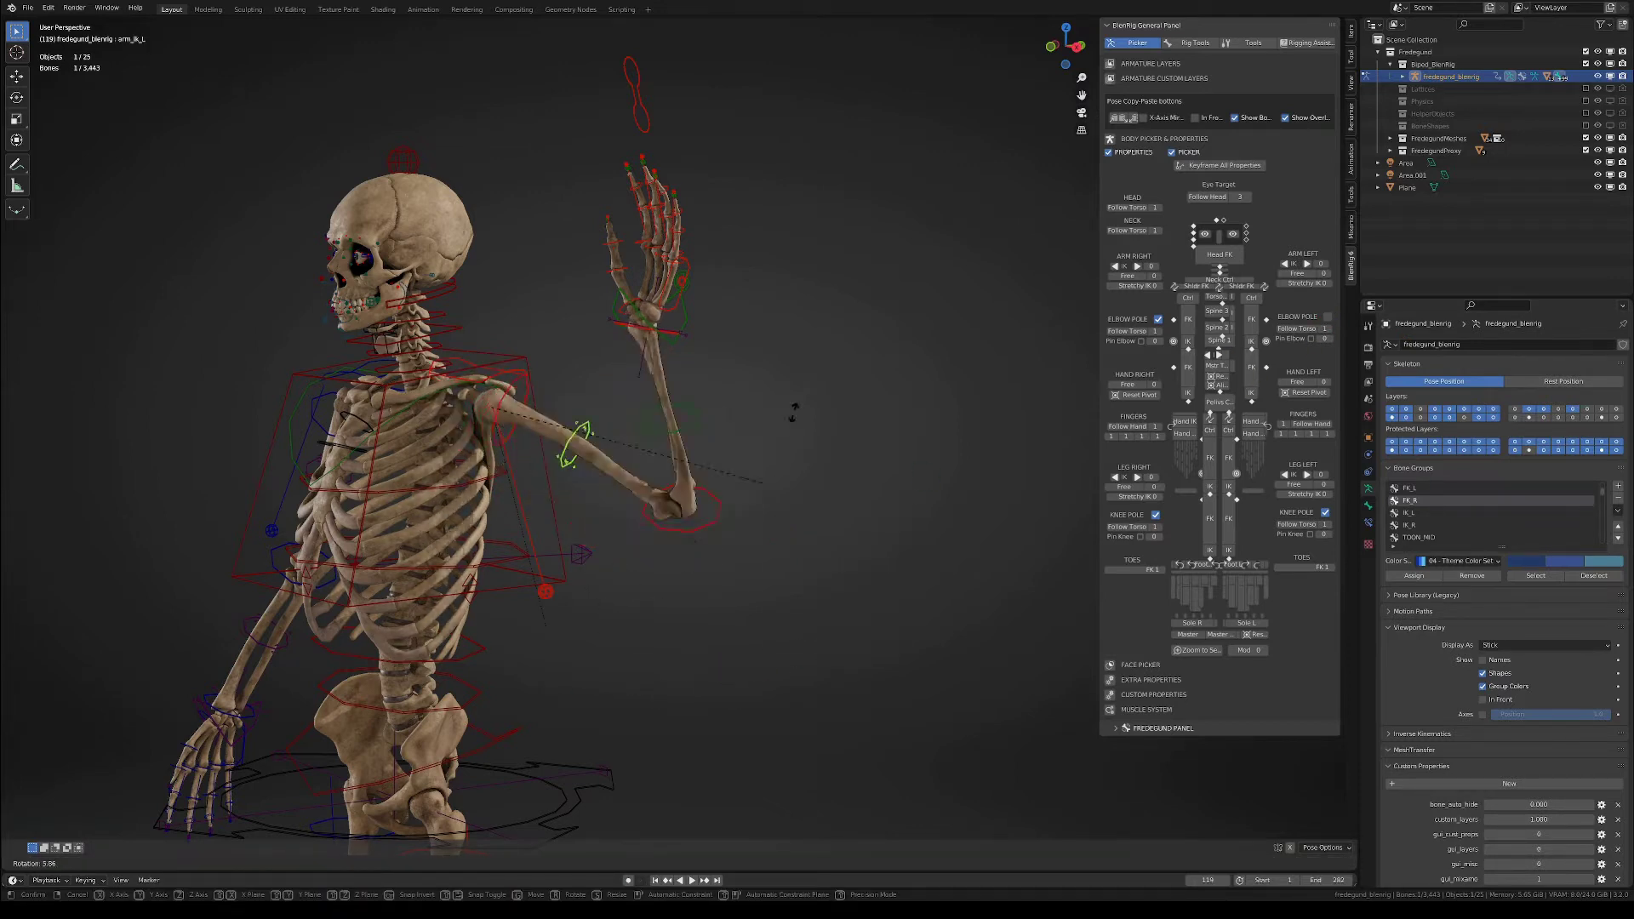
pyautogui.rightClick(724, 554)
pyautogui.click(1330, 320)
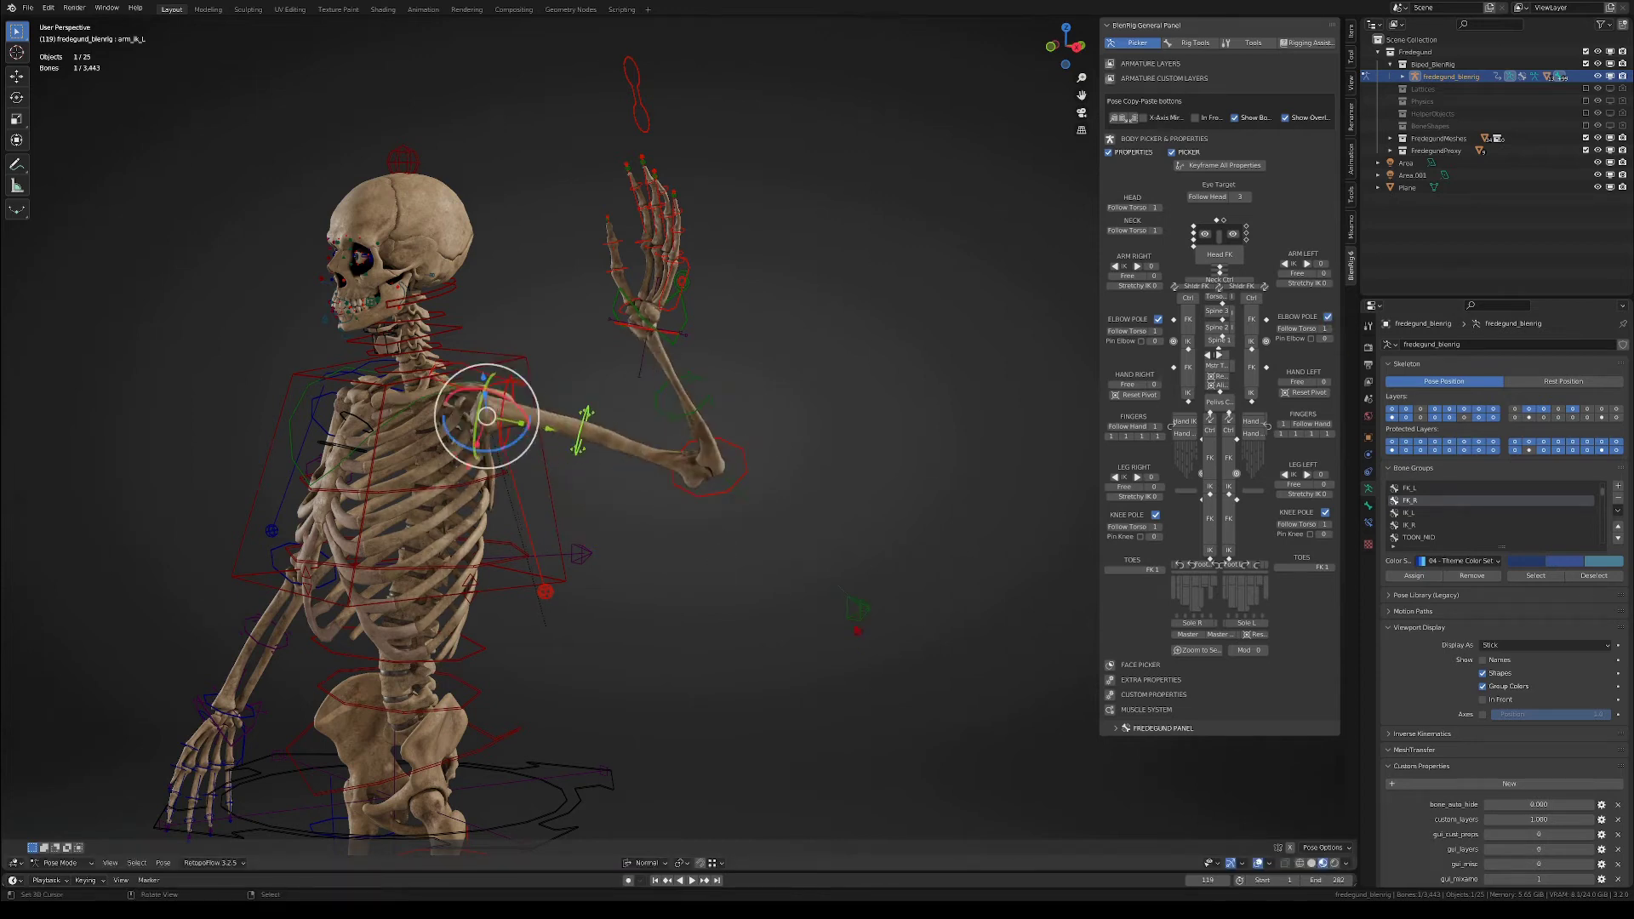
pyautogui.rightClick(858, 609)
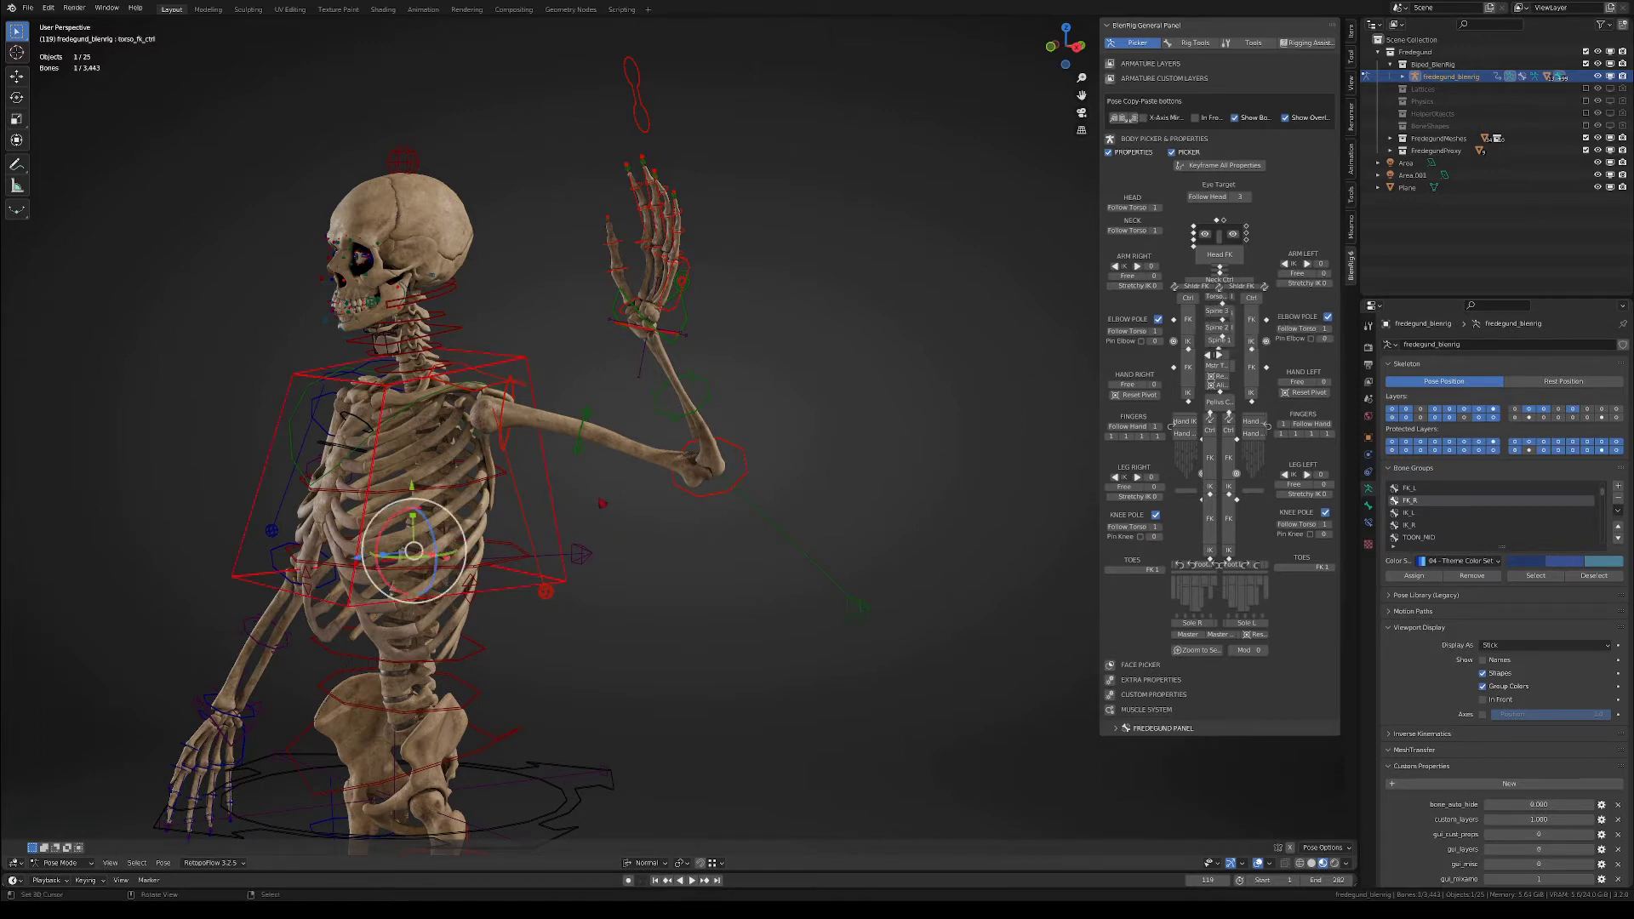
# - Try rotating the torso FK control freely with the left elbow pole following the torso
pyautogui.press('r')
pyautogui.press('r')
pyautogui.rightClick(613, 500)
# - Set the left elbow pole's space to Free and test it by rotating the torso FK control freely
pyautogui.click(1296, 330)
pyautogui.click(1291, 330)
pyautogui.press('r')
pyautogui.press('r')
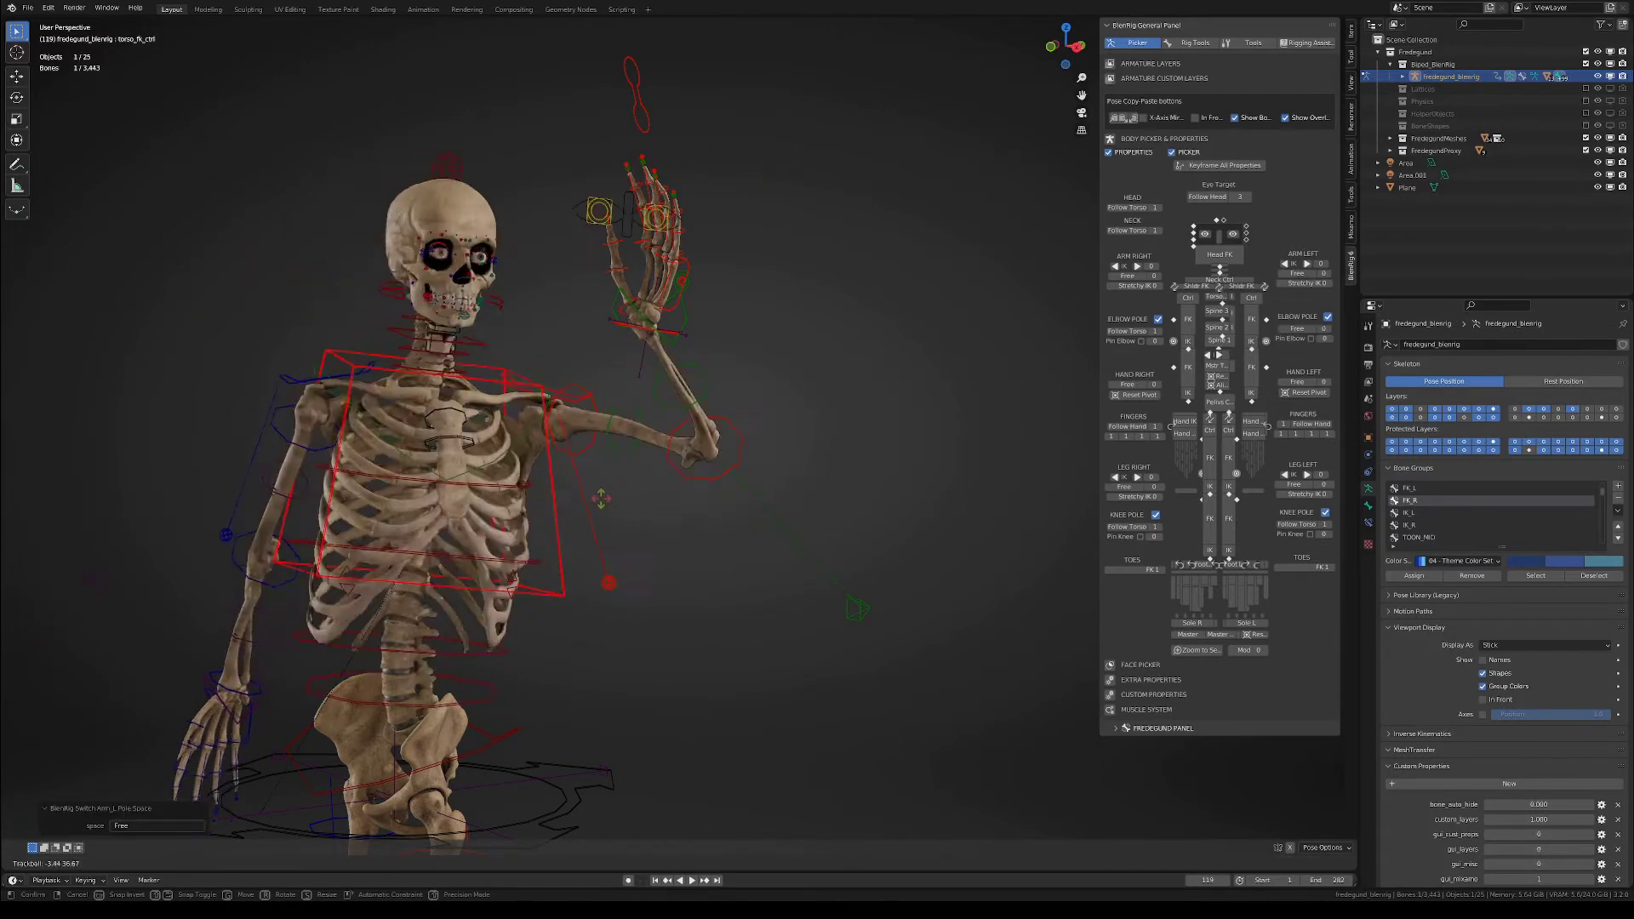
pyautogui.rightClick(586, 501)
pyautogui.press('r')
pyautogui.press('r')
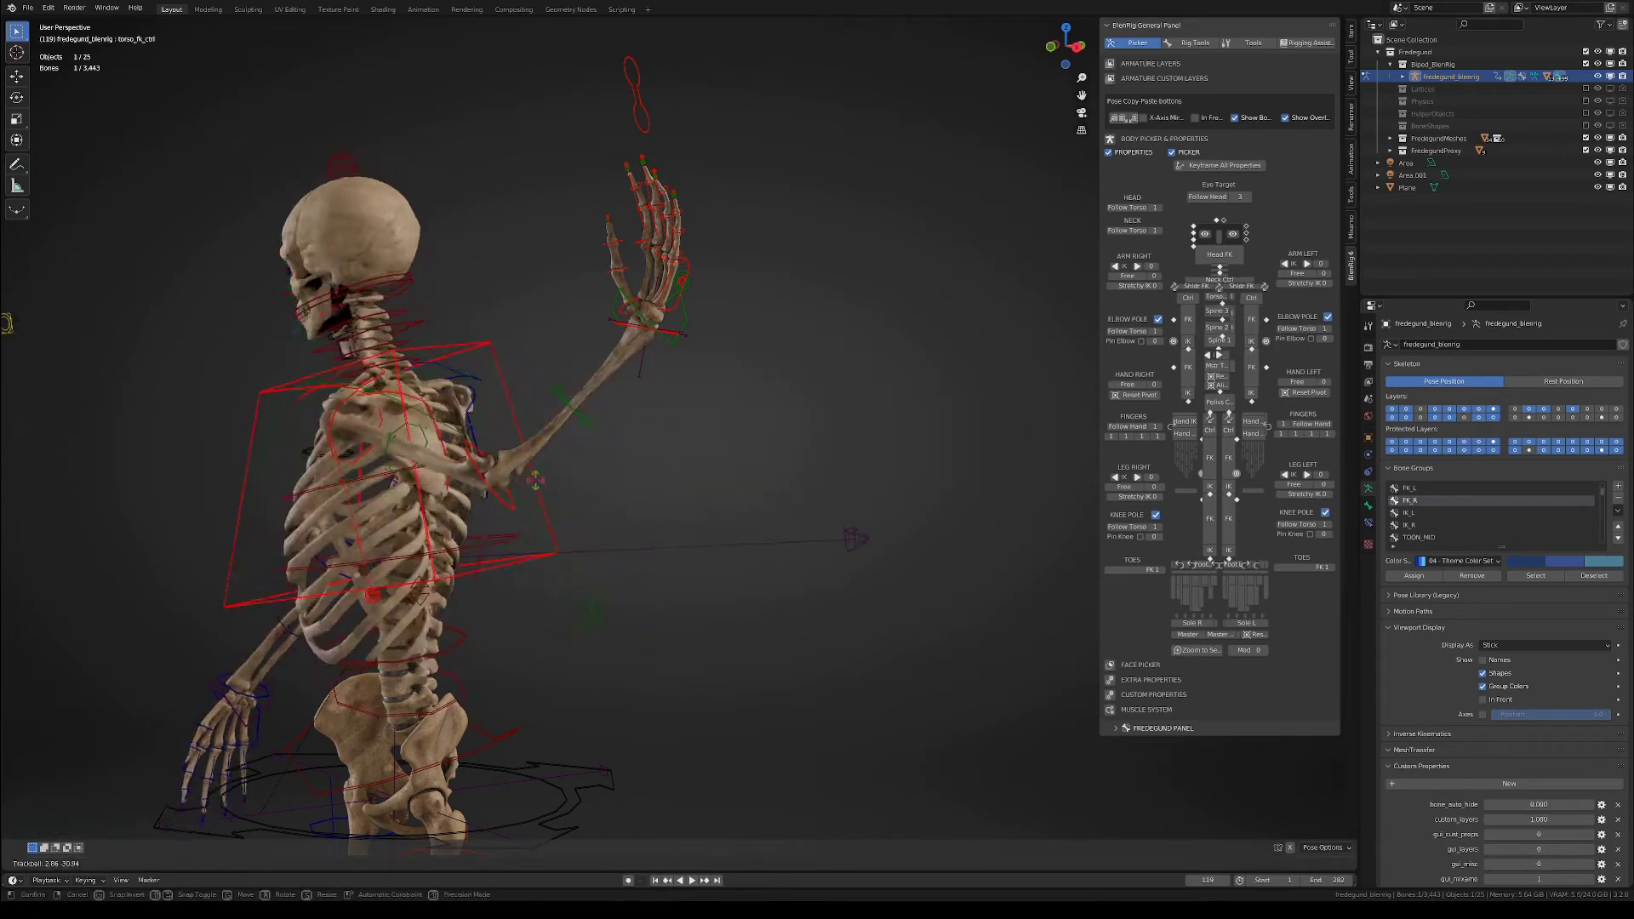
pyautogui.press('Escape')
pyautogui.hotkey('alt', 'a')
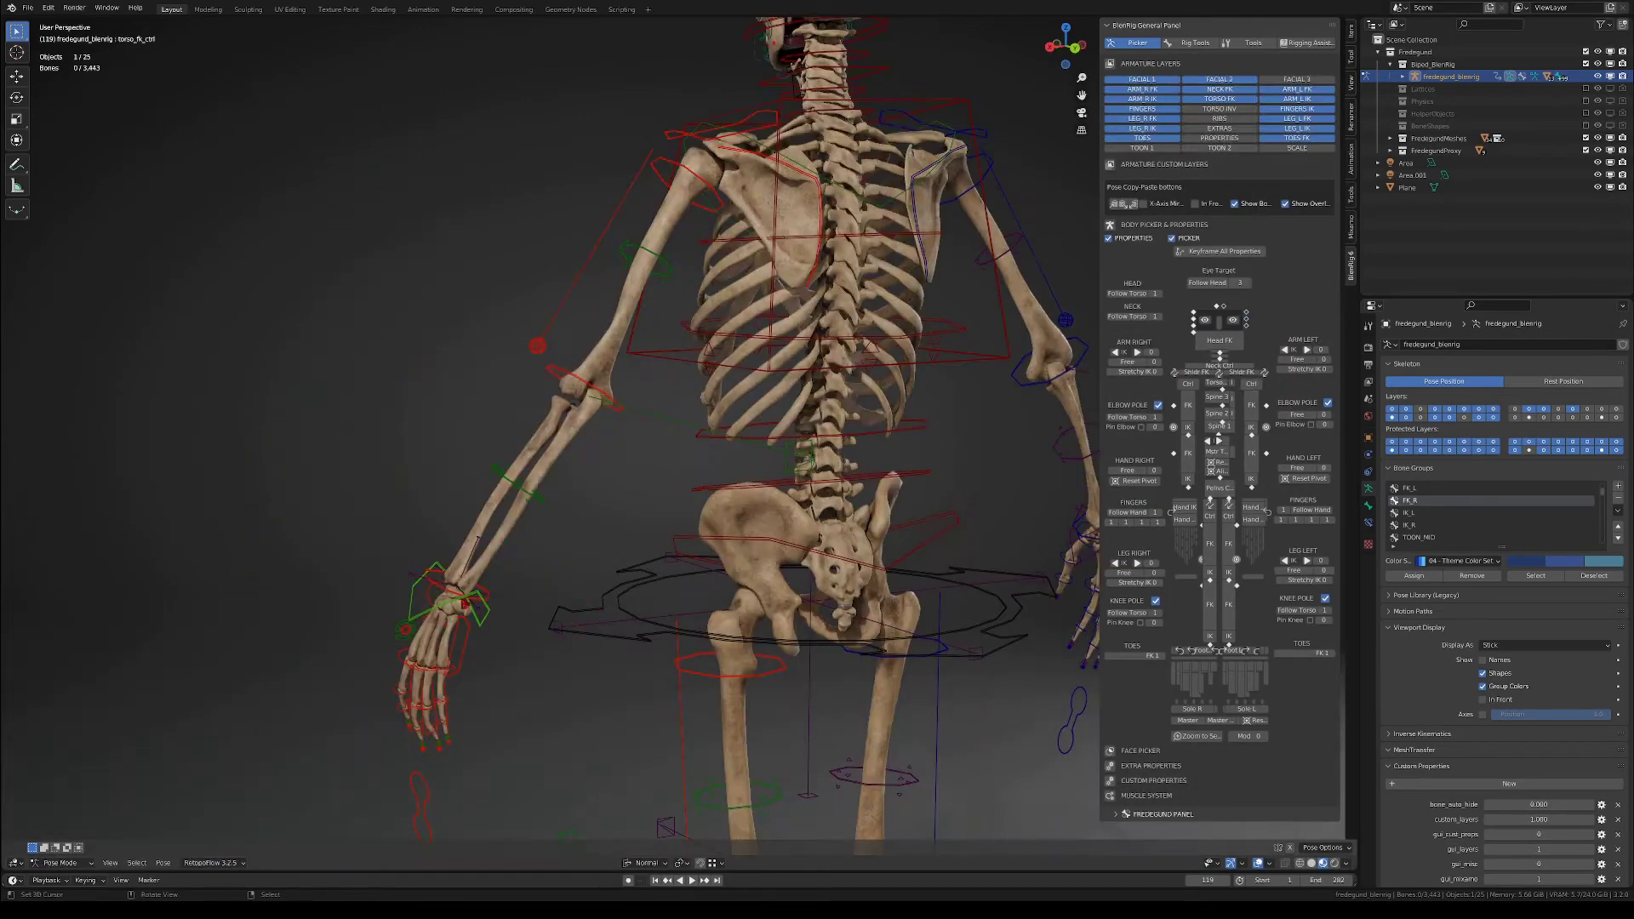
# - Raise the left hand IK control outward to bend the arm and turn on Pin Elbow for the left arm
pyautogui.click(437, 594)
pyautogui.press('g')
pyautogui.click(407, 414)
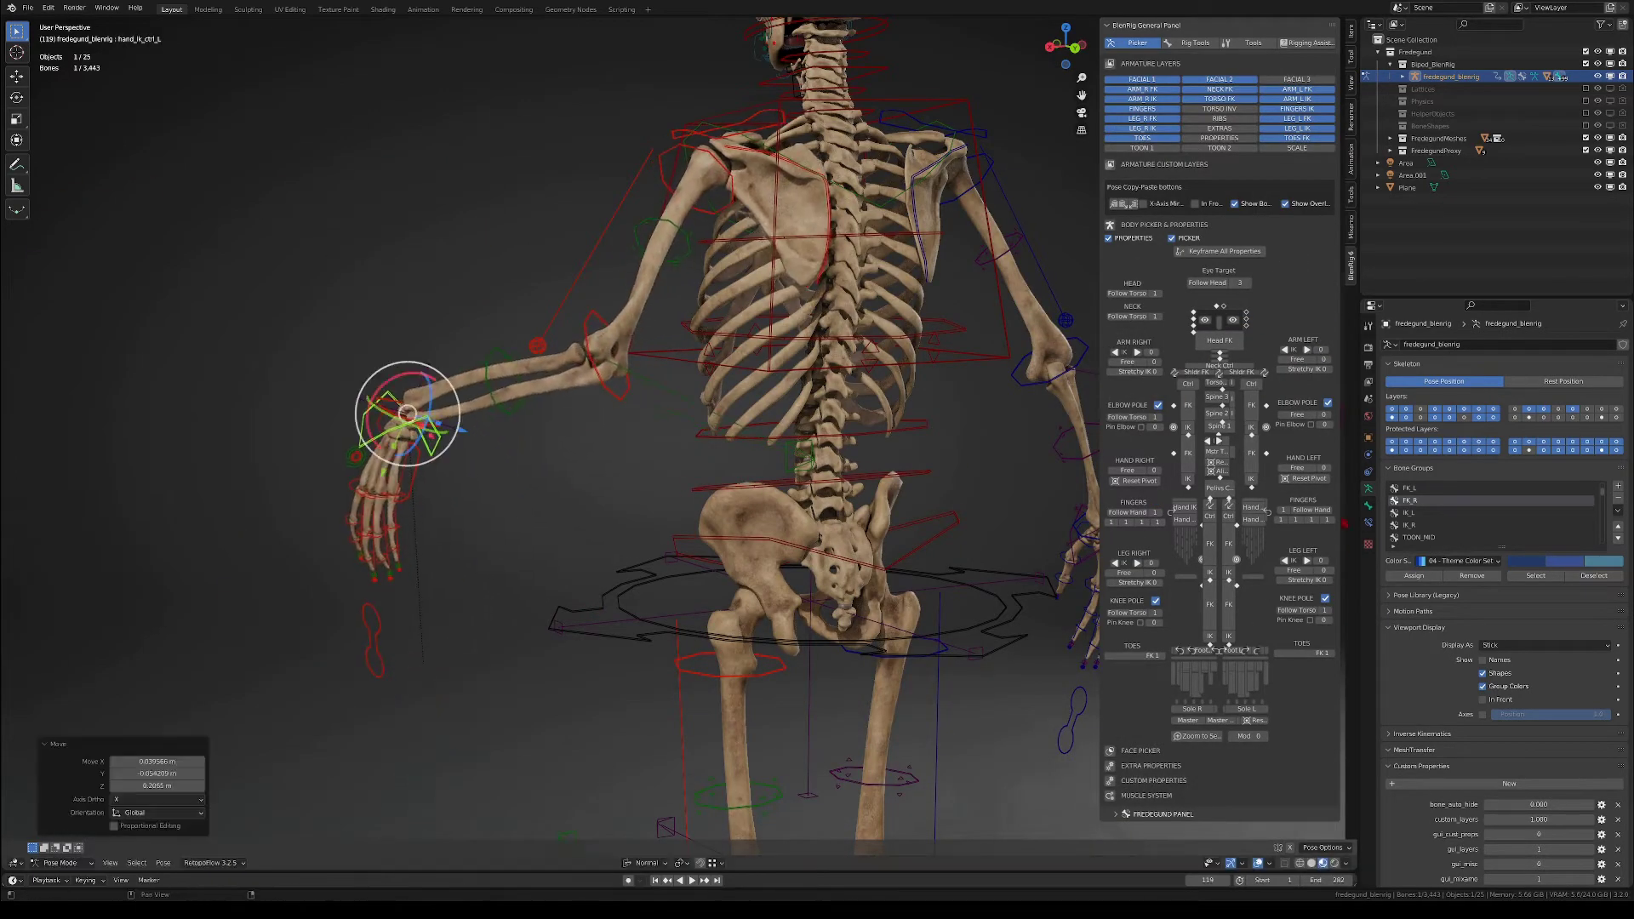
pyautogui.click(1311, 425)
# - Try rotating the torso FK control with the left elbow pinned, and try moving the pinned elbow's control
pyautogui.click(810, 332)
pyautogui.press('r')
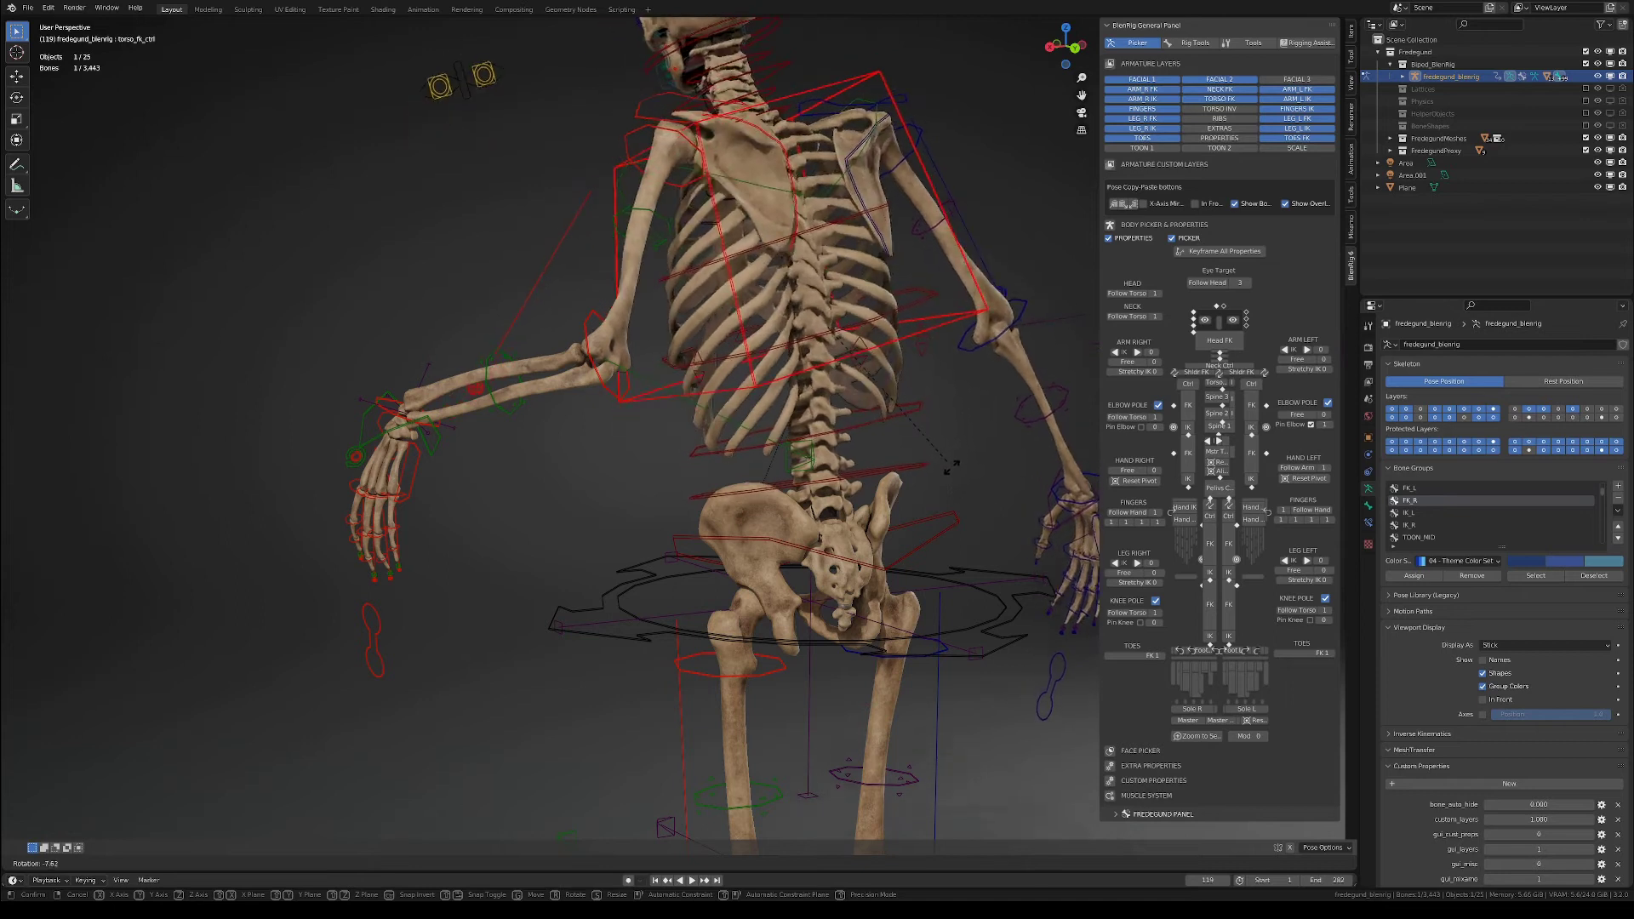
pyautogui.press('Escape')
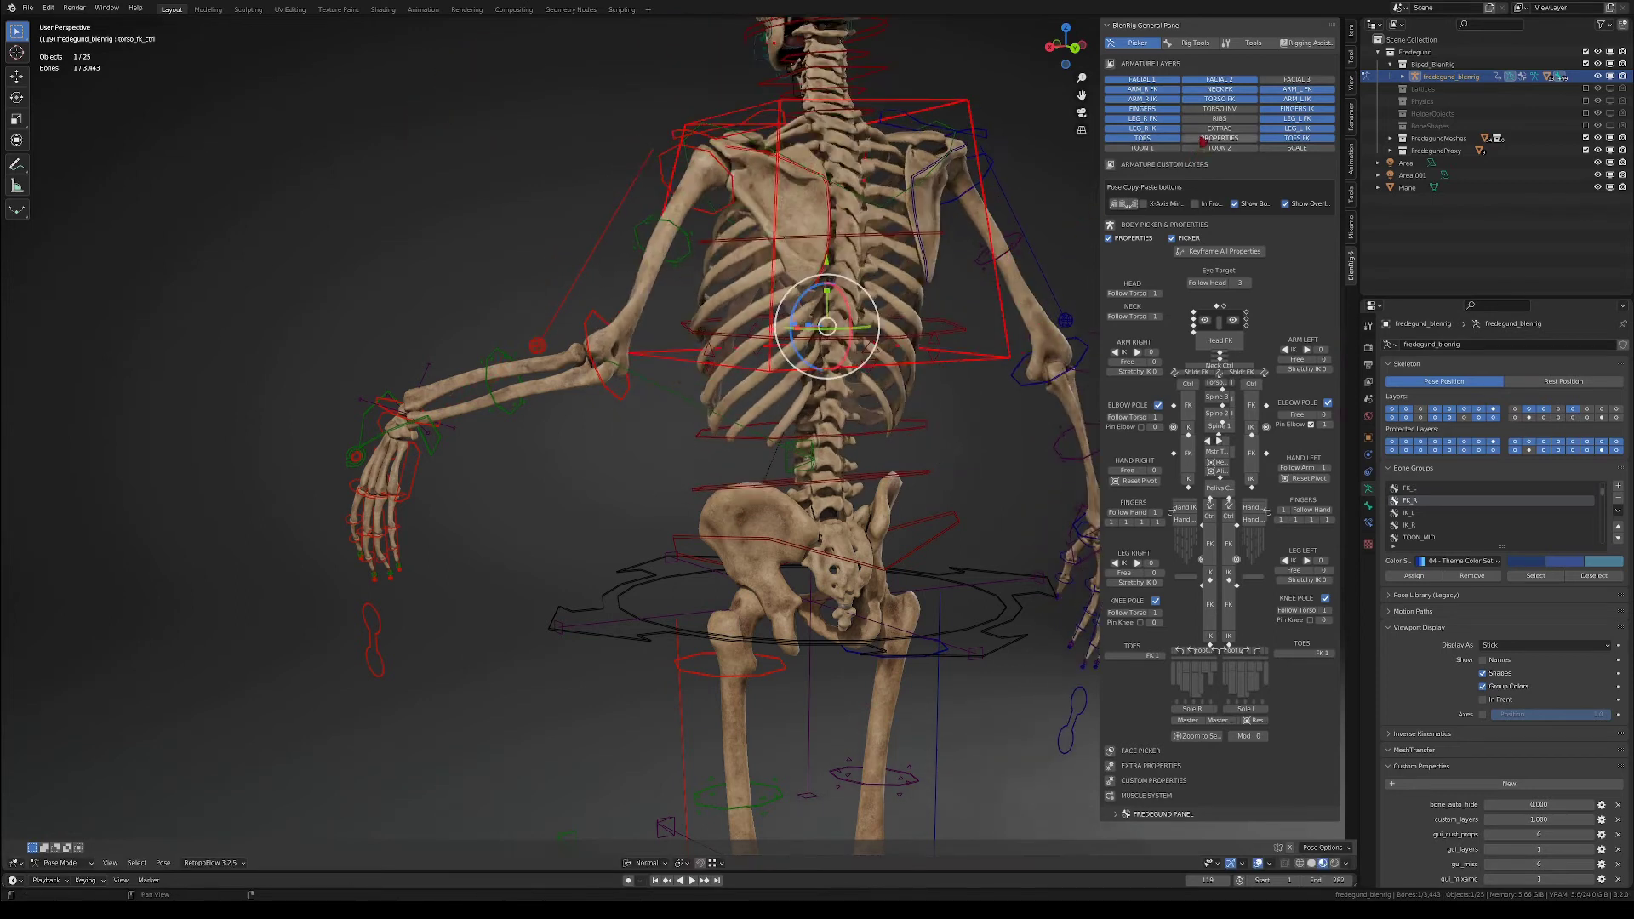
pyautogui.moveTo(595, 390); pyautogui.dragTo(591, 376, button='right')
pyautogui.moveTo(620, 372); pyautogui.dragTo(607, 377)
pyautogui.rightClick(972, 359)
pyautogui.press('r')
pyautogui.press('Escape')
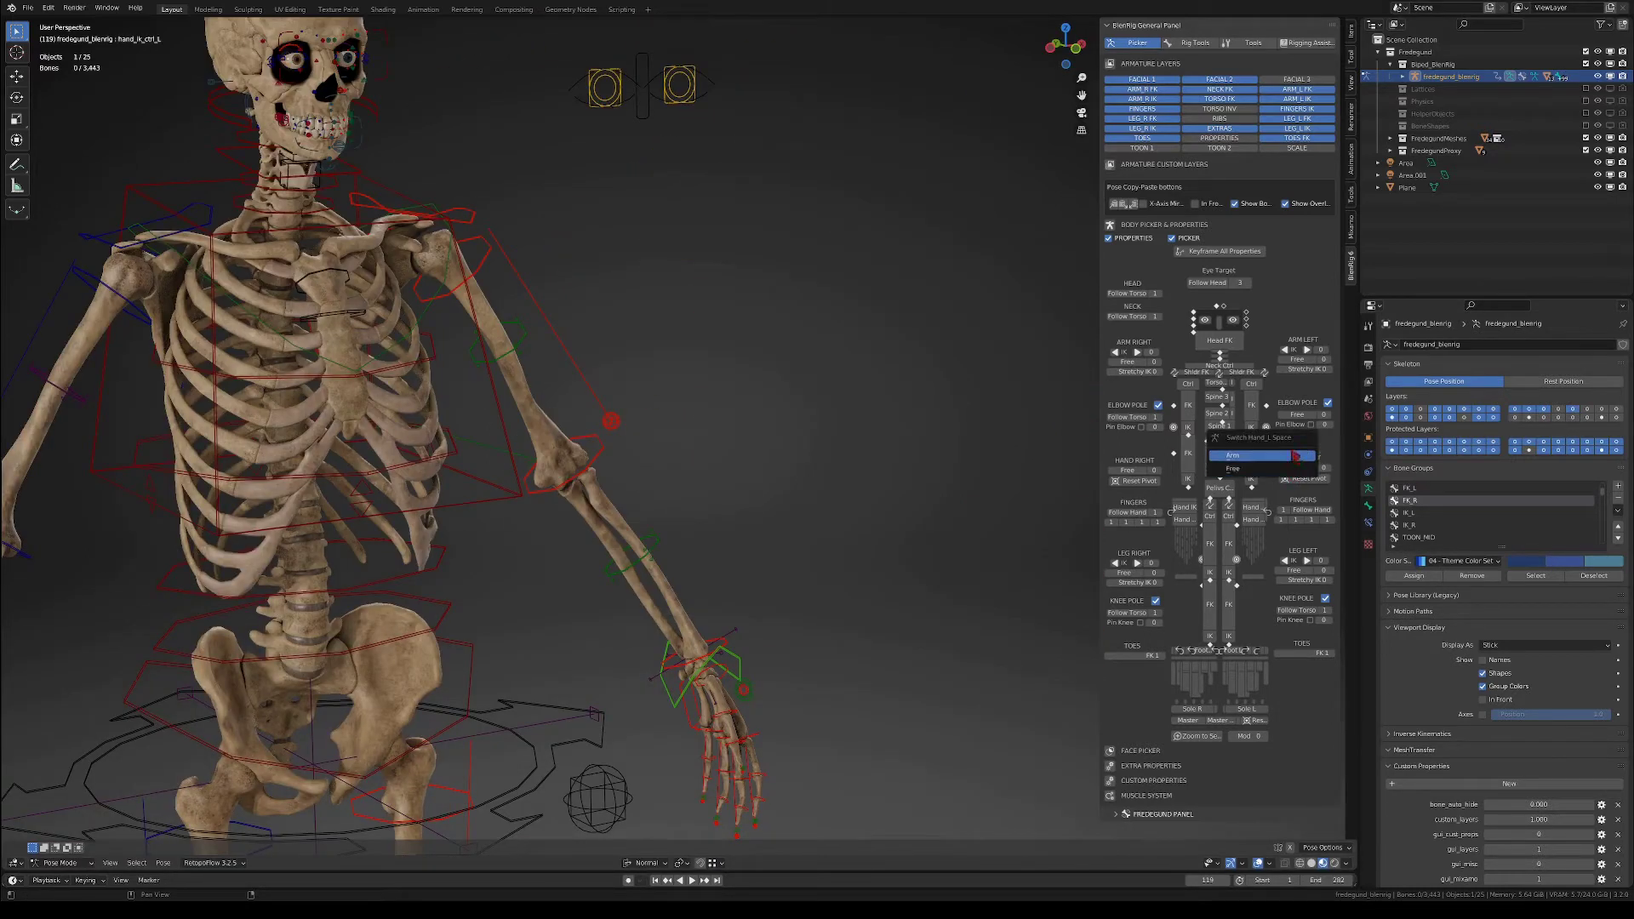
# - Try moving the left hand IK control (hand_ik_ctrl_L) with the hand's space at Free
pyautogui.click(722, 663)
pyautogui.press('g')
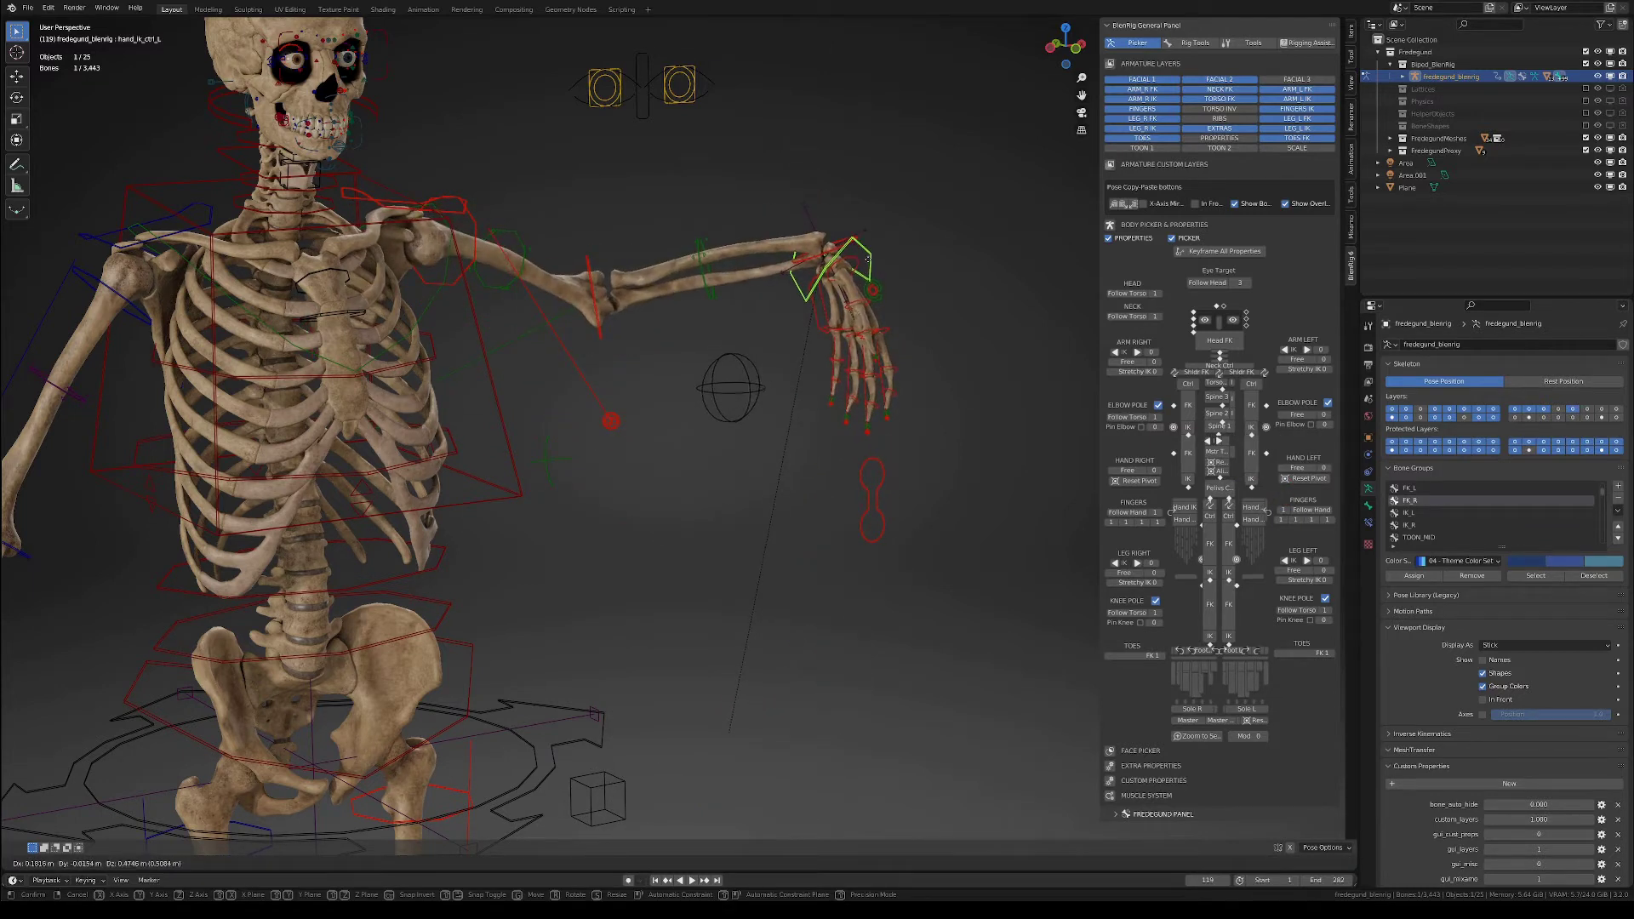
pyautogui.press('Escape')
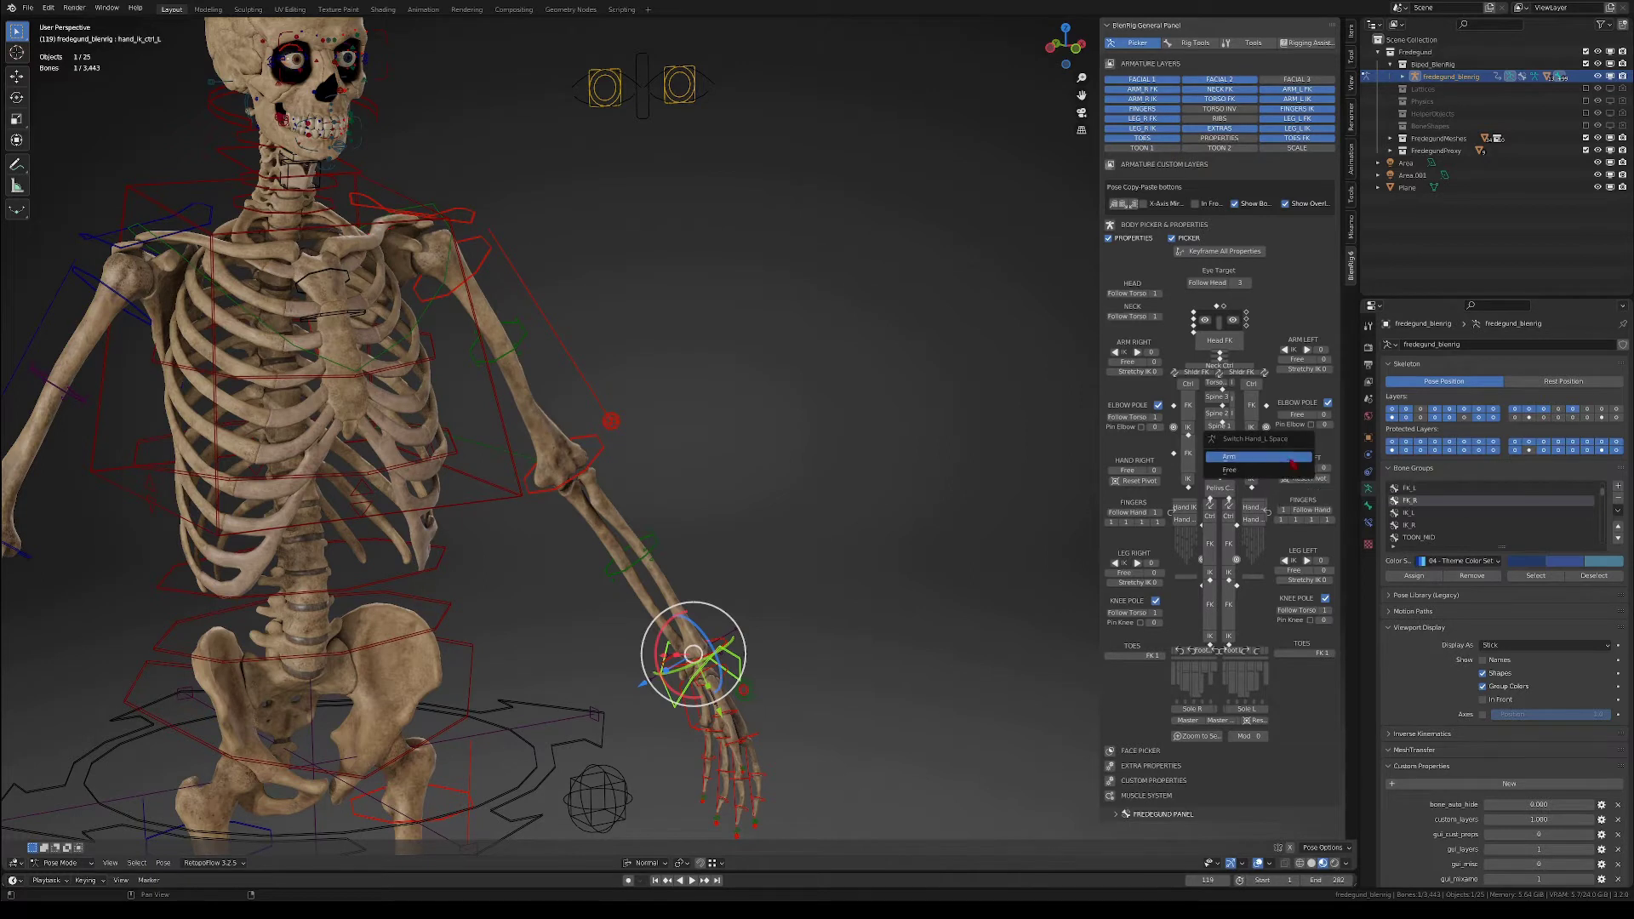
# - Try moving the left hand IK control with the hand's space set to Arm, and undo the move
pyautogui.click(1293, 464)
pyautogui.press('g')
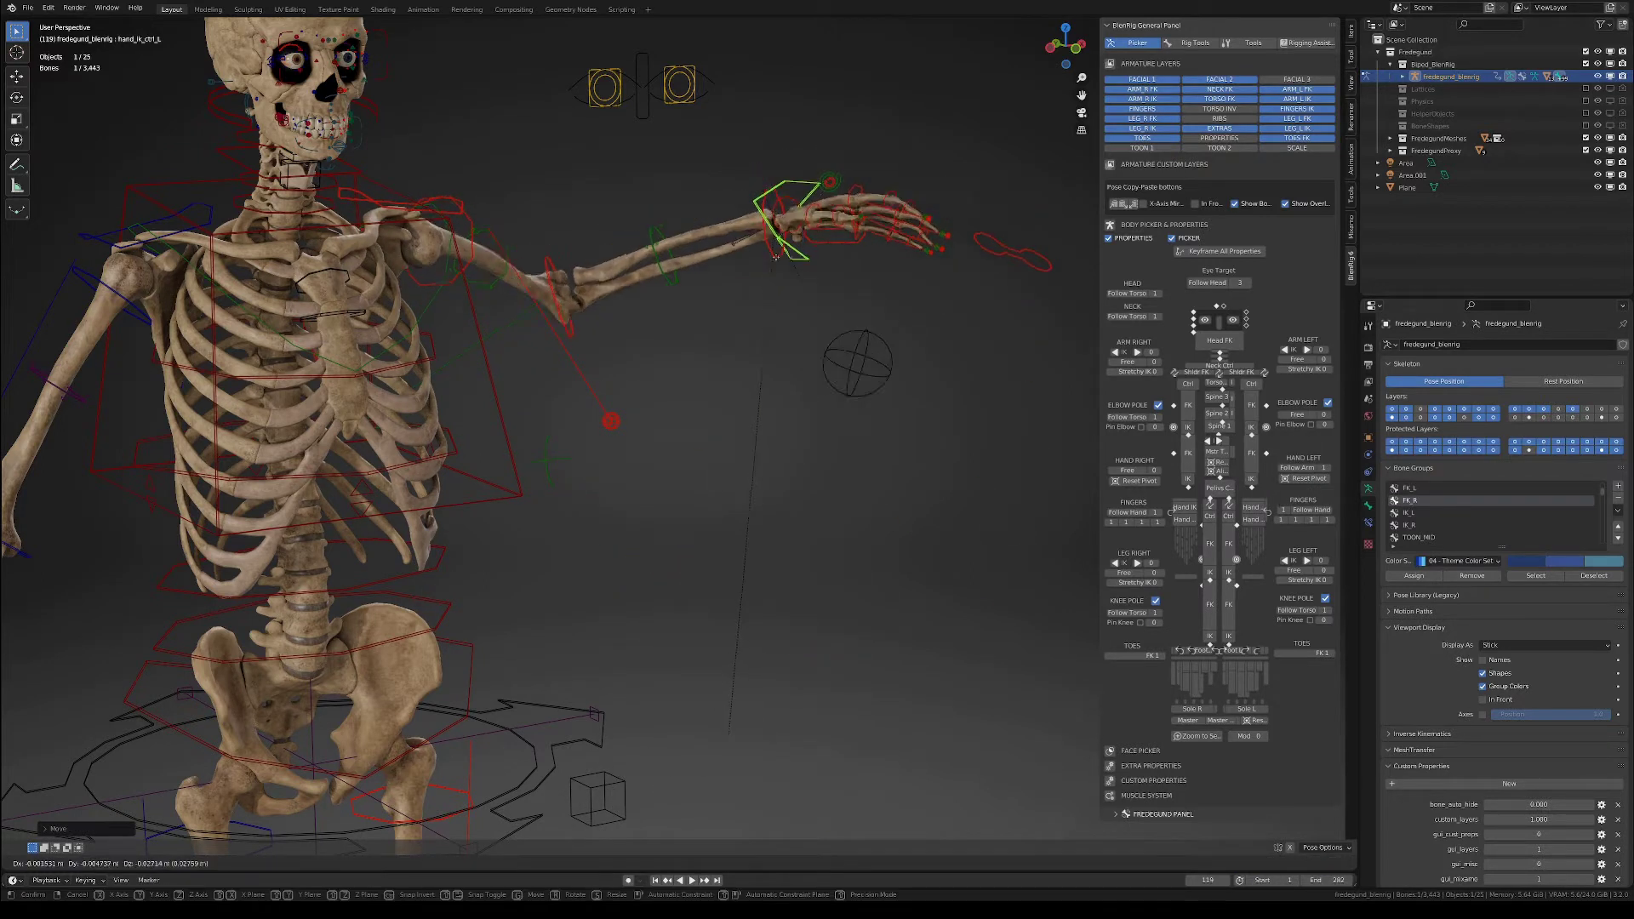
pyautogui.click(776, 508)
pyautogui.hotkey('ctrl', 'z')
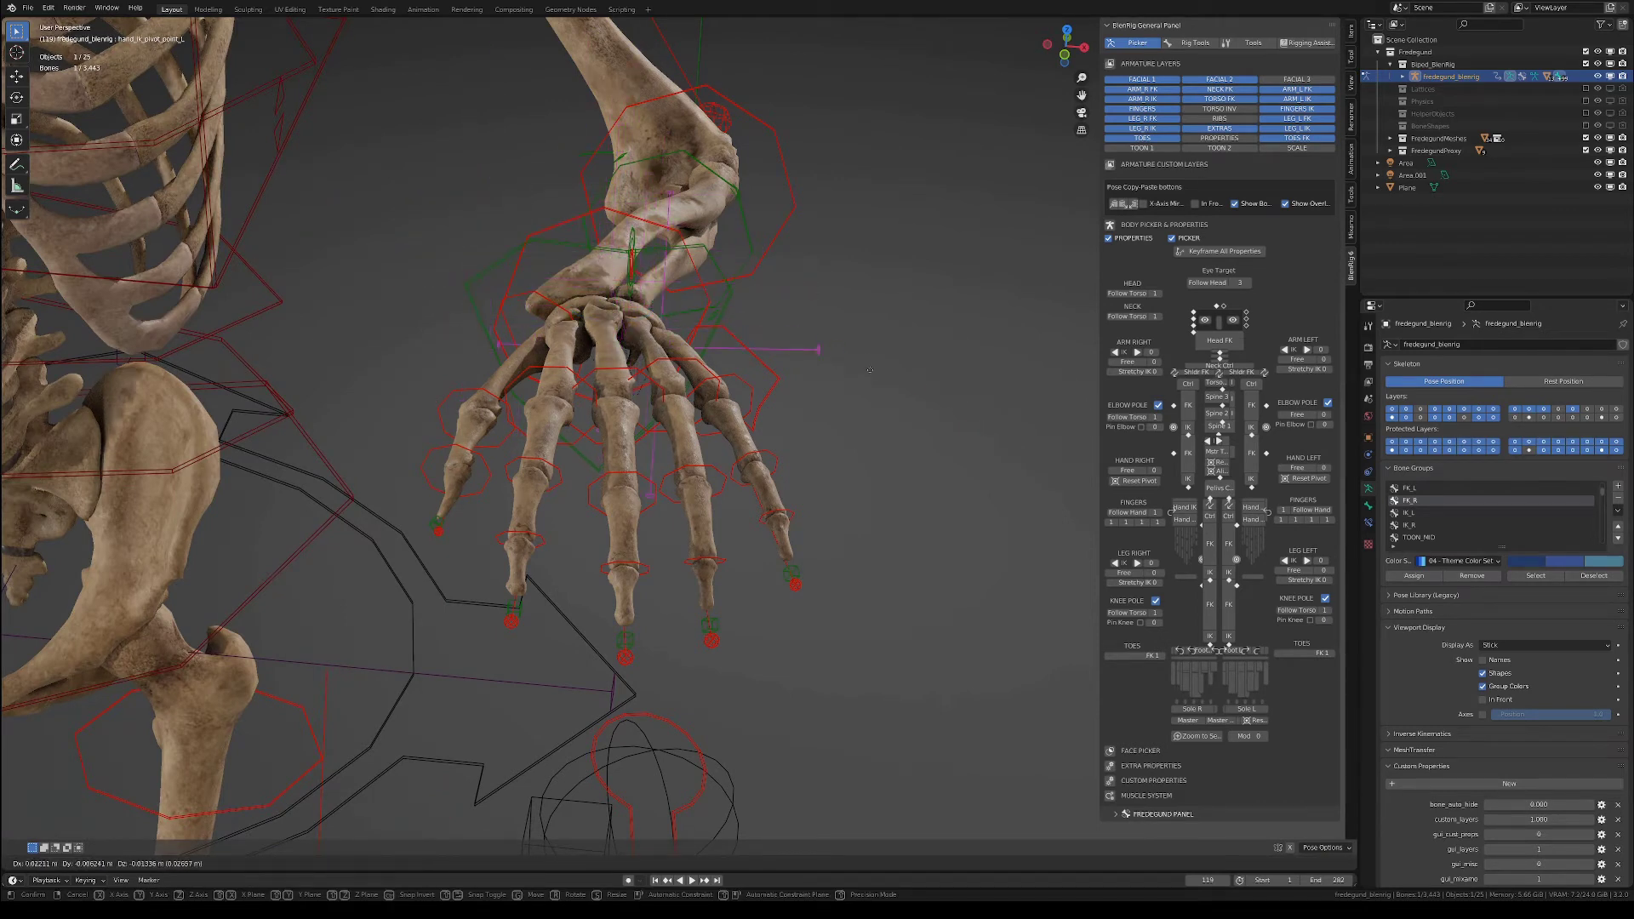
# - Try rotating the left hand about its pivot point placed on the little-finger side and on the thumb side
pyautogui.click(947, 368)
pyautogui.press('r')
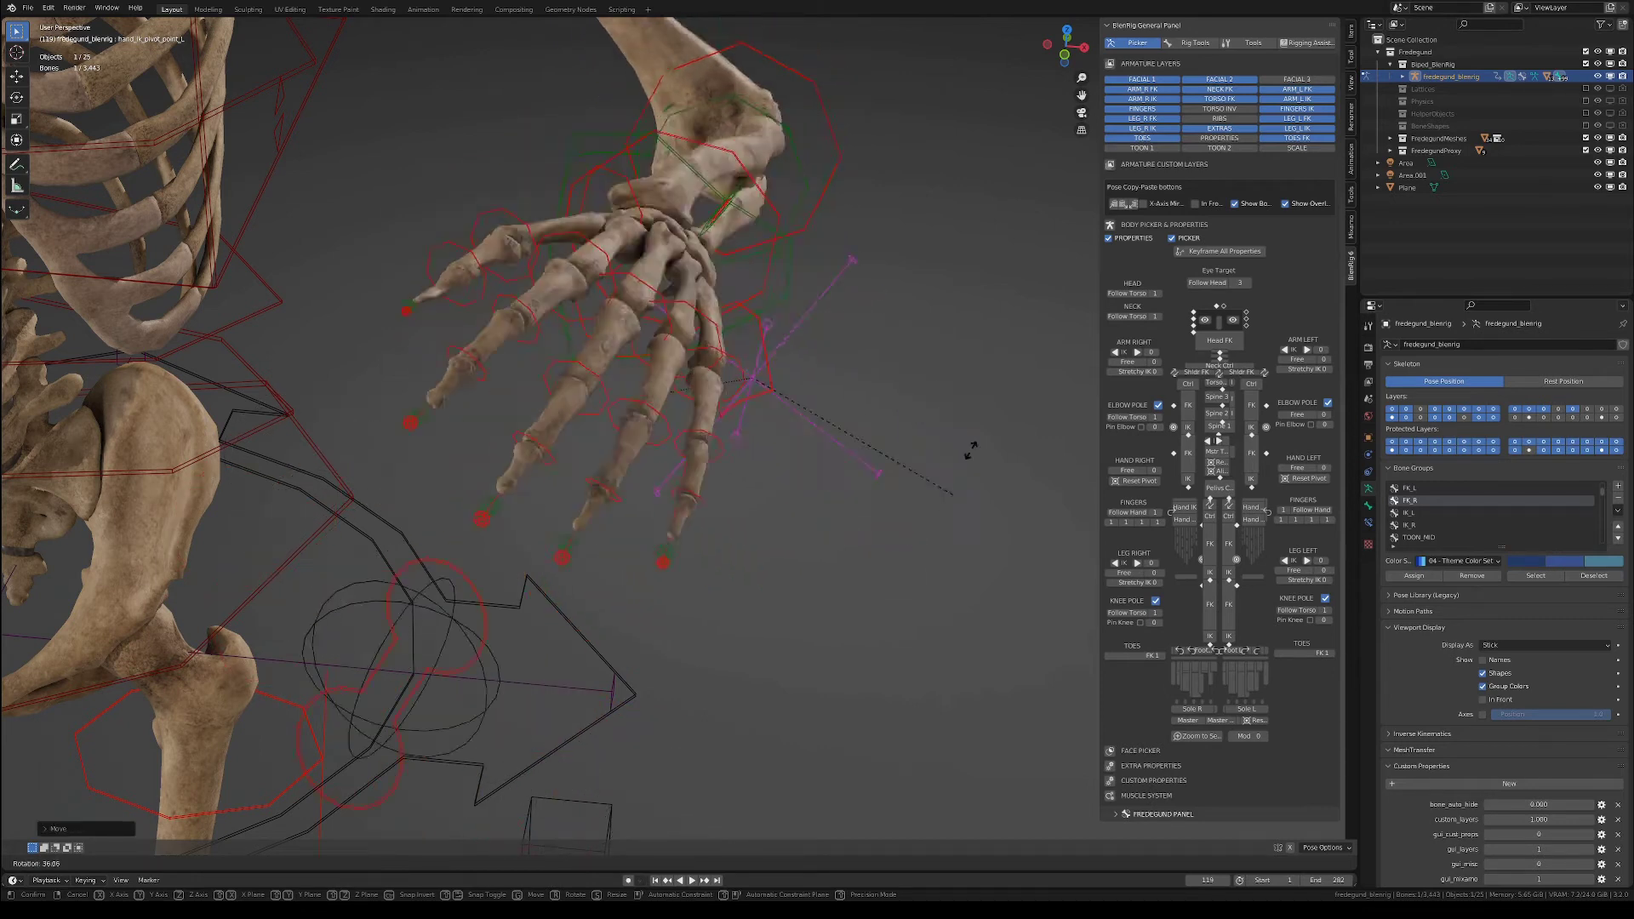
pyautogui.click(984, 411)
pyautogui.press('g')
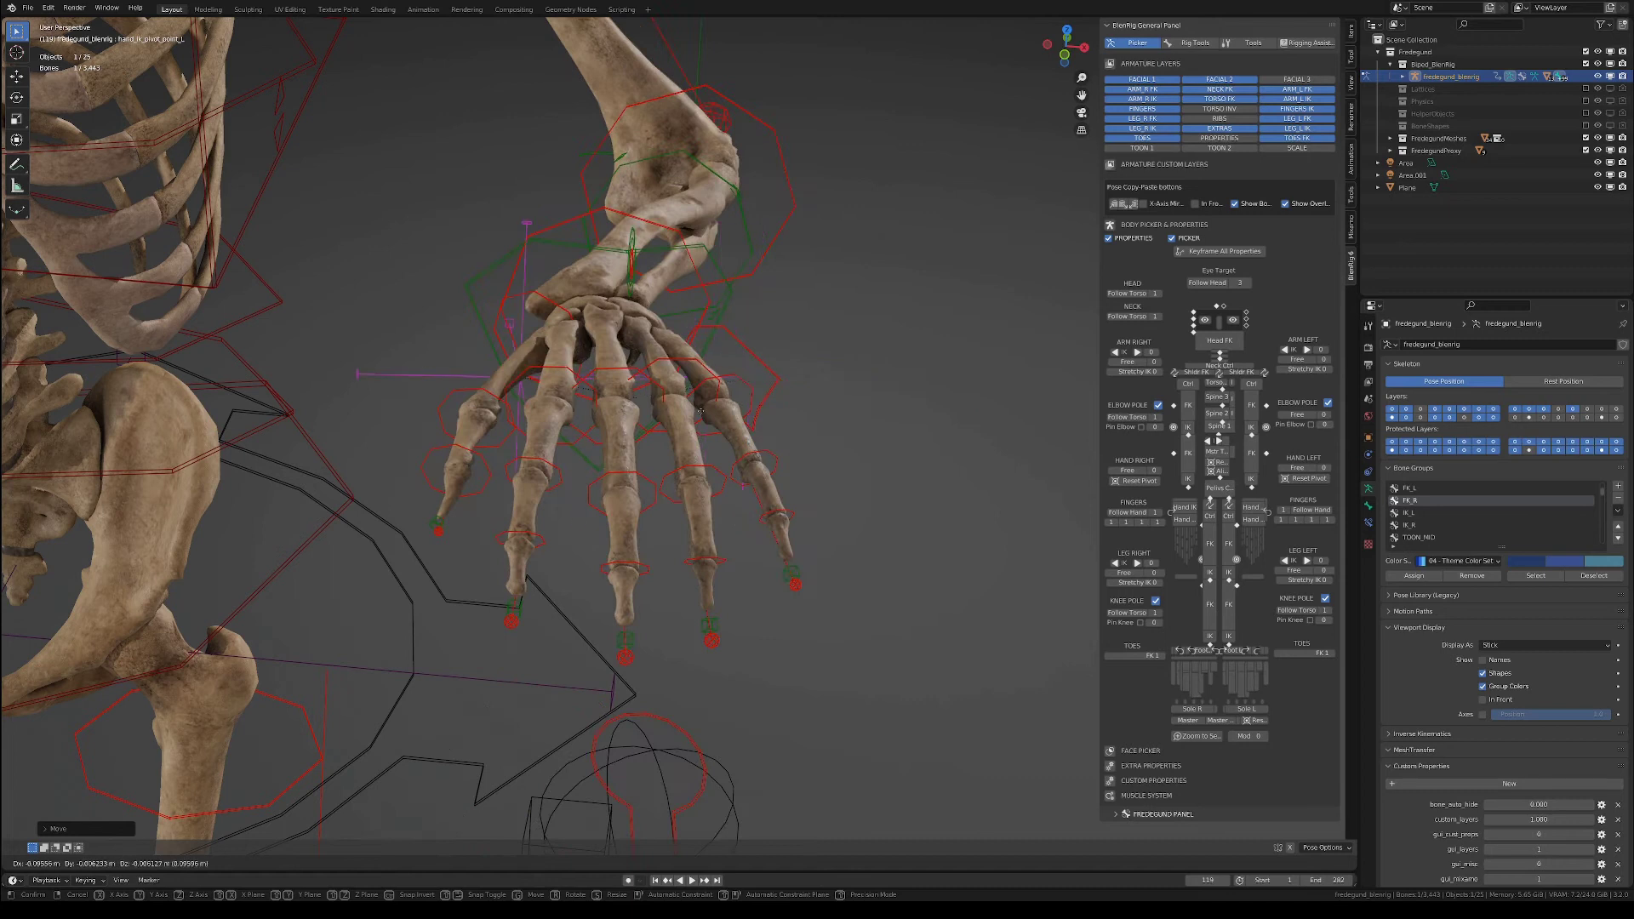
pyautogui.press('r')
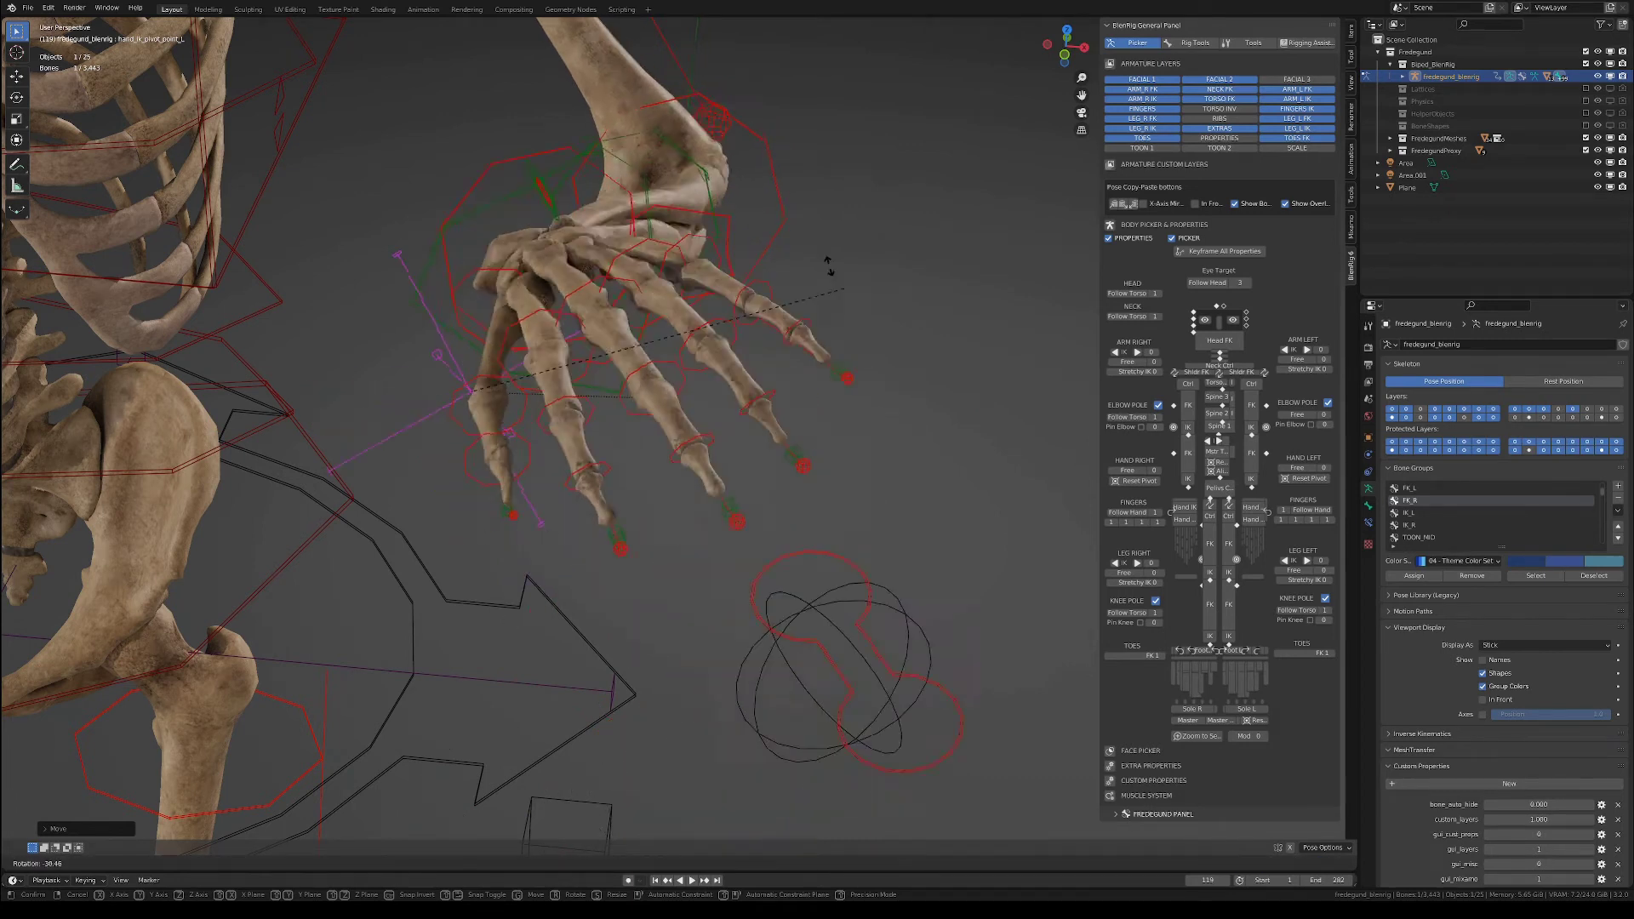
pyautogui.click(785, 458)
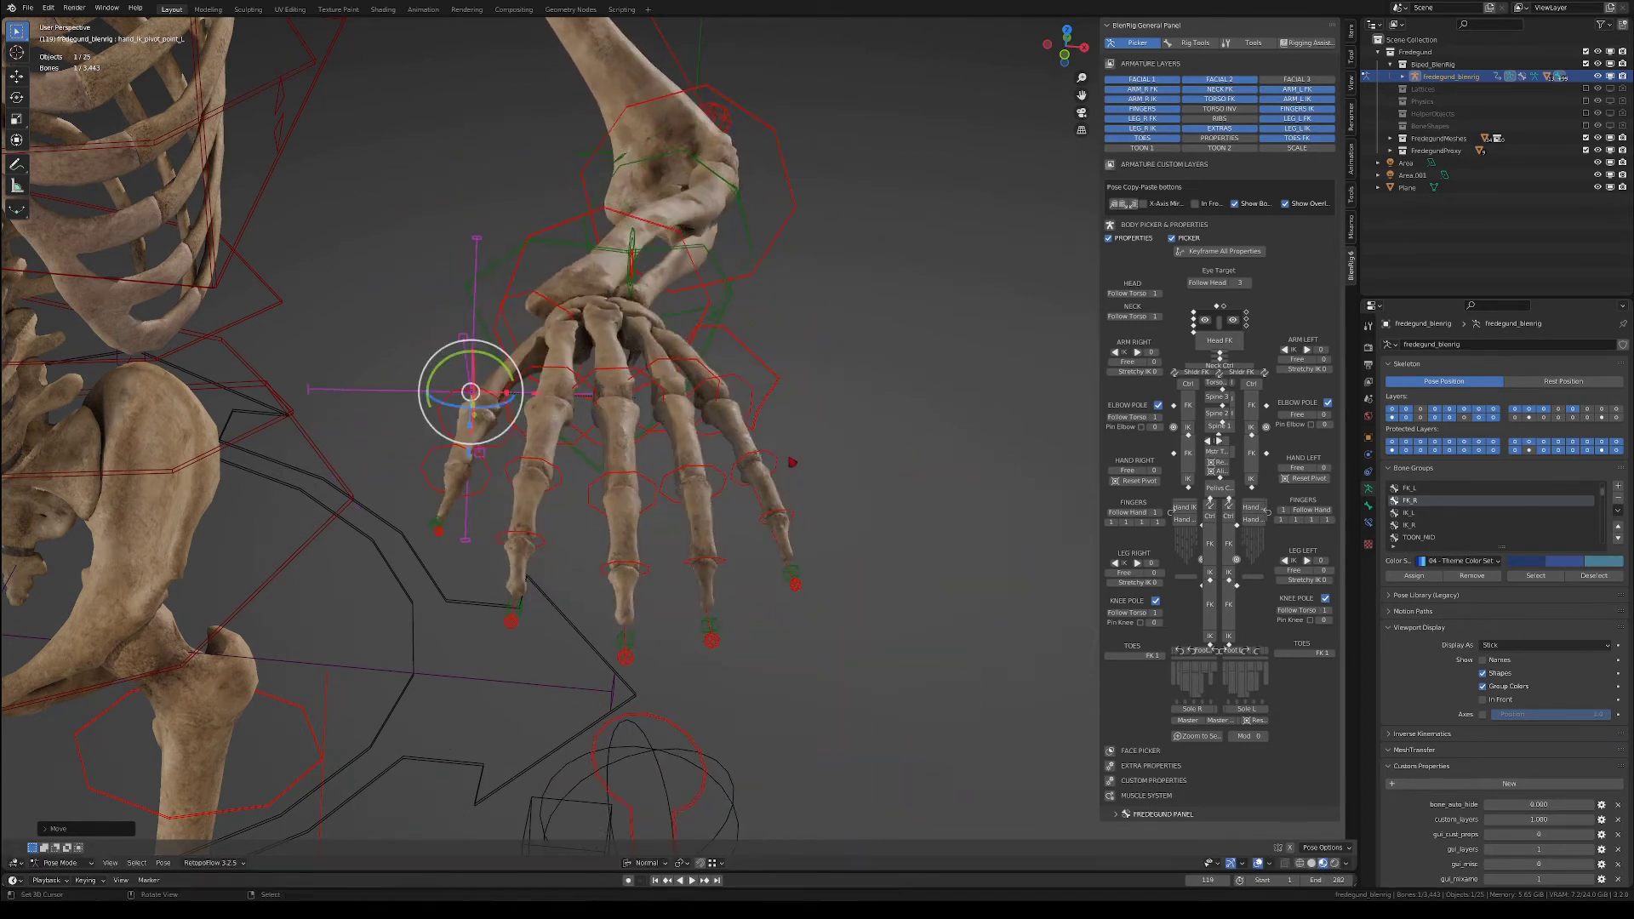
# - Move the left hand's pivot point to the little-finger side and rotate the hand about it
pyautogui.press('g')
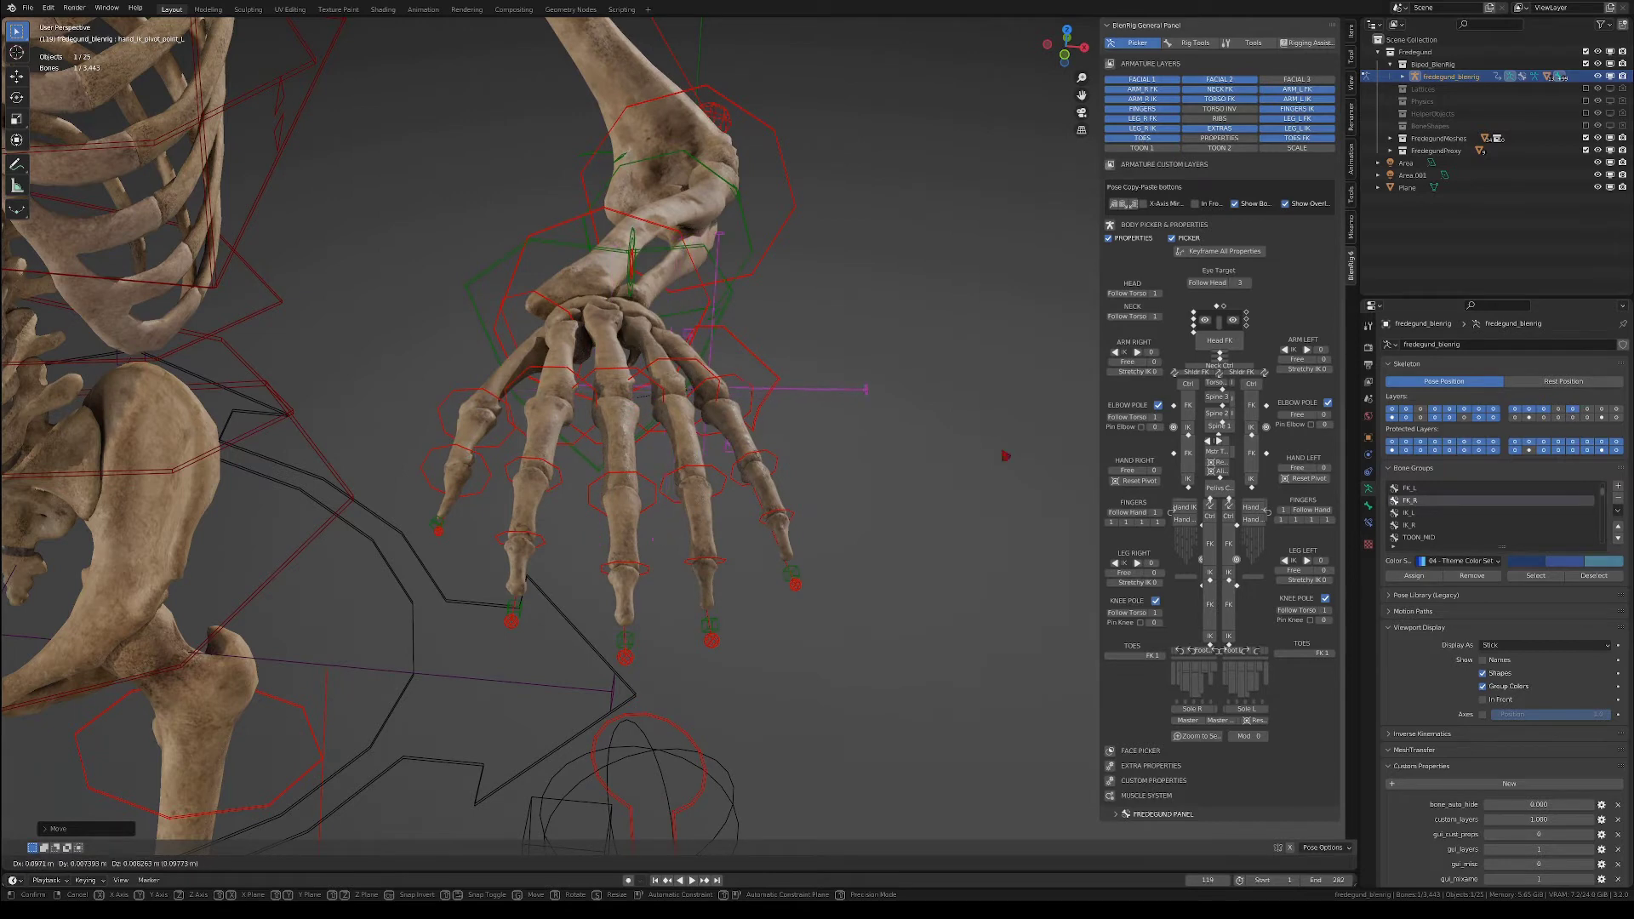
pyautogui.click(1005, 457)
pyautogui.press('r')
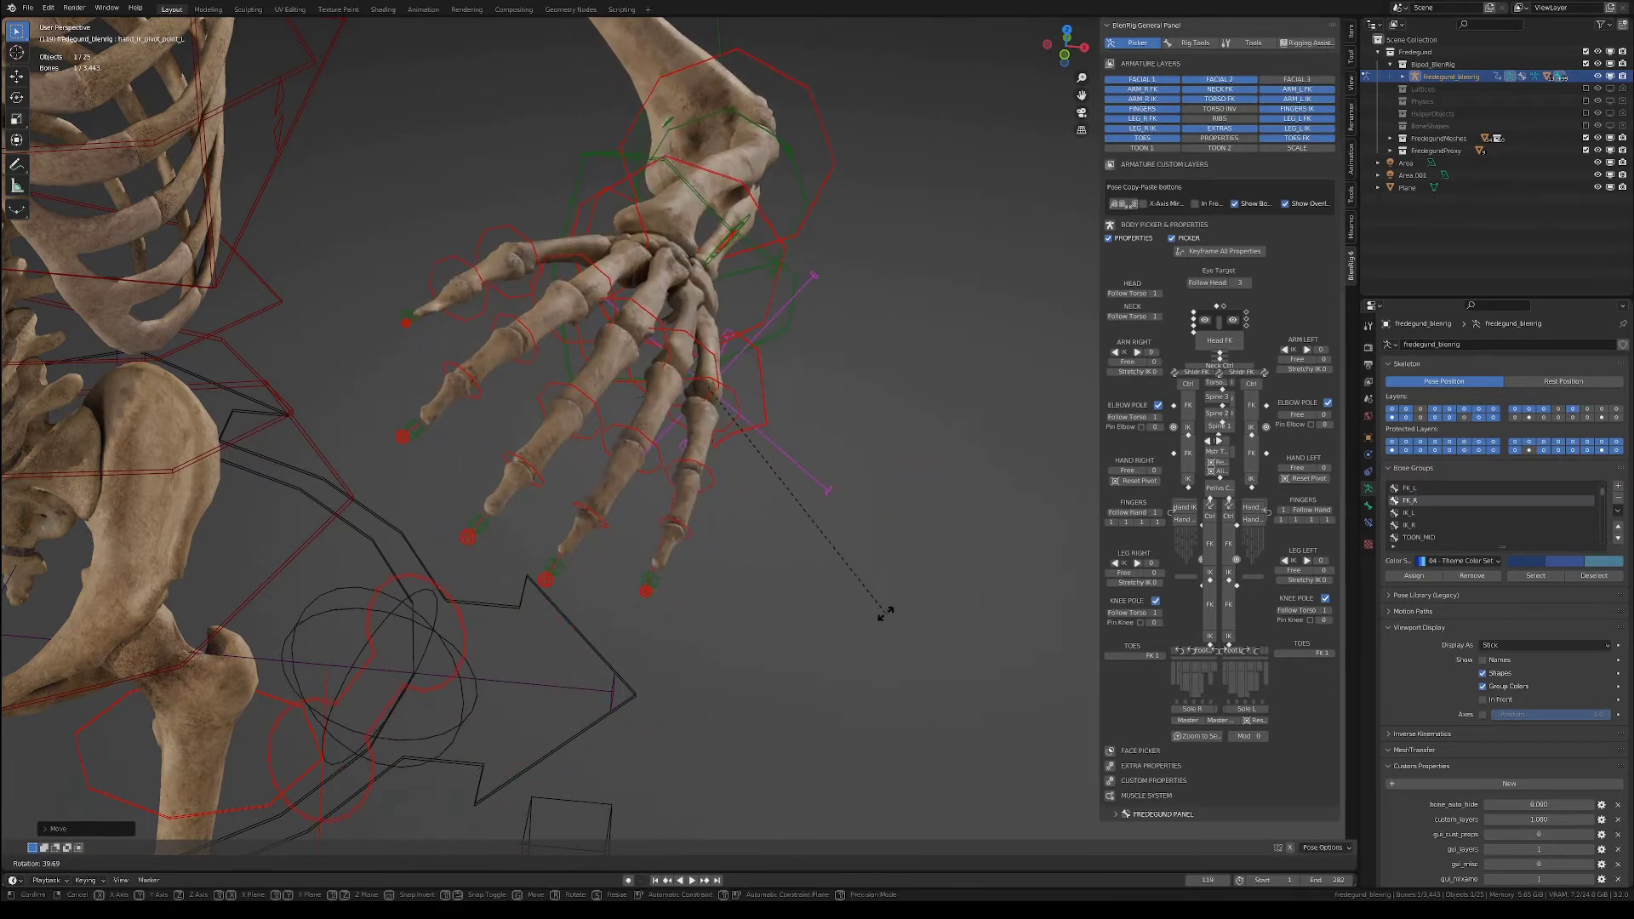
pyautogui.click(885, 613)
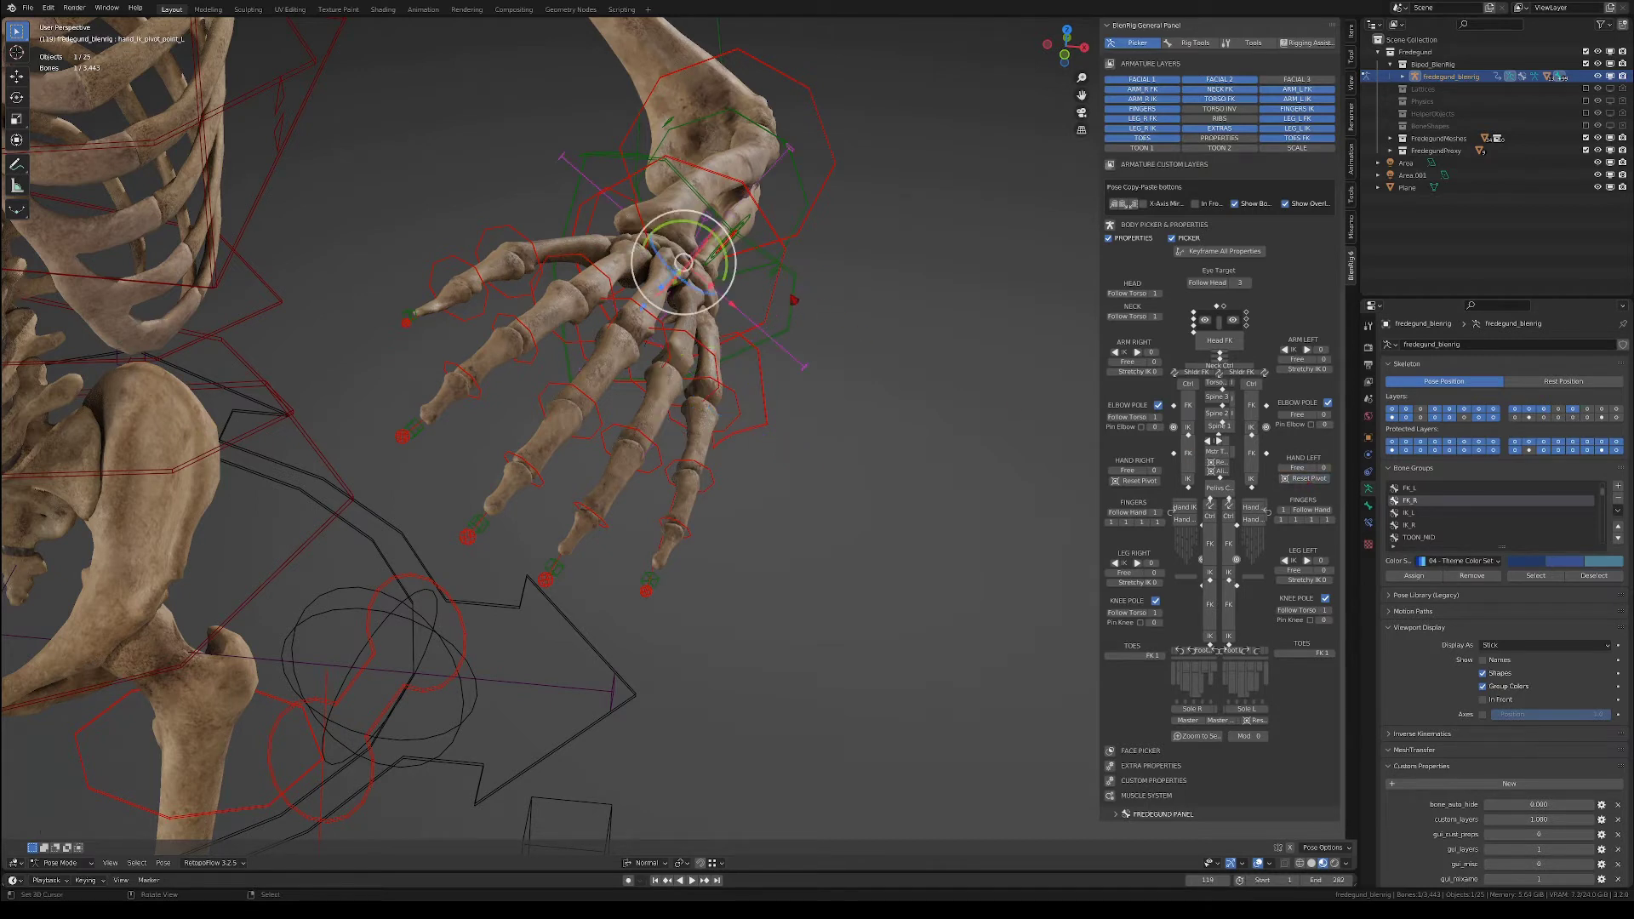
# - Try rotating the left hand with its pivot reset and again with the pivot point moved toward the thumb, undoing the pivot move
pyautogui.press('r')
pyautogui.rightClick(807, 369)
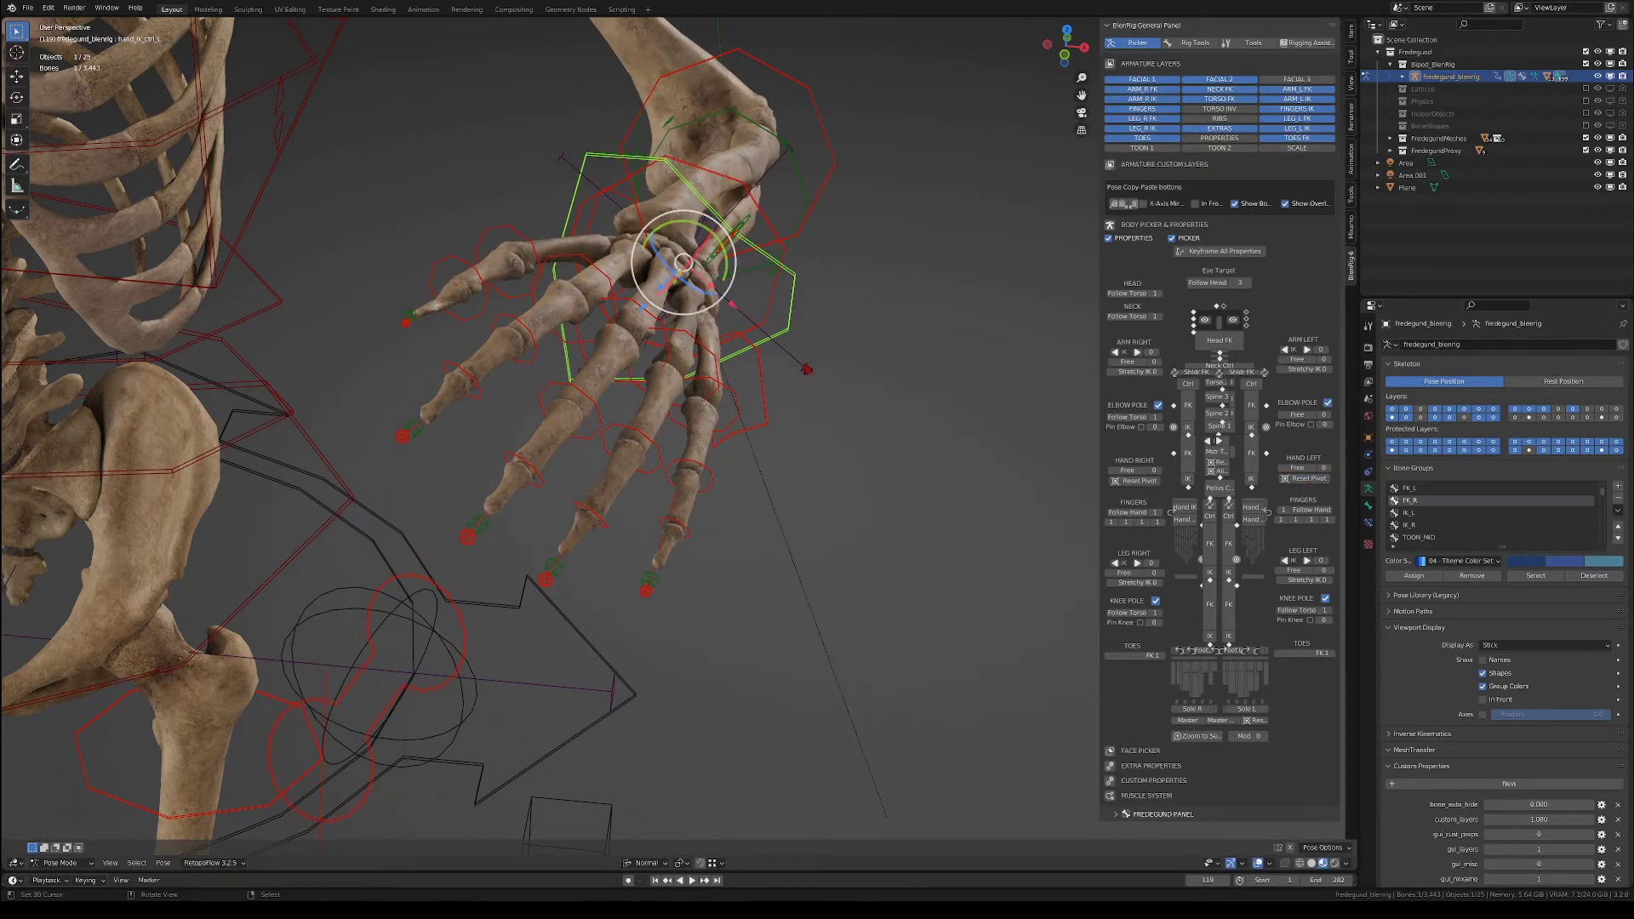
pyautogui.rightClick(805, 368)
pyautogui.press('g')
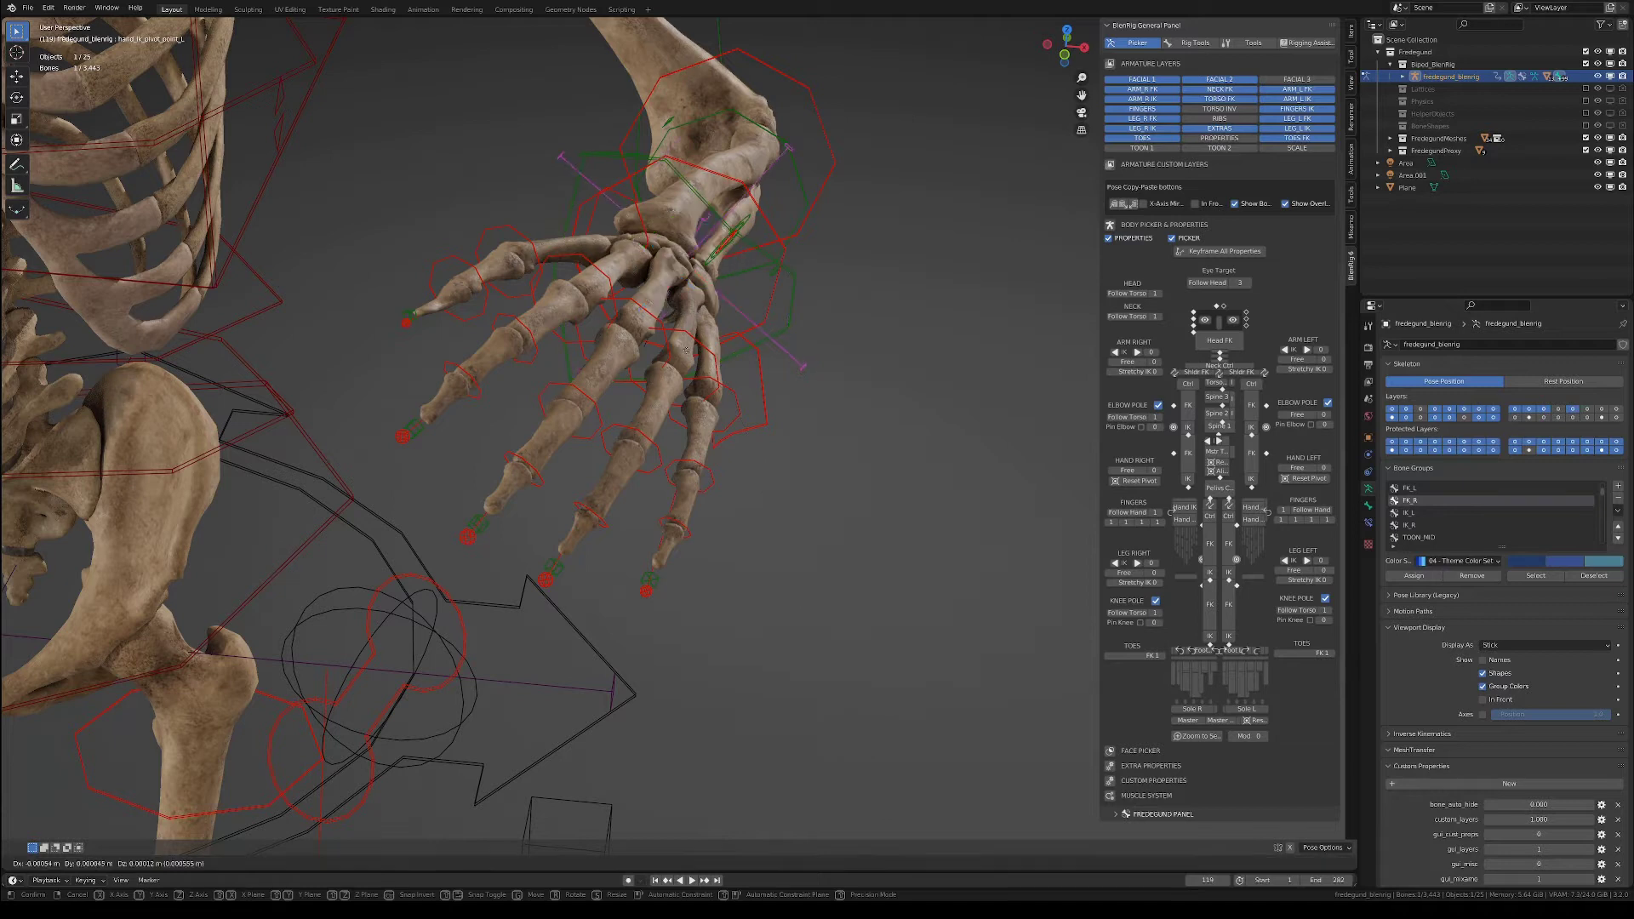
pyautogui.click(744, 404)
pyautogui.press('r')
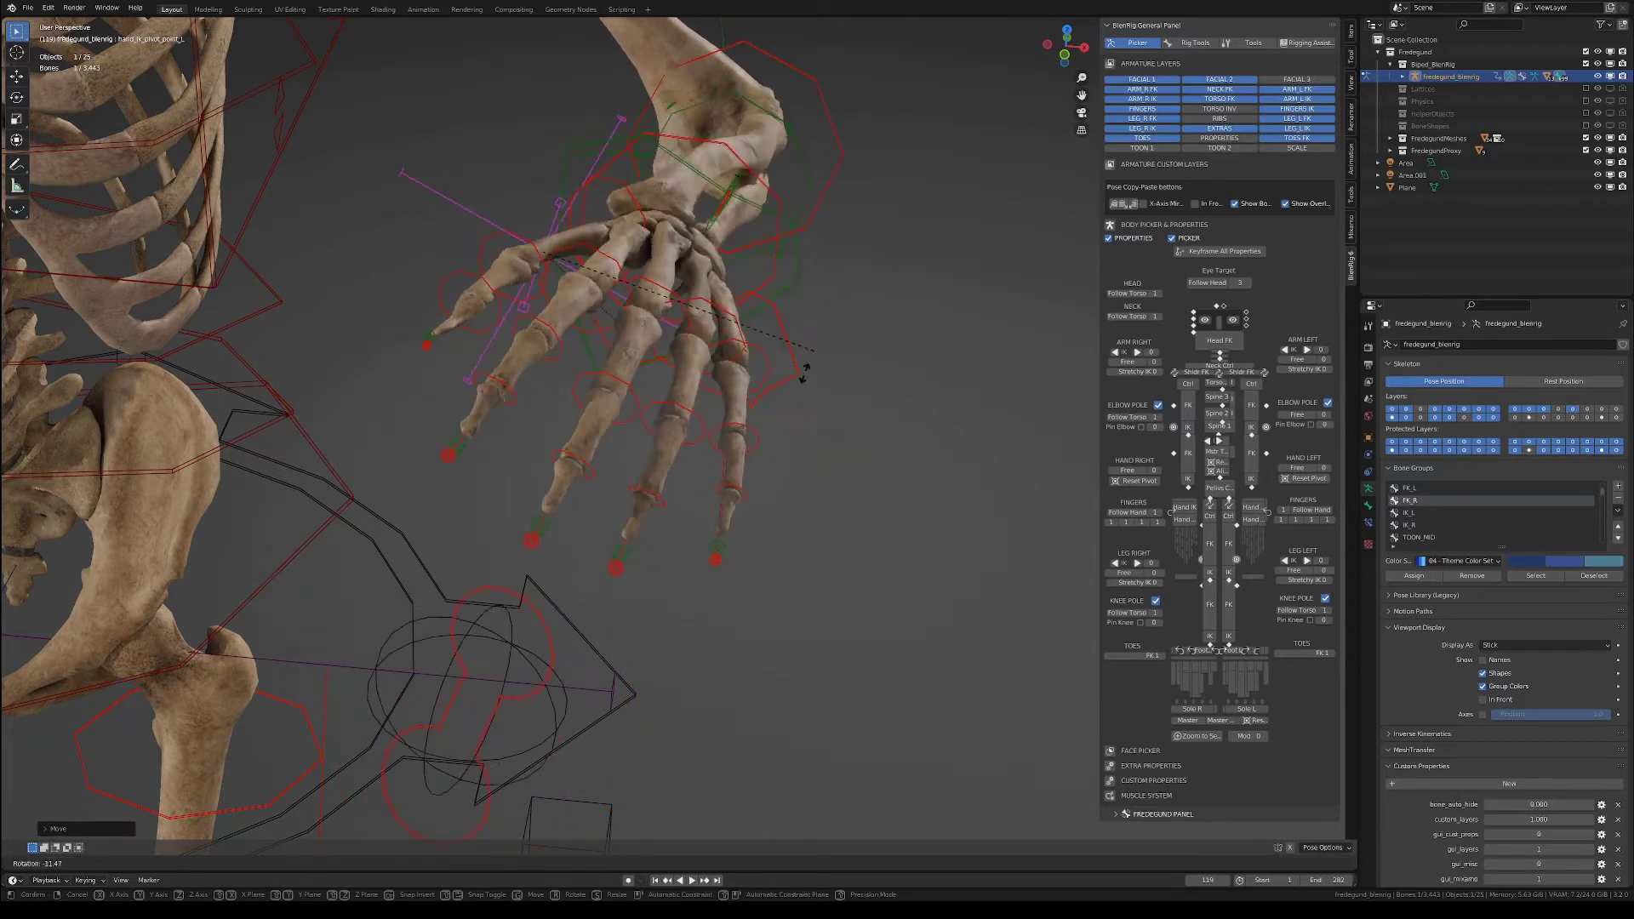
pyautogui.rightClick(806, 374)
pyautogui.hotkey('ctrl', 'z')
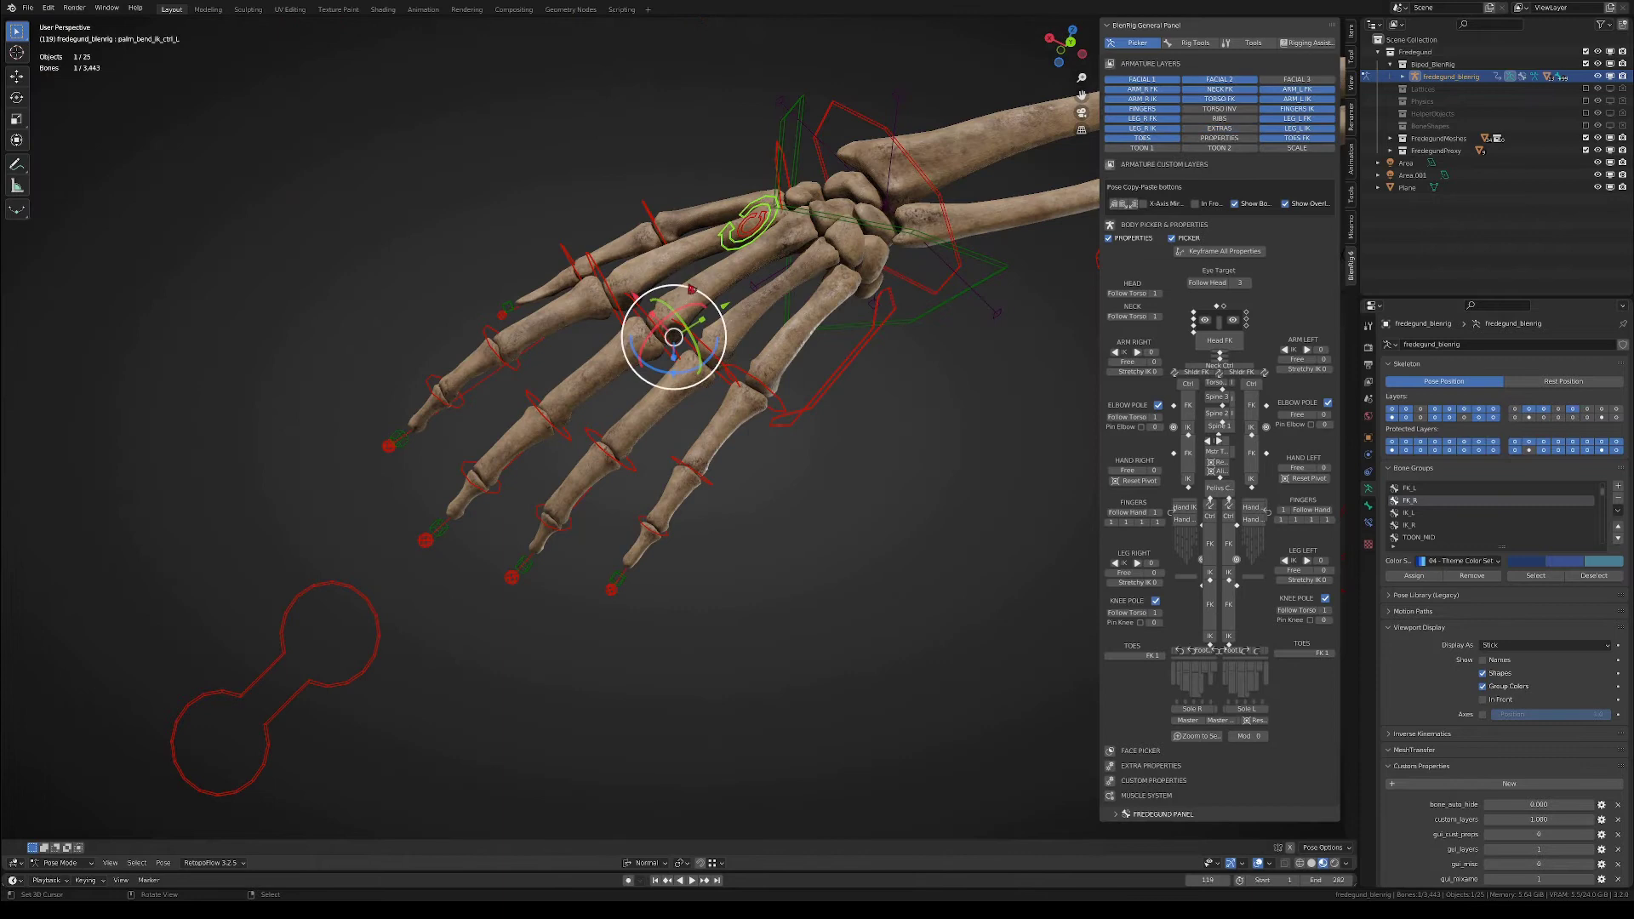
# - Try out the left hand's palm bend, finger spread and hand close controls, scaling the last two
pyautogui.moveTo(693, 308)
pyautogui.mouseDown()
pyautogui.moveTo(660, 311)
pyautogui.moveTo(690, 301)
pyautogui.moveTo(675, 315)
pyautogui.mouseUp()
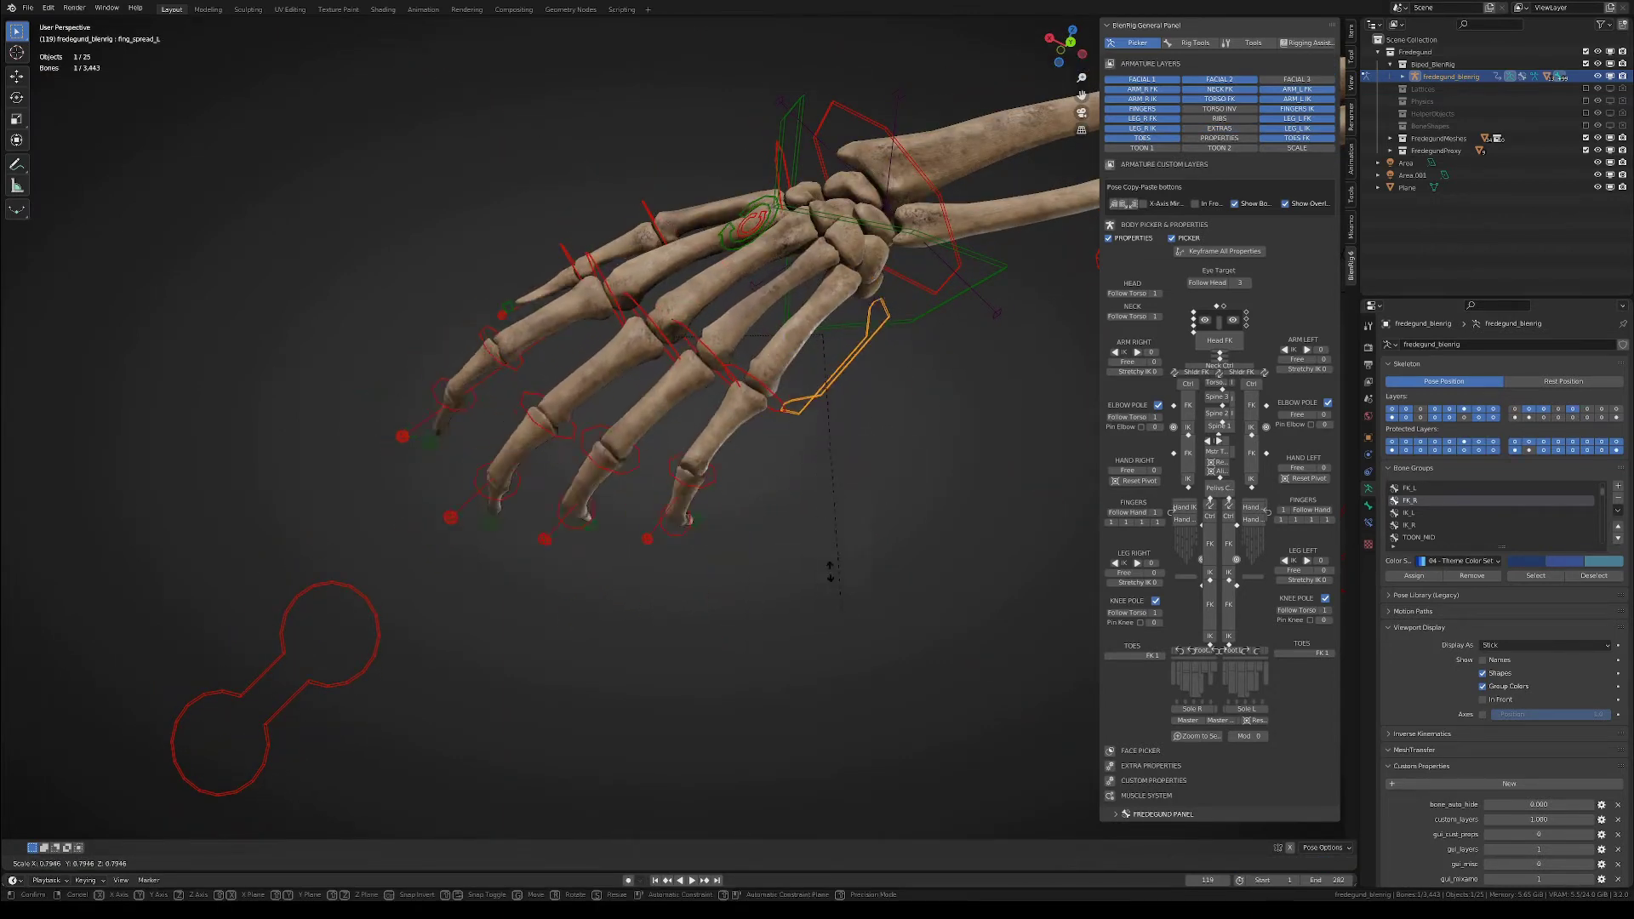
pyautogui.click(755, 562)
pyautogui.click(375, 615)
pyautogui.press('s')
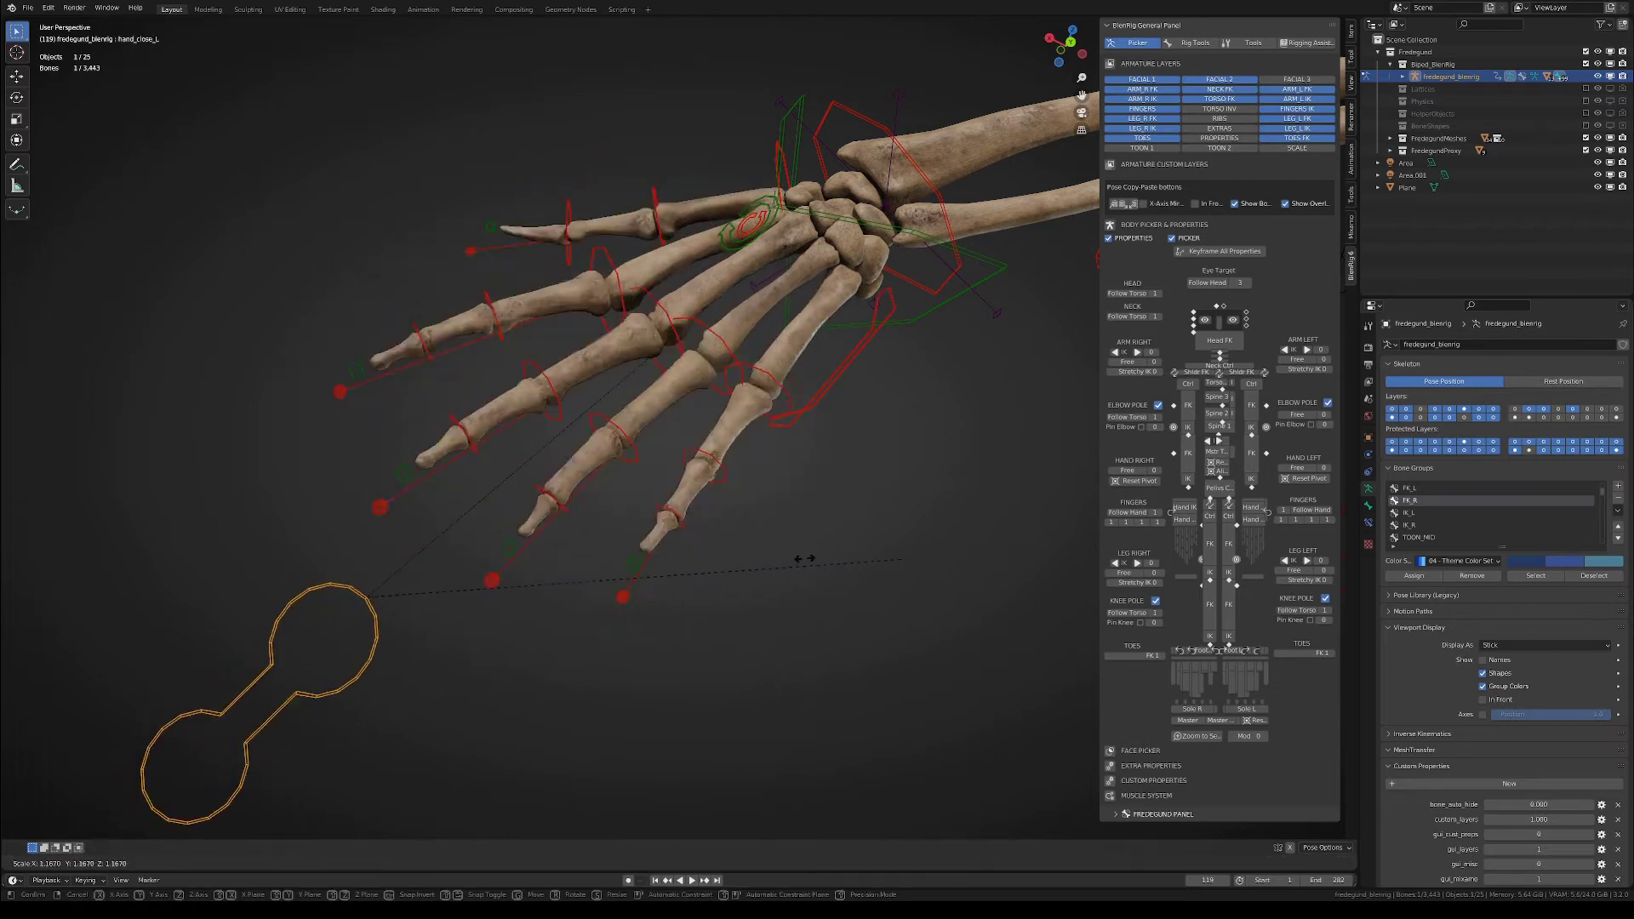
pyautogui.click(775, 450)
# - Try rotating the left little finger's main control freely and scaling it down to curl the finger
pyautogui.click(612, 589)
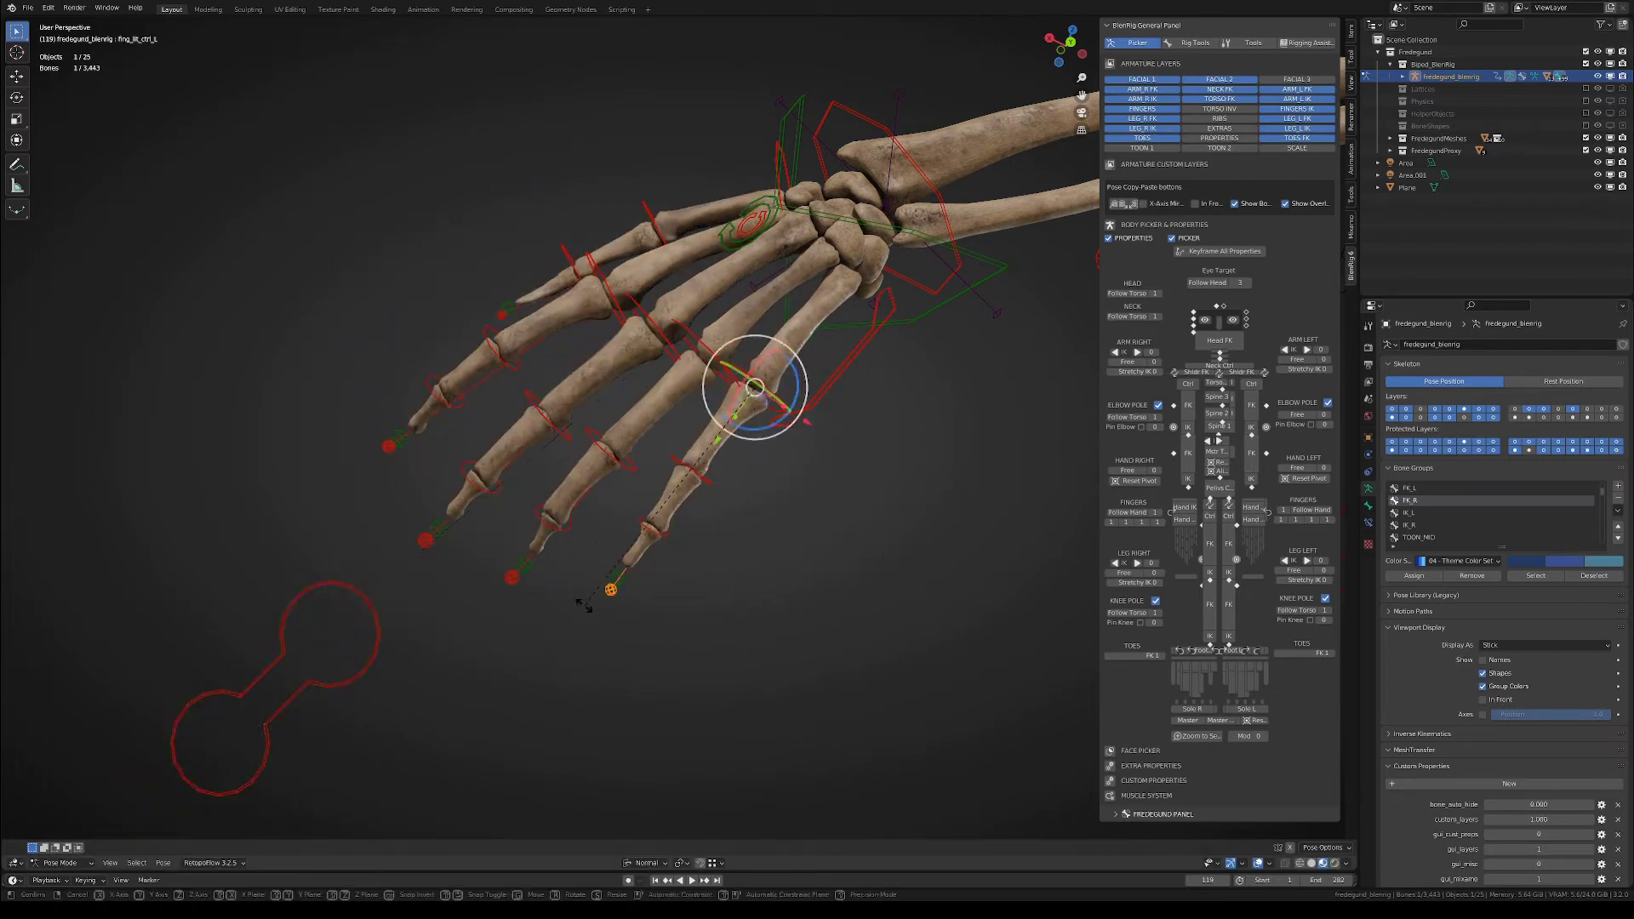
pyautogui.press('r')
pyautogui.press('r')
pyautogui.press('s')
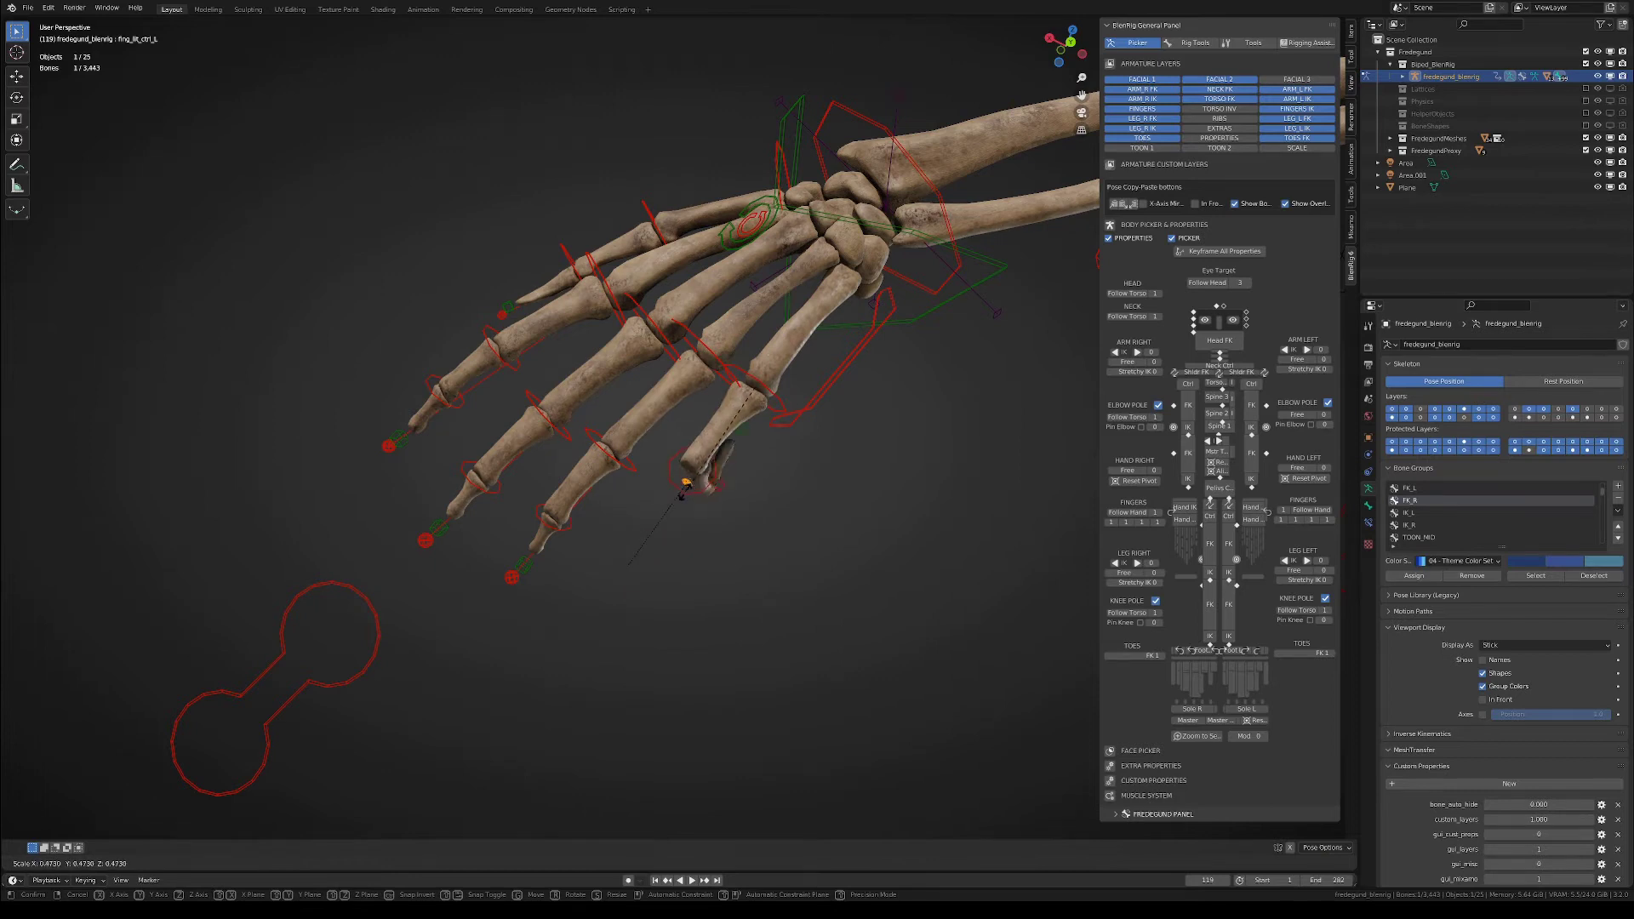
pyautogui.press('Escape')
# - Try rotating the left little finger's middle joint about its local X axis and moving the finger's IK tip control
pyautogui.press('r')
pyautogui.press('x')
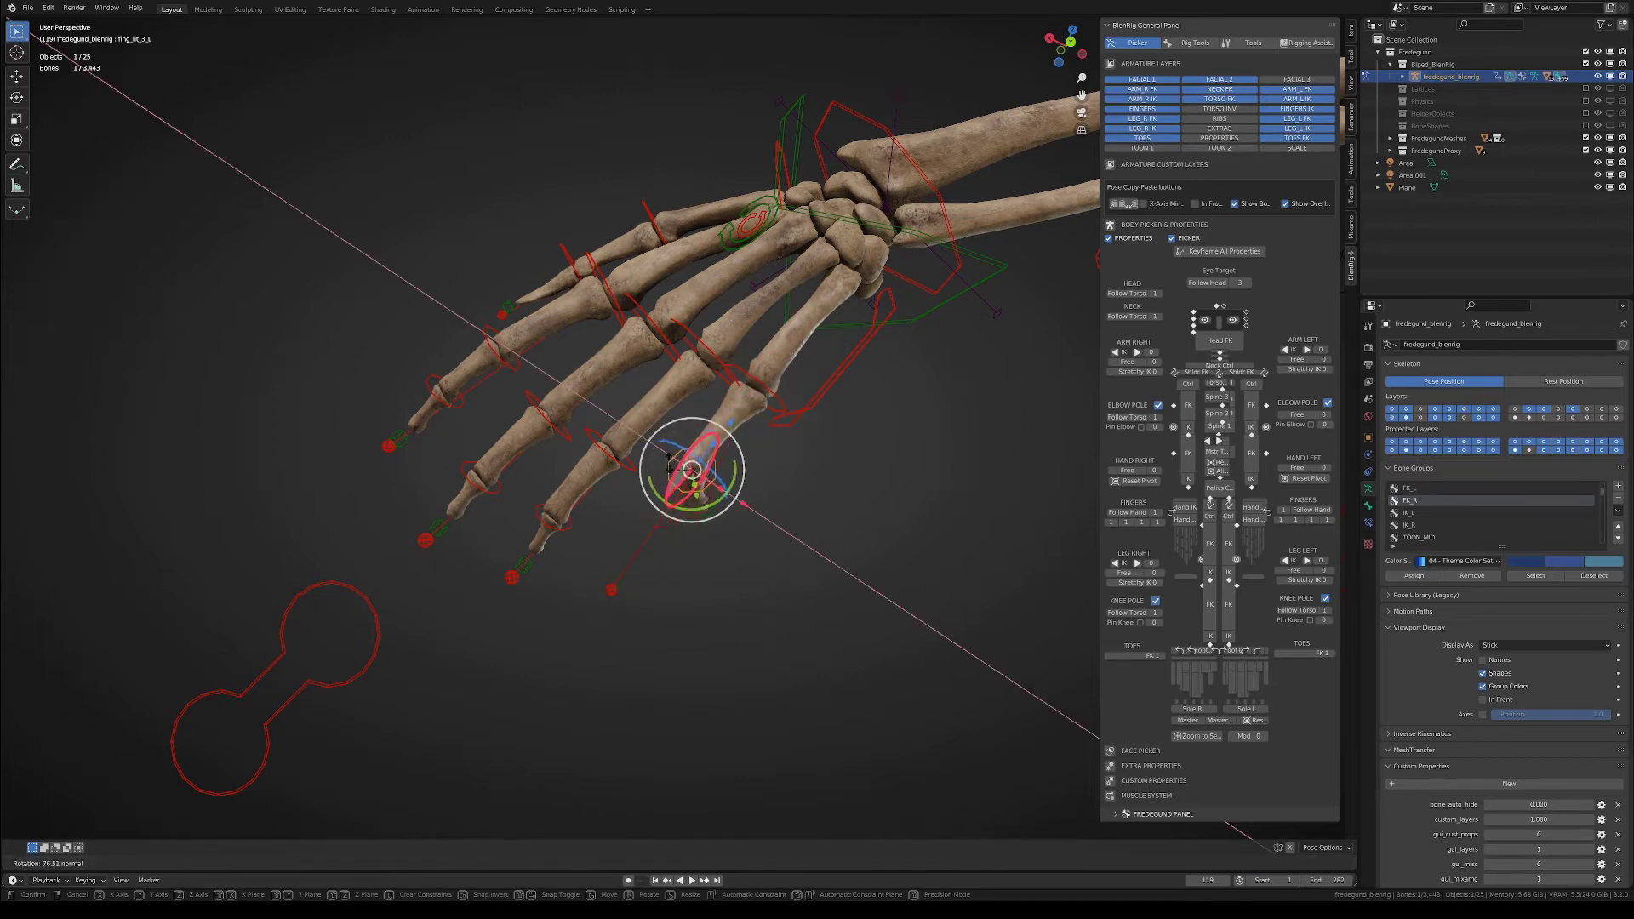
pyautogui.press('Escape')
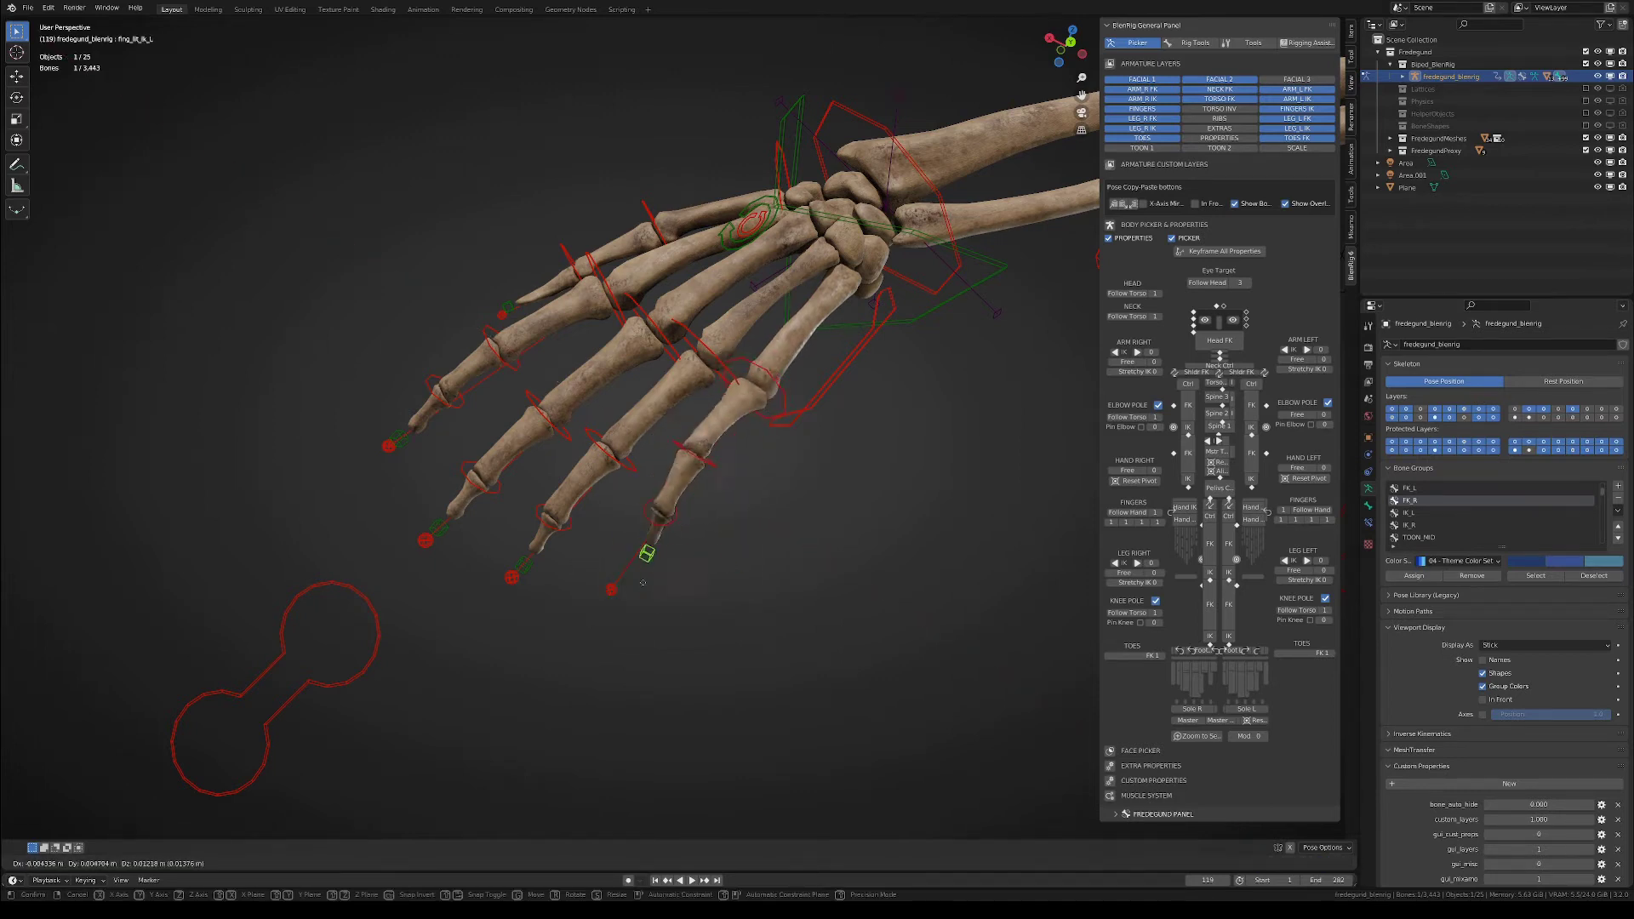
pyautogui.click(681, 545)
pyautogui.click(703, 439)
pyautogui.moveTo(704, 435); pyautogui.dragTo(701, 435)
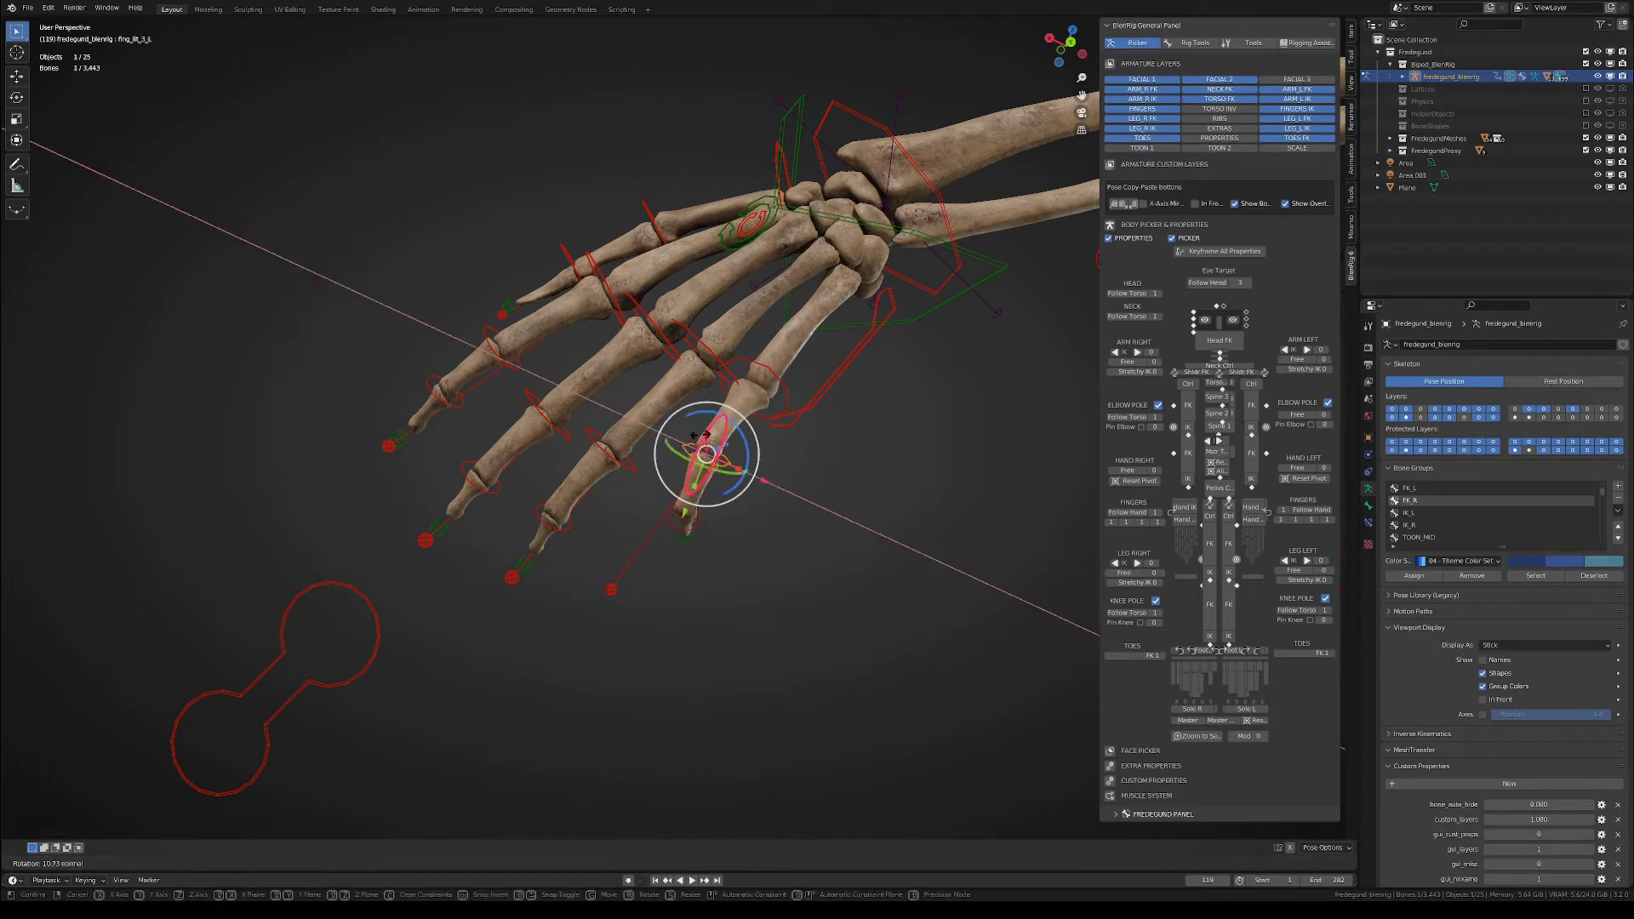
pyautogui.press('Escape')
# - Try curling the left little finger by moving its IK control, and clear that control's location
pyautogui.click(715, 493)
pyautogui.press('g')
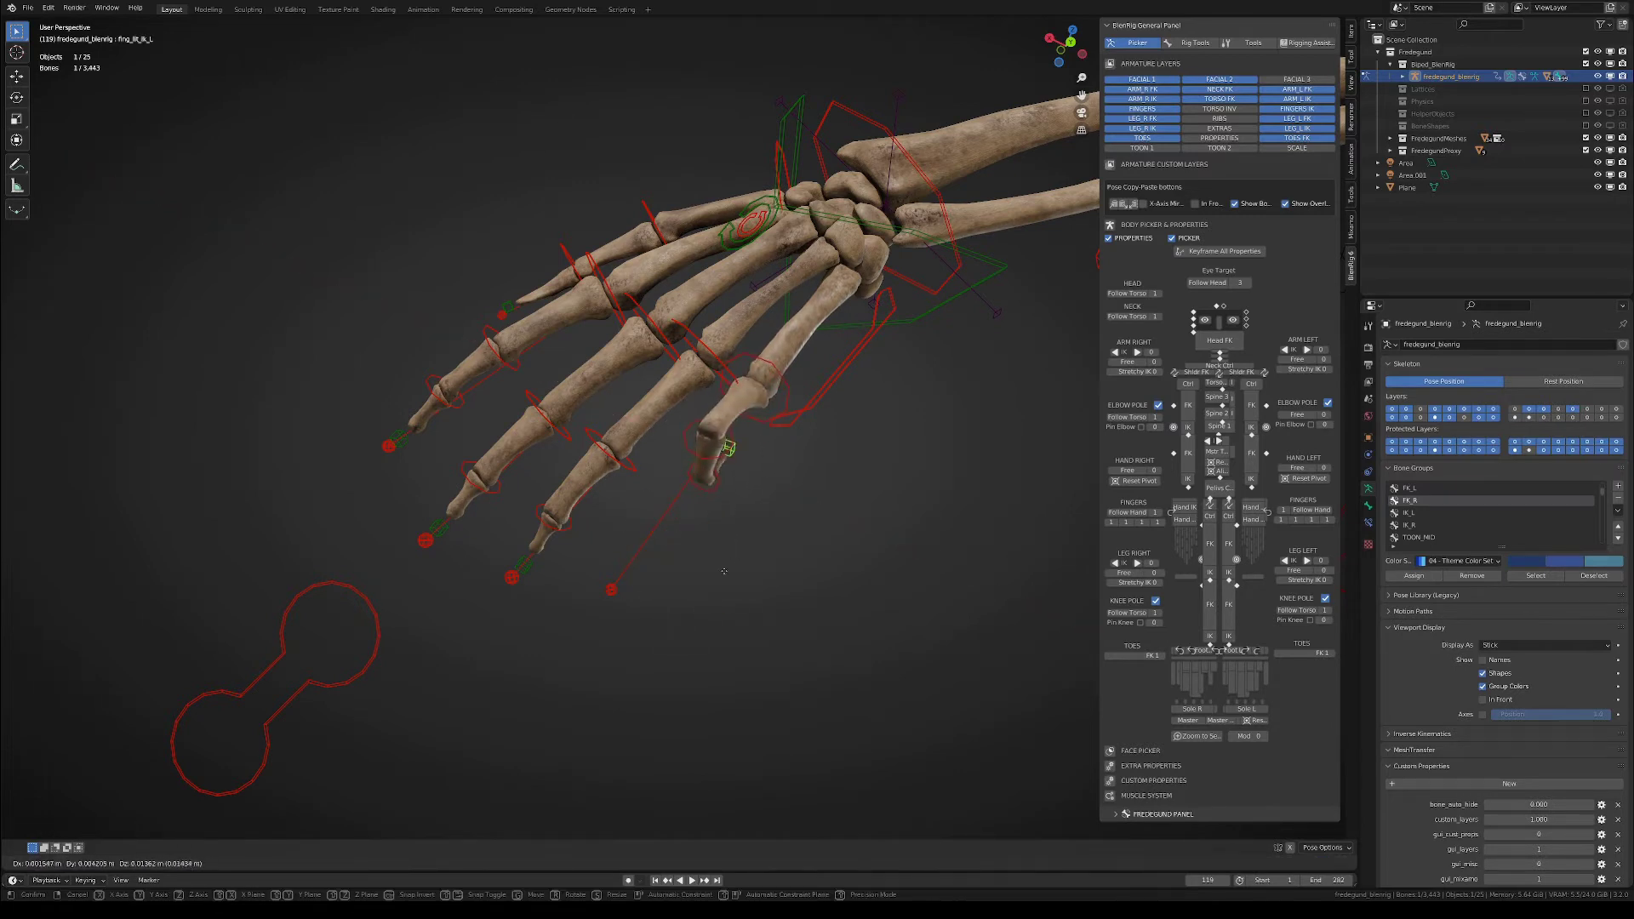
pyautogui.click(724, 571)
pyautogui.hotkey('alt', 'g')
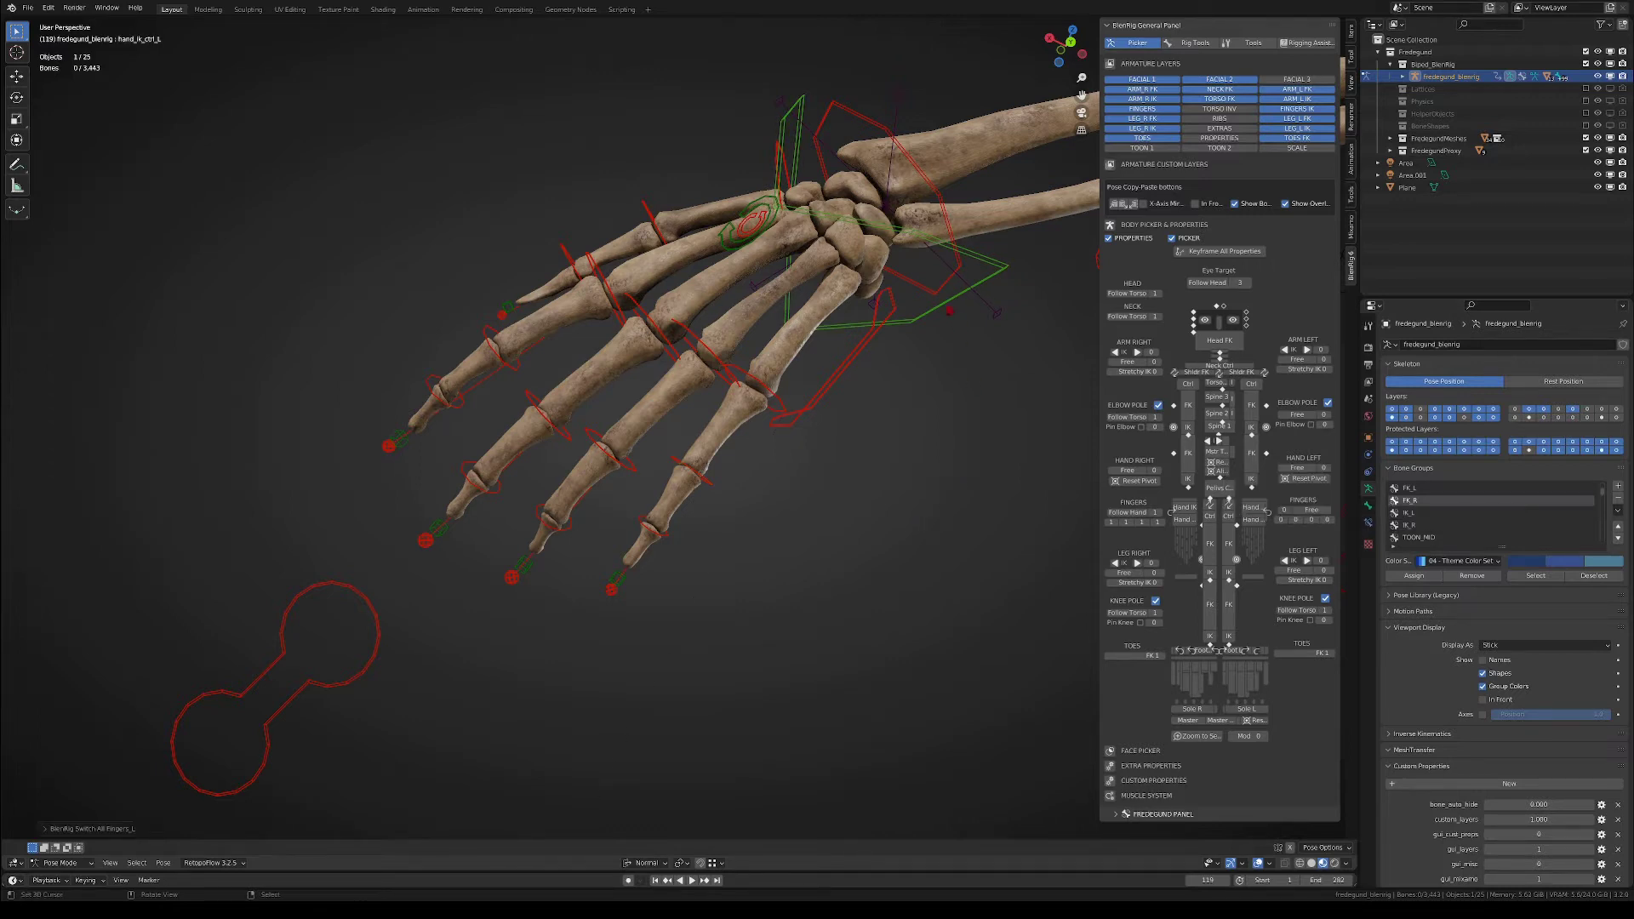
# - Move and freely rotate the left hand IK control with all left fingers' space set to Free
pyautogui.rightClick(950, 312)
pyautogui.press('g')
pyautogui.click(908, 343)
pyautogui.press('r')
pyautogui.press('r')
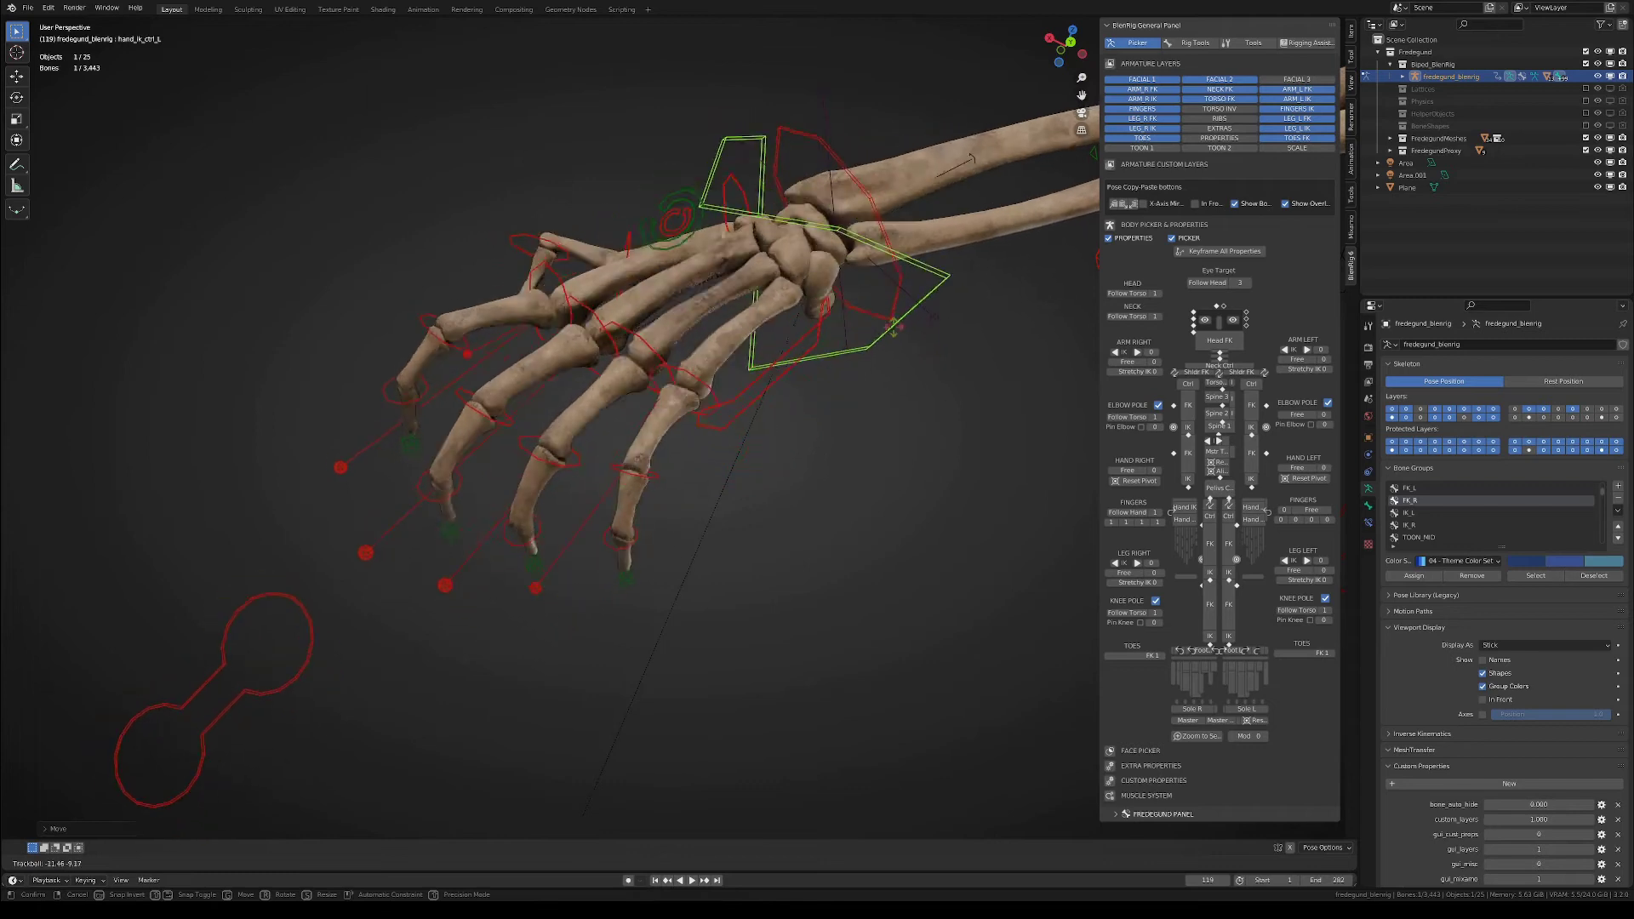
pyautogui.click(973, 158)
pyautogui.press('g')
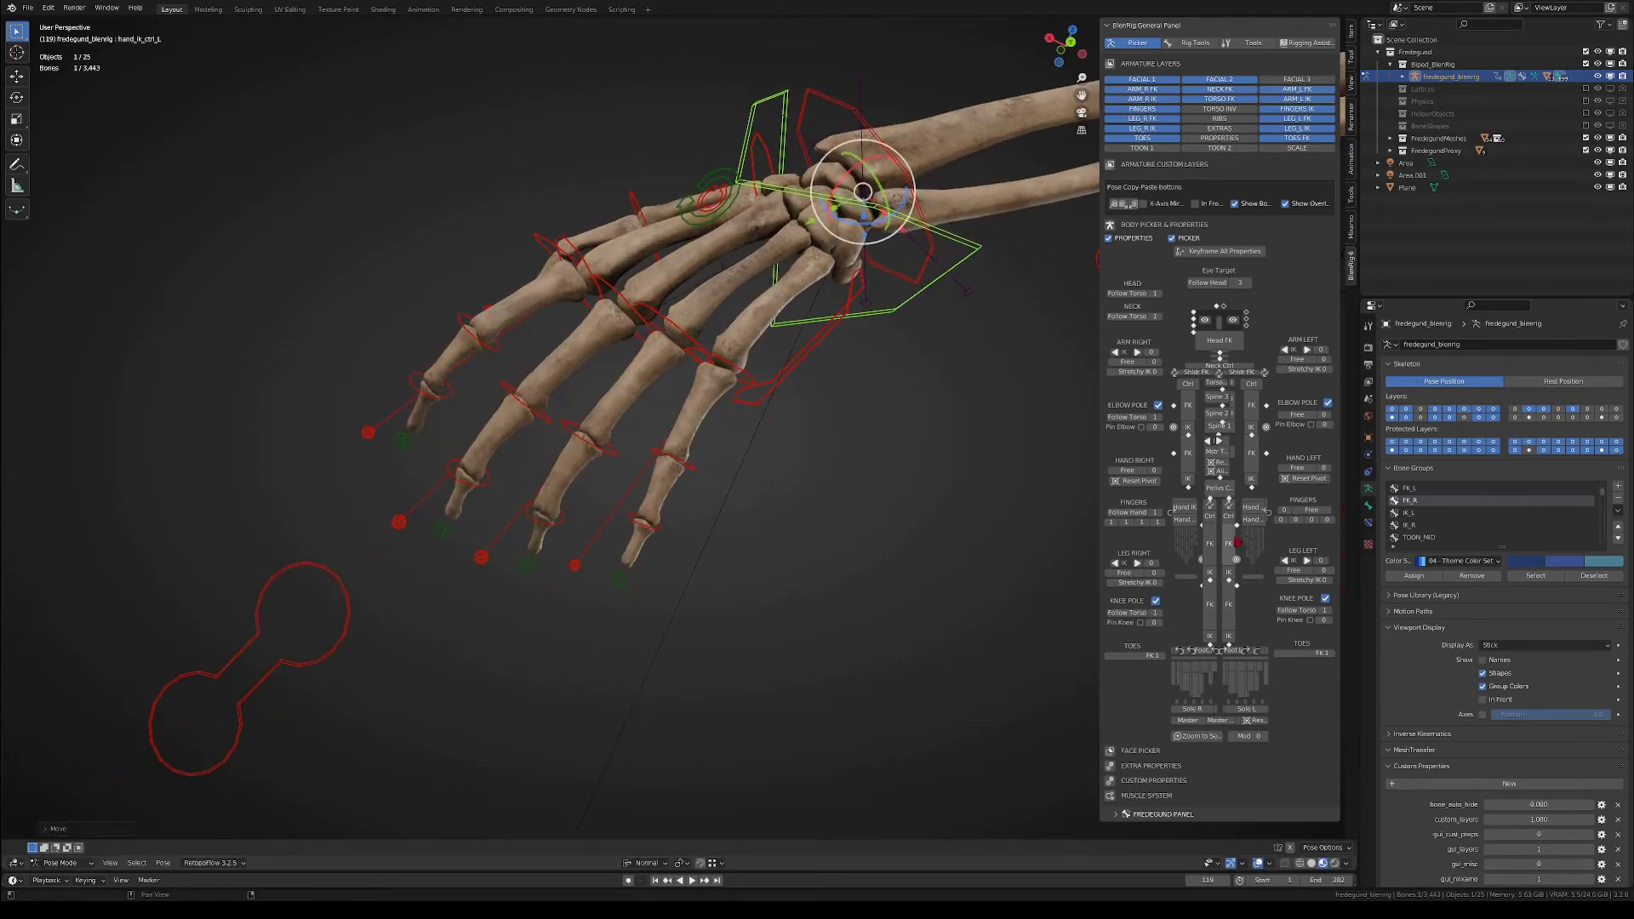
# - Expand the extra properties and show the Fingers options for viewing
pyautogui.click(1117, 768)
pyautogui.scroll(-2, 1145, 727)
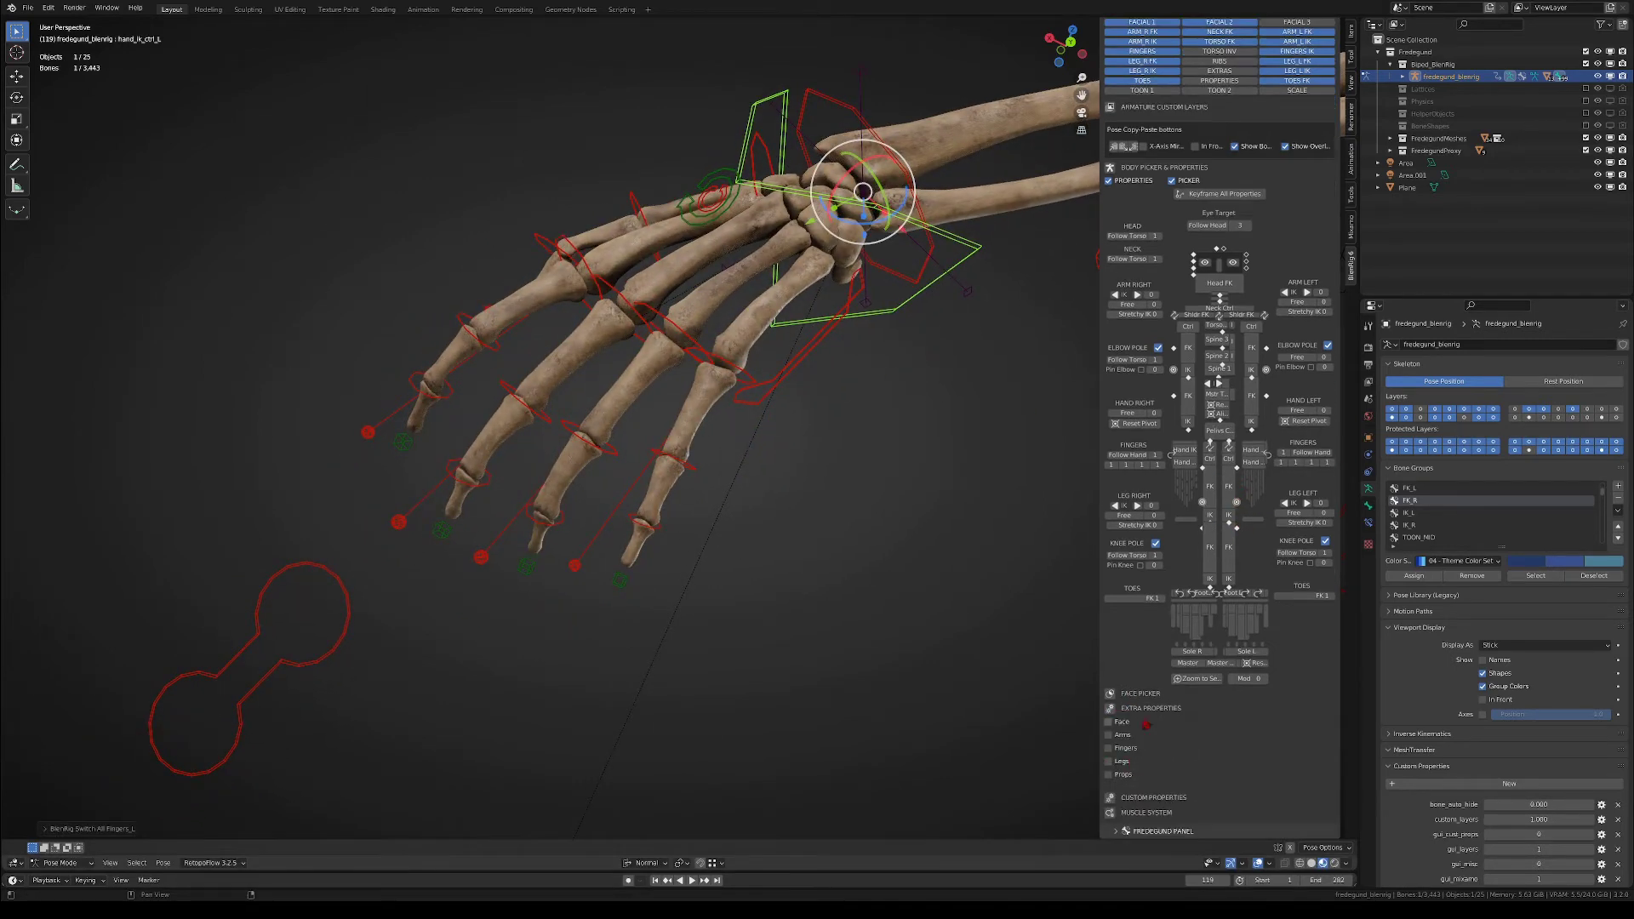
pyautogui.click(1109, 748)
pyautogui.scroll(-3, 1103, 736)
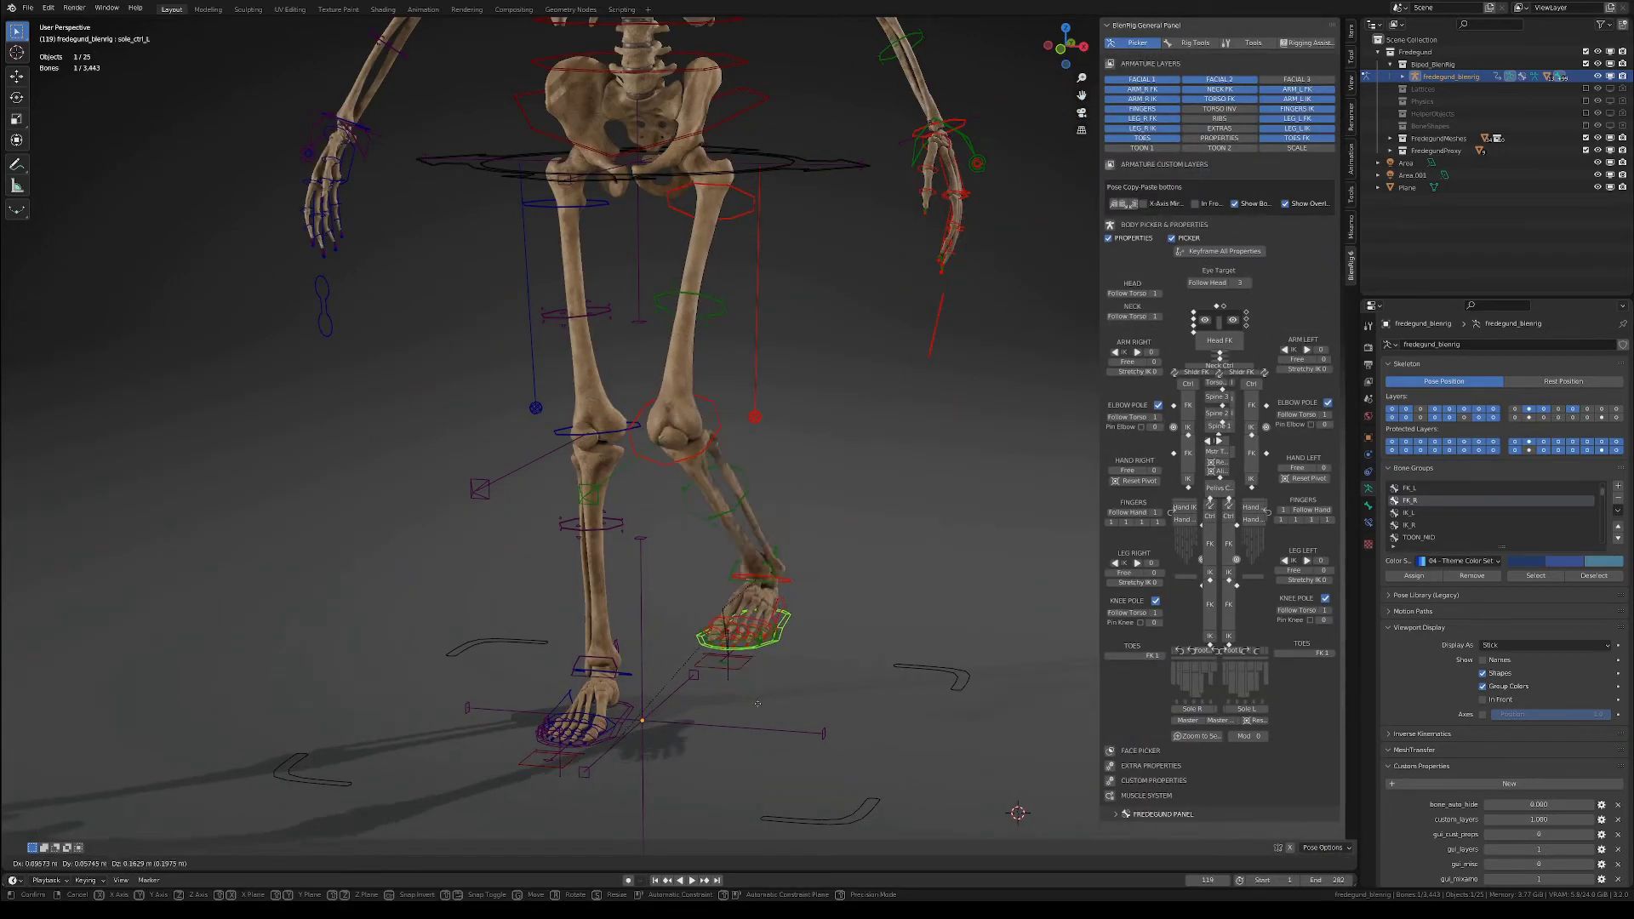
# - Place the left sole control, and pose the left leg outward by rotating its FK controls
pyautogui.click(1019, 813)
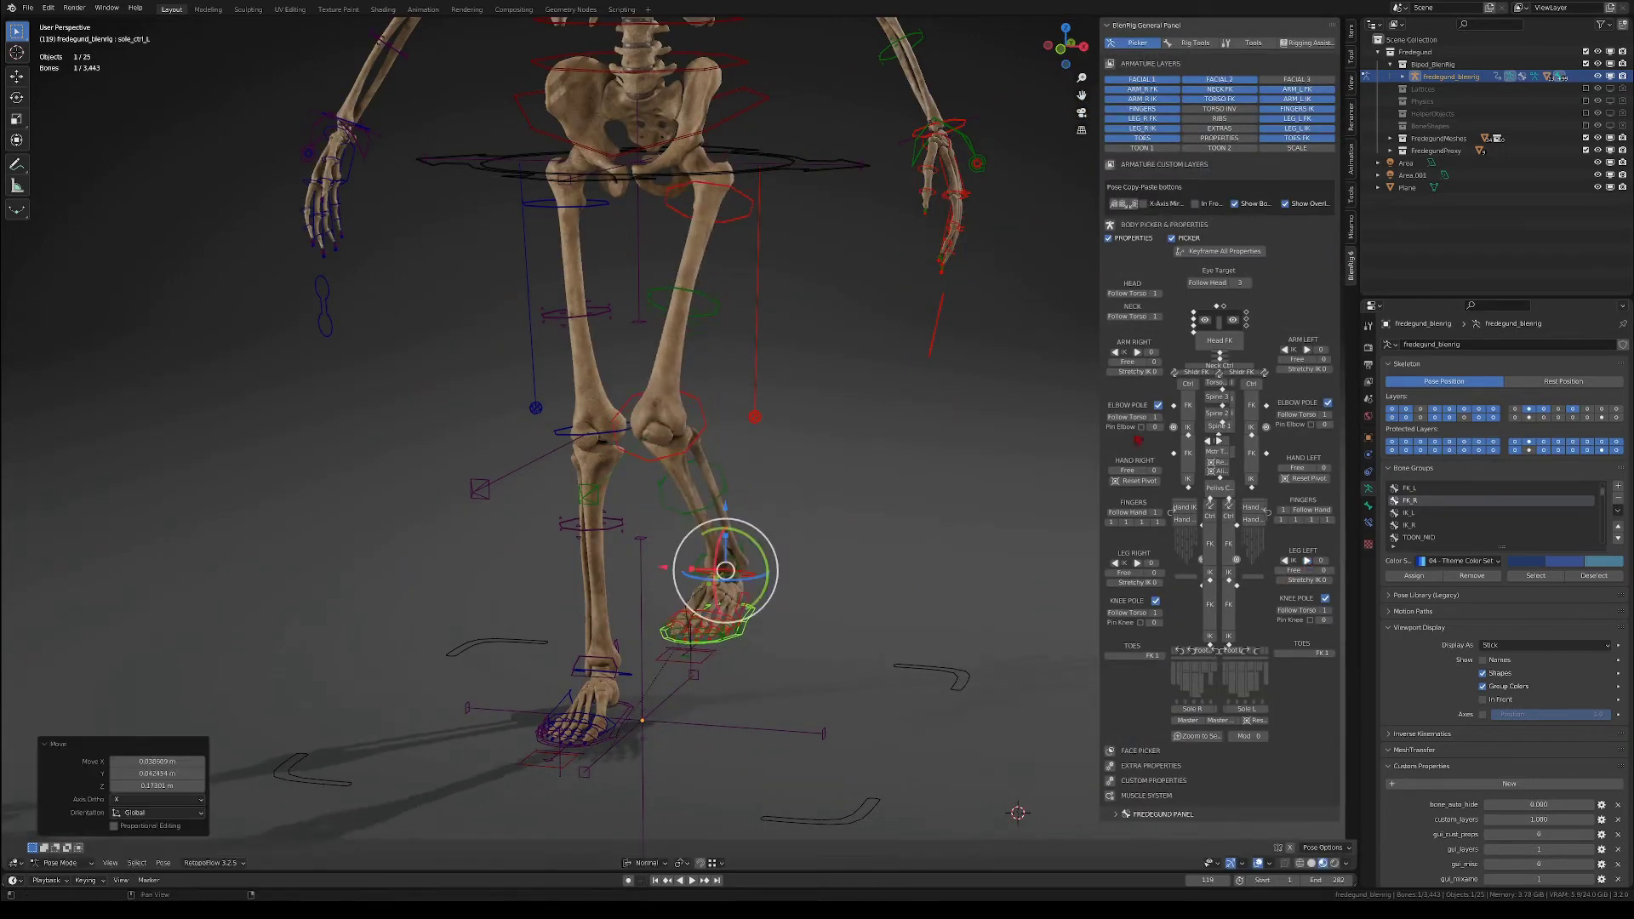
pyautogui.click(753, 202)
pyautogui.press('r')
pyautogui.click(818, 499)
pyautogui.click(878, 539)
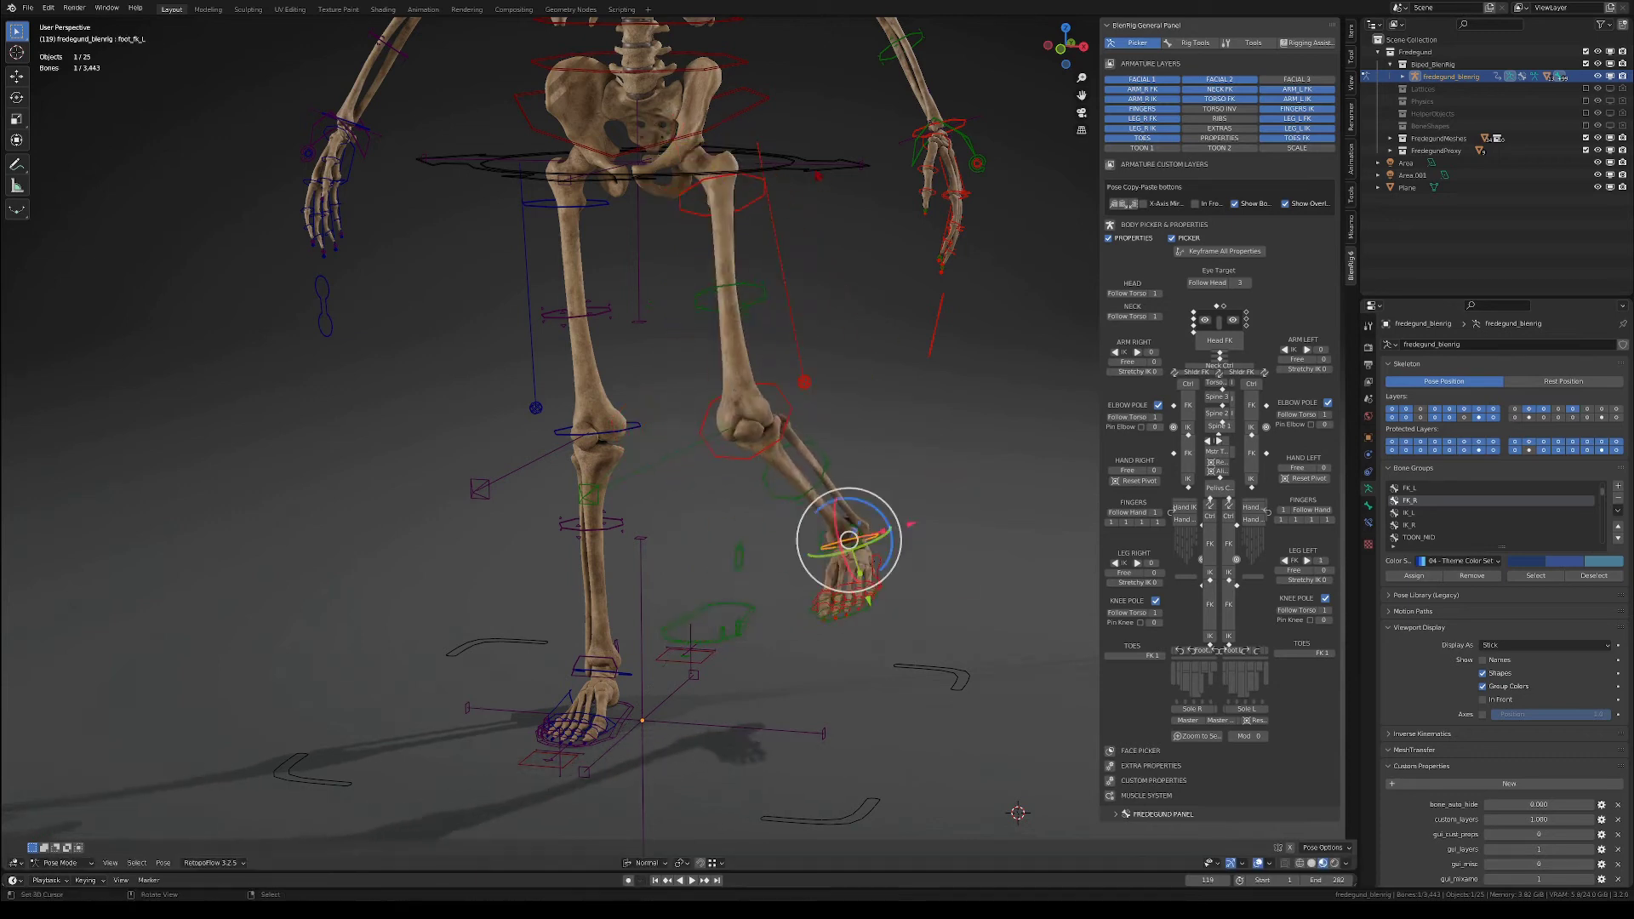
# - Try rotating the master torso with the left leg in FK, and switch the left leg's FK space to Free
pyautogui.click(827, 170)
pyautogui.press('r')
pyautogui.rightClick(852, 263)
pyautogui.click(1296, 572)
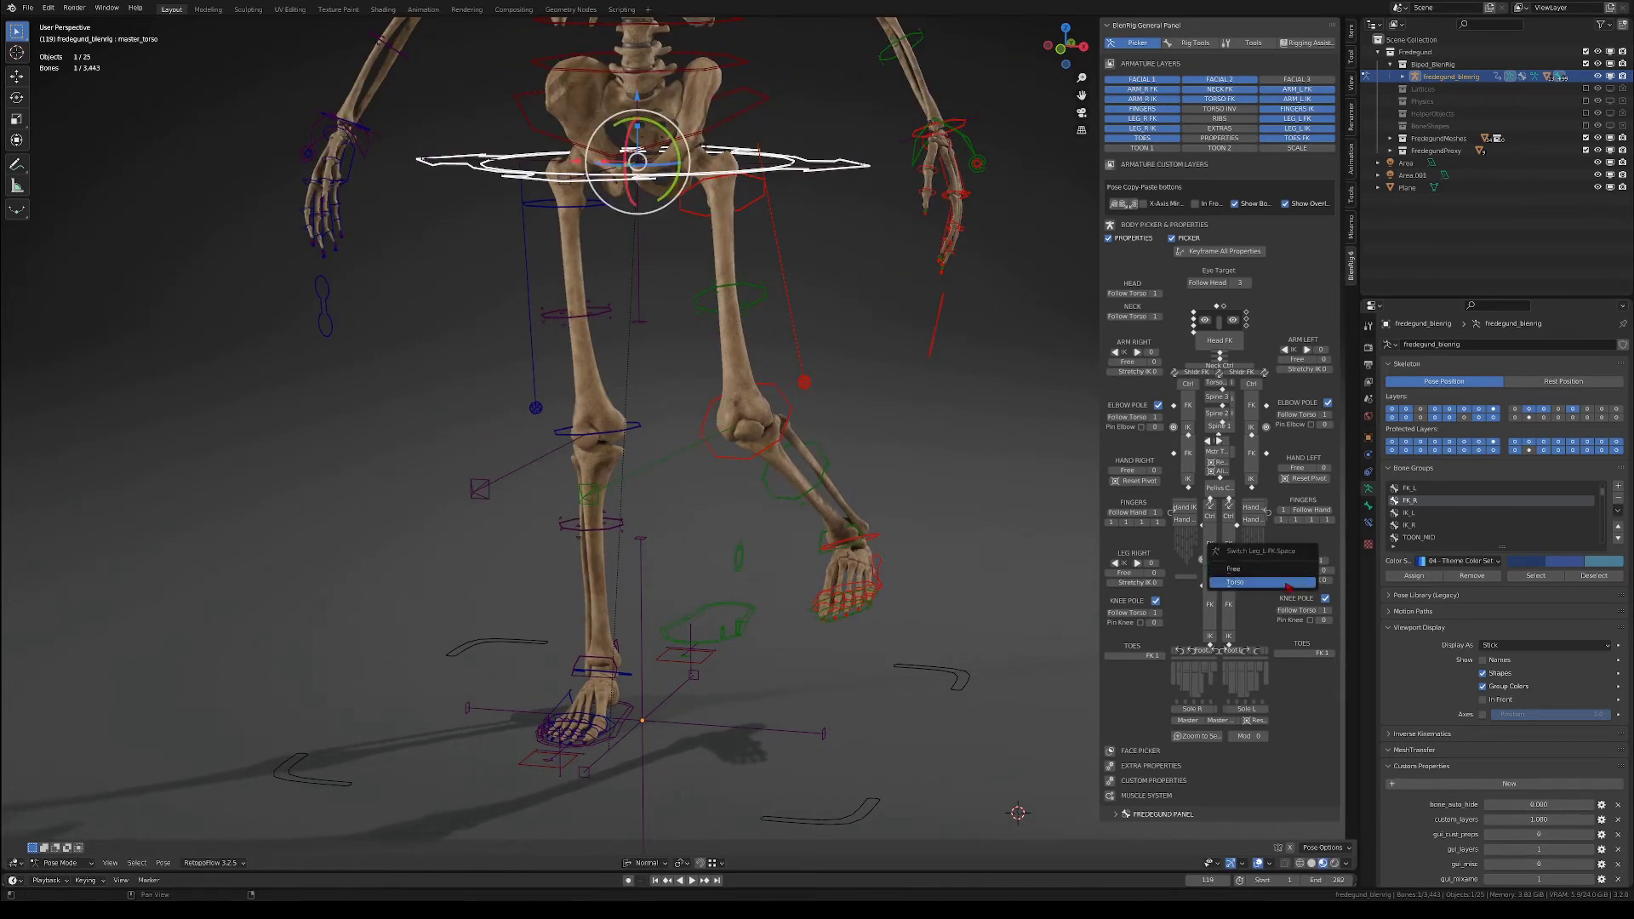
pyautogui.click(1289, 584)
pyautogui.click(1298, 576)
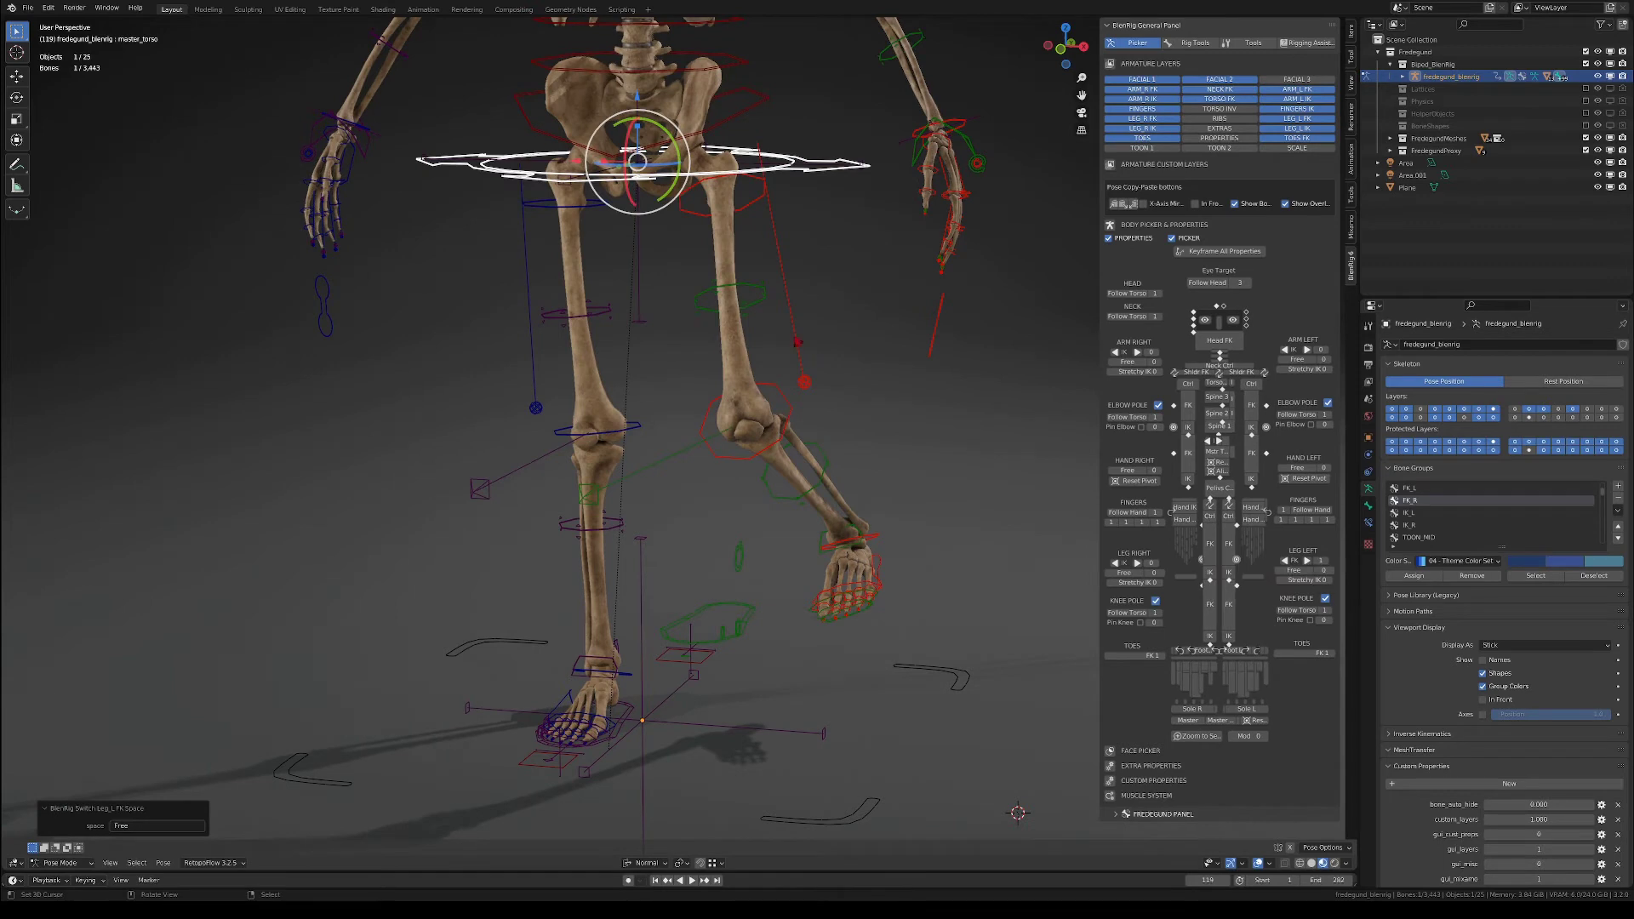
# - Move and rotate the left foot in IK with its sole control
pyautogui.click(879, 601)
pyautogui.press('g')
pyautogui.click(782, 501)
pyautogui.press('r')
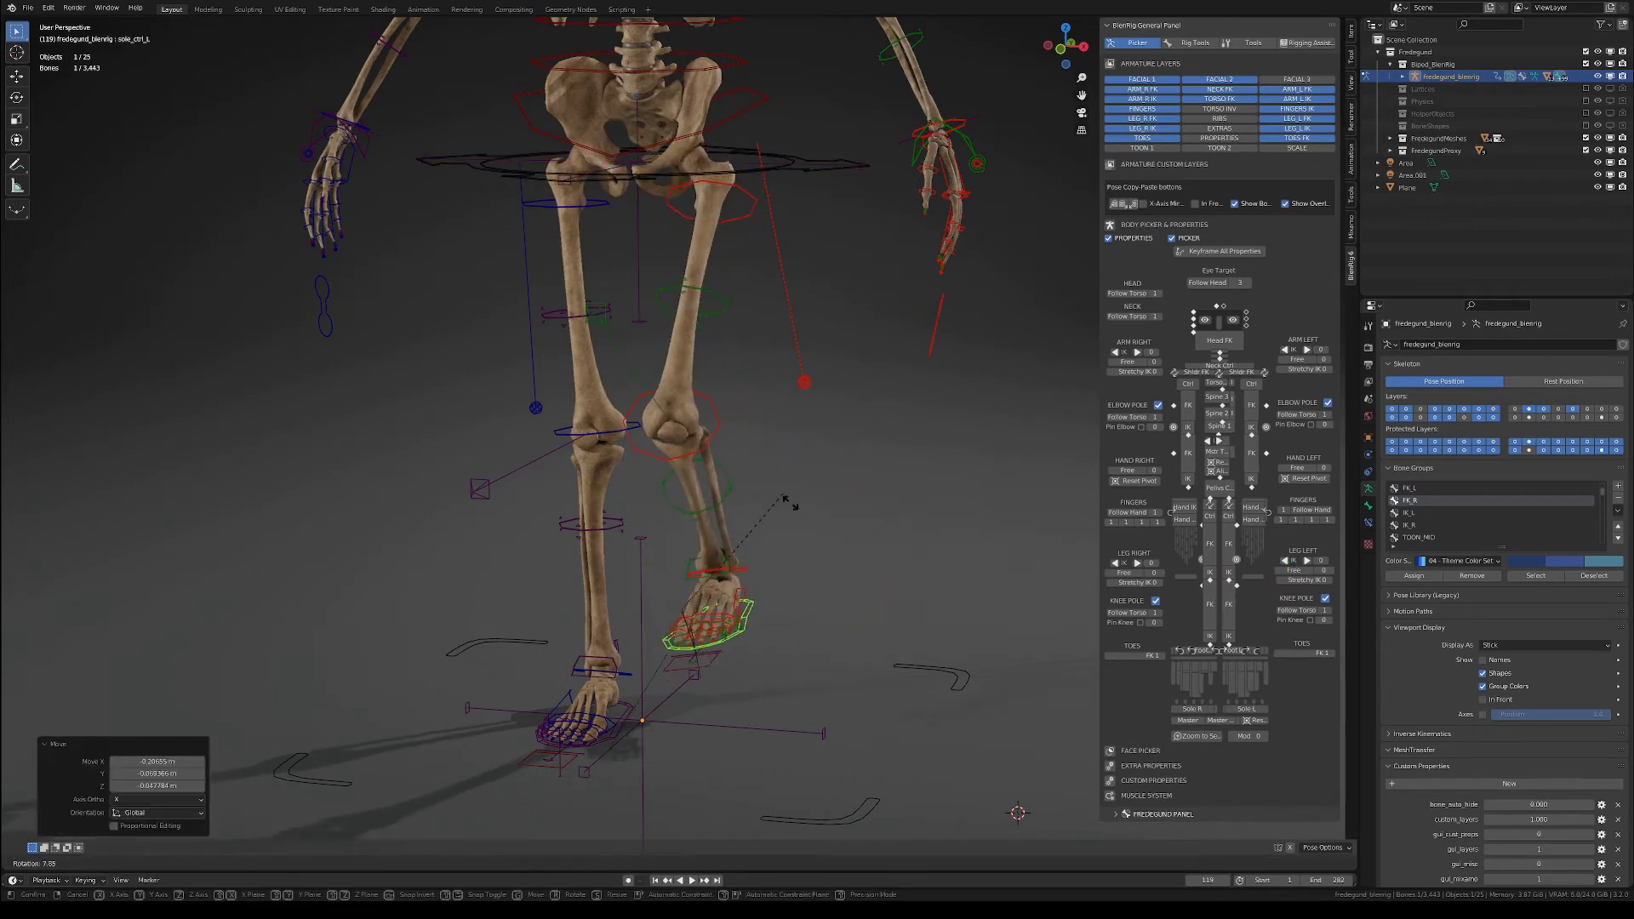
pyautogui.click(799, 518)
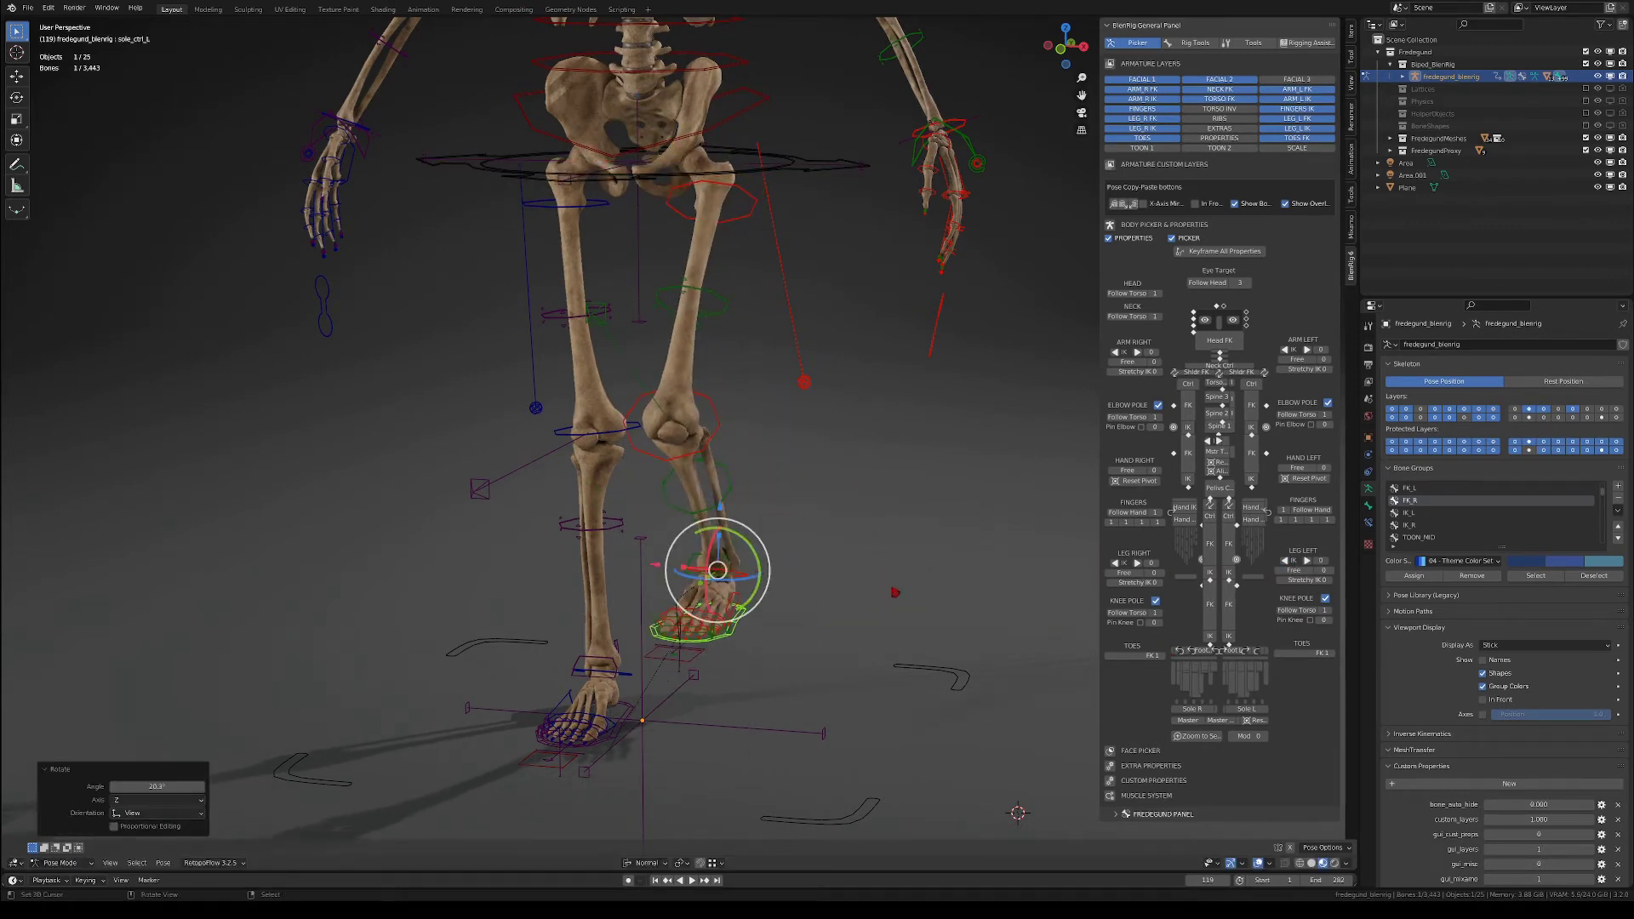
pyautogui.hotkey('ctrl', 'shift', 'z')
pyautogui.hotkey('ctrl', 'shift', 'z')
pyautogui.hotkey('ctrl', 'shift', 'z')
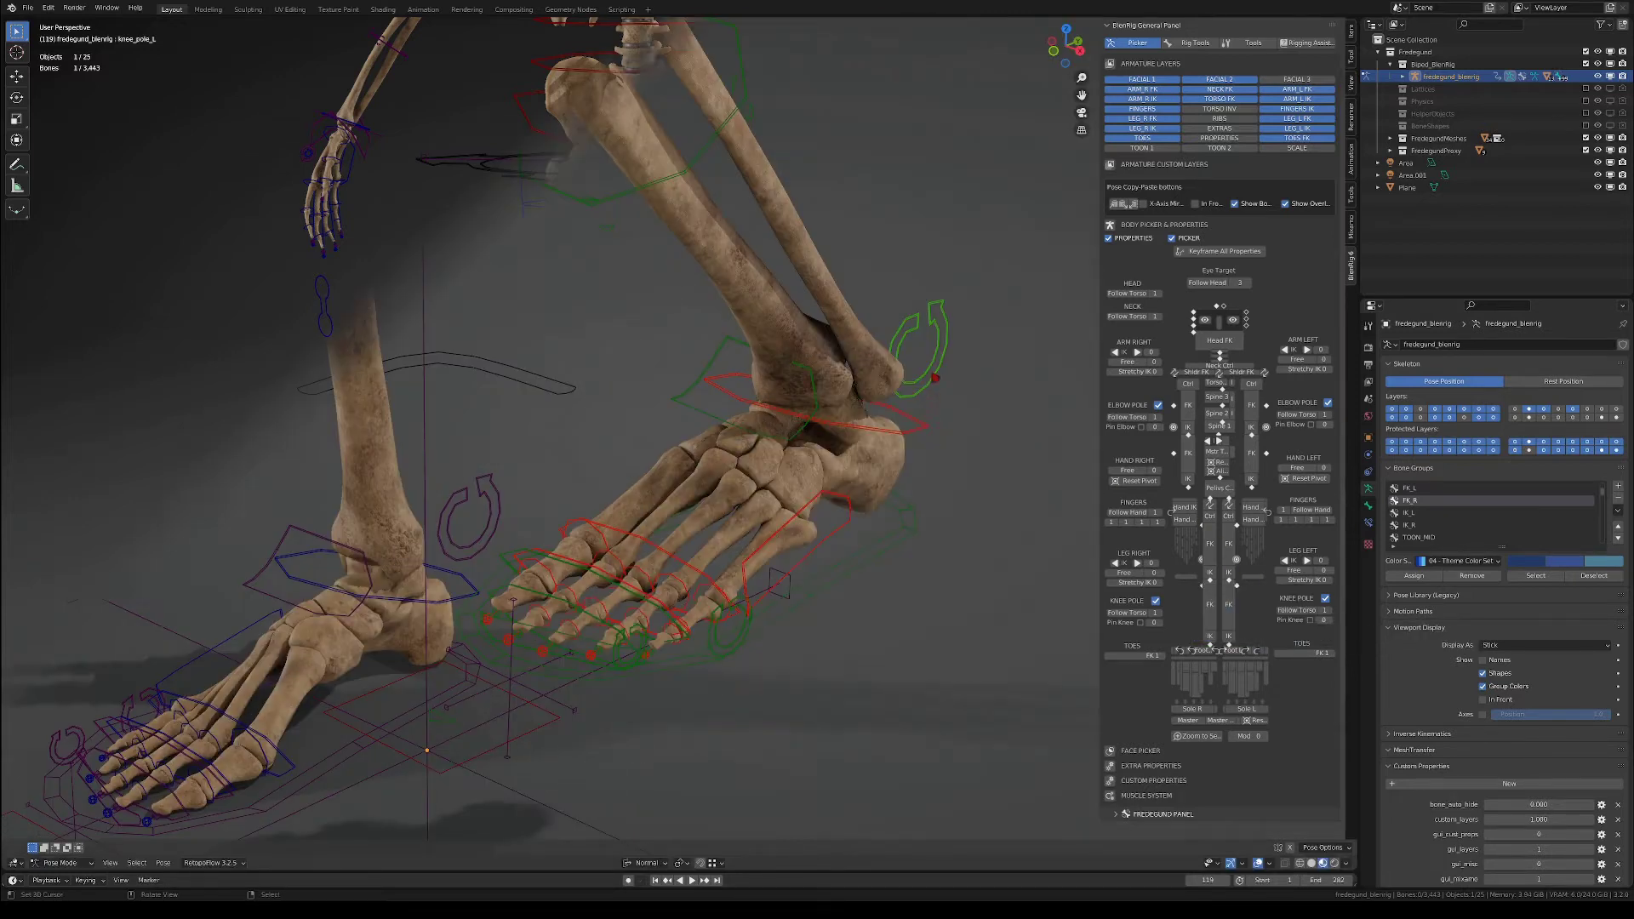
# - Try rotating and moving the left foot roll control behind the heel
pyautogui.press('r')
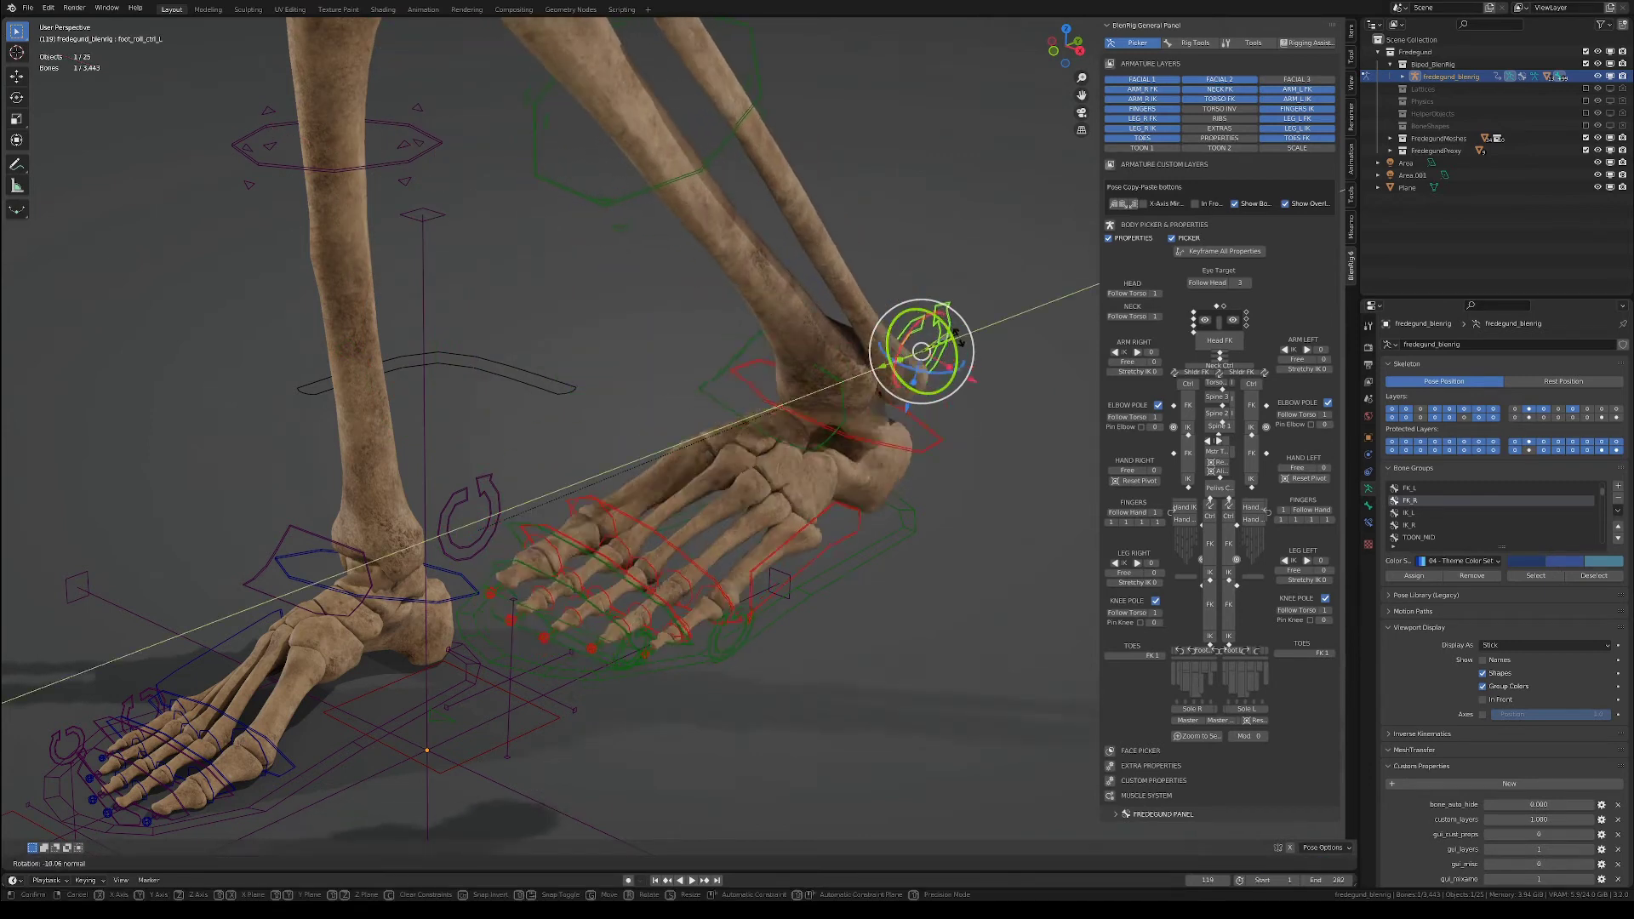
pyautogui.moveTo(960, 338)
pyautogui.mouseDown()
pyautogui.moveTo(937, 288)
pyautogui.moveTo(960, 309)
pyautogui.mouseUp()
pyautogui.press('g')
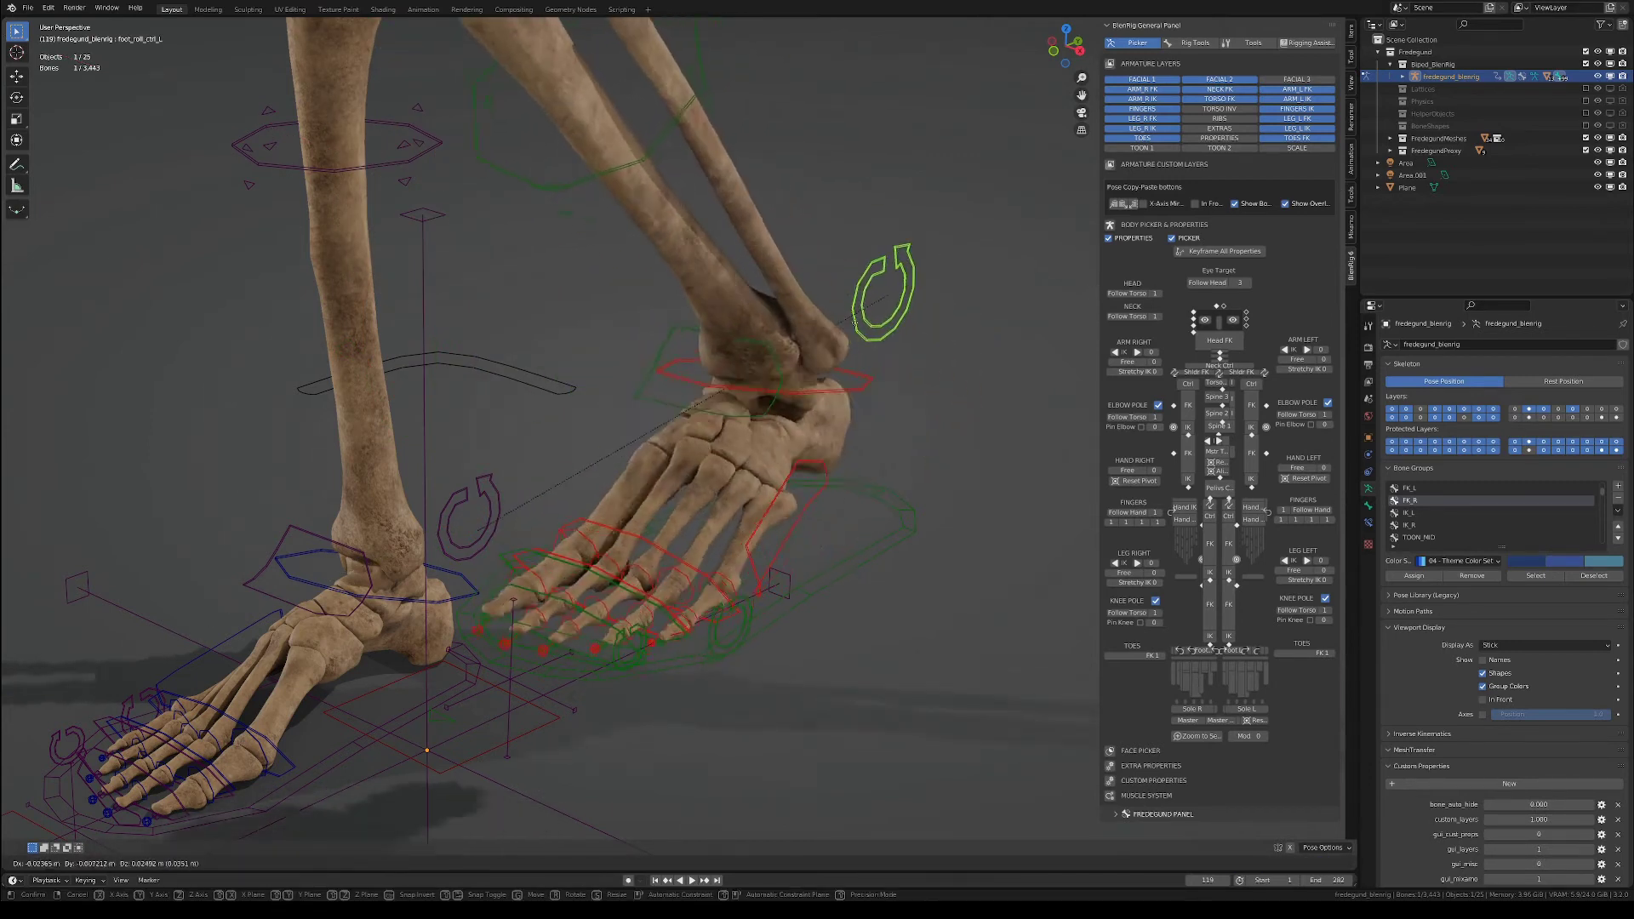
pyautogui.rightClick(867, 371)
# - Try moving the left foot IK control at the ankle
pyautogui.click(810, 423)
pyautogui.press('g')
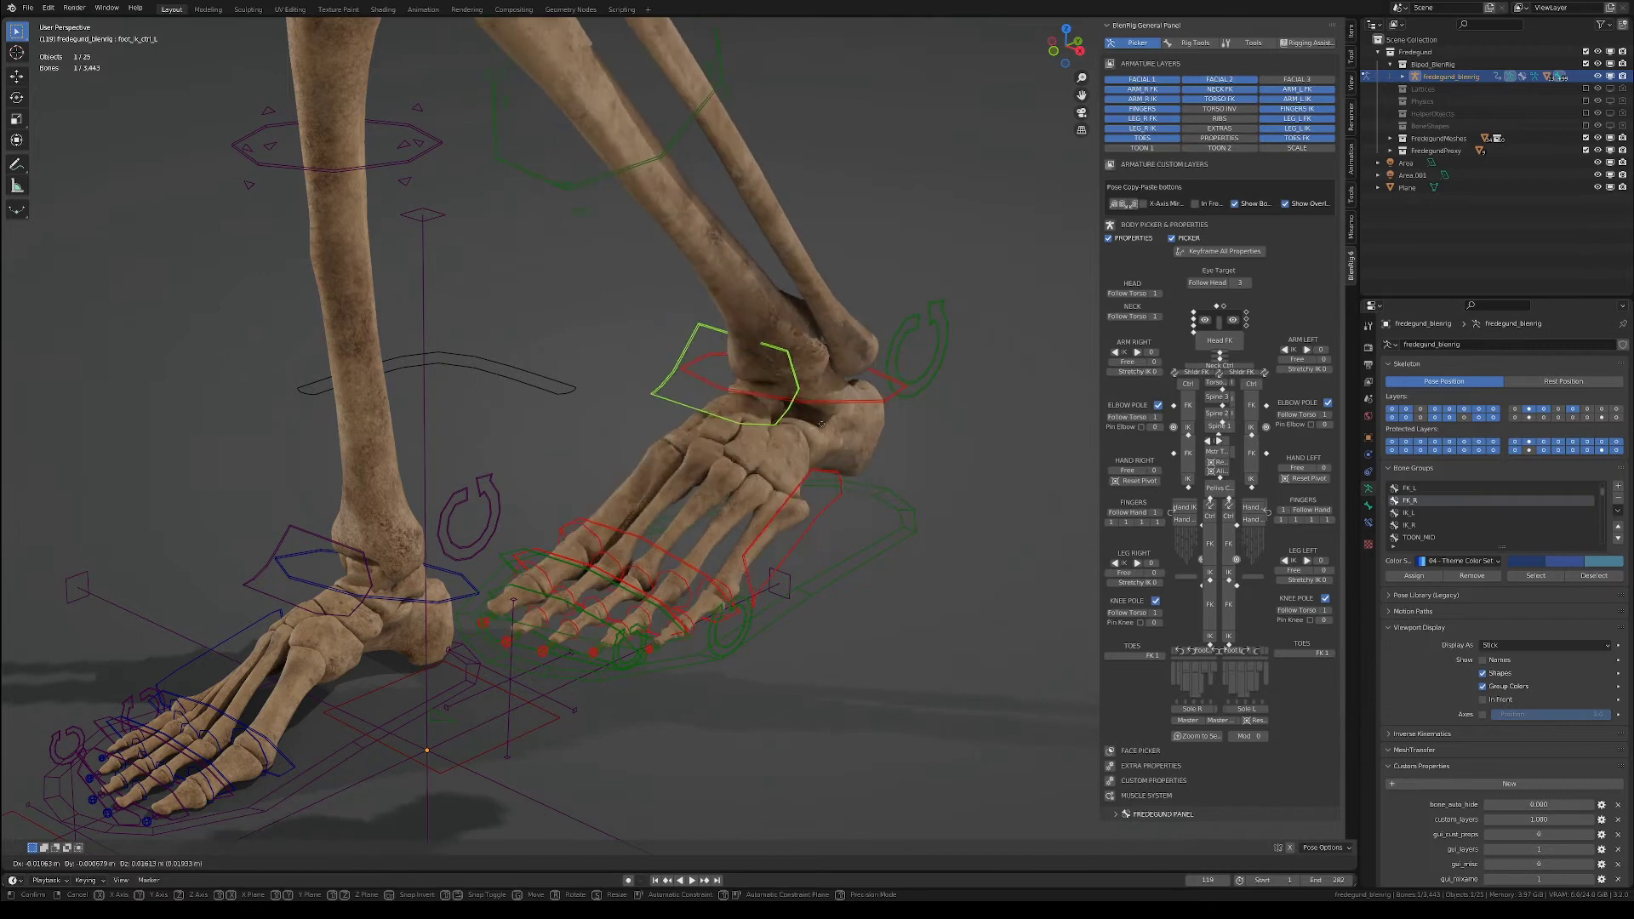
pyautogui.click(817, 393)
pyautogui.click(922, 351)
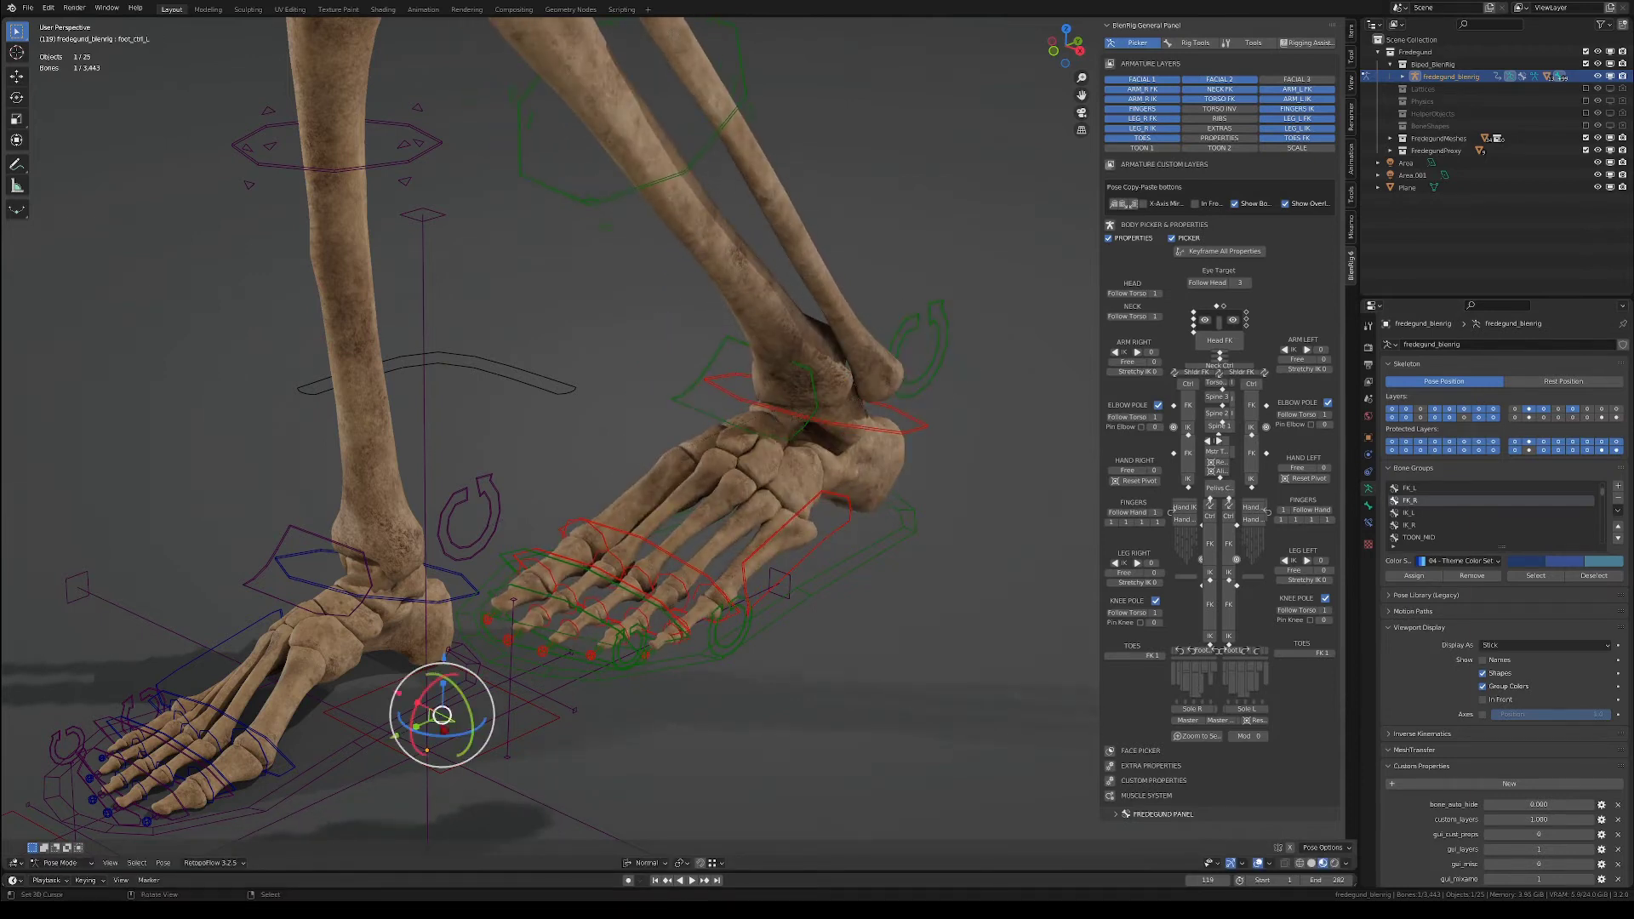
# - Try rotating and moving the small left foot control on the floor between the feet
pyautogui.moveTo(383, 742)
pyautogui.mouseDown()
pyautogui.moveTo(332, 763)
pyautogui.moveTo(434, 705)
pyautogui.moveTo(383, 690)
pyautogui.moveTo(401, 720)
pyautogui.mouseUp()
pyautogui.rightClick(434, 706)
pyautogui.rightClick(402, 720)
pyautogui.press('g')
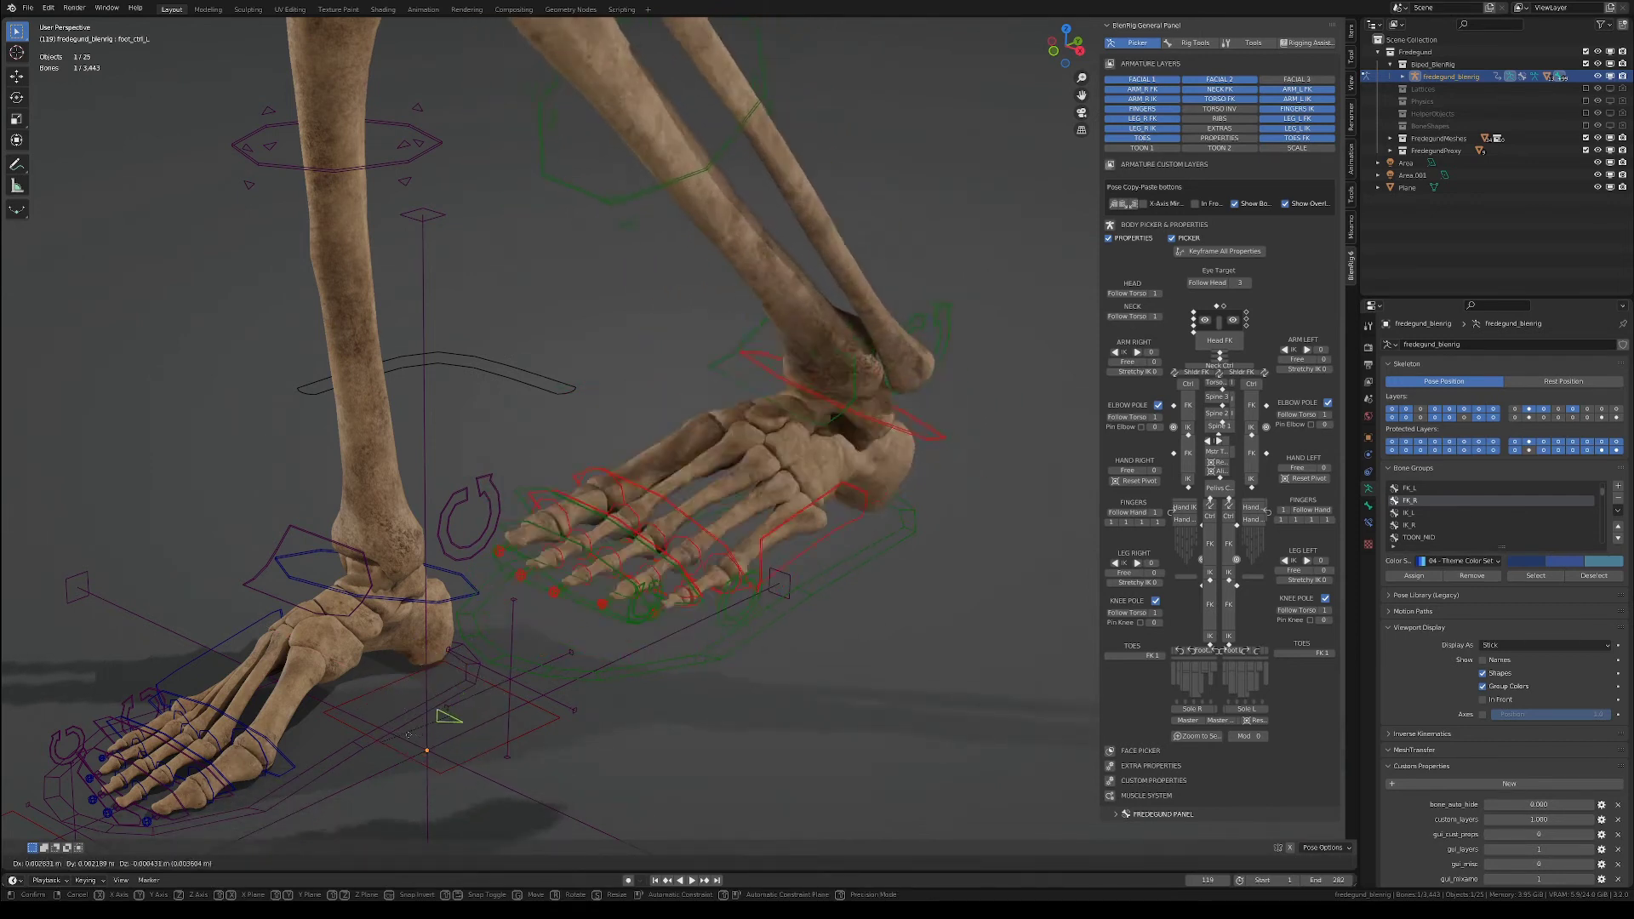
pyautogui.rightClick(340, 756)
# - Try rotating the left toes' FK control and transforming the middle toe control, and undo the changes
pyautogui.click(588, 649)
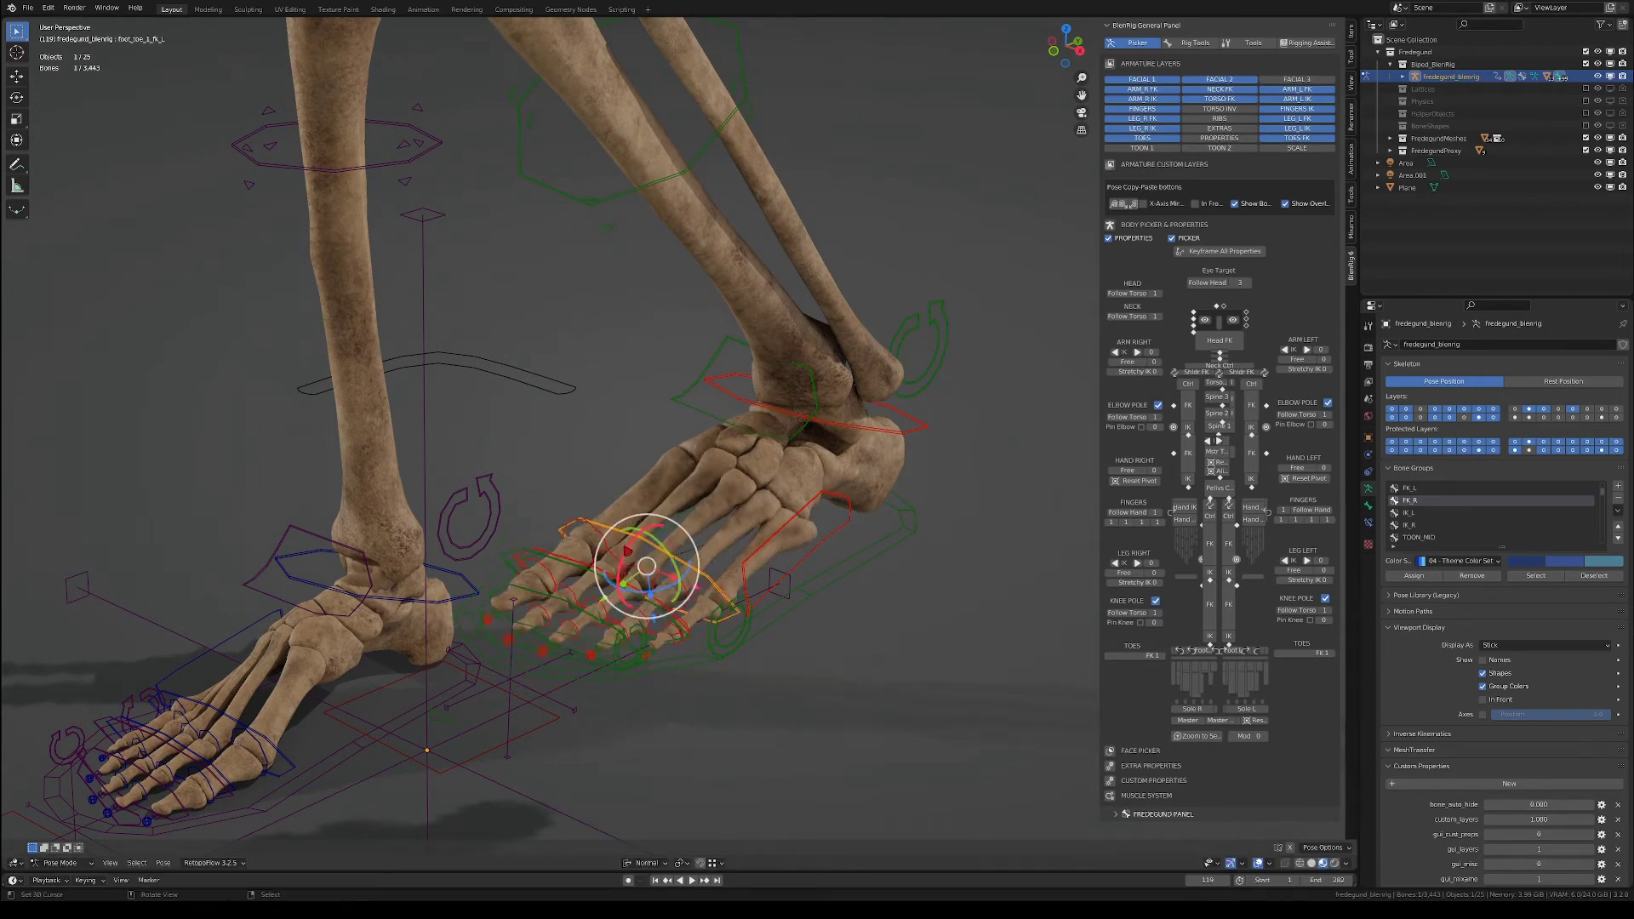
pyautogui.rightClick(542, 656)
pyautogui.press('r')
pyautogui.click(581, 581)
pyautogui.press('s')
pyautogui.press('r')
pyautogui.click(596, 651)
pyautogui.press('g')
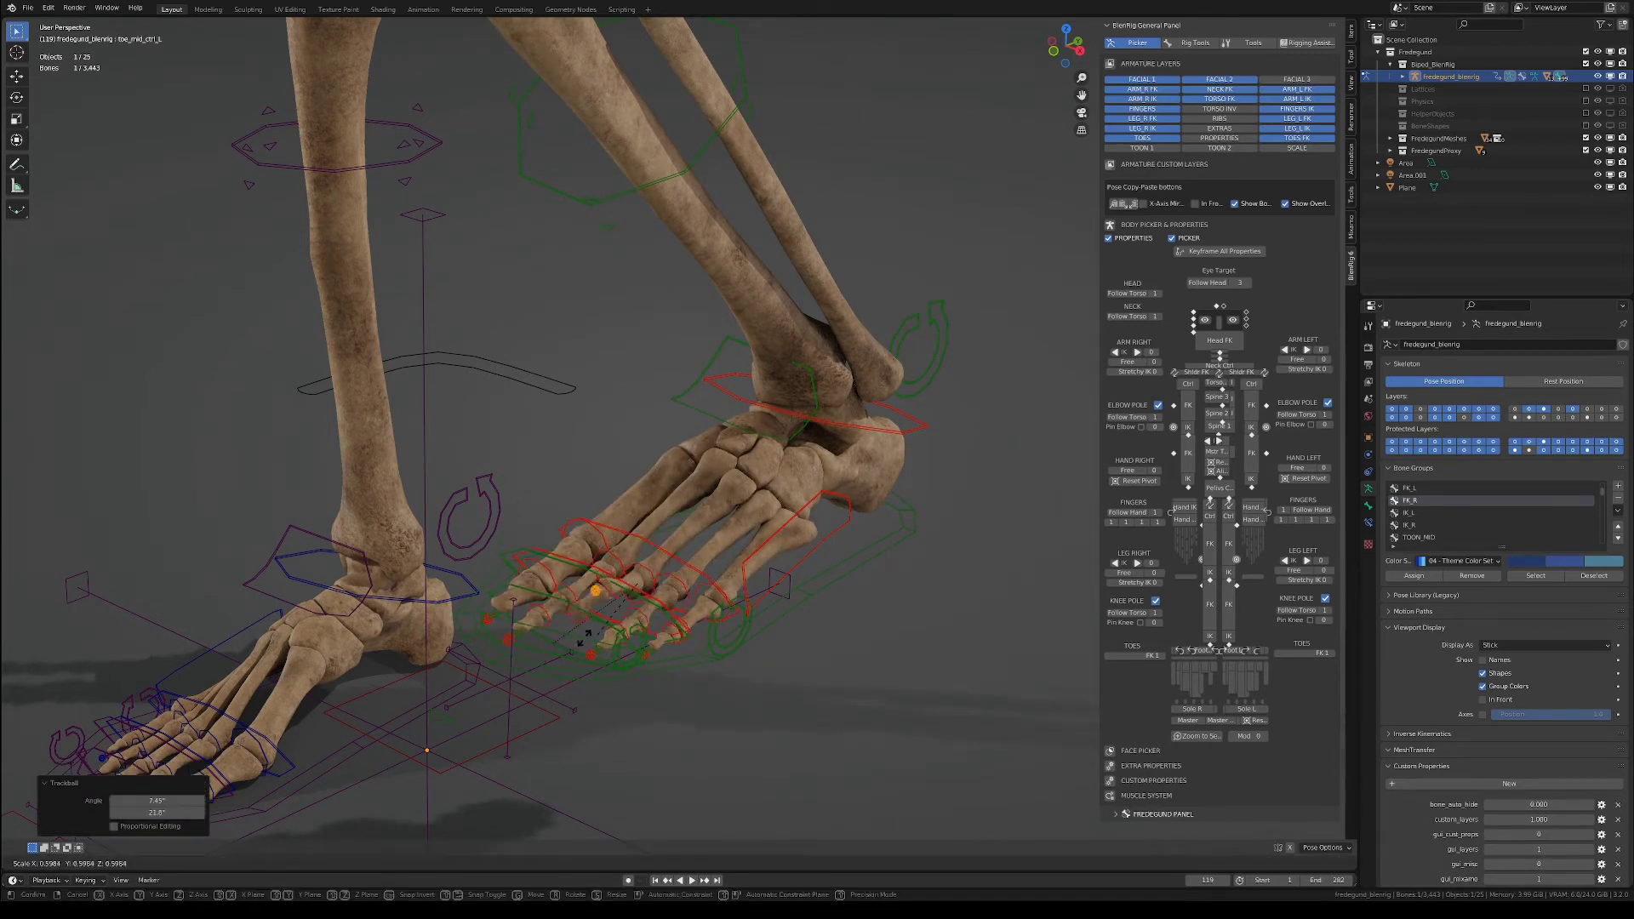
pyautogui.rightClick(579, 643)
pyautogui.hotkey('ctrl', 'z')
pyautogui.hotkey('ctrl', 'z')
# - Try rotating and moving the left sole pivot point, and undo the change
pyautogui.click(571, 711)
pyautogui.press('r')
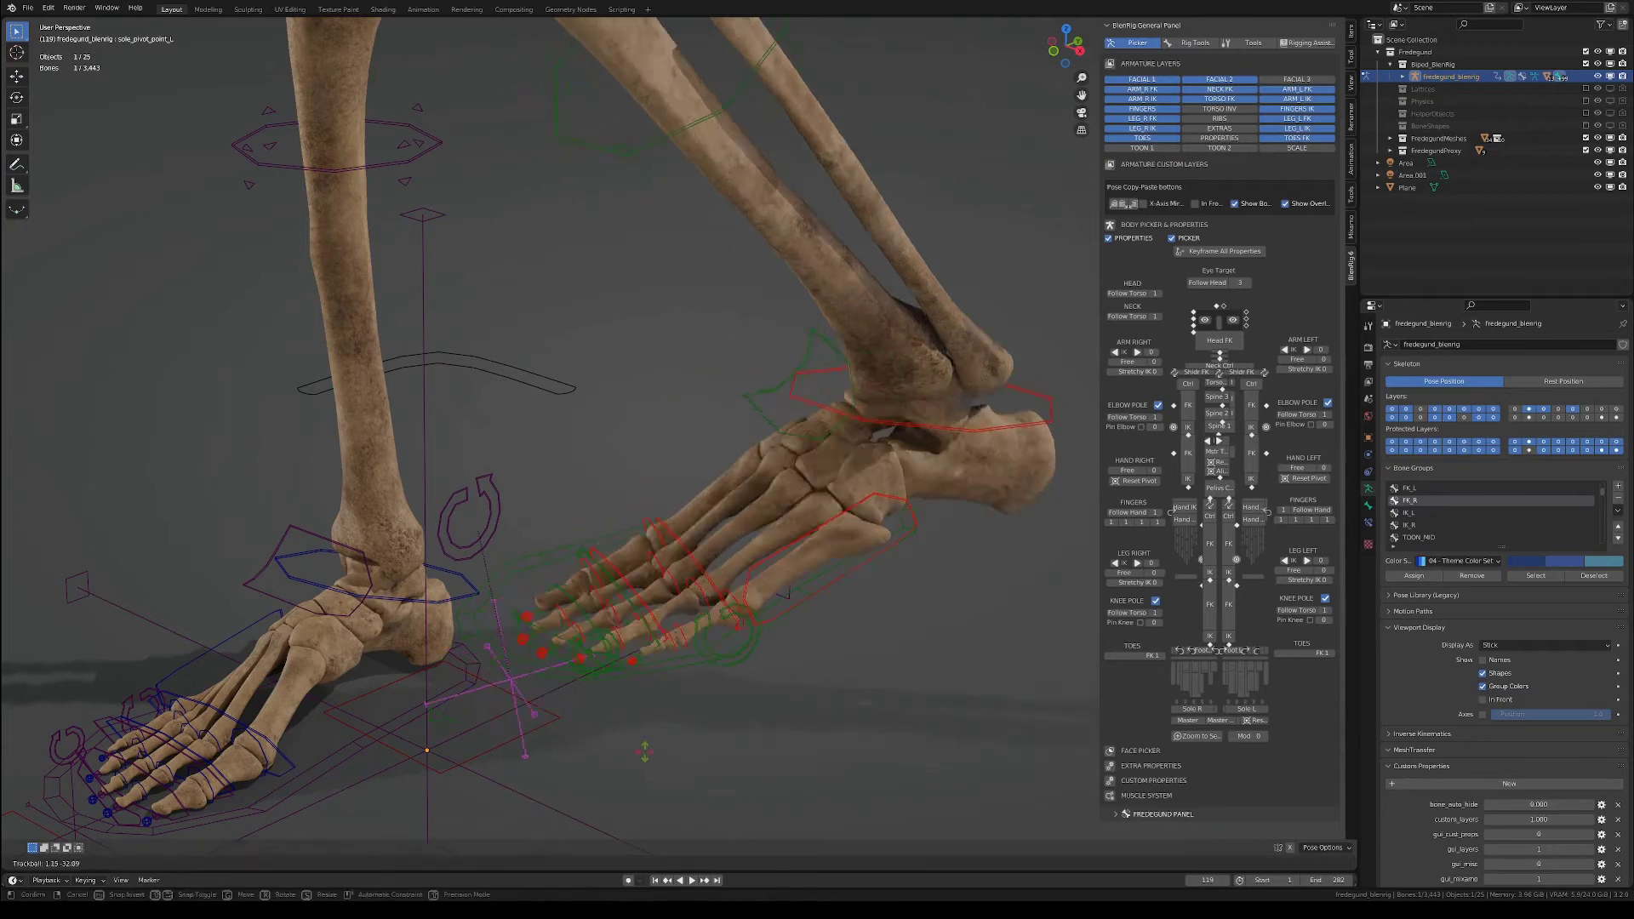
pyautogui.rightClick(596, 724)
pyautogui.press('g')
pyautogui.click(839, 647)
pyautogui.press('r')
pyautogui.rightClick(889, 671)
pyautogui.hotkey('ctrl', 'z')
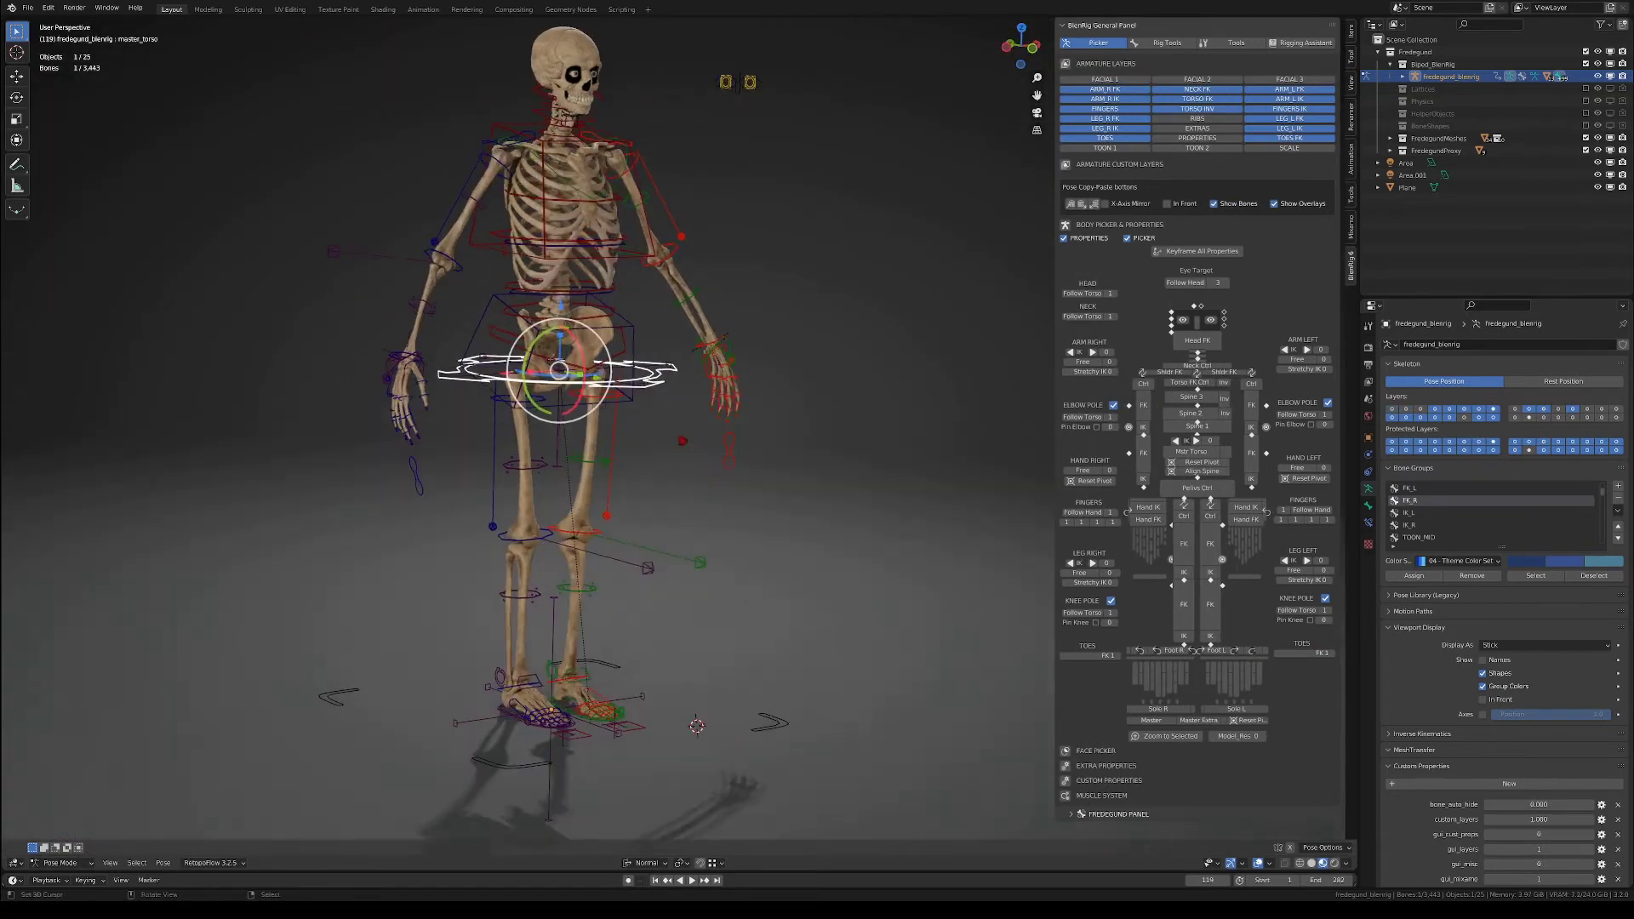
# - Lower the master torso into a kneeling pose and set Pin Knee to 1 for both legs
pyautogui.moveTo(547, 365); pyautogui.dragTo(631, 549)
pyautogui.keyDown('shift'); pyautogui.moveTo(631, 549); pyautogui.dragTo(613, 464, button='middle'); pyautogui.keyUp('shift')
pyautogui.scroll(2, 715, 447)
pyautogui.scroll(-3, 613, 464)
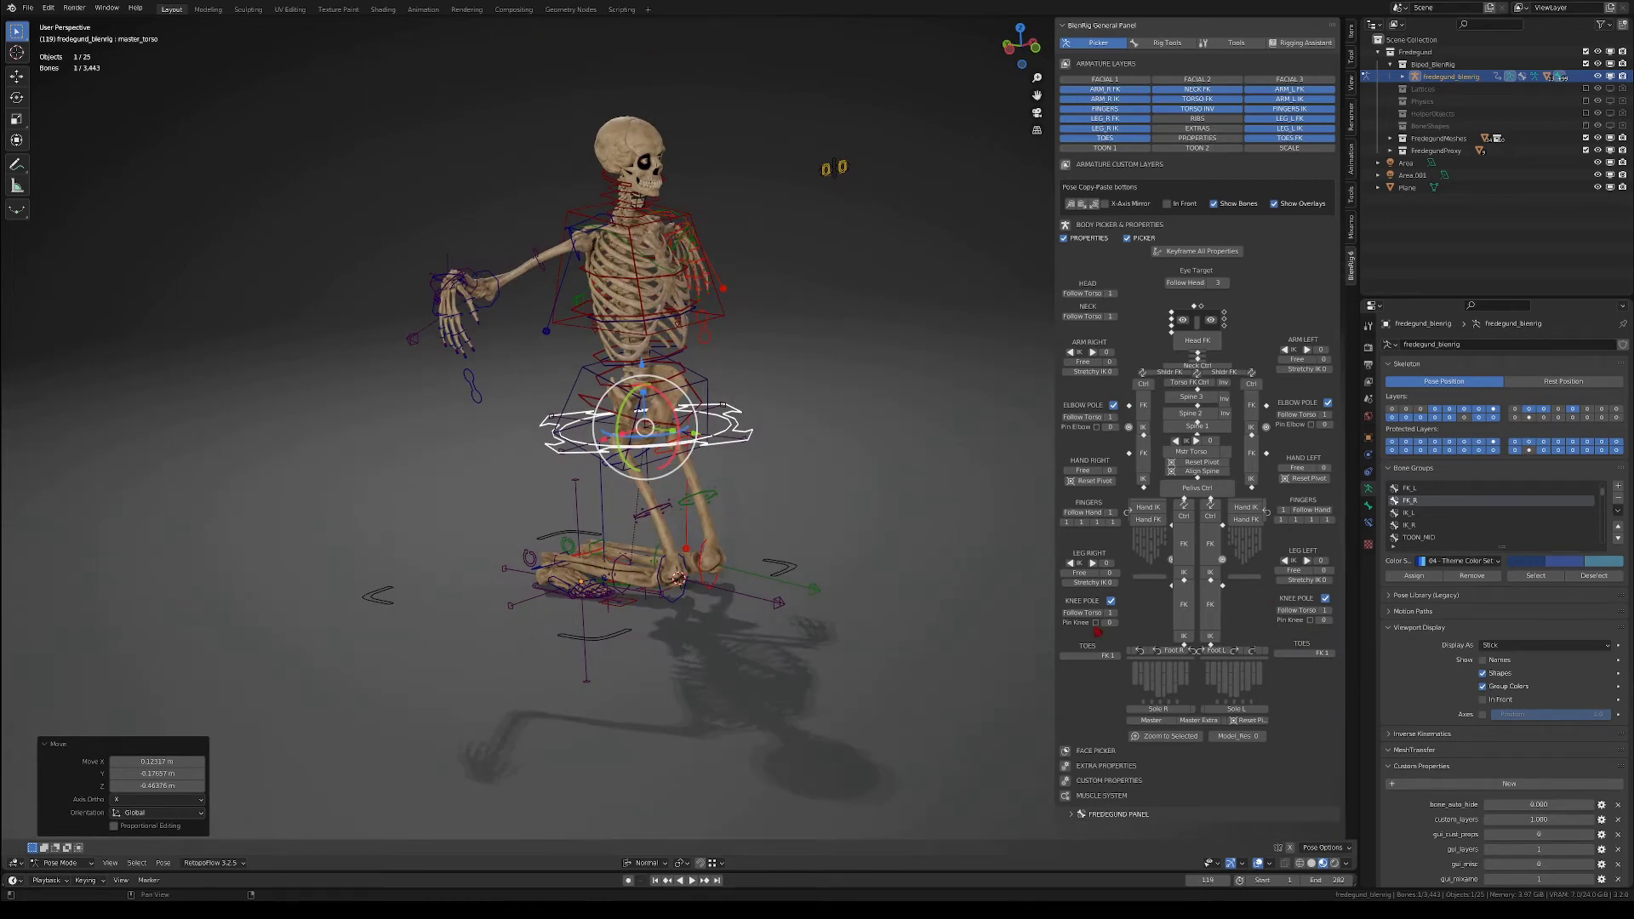
pyautogui.click(1098, 625)
pyautogui.click(1095, 622)
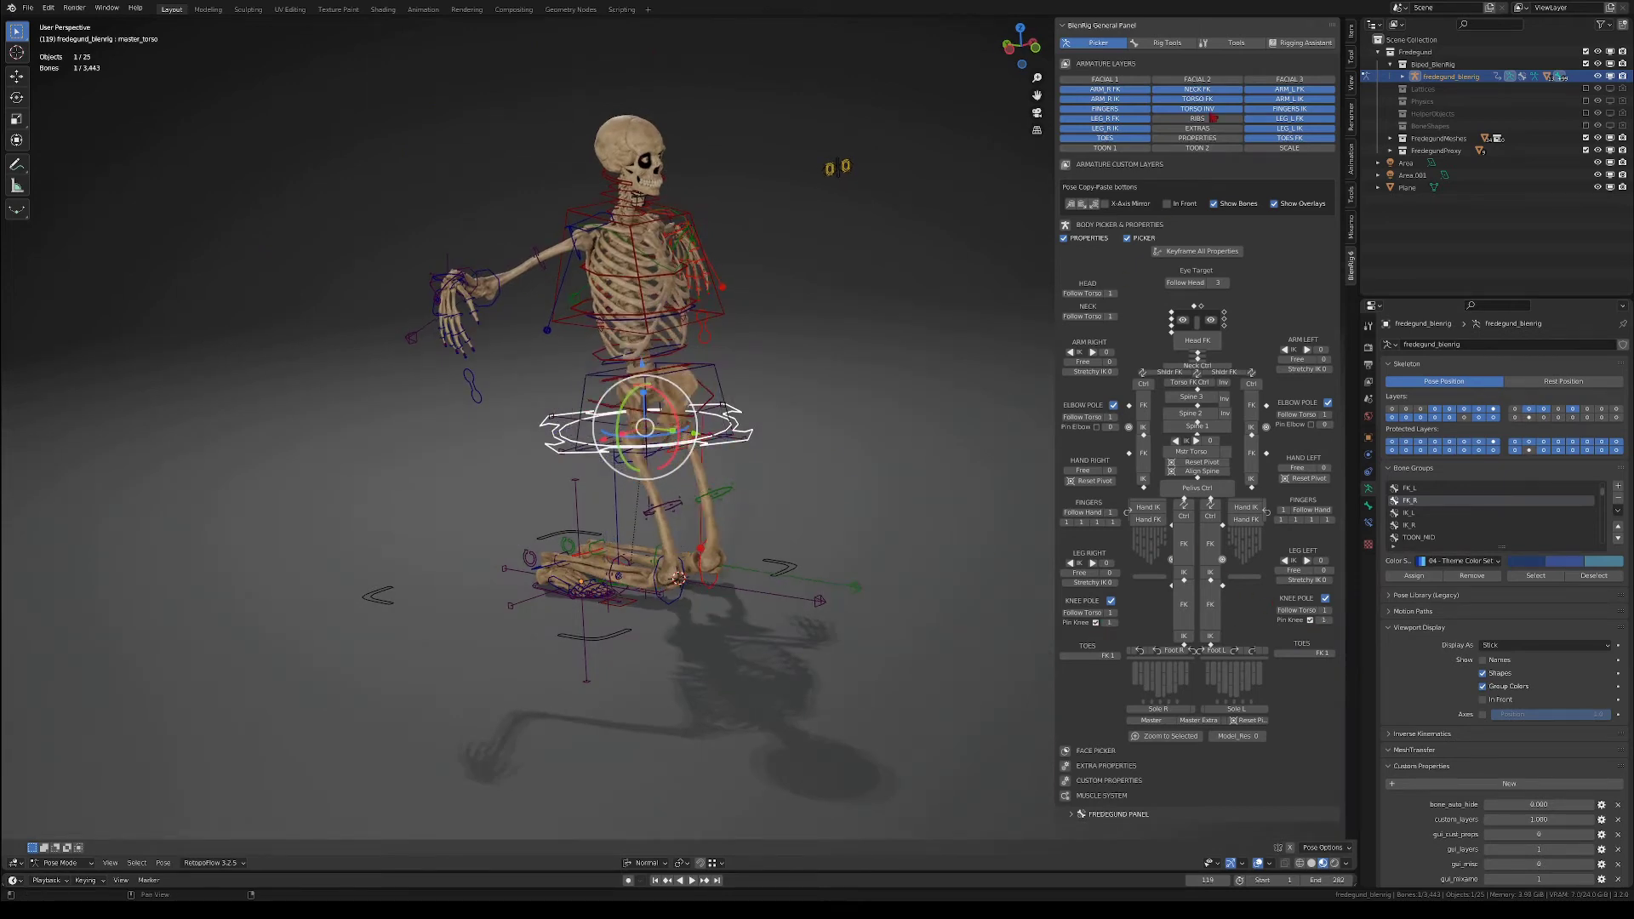
# - Reposition the left knee by moving its knee pin control
pyautogui.scroll(2, 782, 613)
pyautogui.click(682, 593)
pyautogui.moveTo(770, 580); pyautogui.dragTo(1043, 590, button='middle')
pyautogui.press('g')
pyautogui.click(743, 626)
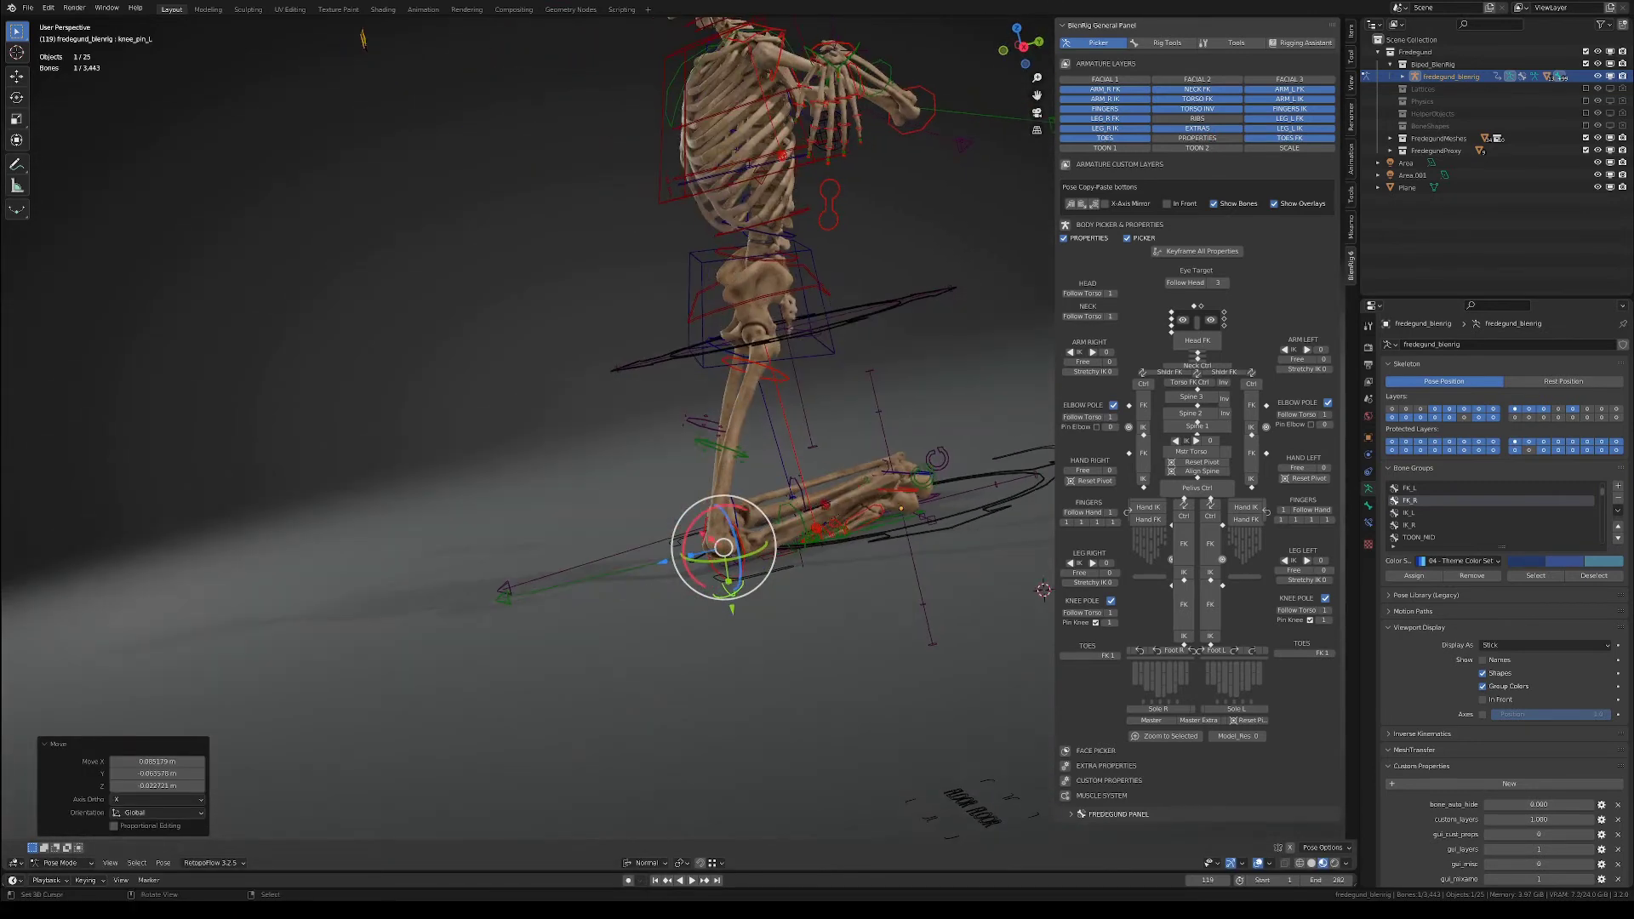
# - Rotate the left and right sole controls to adjust both feet in the kneeling pose
pyautogui.rightClick(904, 516)
pyautogui.scroll(-2, 920, 532)
pyautogui.keyDown('shift'); pyautogui.moveTo(924, 537); pyautogui.dragTo(868, 638, button='middle'); pyautogui.keyUp('shift')
pyautogui.press('r')
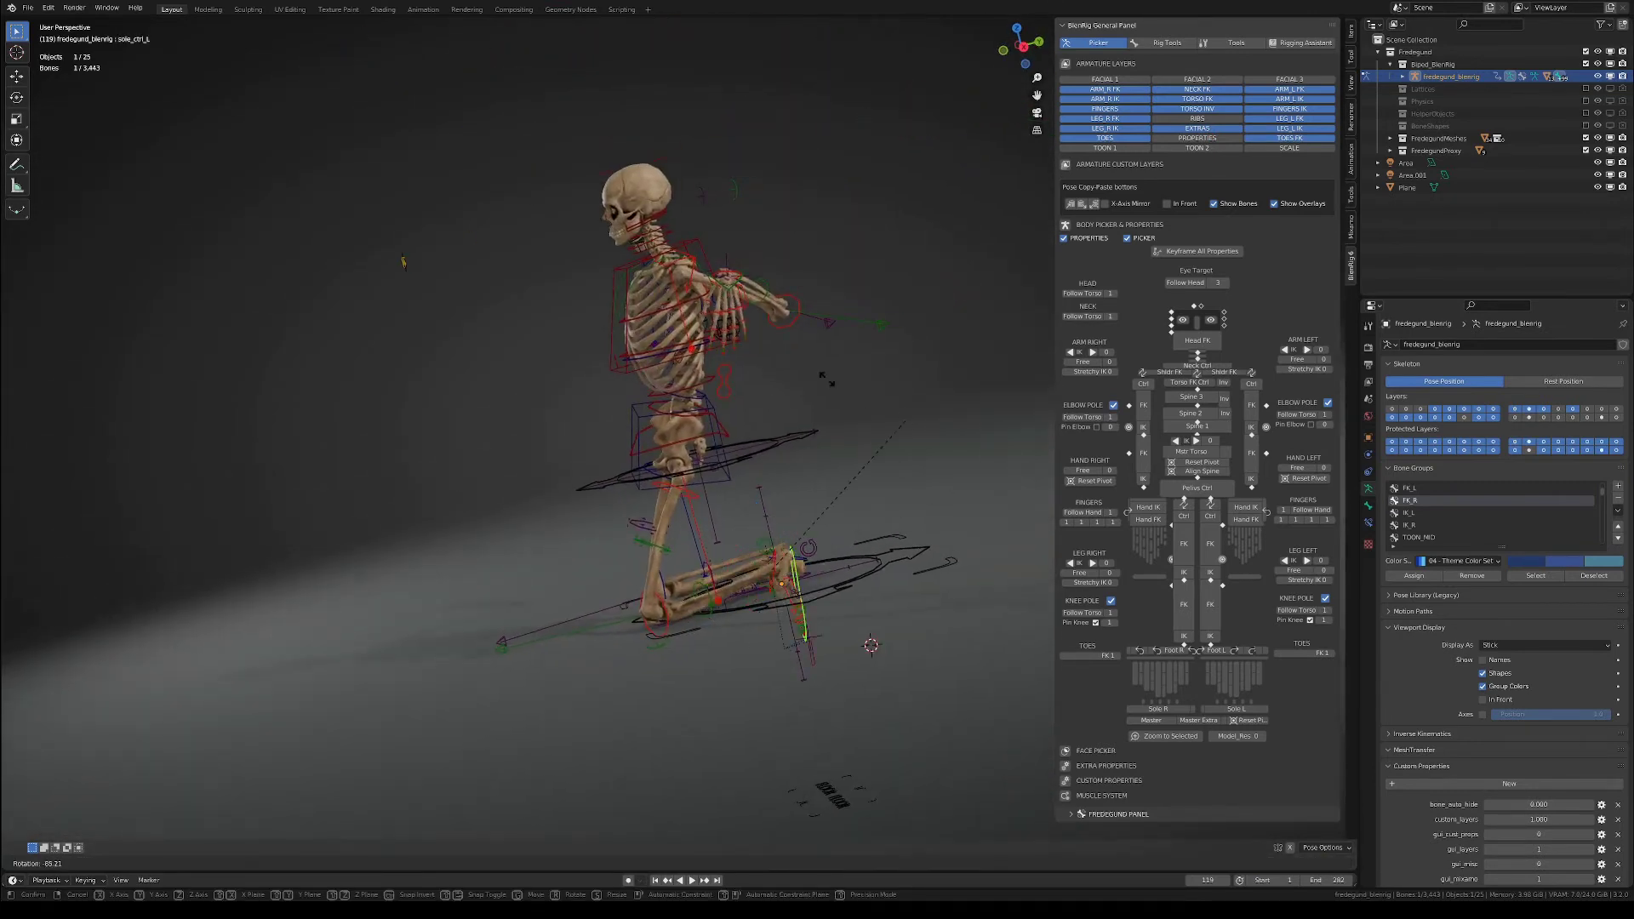
pyautogui.click(404, 260)
pyautogui.scroll(2, 404, 260)
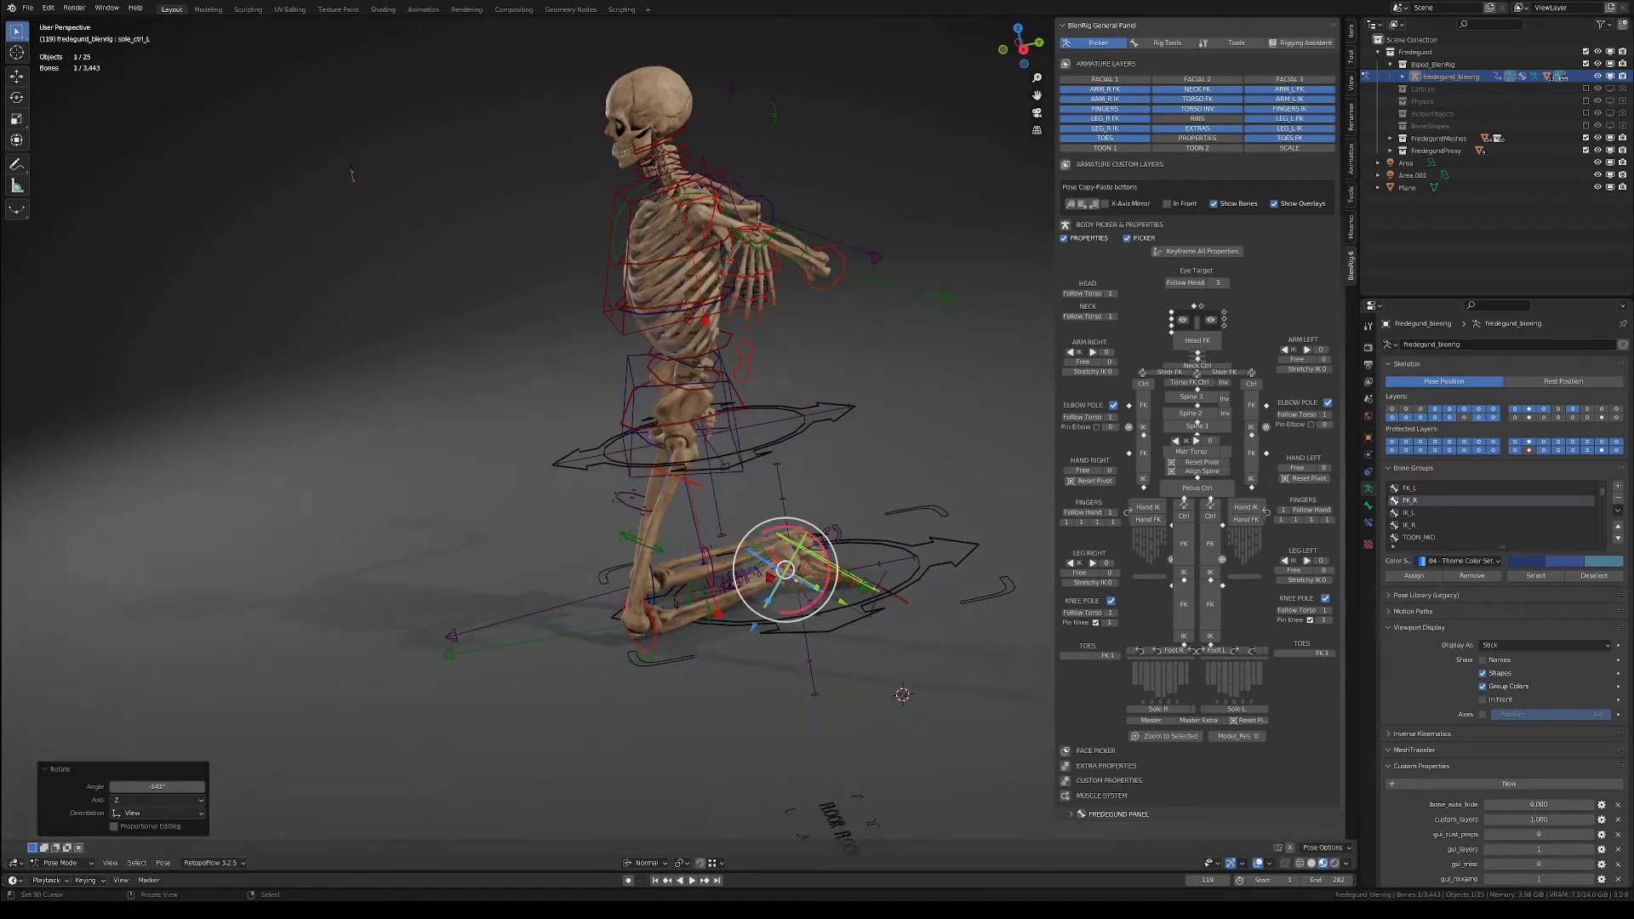
pyautogui.moveTo(404, 261); pyautogui.dragTo(373, 286, button='middle')
pyautogui.rightClick(754, 566)
pyautogui.moveTo(755, 565); pyautogui.dragTo(792, 544, button='middle')
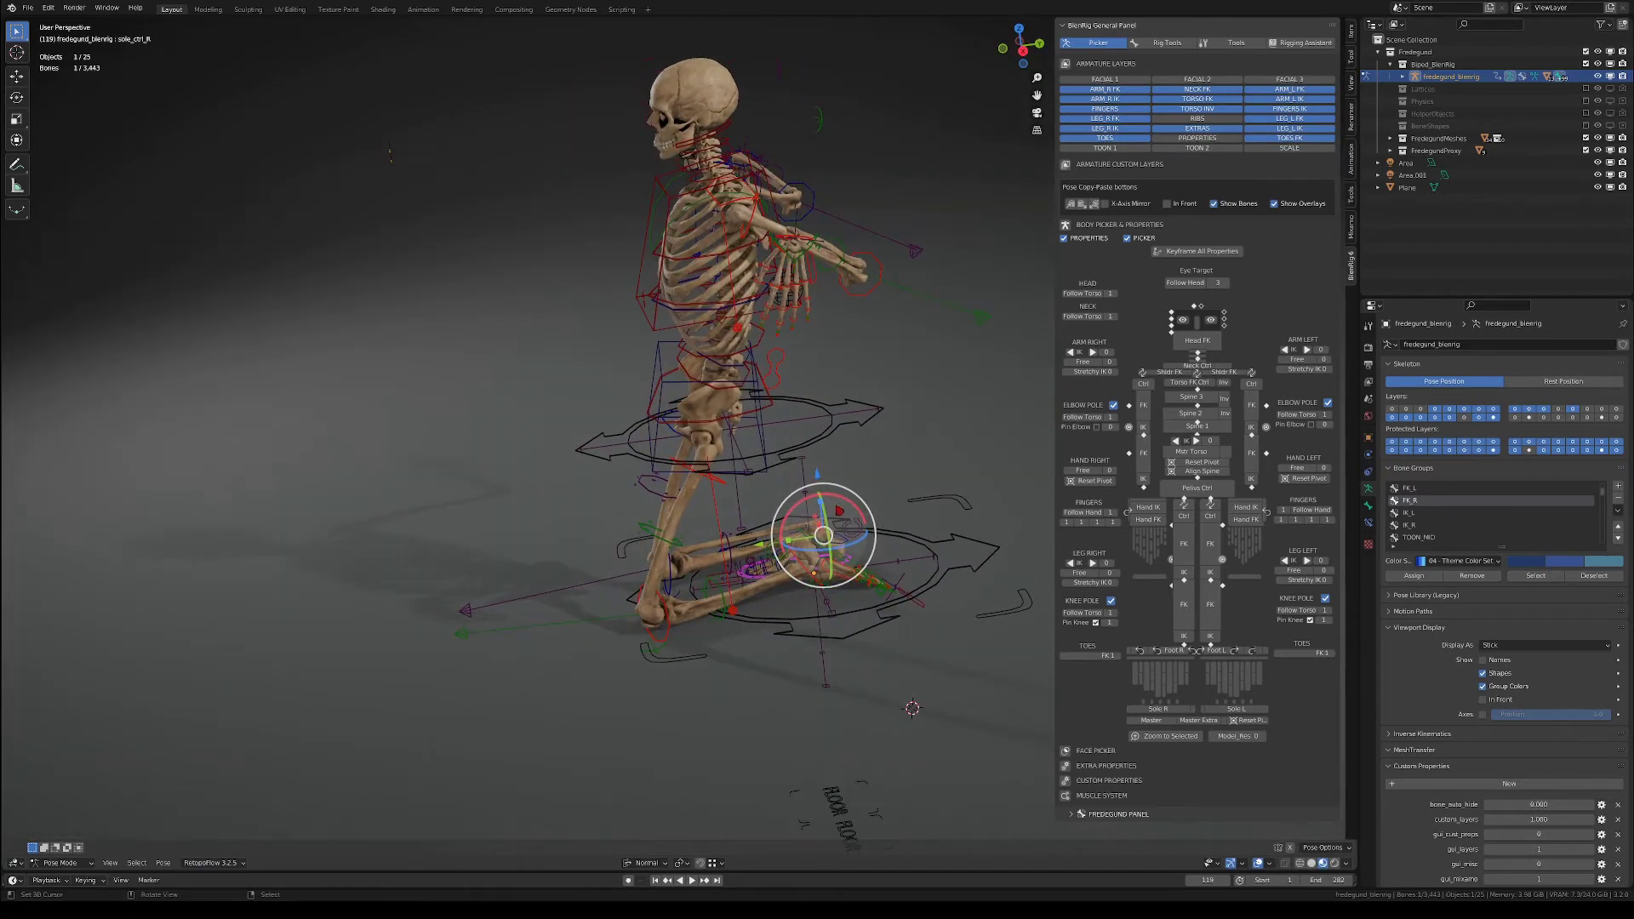
pyautogui.click(390, 153)
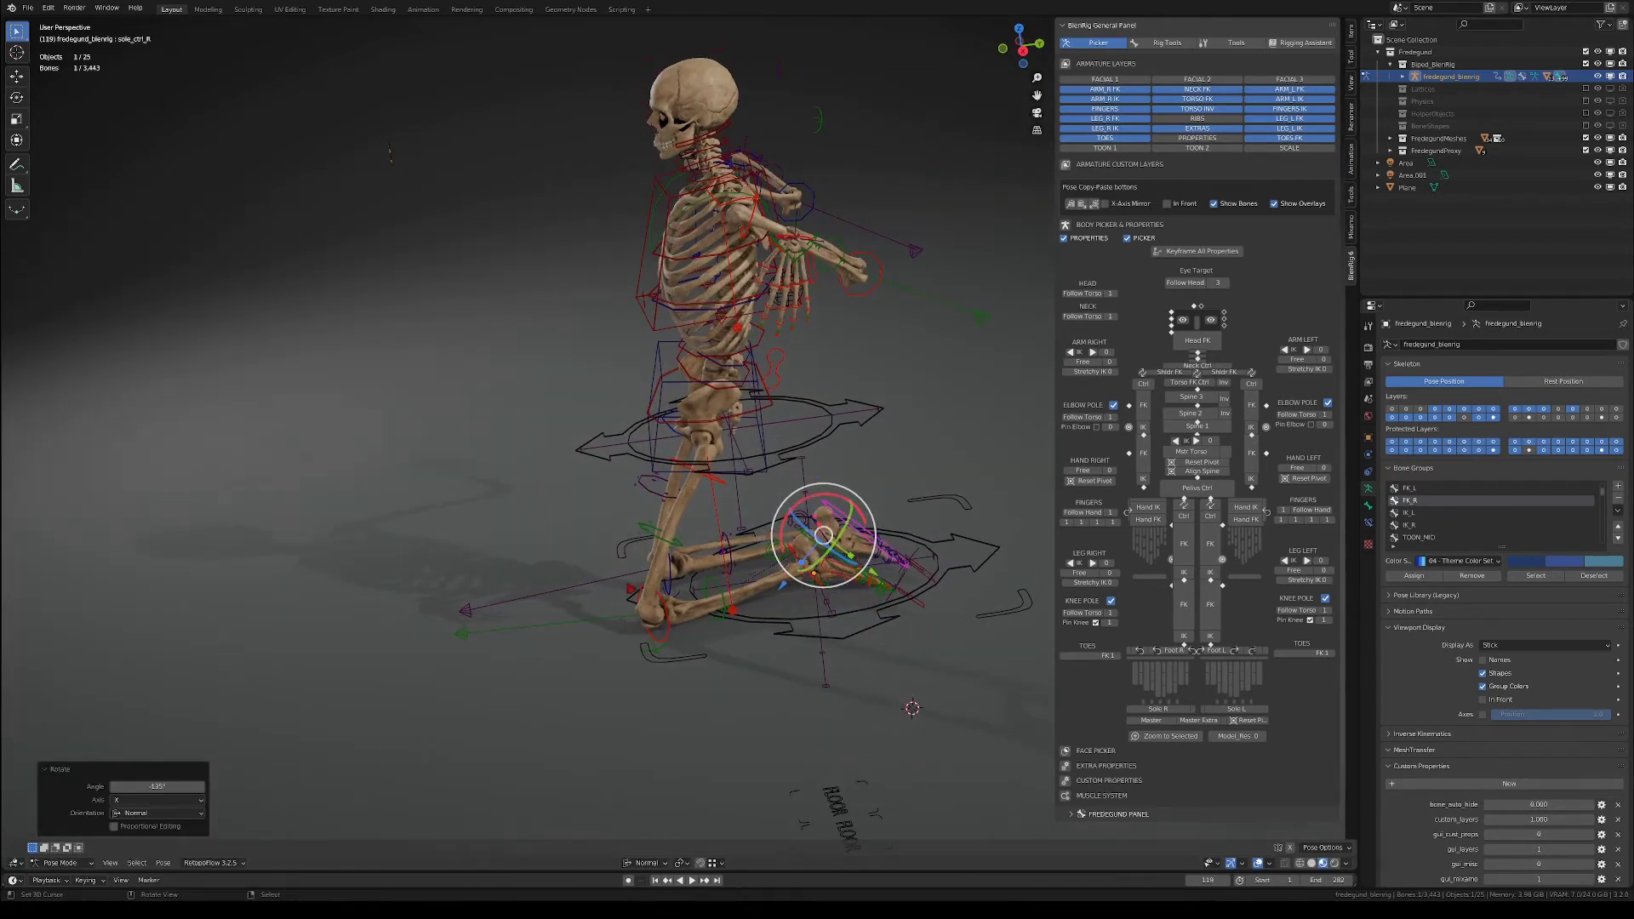
# - Move the left and right knee pin controls to spread the knees apart
pyautogui.moveTo(390, 154); pyautogui.dragTo(436, 135, button='middle')
pyautogui.rightClick(702, 645)
pyautogui.moveTo(703, 645); pyautogui.dragTo(780, 634, button='middle')
pyautogui.press('g')
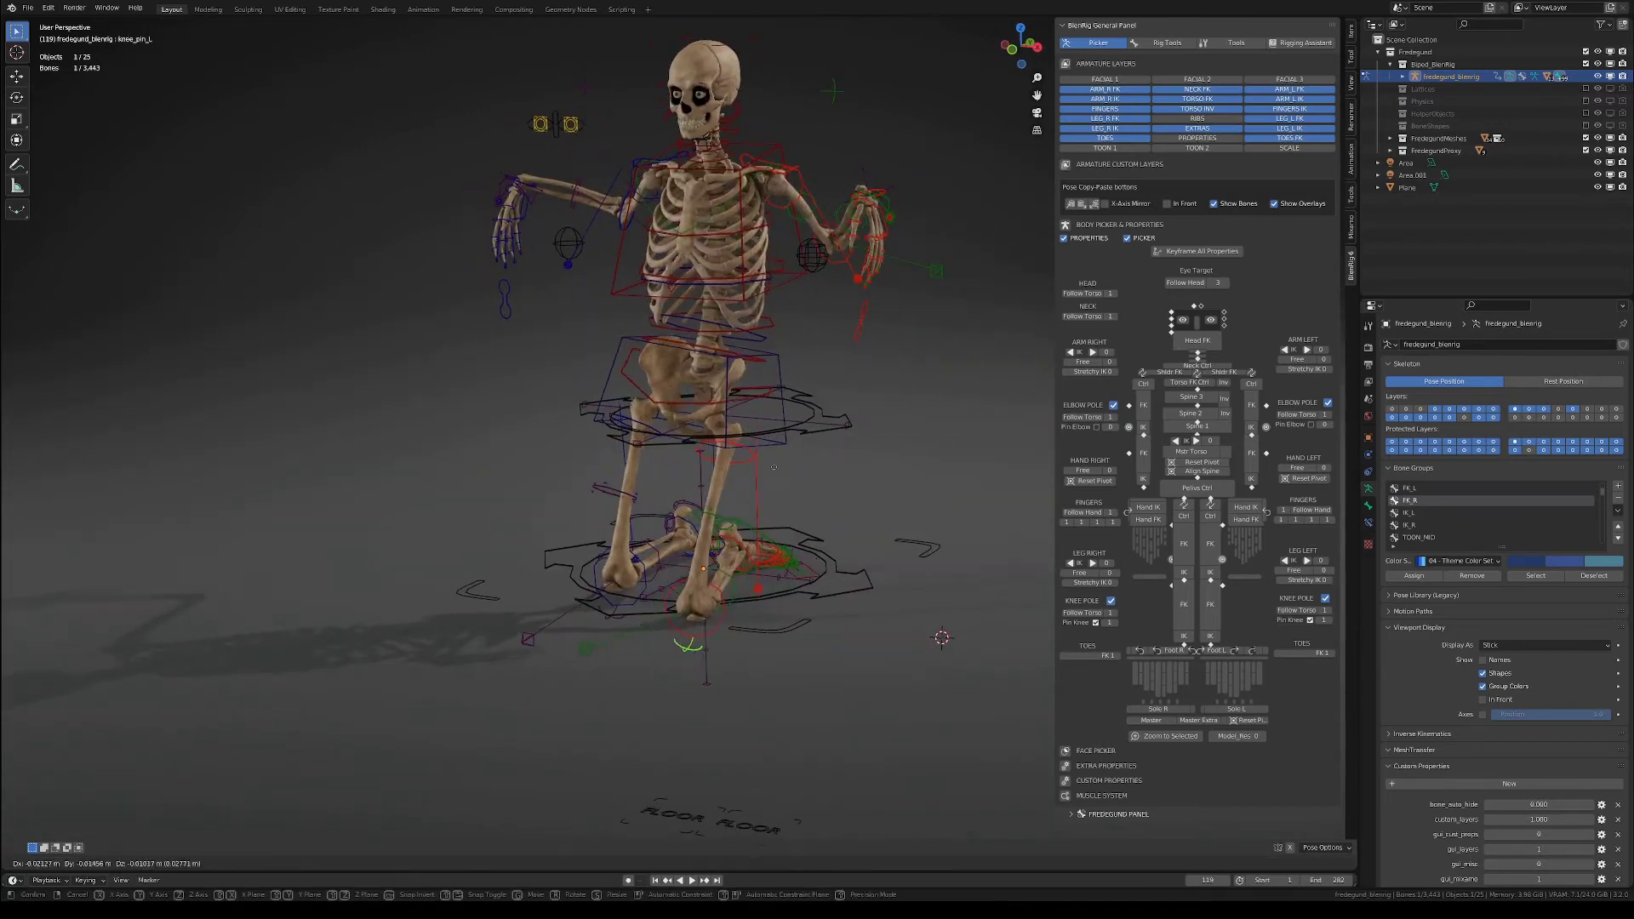
pyautogui.click(861, 465)
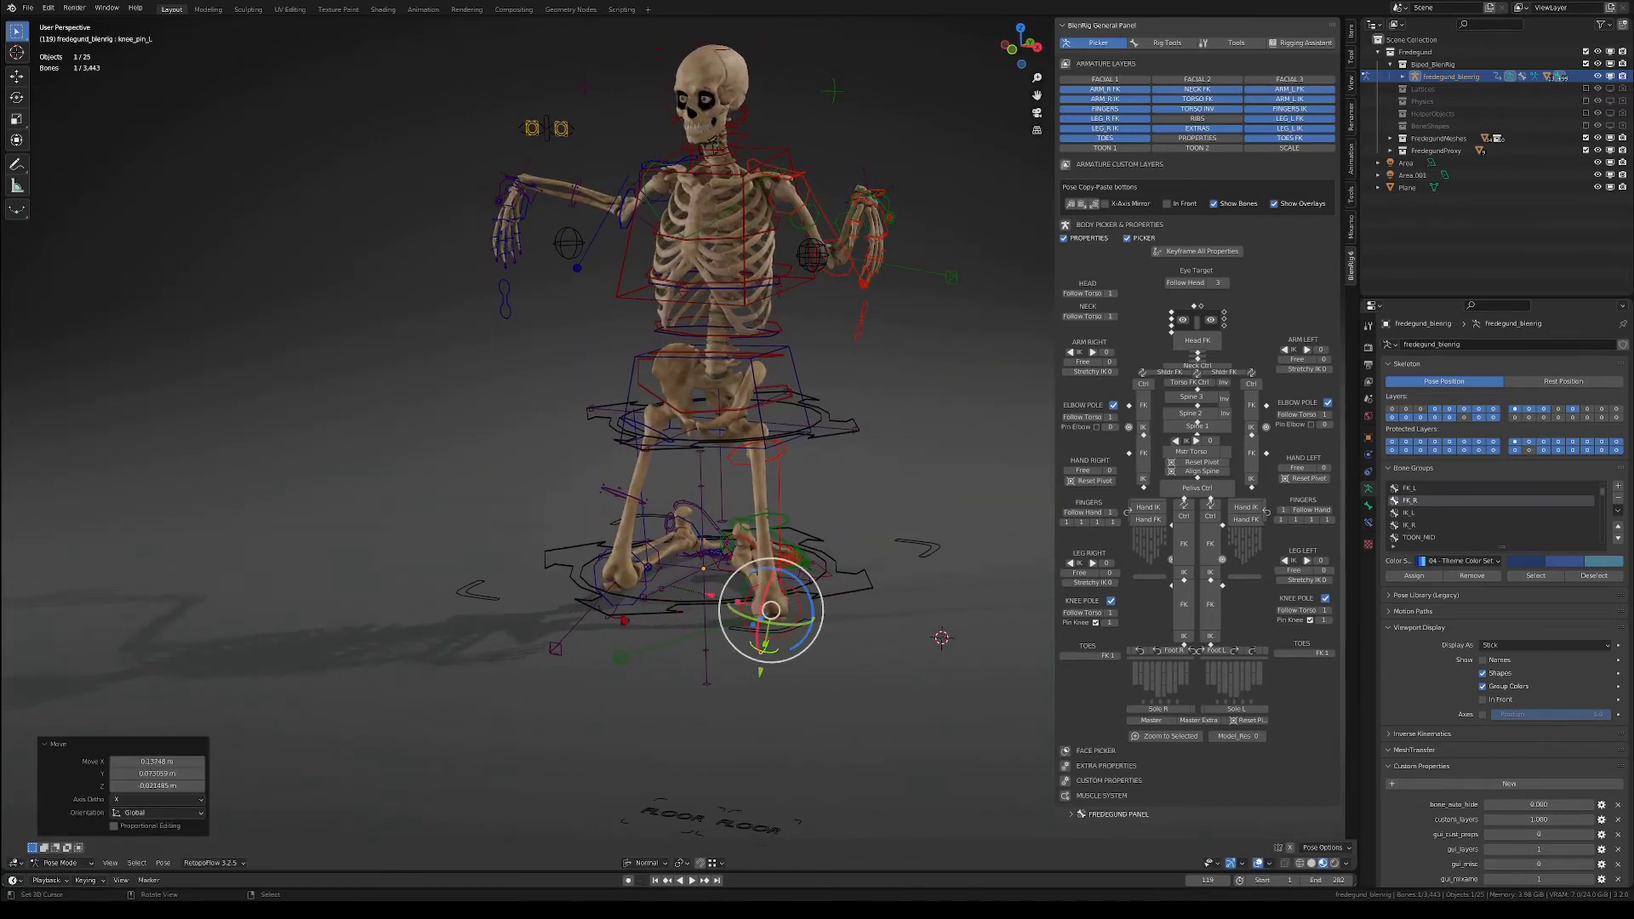
pyautogui.rightClick(860, 575)
pyautogui.moveTo(860, 575); pyautogui.dragTo(842, 574, button='middle')
pyautogui.press('g')
pyautogui.moveTo(609, 579)
pyautogui.mouseDown(button='middle')
pyautogui.moveTo(596, 582)
pyautogui.moveTo(630, 587)
pyautogui.mouseUp(button='middle')
pyautogui.click(541, 591)
# - Move the master torso while both knees stay pinned to the floor
pyautogui.rightClick(784, 460)
pyautogui.press('g')
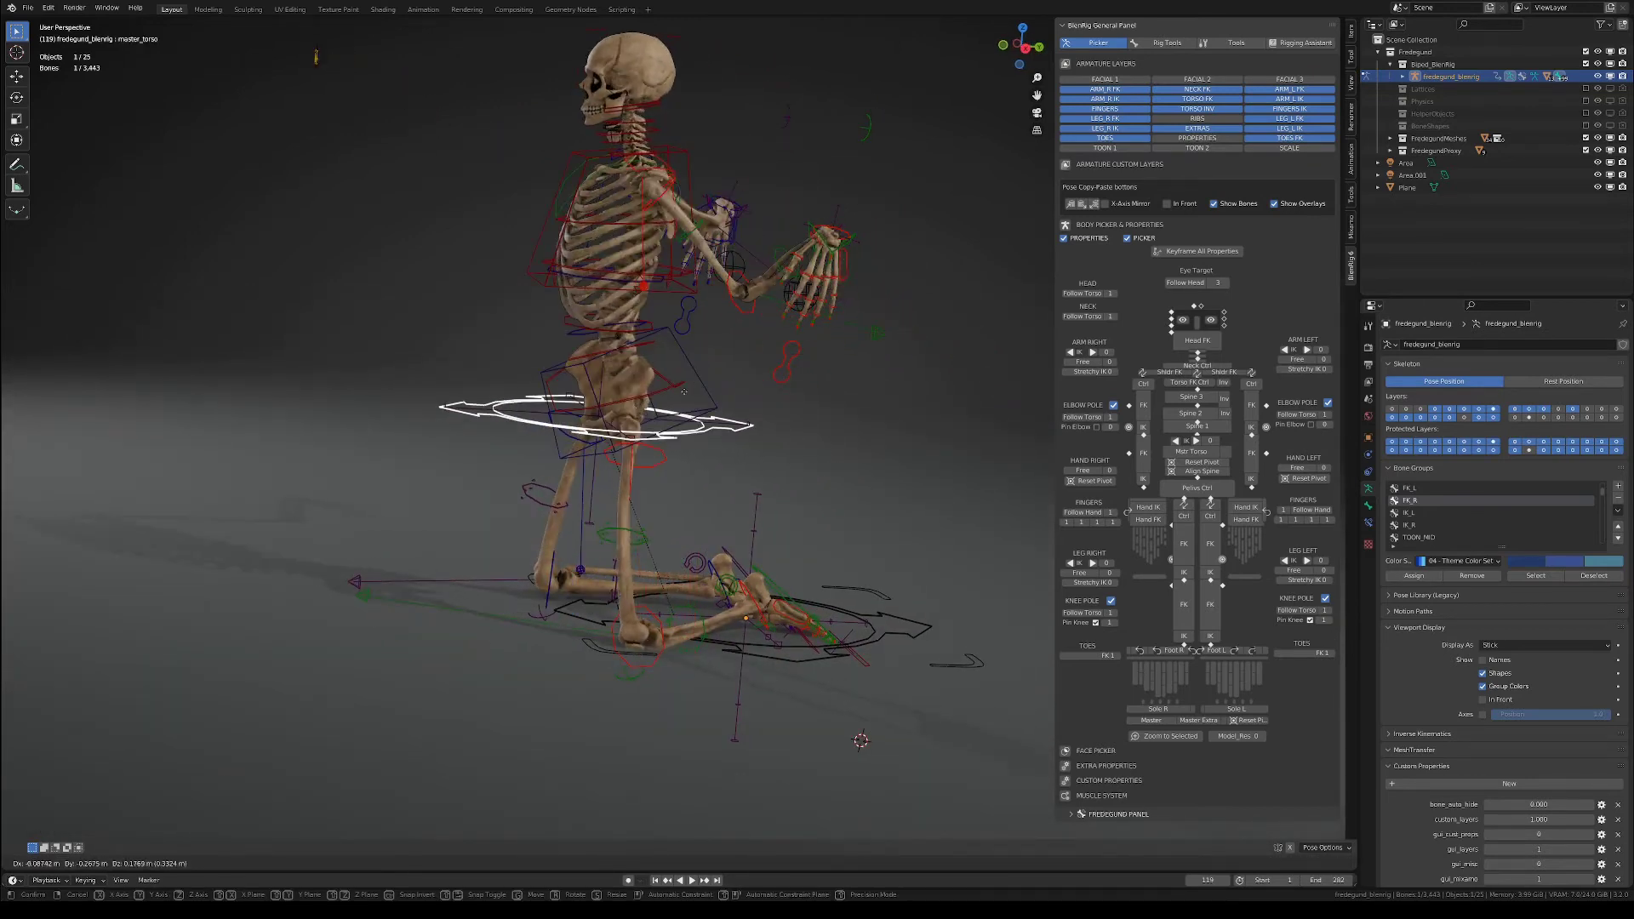
pyautogui.click(806, 401)
pyautogui.scroll(-3, 805, 401)
pyautogui.moveTo(805, 401); pyautogui.dragTo(845, 396, button='middle')
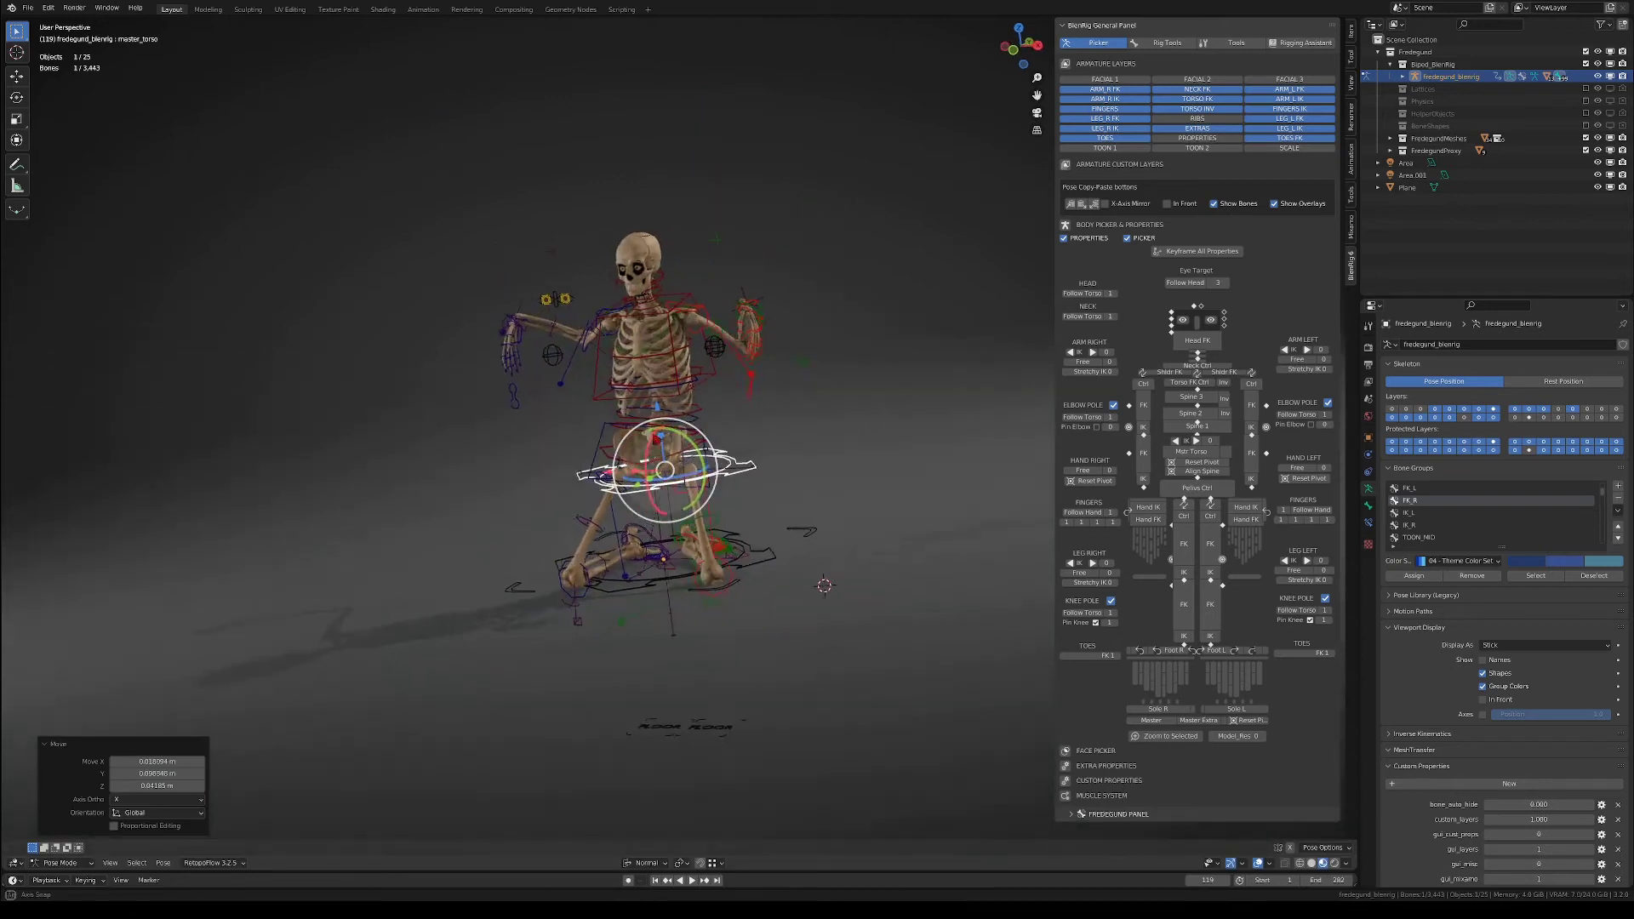
pyautogui.scroll(4, 767, 647)
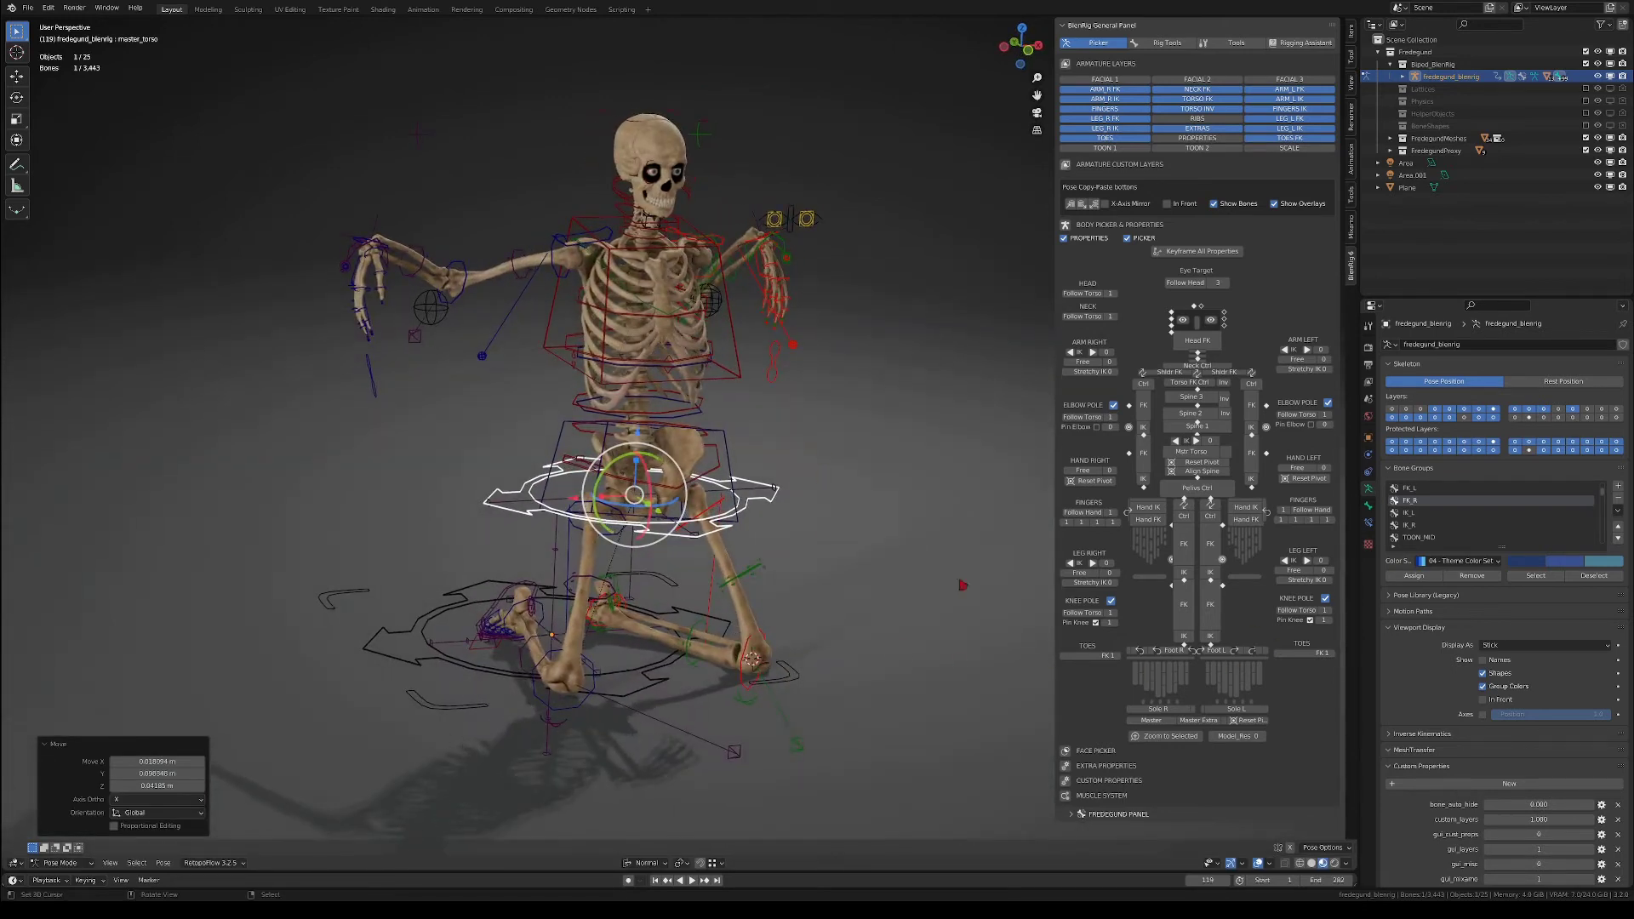
# - Select all rig controls and clear their location and rotation to return to the rest pose
pyautogui.press('a')
pyautogui.press('a')
pyautogui.hotkey('alt', 'g')
pyautogui.hotkey('alt', 'r')
pyautogui.scroll(-4, 739, 587)
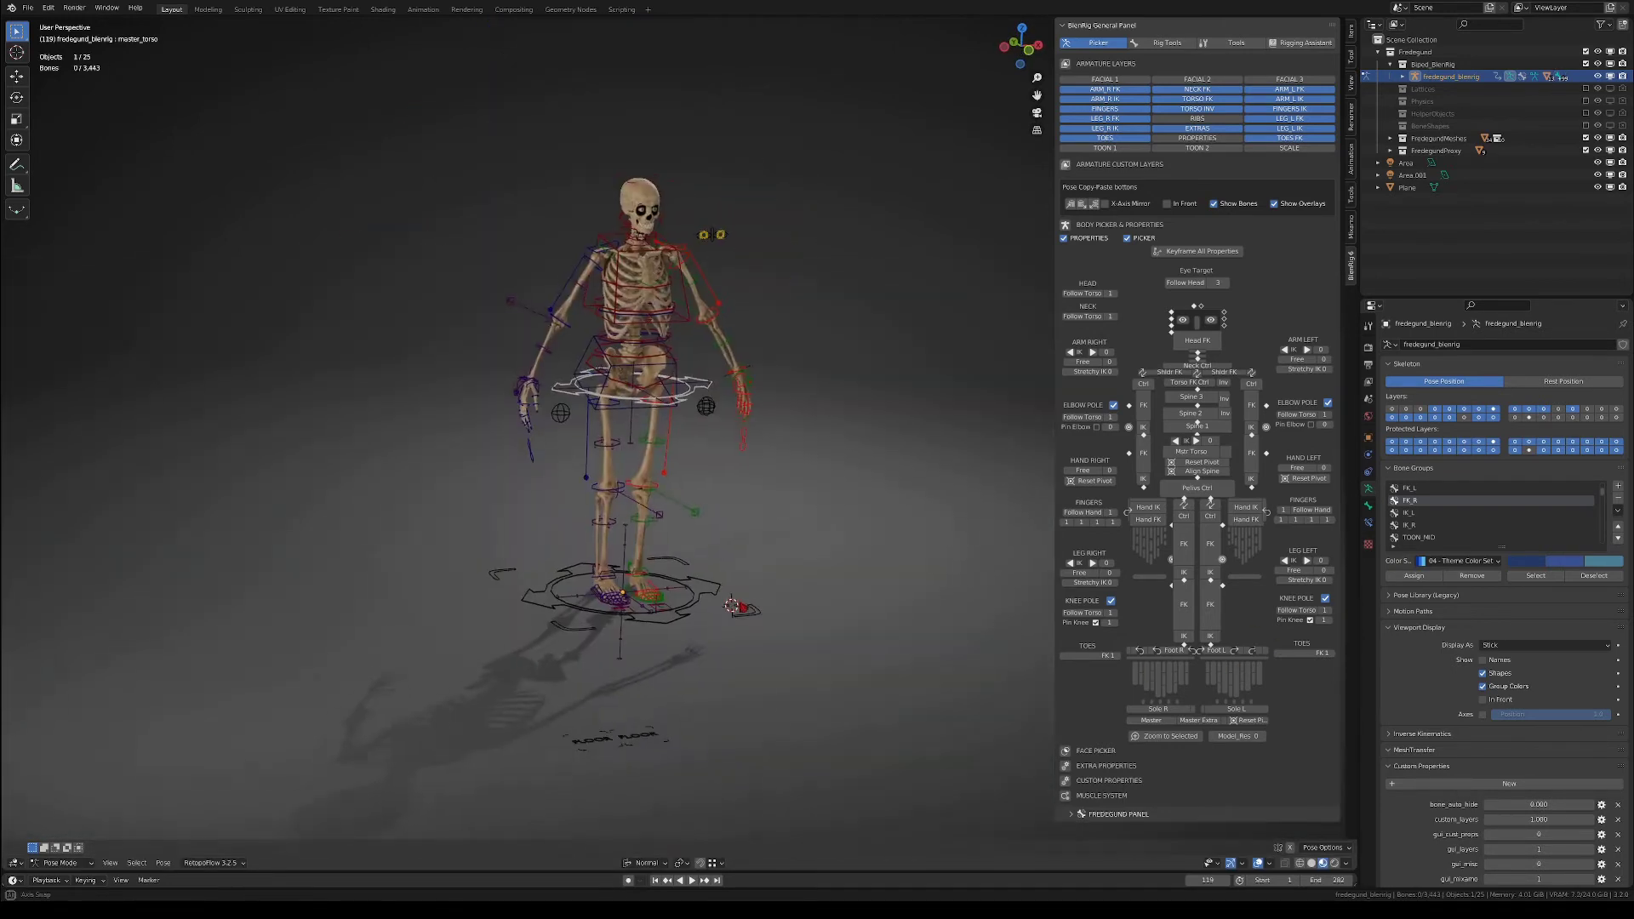
pyautogui.moveTo(740, 588); pyautogui.dragTo(782, 566, button='middle')
pyautogui.press('a')
pyautogui.scroll(2, 912, 510)
pyautogui.scroll(-2, 852, 464)
pyautogui.moveTo(850, 463); pyautogui.dragTo(830, 462, button='middle')
pyautogui.press('a')
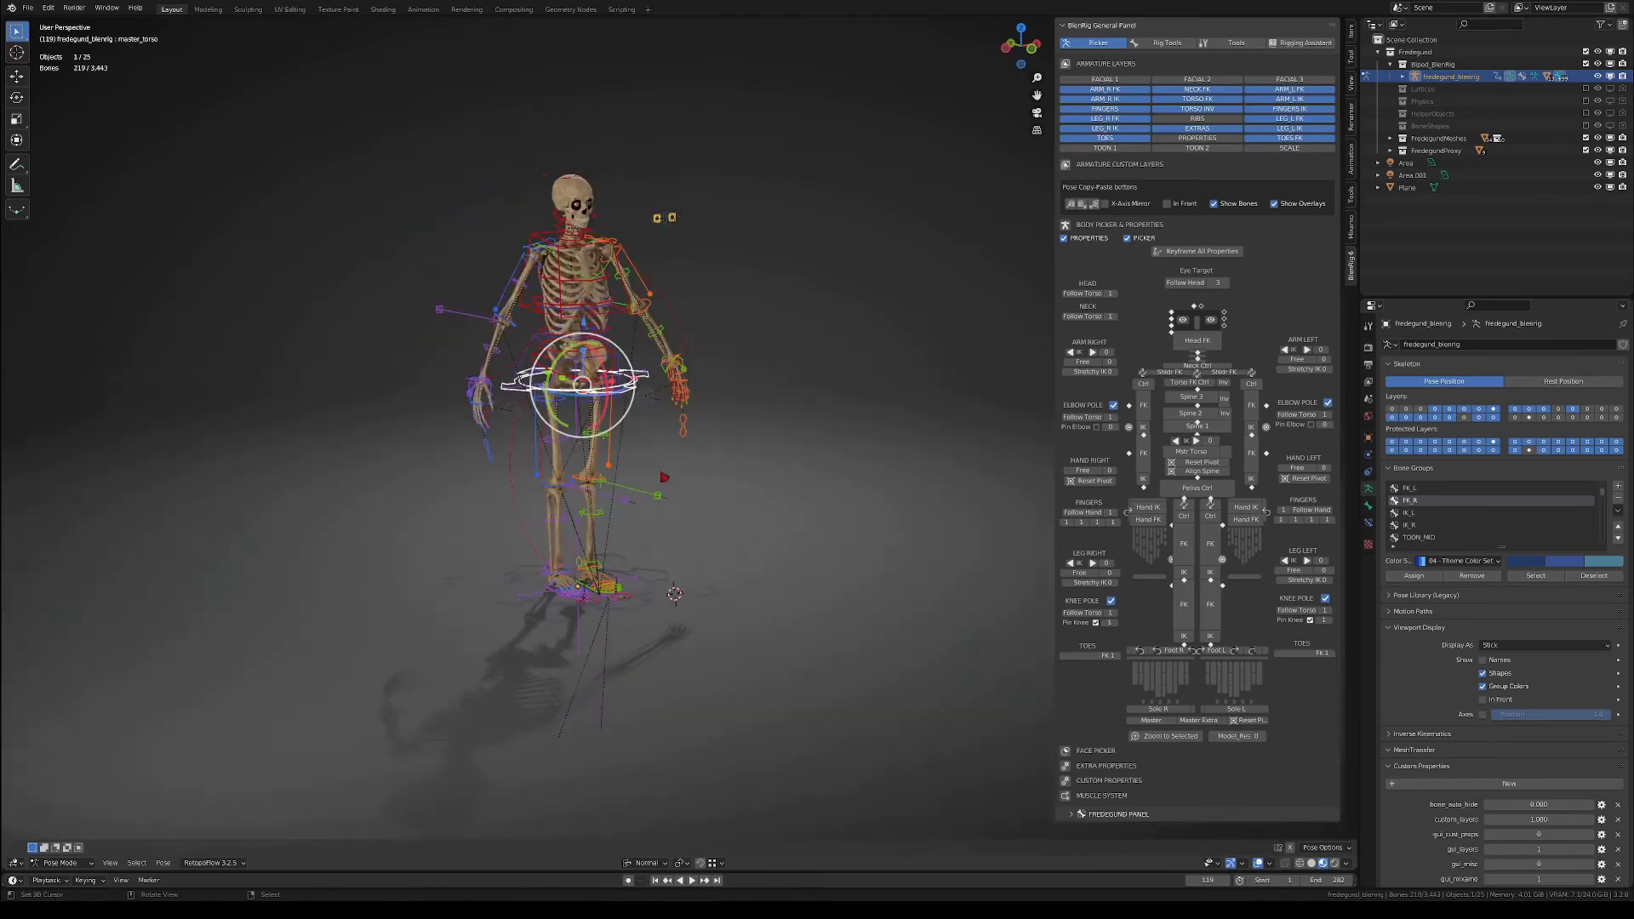
pyautogui.scroll(3, 741, 370)
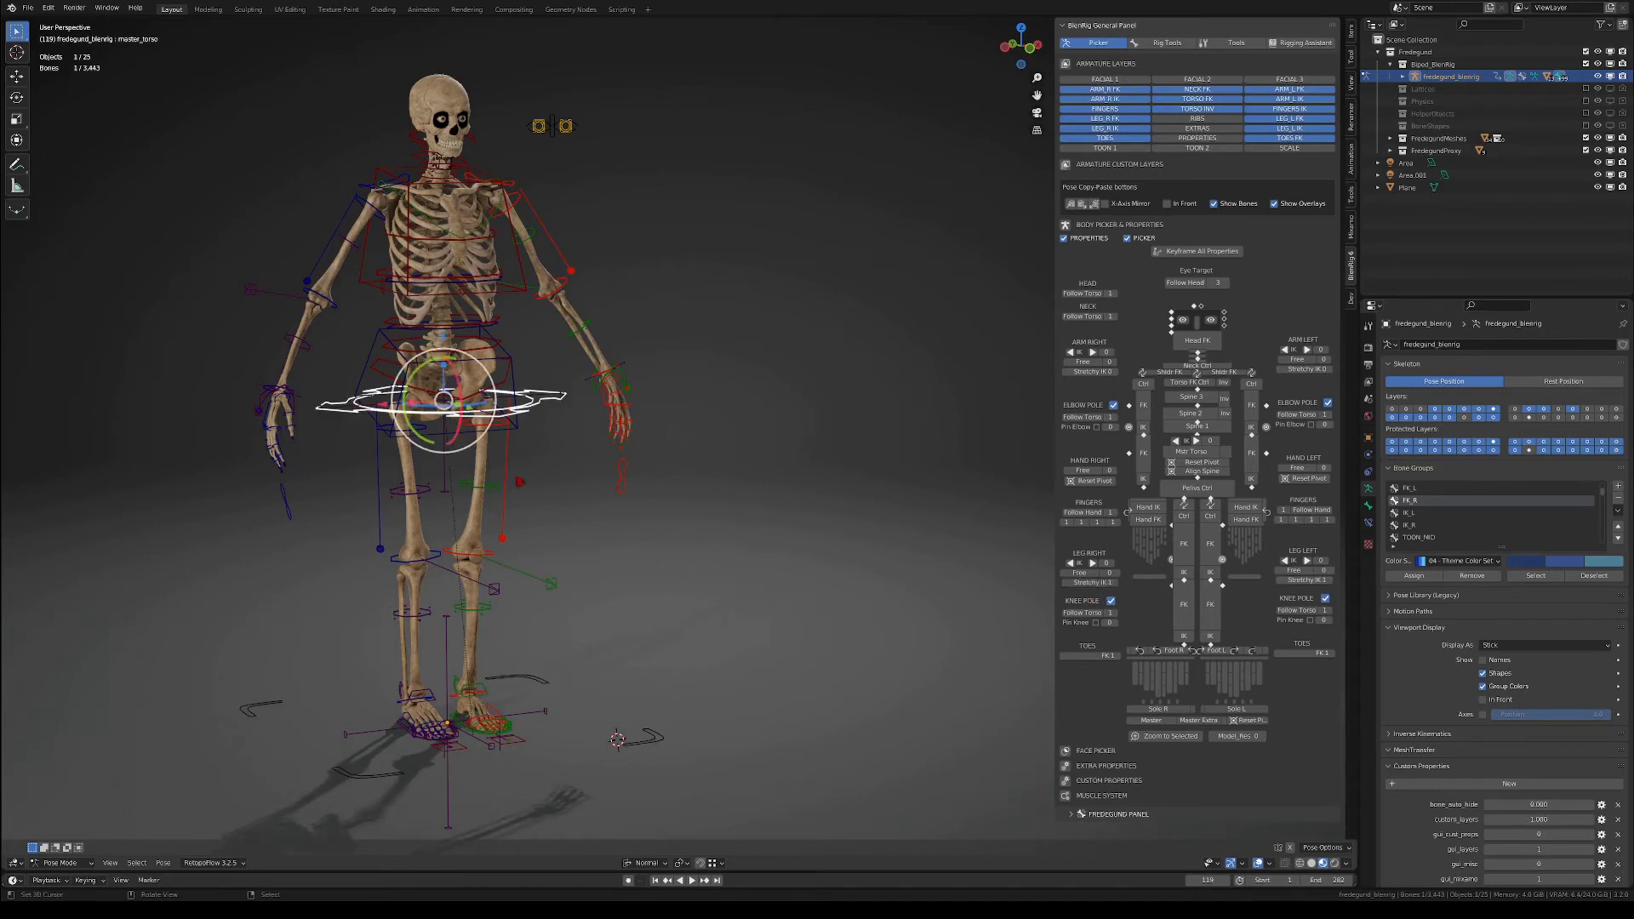
# - Lower the master torso into a kneel again and turn on Pin Knee for both legs
pyautogui.moveTo(520, 482); pyautogui.dragTo(596, 477, button='middle')
pyautogui.press('g')
pyautogui.click(688, 628)
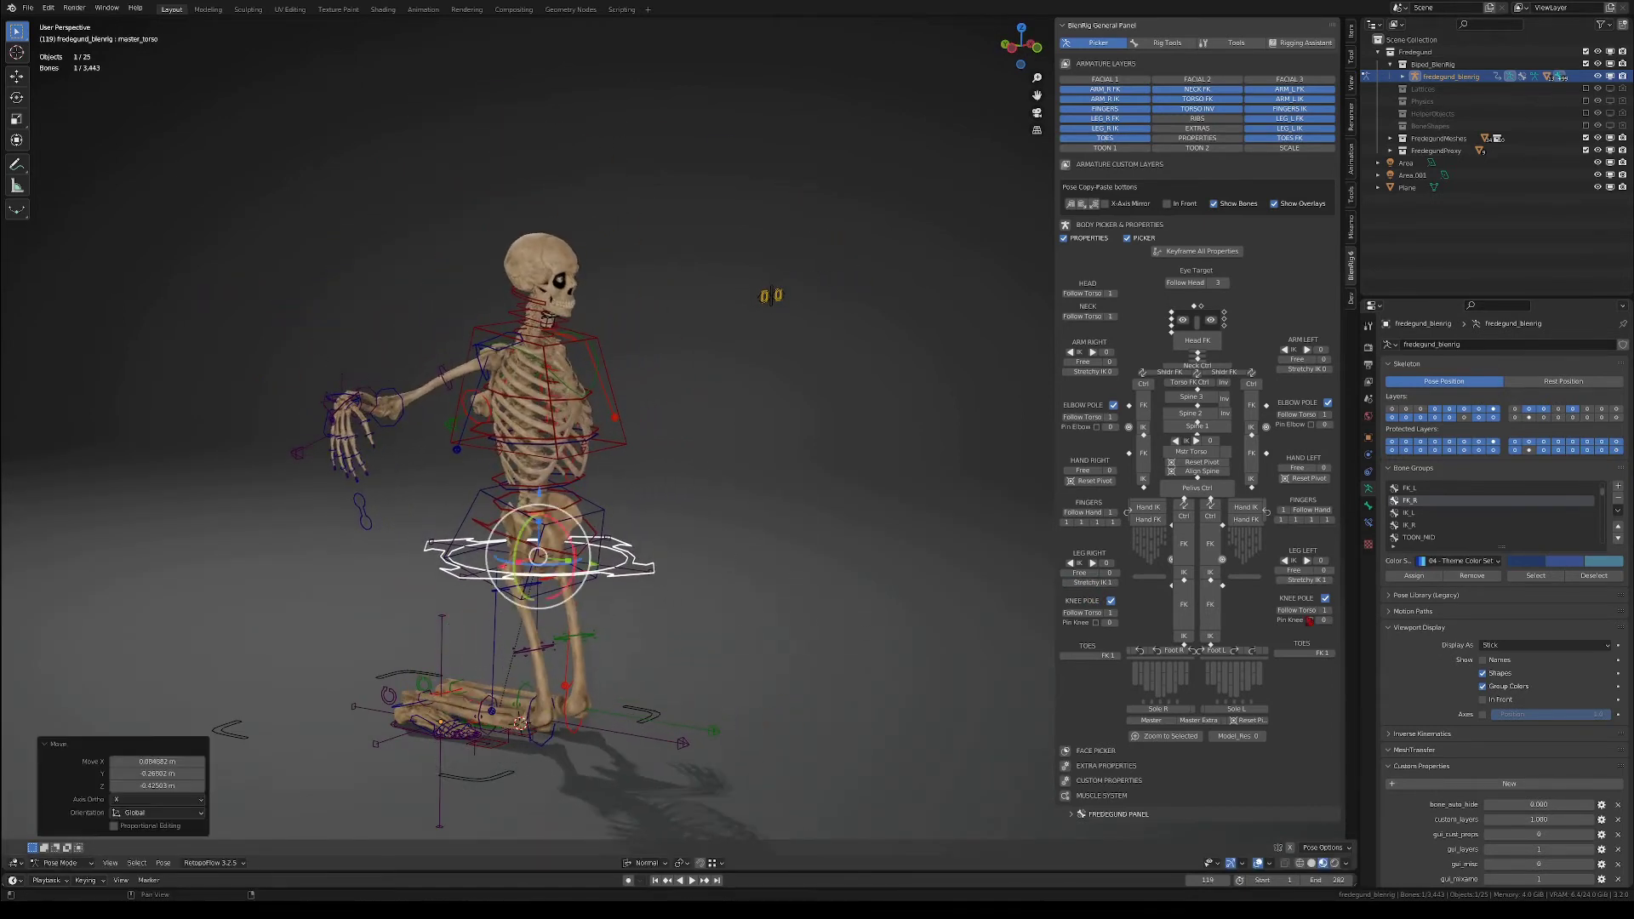
pyautogui.click(1097, 627)
# - Try moving the master torso again with the knees pinned in the new kneeling pose
pyautogui.rightClick(596, 708)
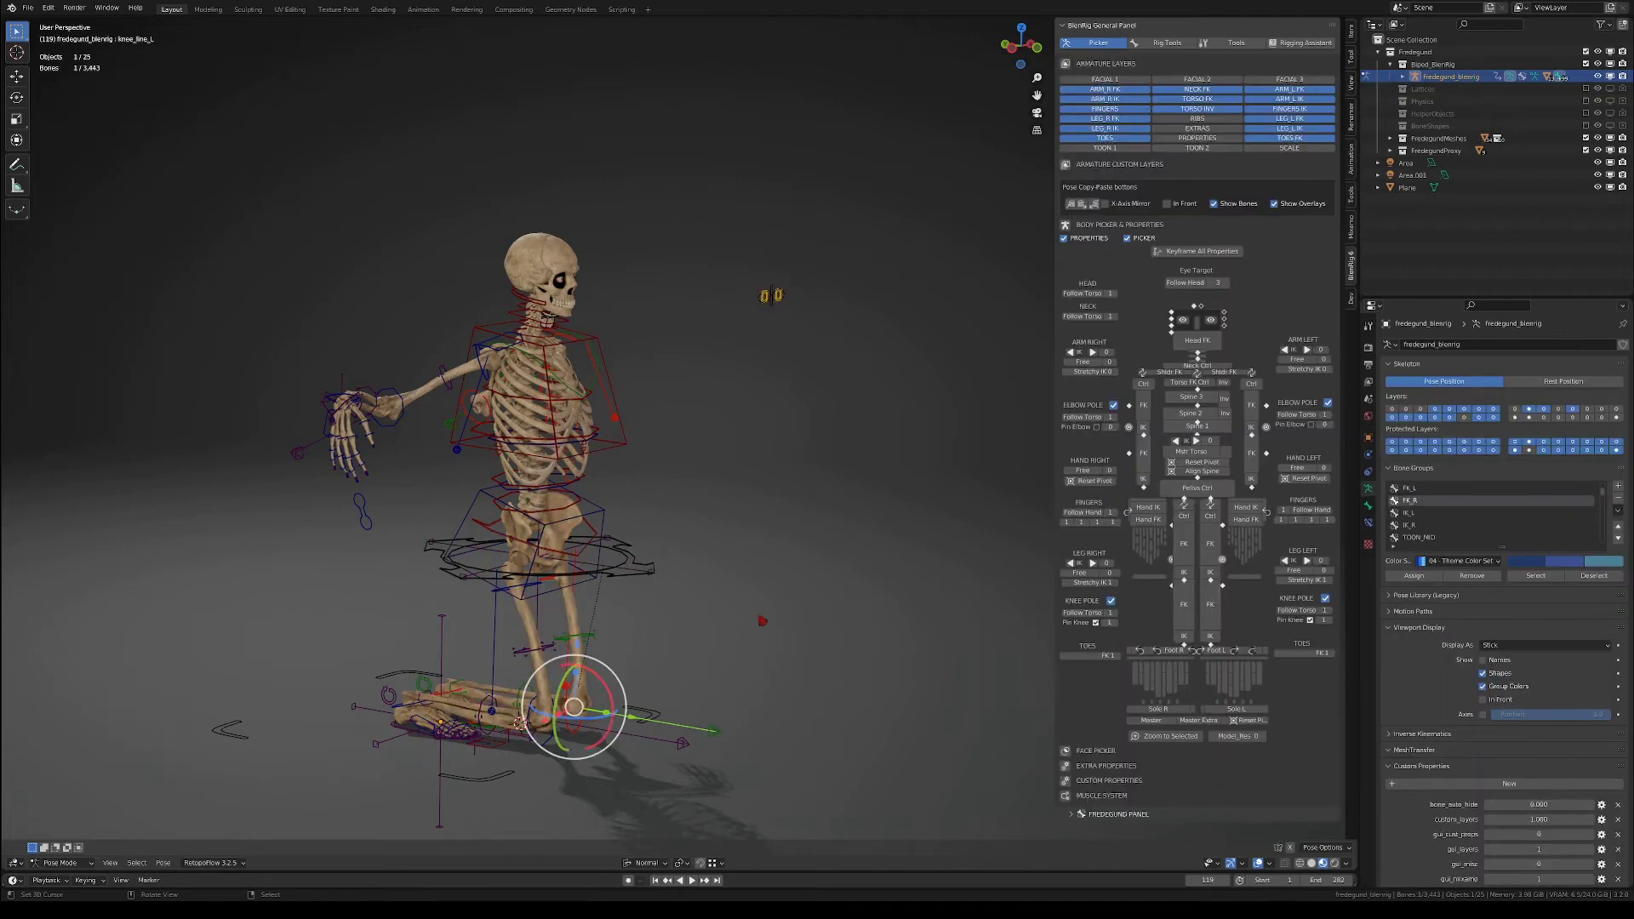
pyautogui.keyDown('shift'); pyautogui.moveTo(596, 708); pyautogui.dragTo(652, 597, button='middle'); pyautogui.keyUp('shift')
pyautogui.moveTo(652, 597); pyautogui.dragTo(626, 597, button='middle')
pyautogui.rightClick(677, 460)
pyautogui.press('g')
pyautogui.rightClick(630, 442)
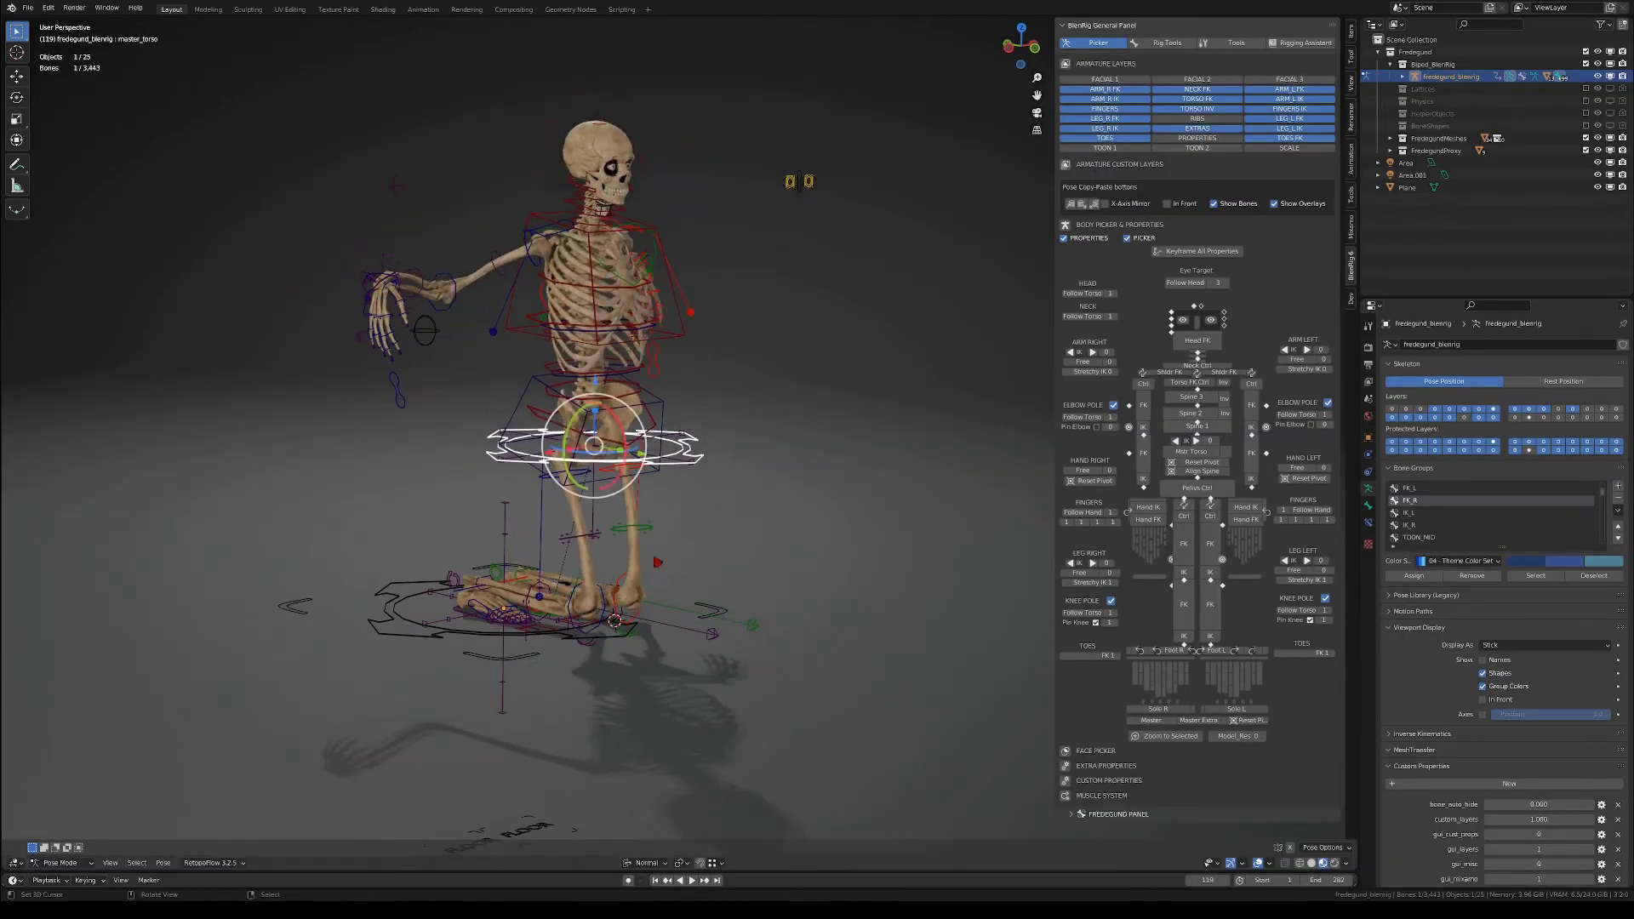
# - Try moving the pinned knees' controls one after the other
pyautogui.rightClick(640, 603)
pyautogui.press('g')
pyautogui.rightClick(669, 610)
pyautogui.moveTo(669, 610); pyautogui.dragTo(528, 600, button='middle')
pyautogui.rightClick(570, 600)
pyautogui.press('g')
pyautogui.rightClick(553, 606)
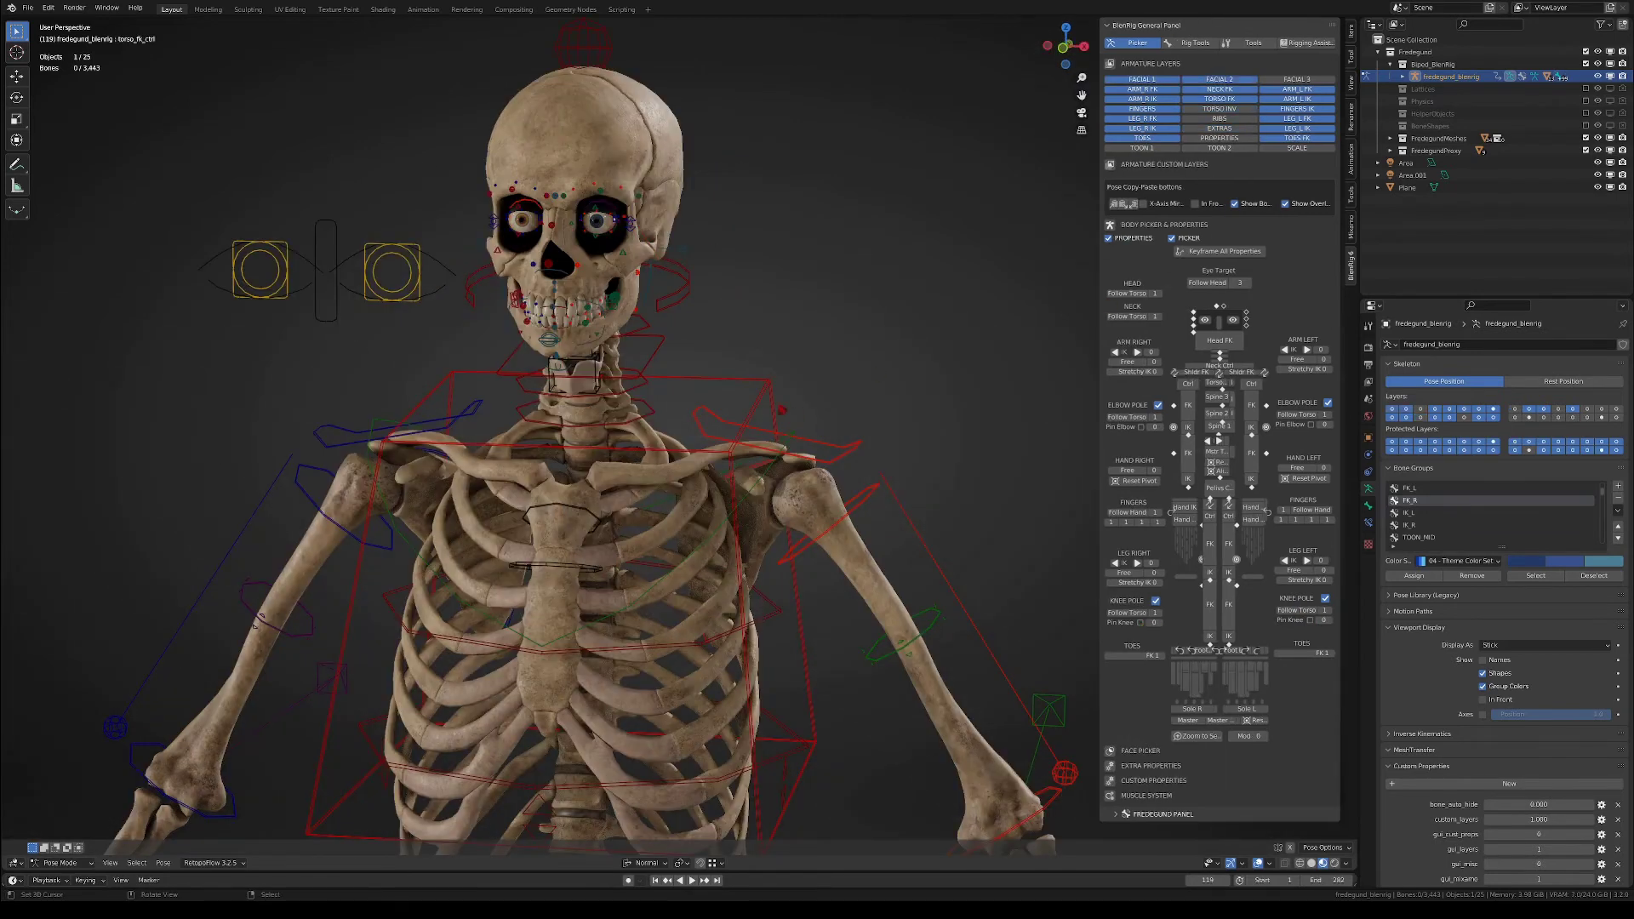
# - Try rotating the torso FK control freely while the head and neck follow the torso
pyautogui.rightClick(768, 412)
pyautogui.press('r')
pyautogui.press('r')
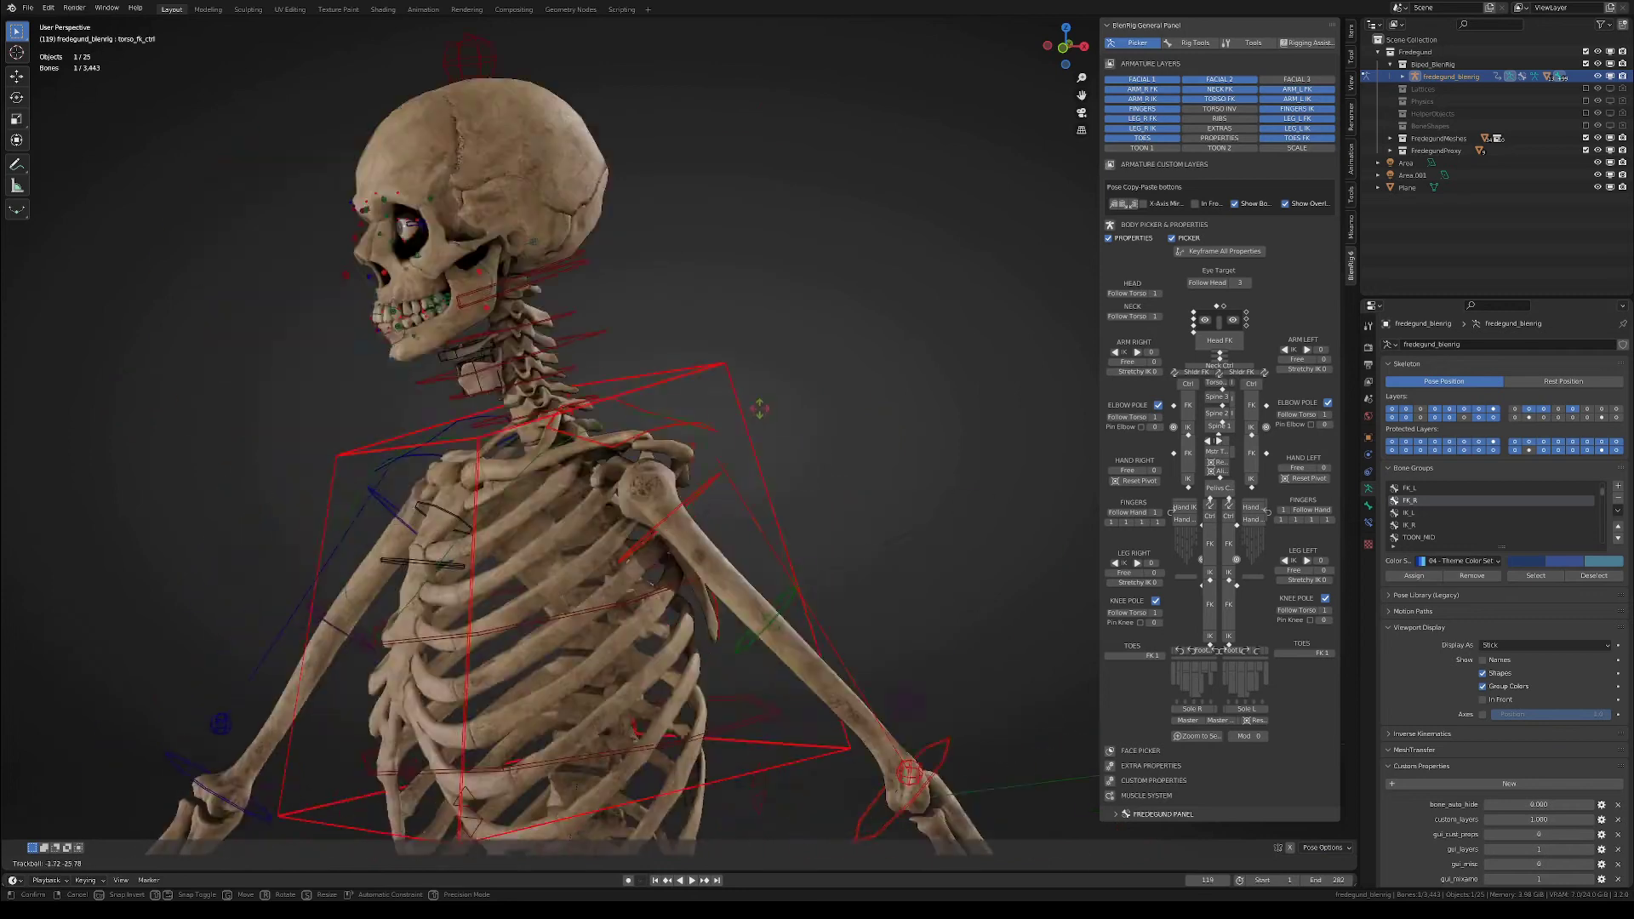
pyautogui.rightClick(1112, 351)
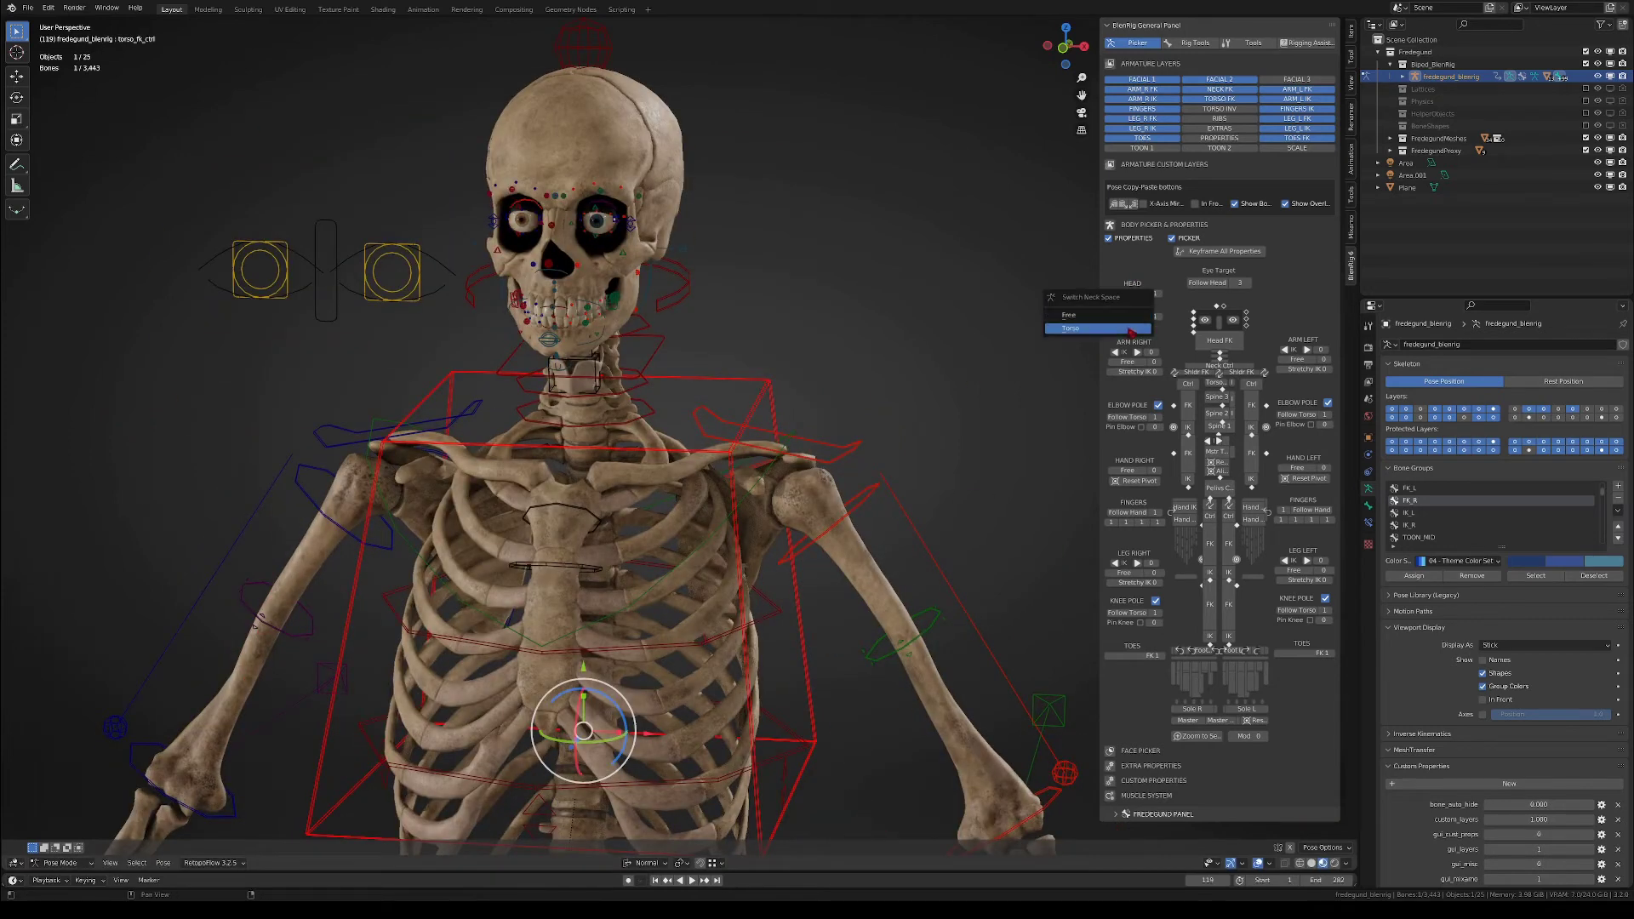
# - Switch the neck space to Free and try rotating the torso FK control again
pyautogui.click(1106, 316)
pyautogui.press('r')
pyautogui.press('r')
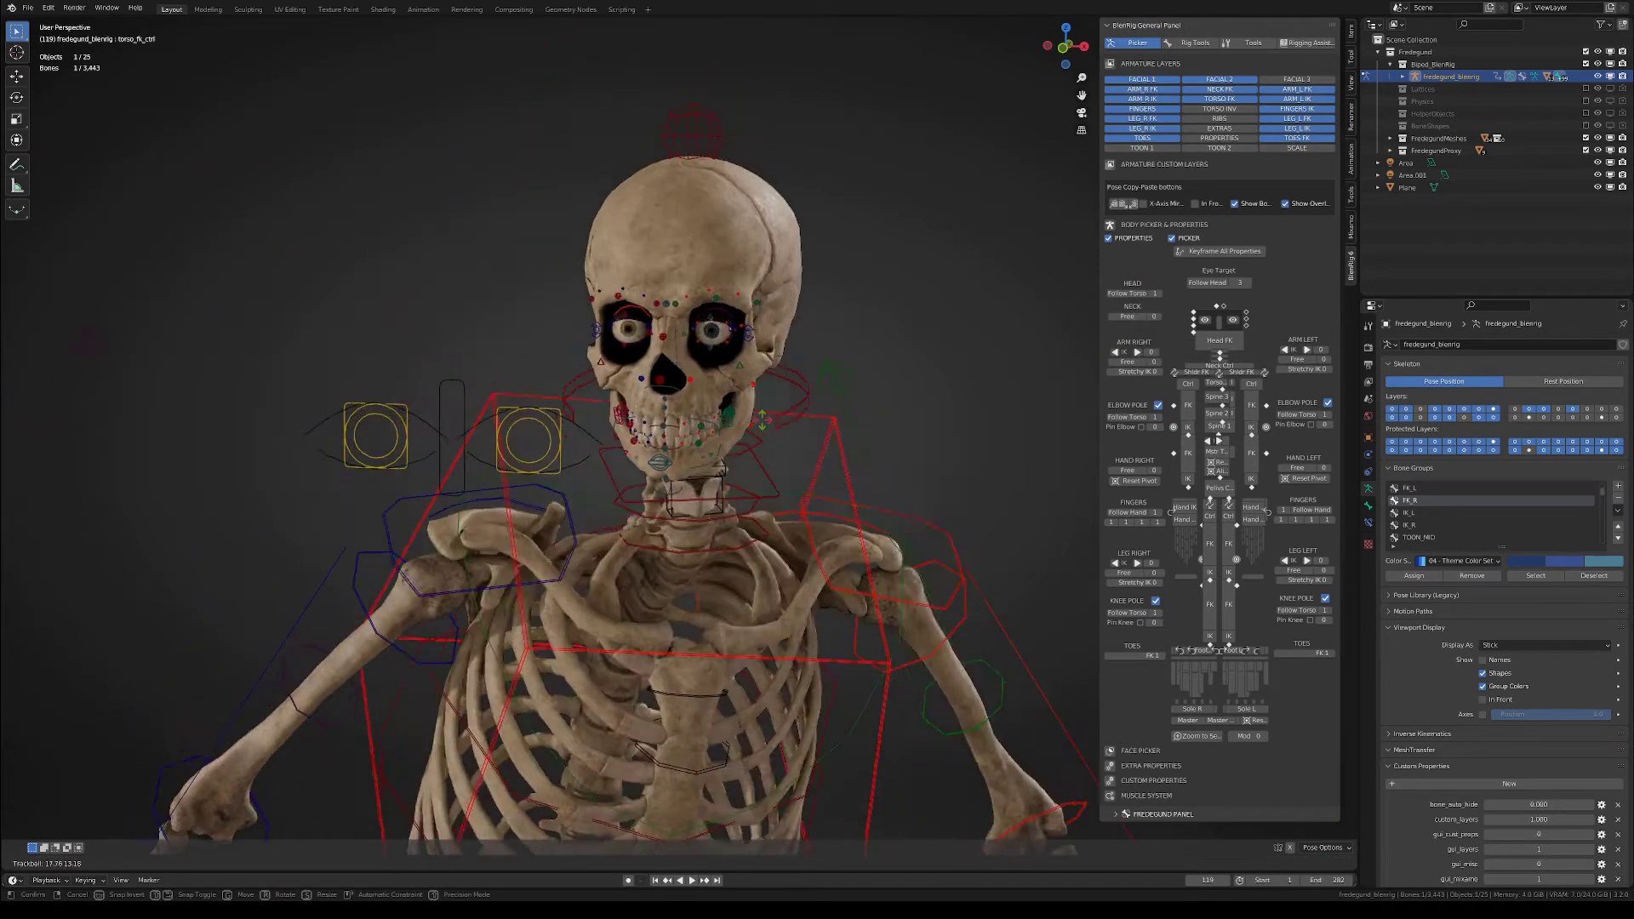
pyautogui.rightClick(792, 401)
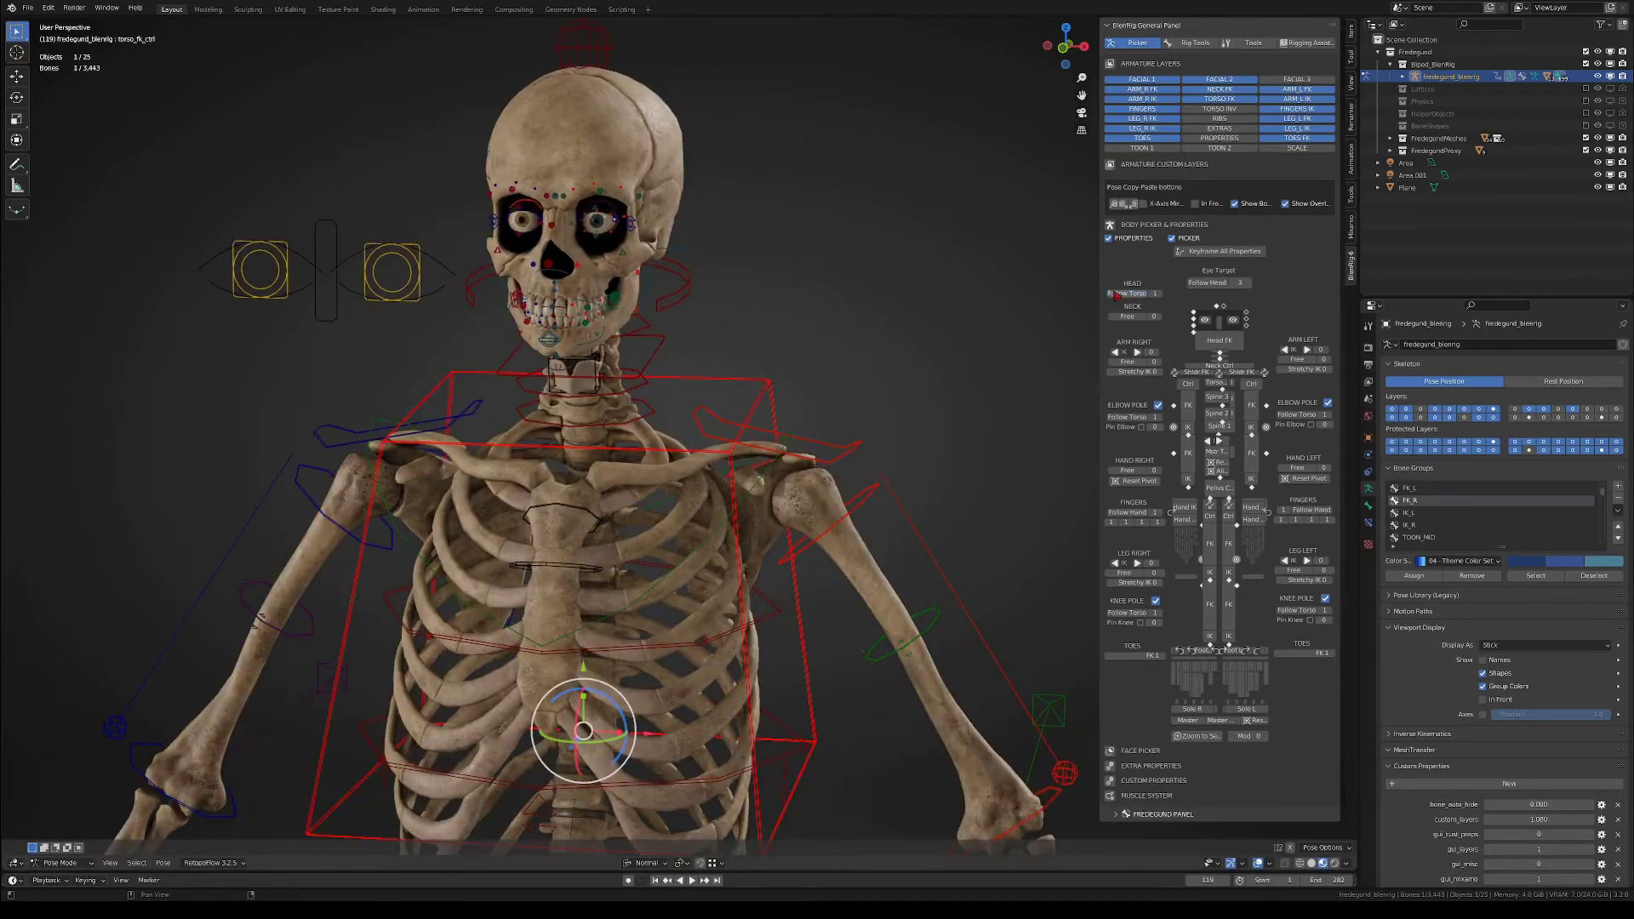
# - With the head space also switched to Free, try rotating the torso FK control
pyautogui.press('r')
pyautogui.press('r')
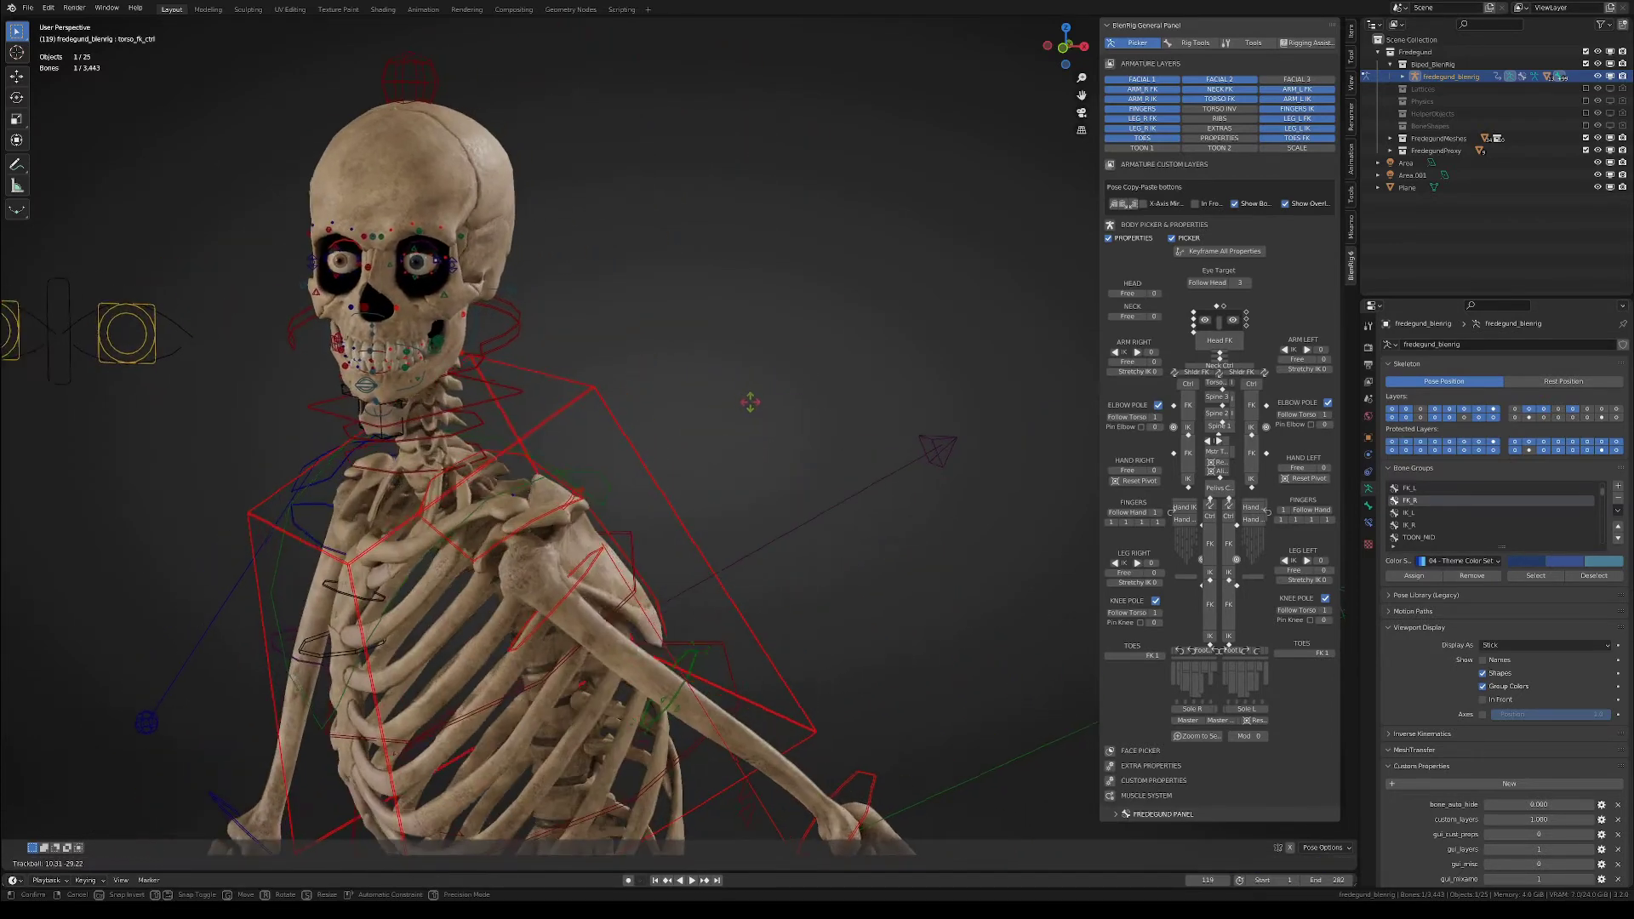
pyautogui.rightClick(754, 400)
# - Switch the neck space back to Torso and try rotating the torso FK control with only the head free
pyautogui.click(1123, 317)
pyautogui.click(1117, 328)
pyautogui.press('r')
pyautogui.press('r')
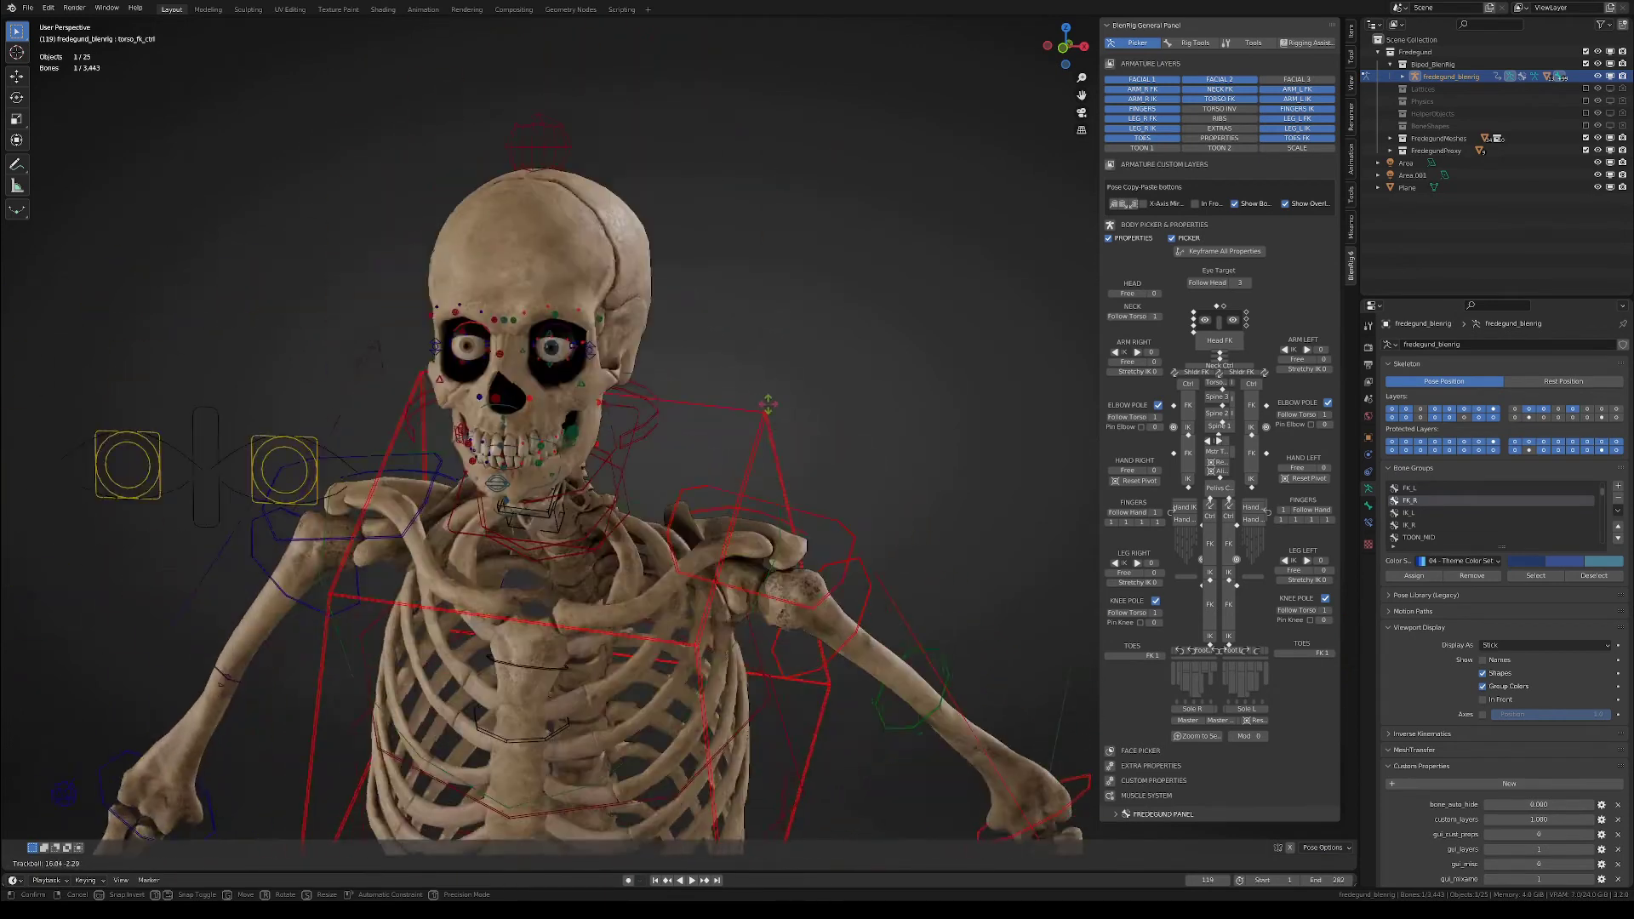
pyautogui.rightClick(767, 403)
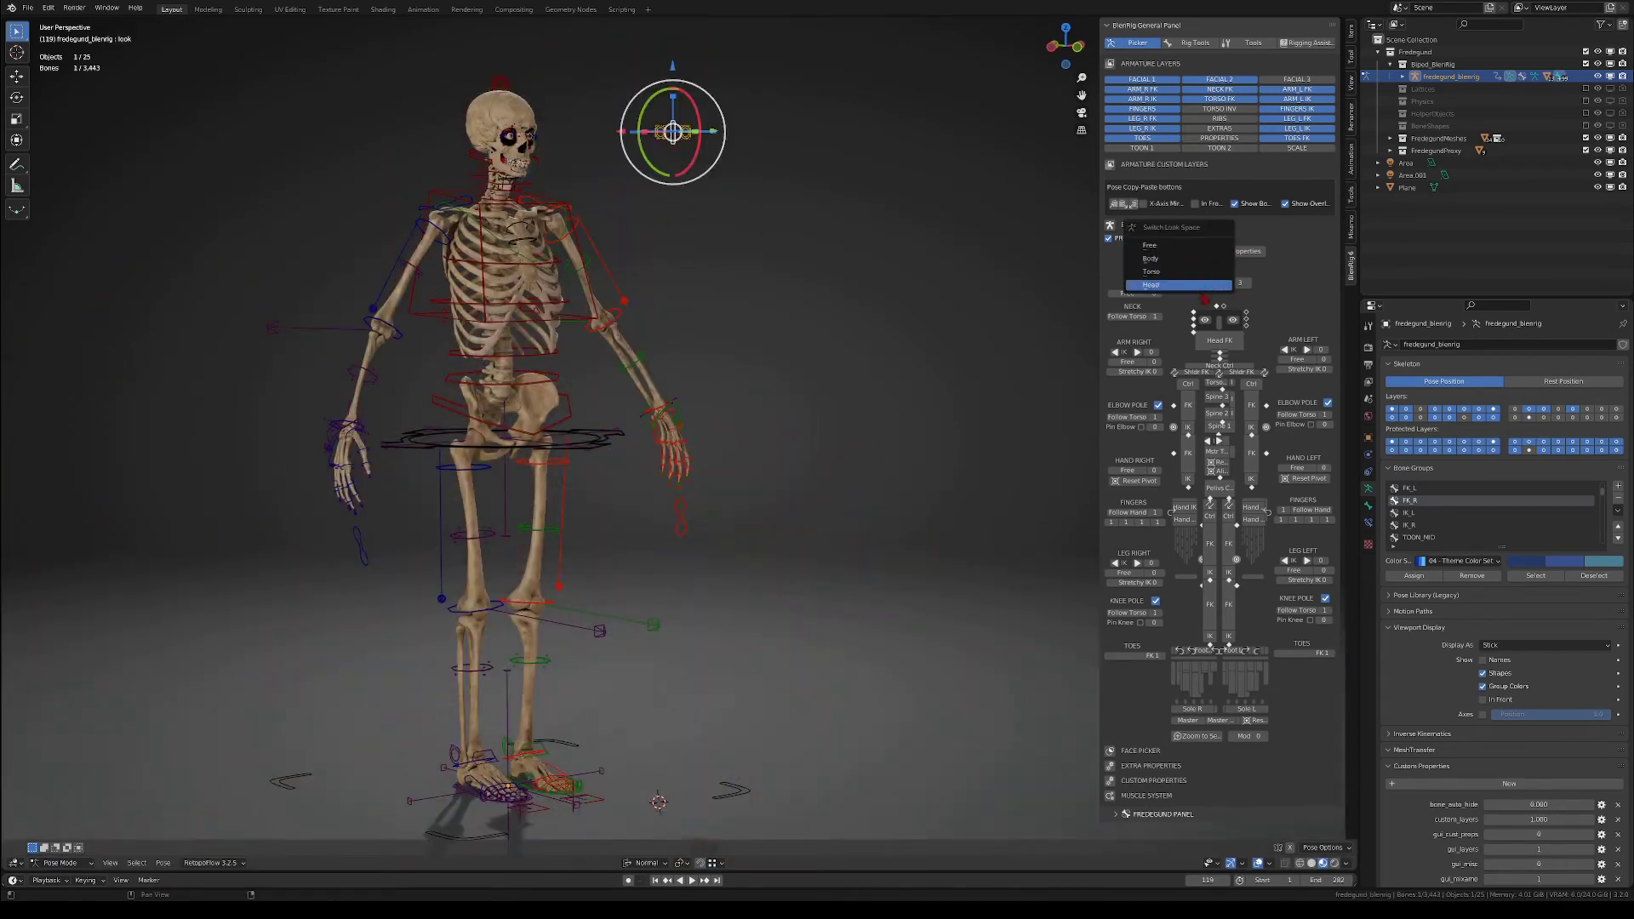
# - Try rotating the head FK control with the eye target following the head, and again with the look space set to Torso
pyautogui.rightClick(587, 200)
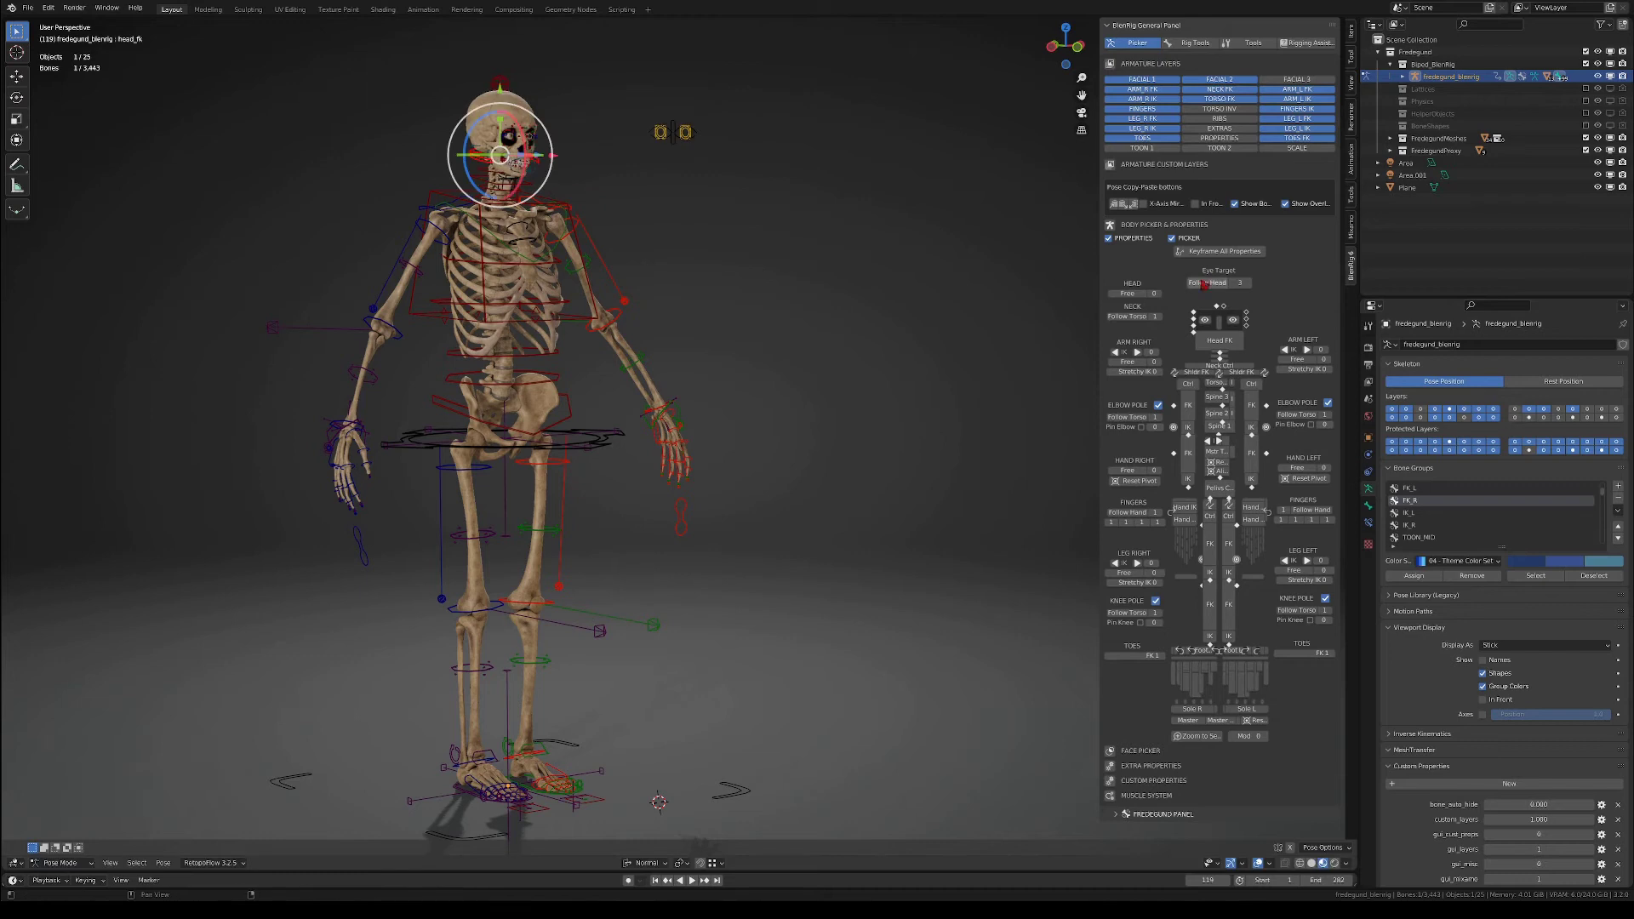
pyautogui.click(1198, 282)
pyautogui.click(1192, 267)
pyautogui.press('r')
# - Try rotating the master torso control with the eye target following the torso
pyautogui.click(621, 438)
pyautogui.press('r')
pyautogui.press('r')
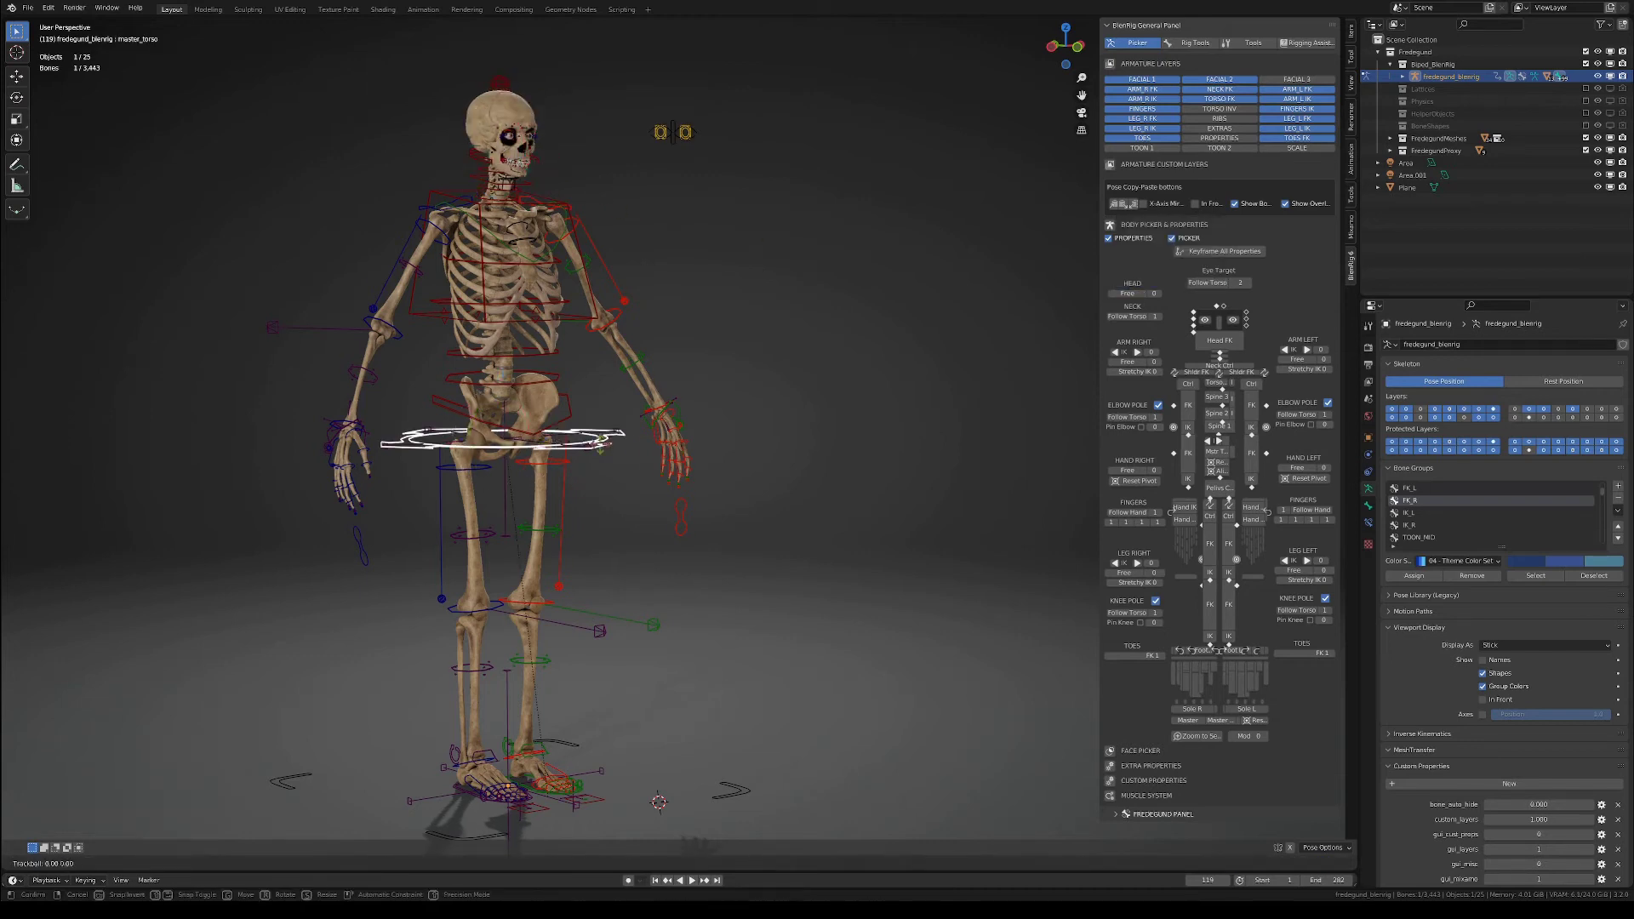
pyautogui.press('Escape')
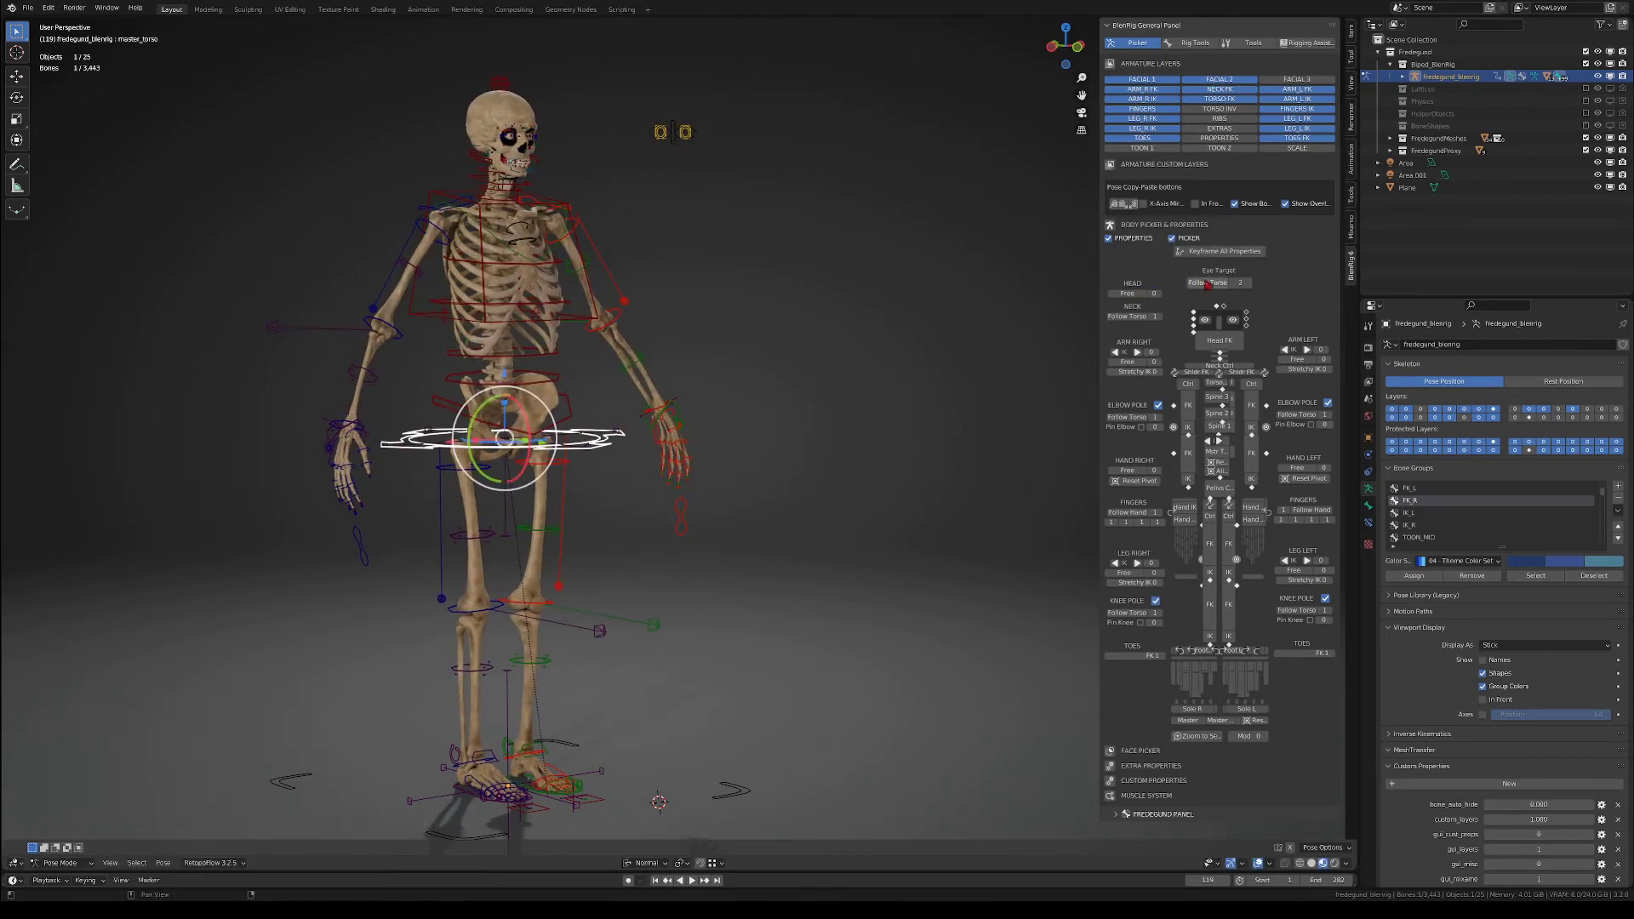
# - Switch the look space to Body and try moving the master control at the feet
pyautogui.click(1196, 269)
pyautogui.click(730, 787)
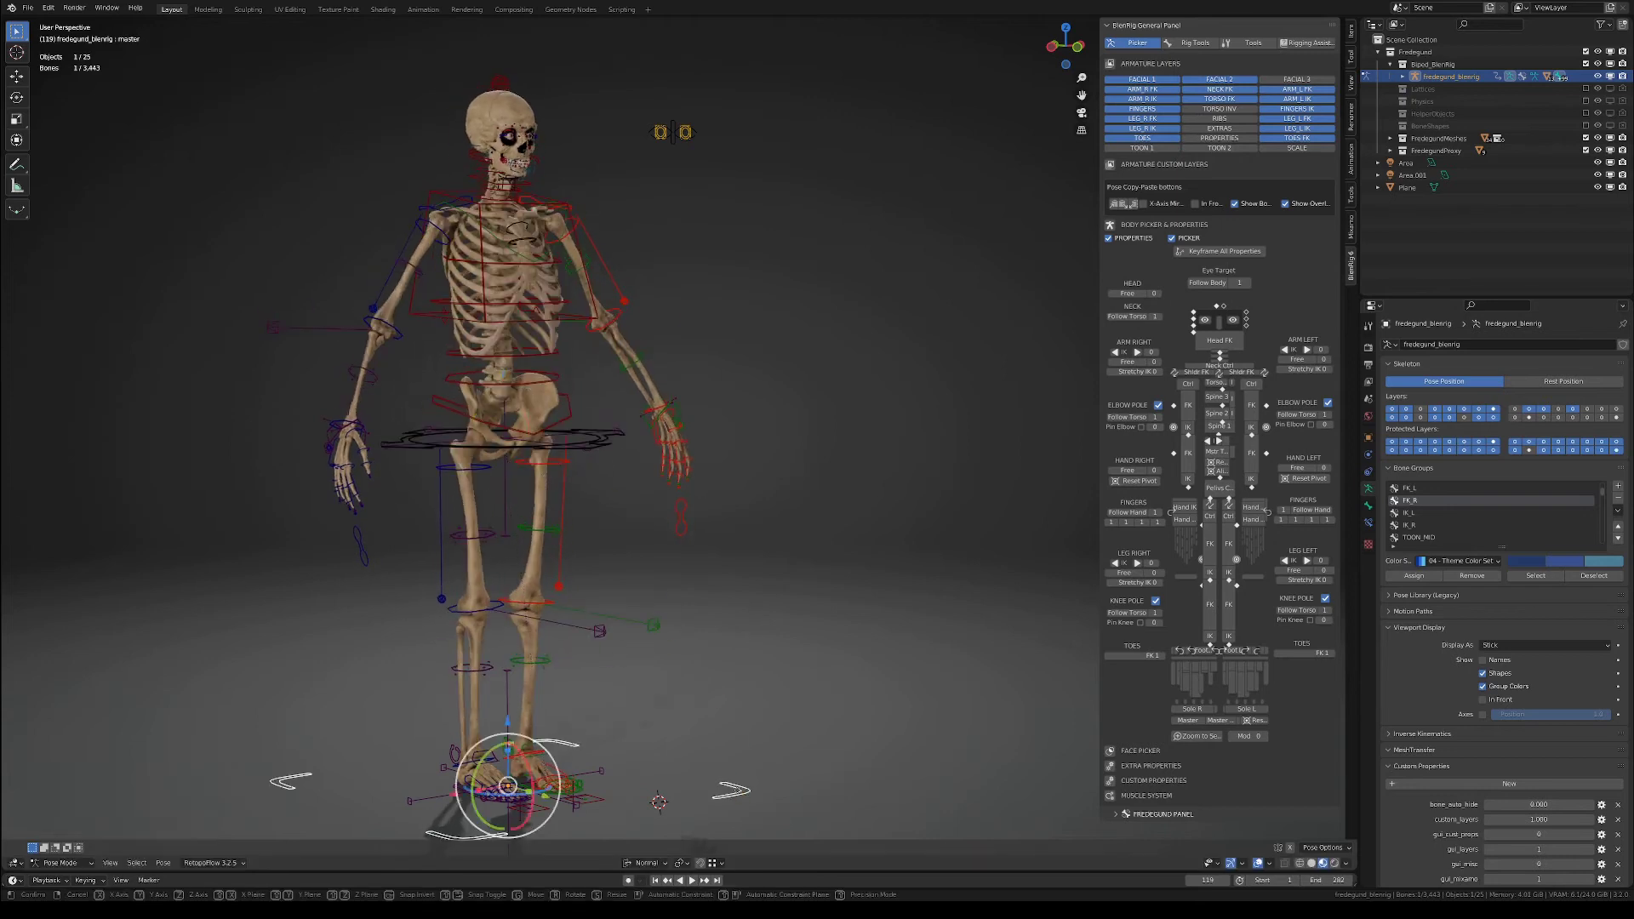
pyautogui.press('g')
pyautogui.rightClick(760, 697)
# - Switch the look space to Free and try moving the master control once more
pyautogui.click(1207, 283)
pyautogui.click(1196, 267)
pyautogui.press('g')
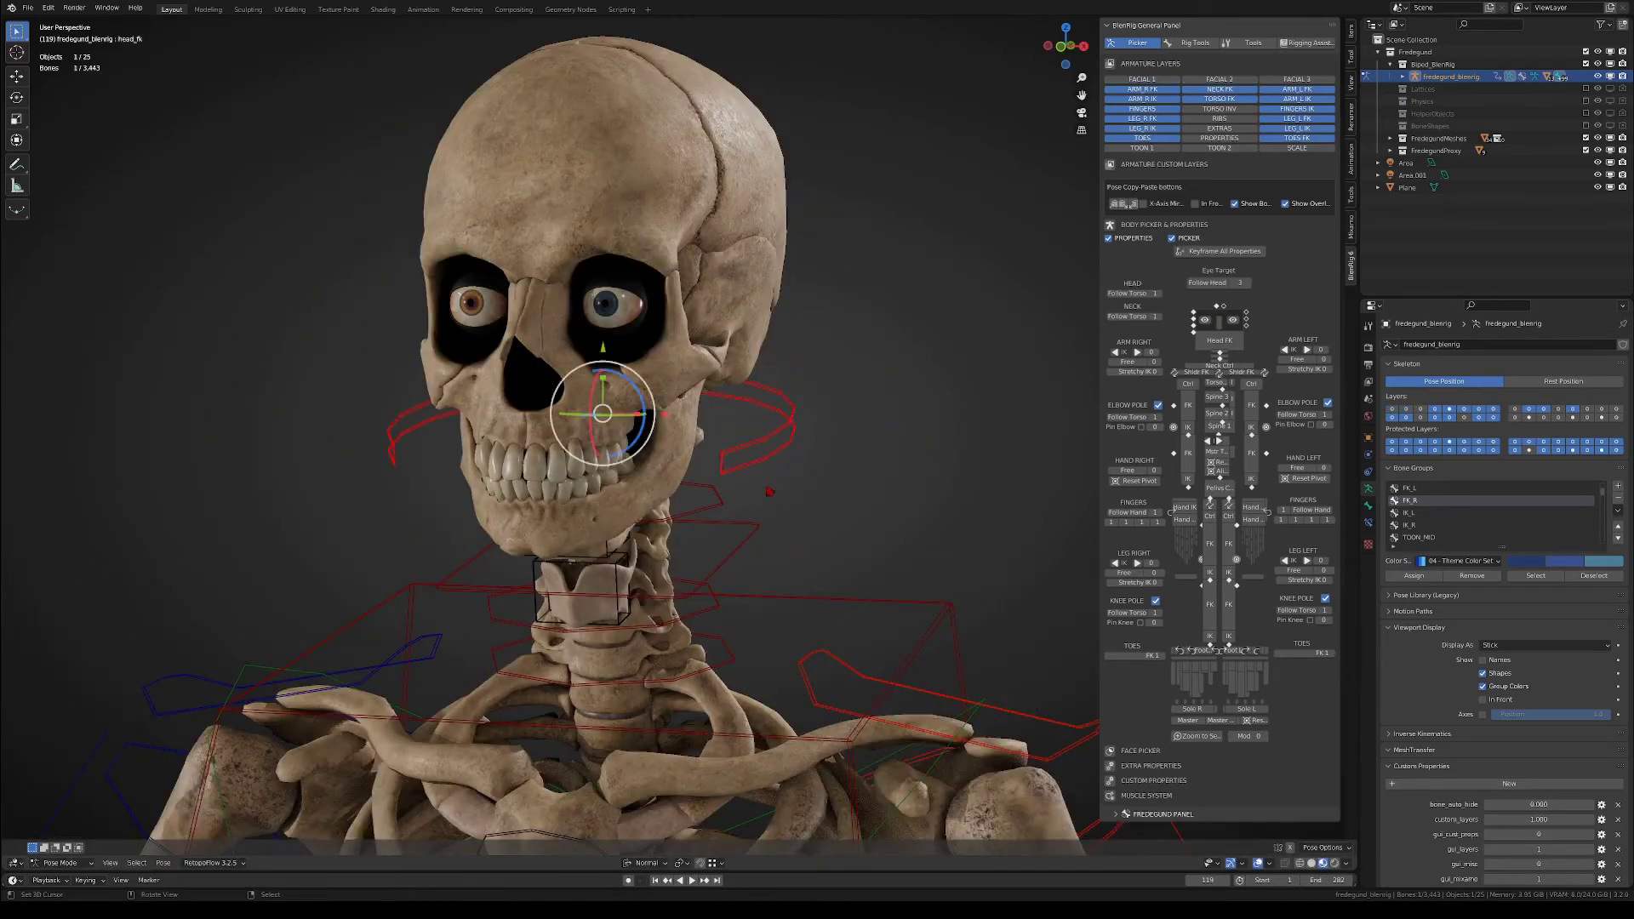
# - Try rotating the head FK control in the close view of the skull and neck
pyautogui.rightClick(766, 513)
pyautogui.press('r')
pyautogui.press('r')
pyautogui.rightClick(751, 523)
# - Try rotating the individual neck FK controls one after the other, from the uppermost to the lowest
pyautogui.click(725, 504)
pyautogui.press('r')
pyautogui.press('r')
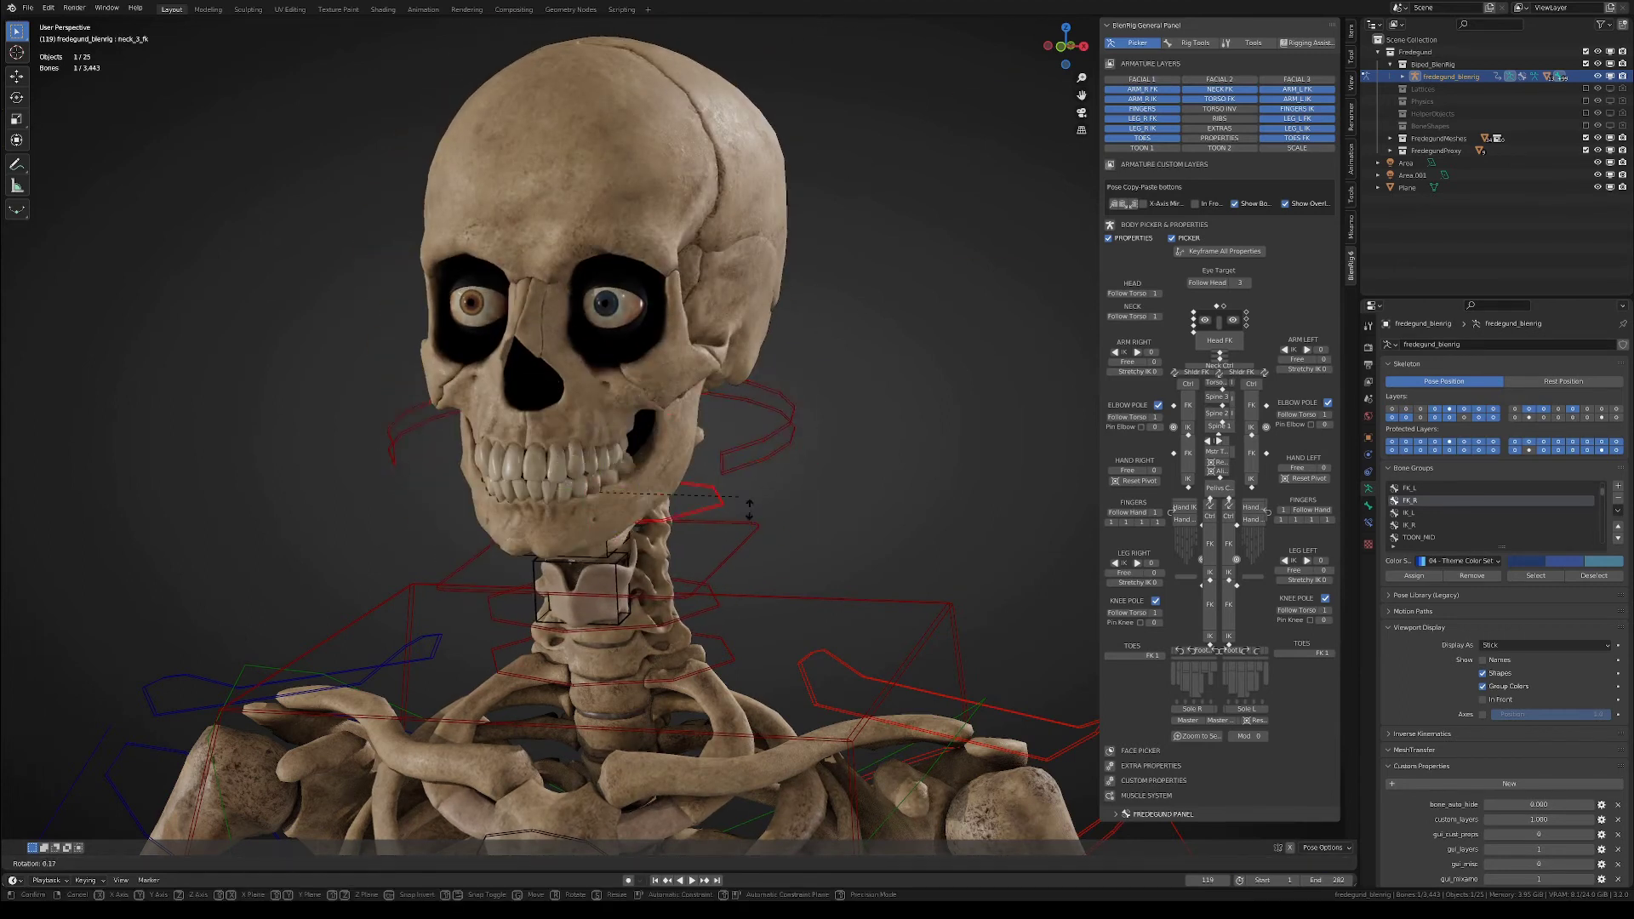
pyautogui.rightClick(733, 600)
pyautogui.press('r')
pyautogui.rightClick(743, 693)
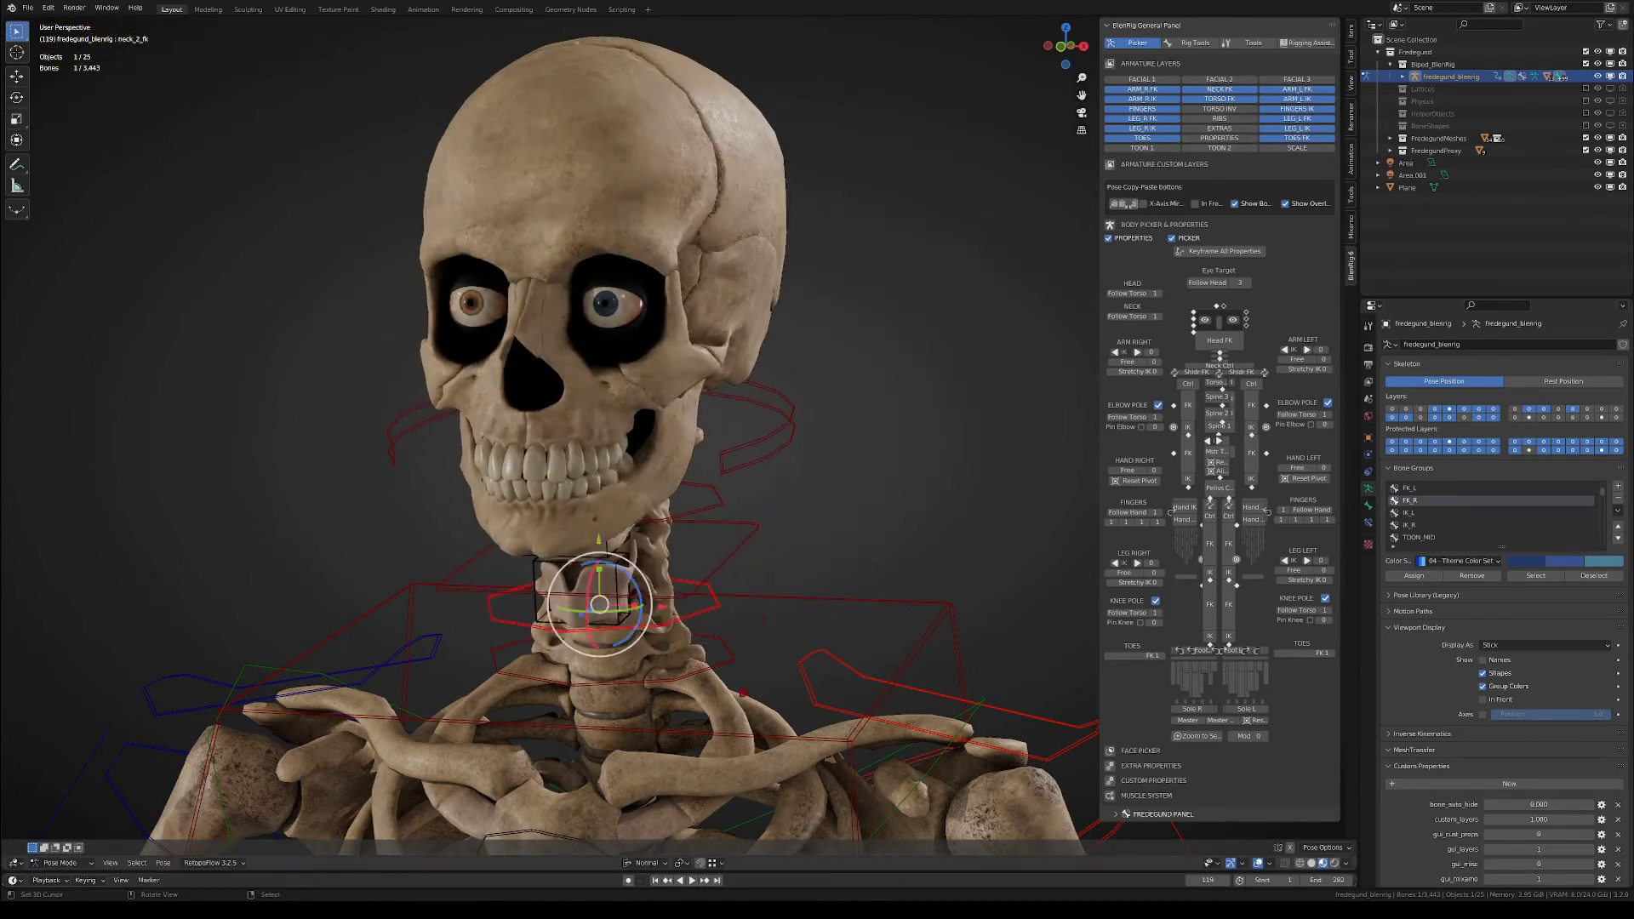
pyautogui.press('Escape')
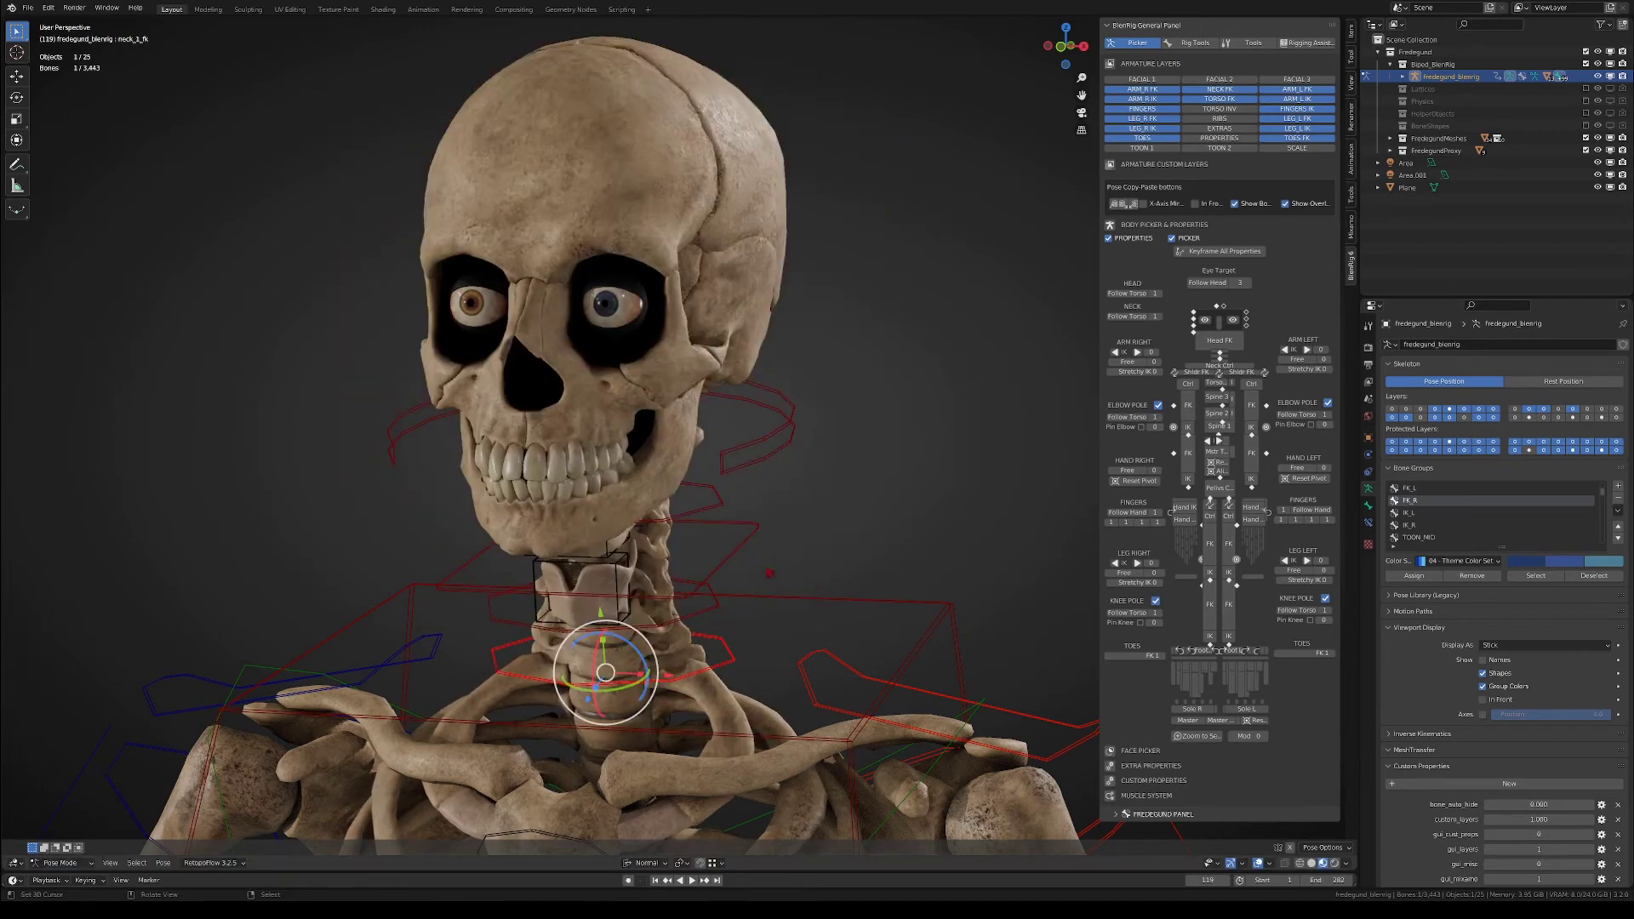
# - Rotate the main neck FK control freely so the skull turns sideways and tilts upward
pyautogui.press('r')
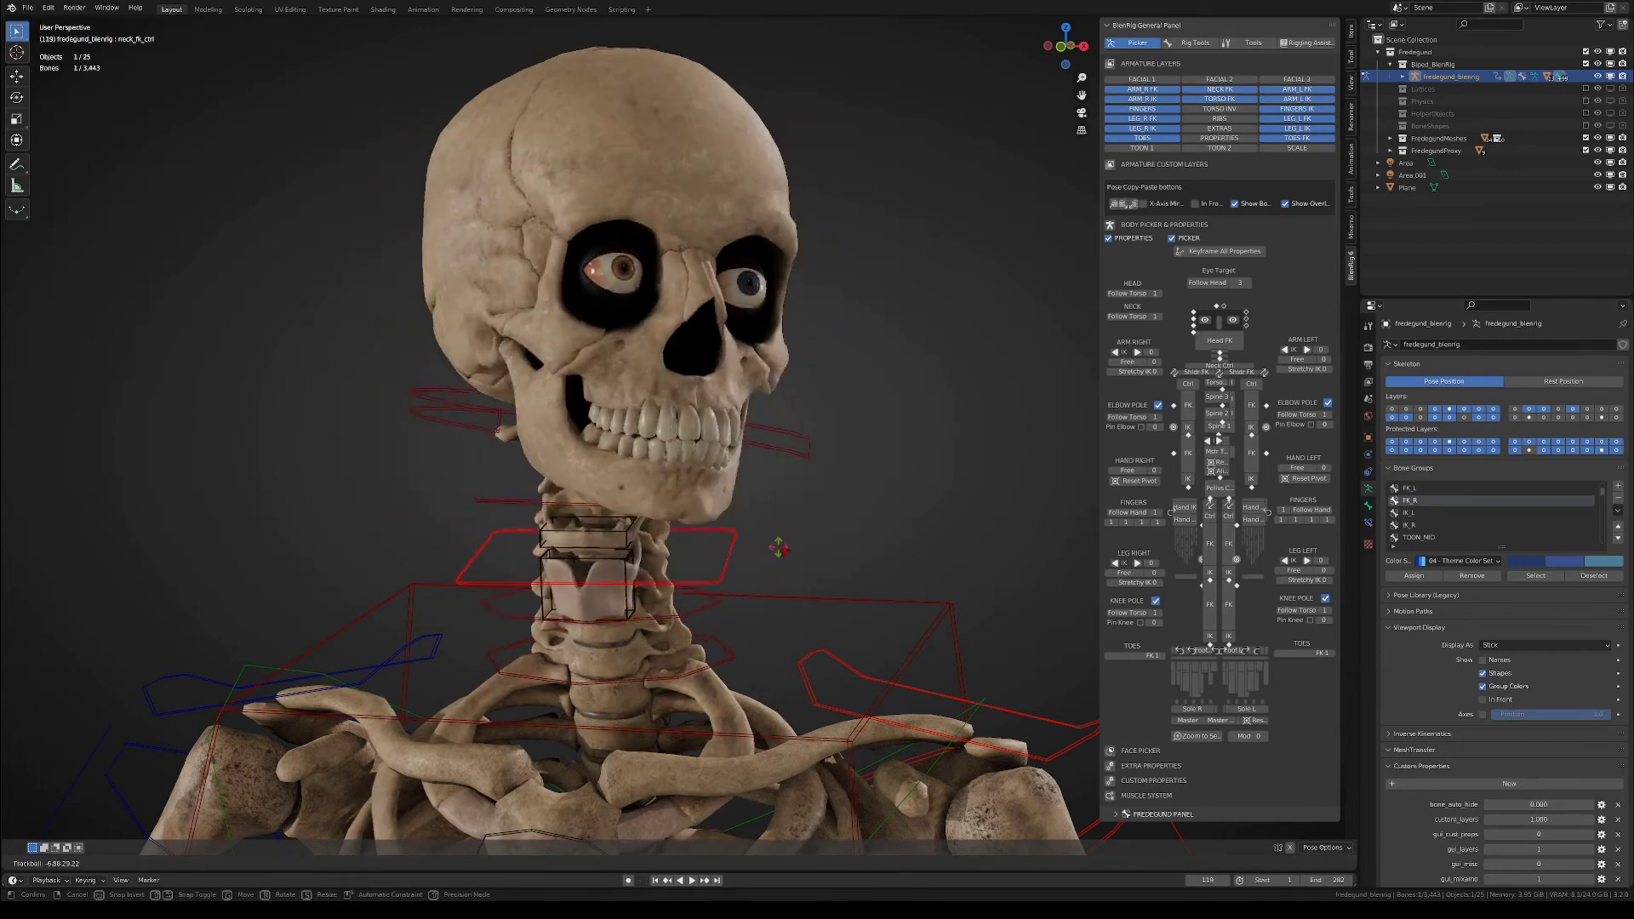
pyautogui.press('r')
pyautogui.click(817, 628)
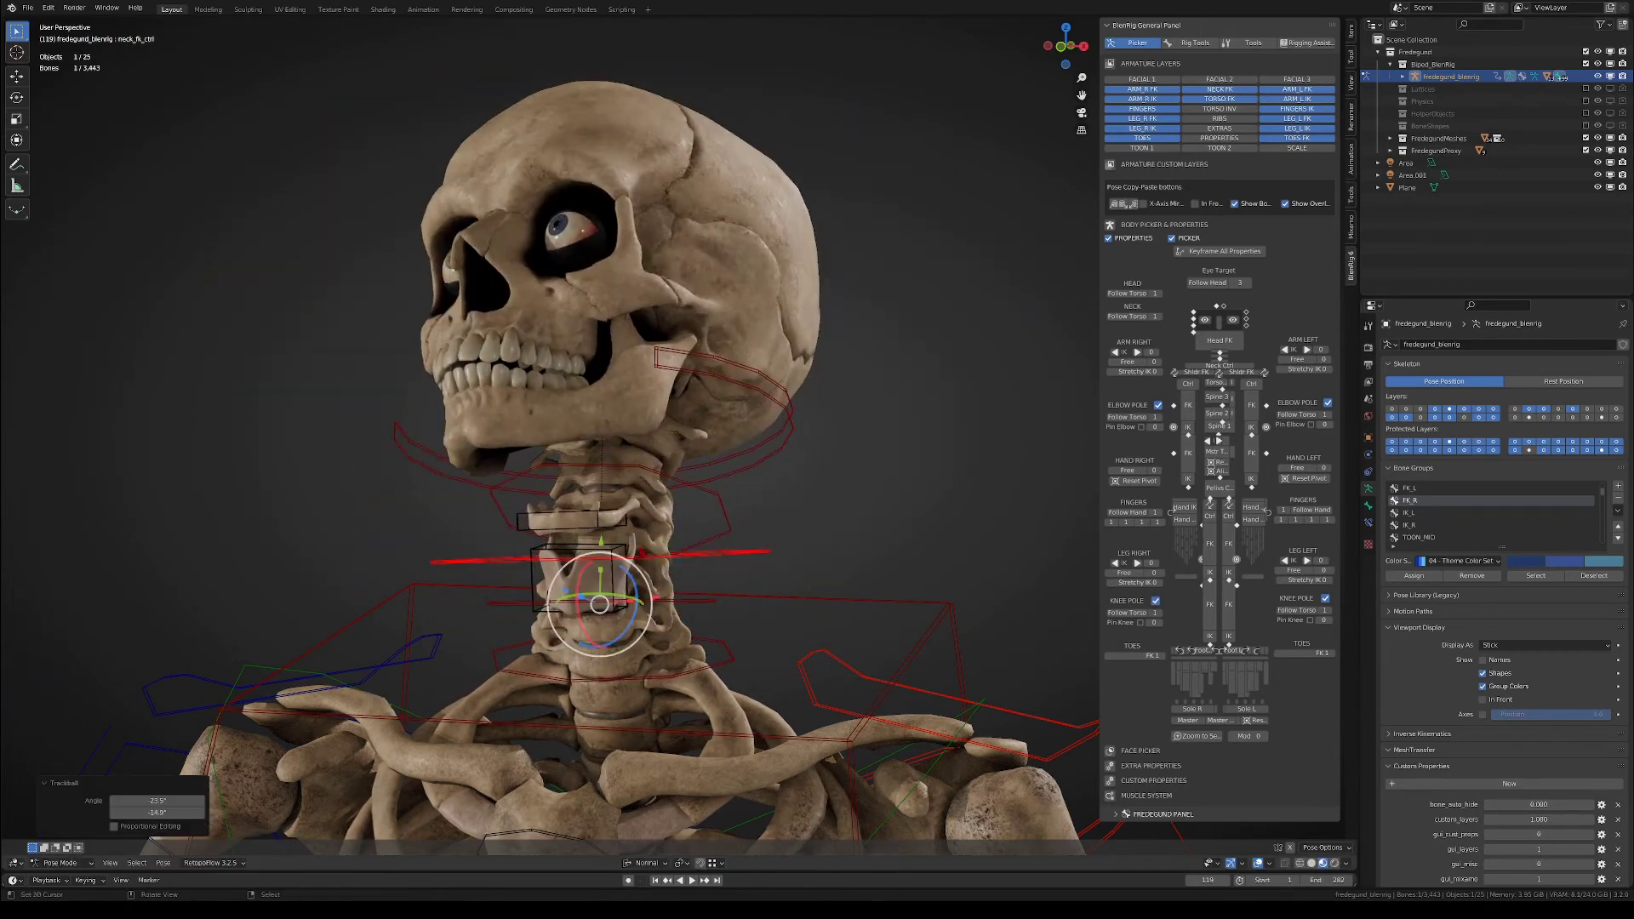
# - Try moving the thyroid control at the front of the neck and clear the rotation
pyautogui.click(613, 520)
pyautogui.press('g')
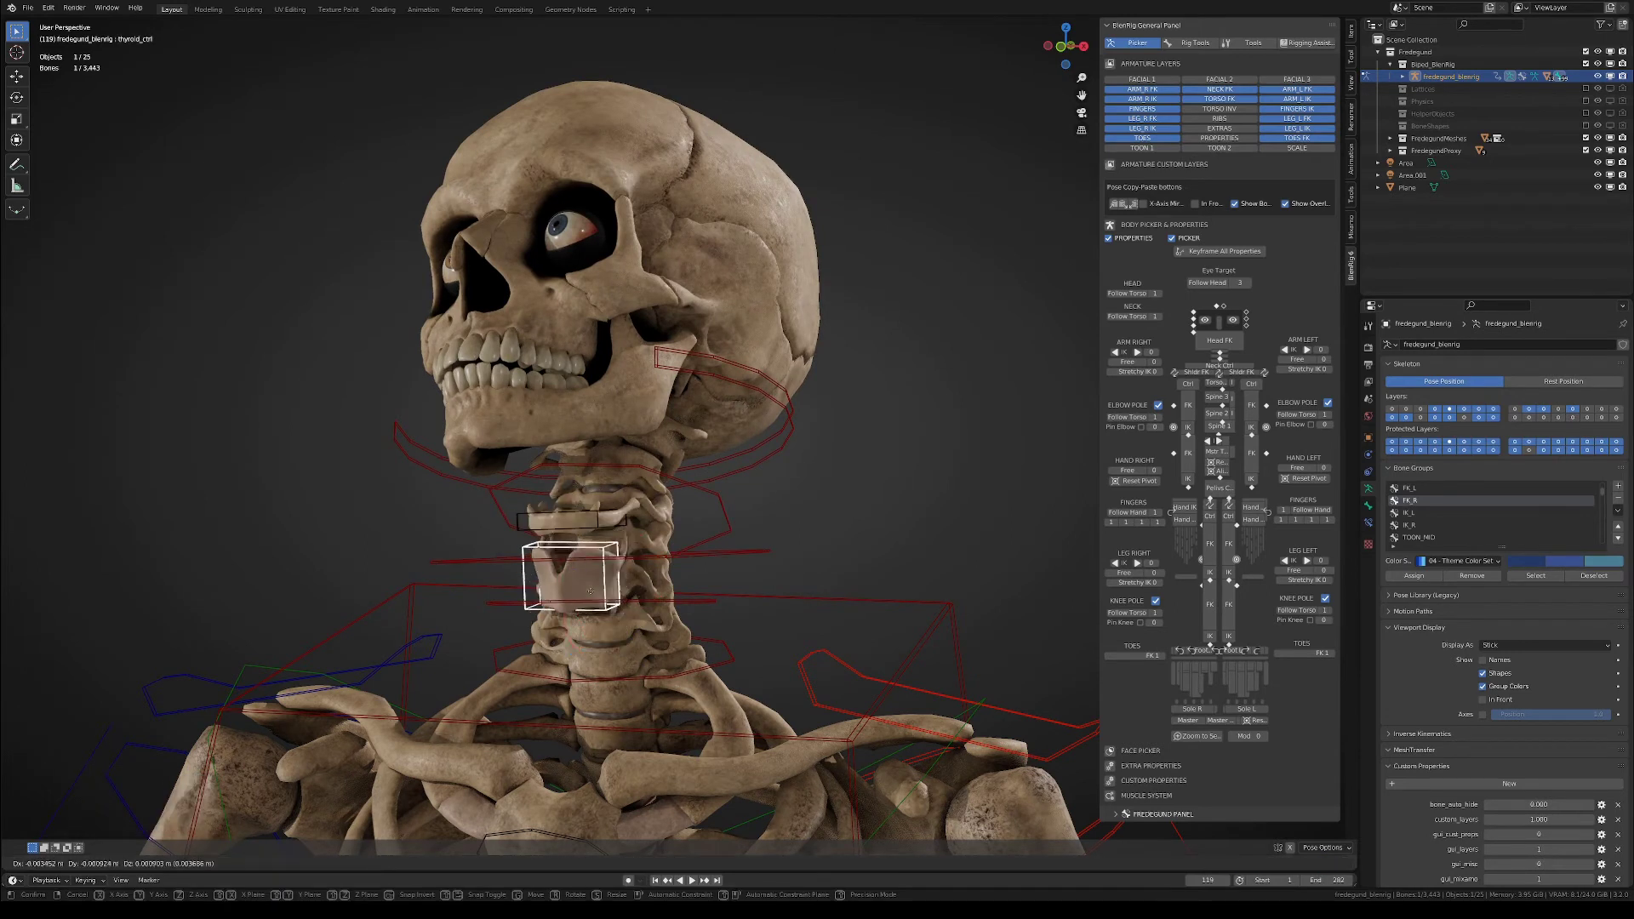
pyautogui.hotkey('alt', 'r')
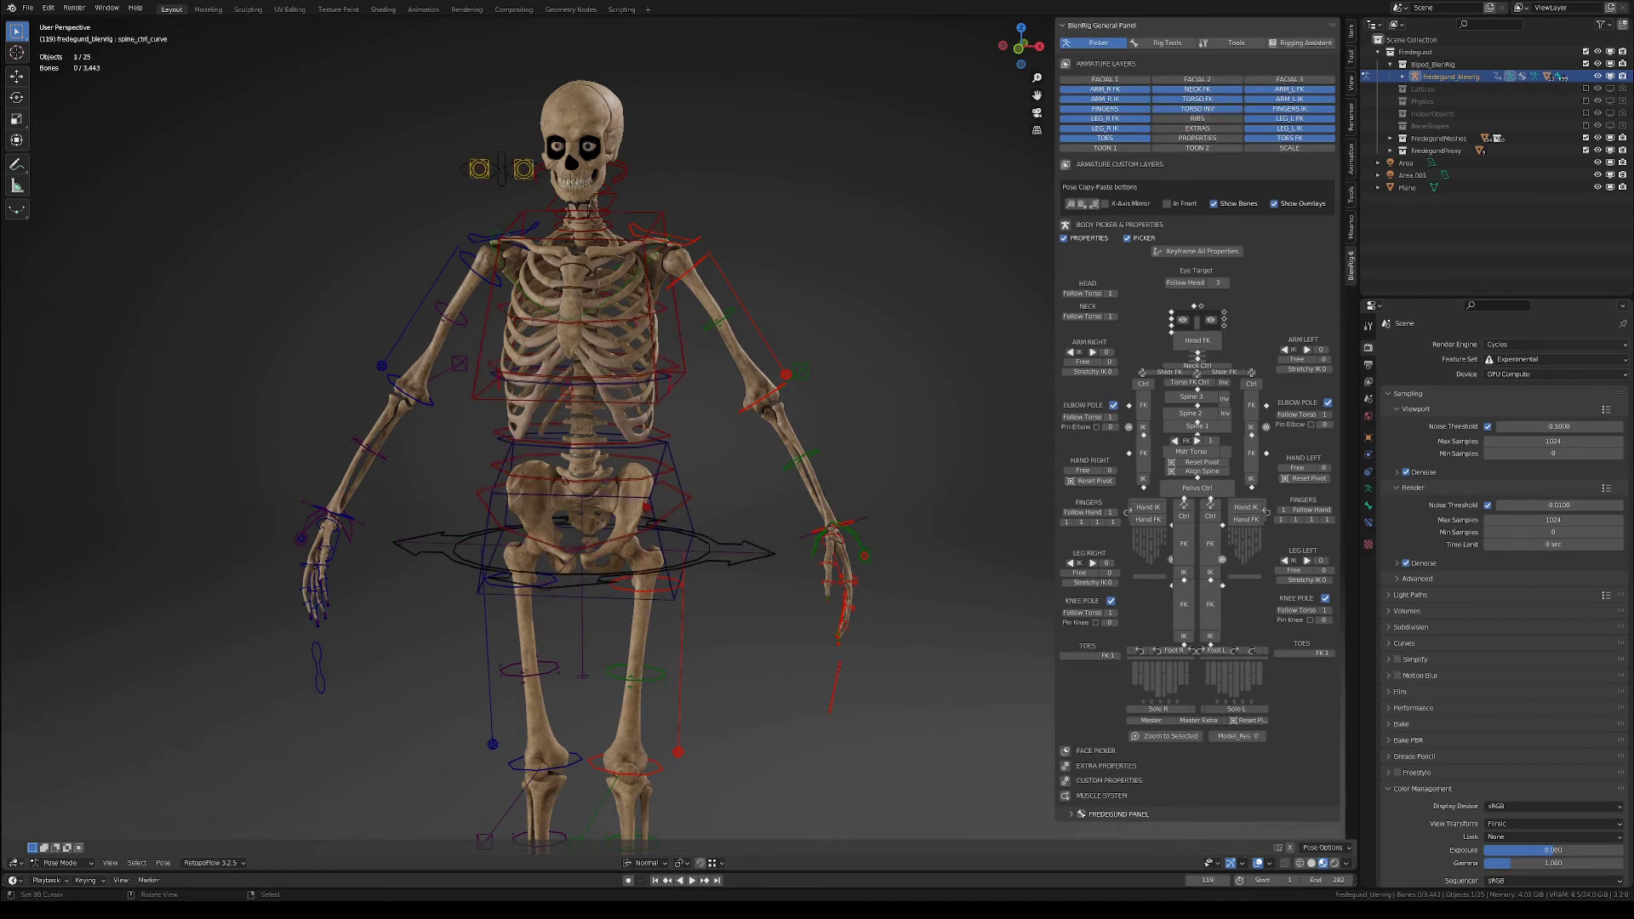
# - Try rotating the pelvis control and the lower spine FK controls one after the other
pyautogui.rightClick(693, 502)
pyautogui.press('r')
pyautogui.rightClick(691, 493)
pyautogui.rightClick(674, 467)
pyautogui.press('r')
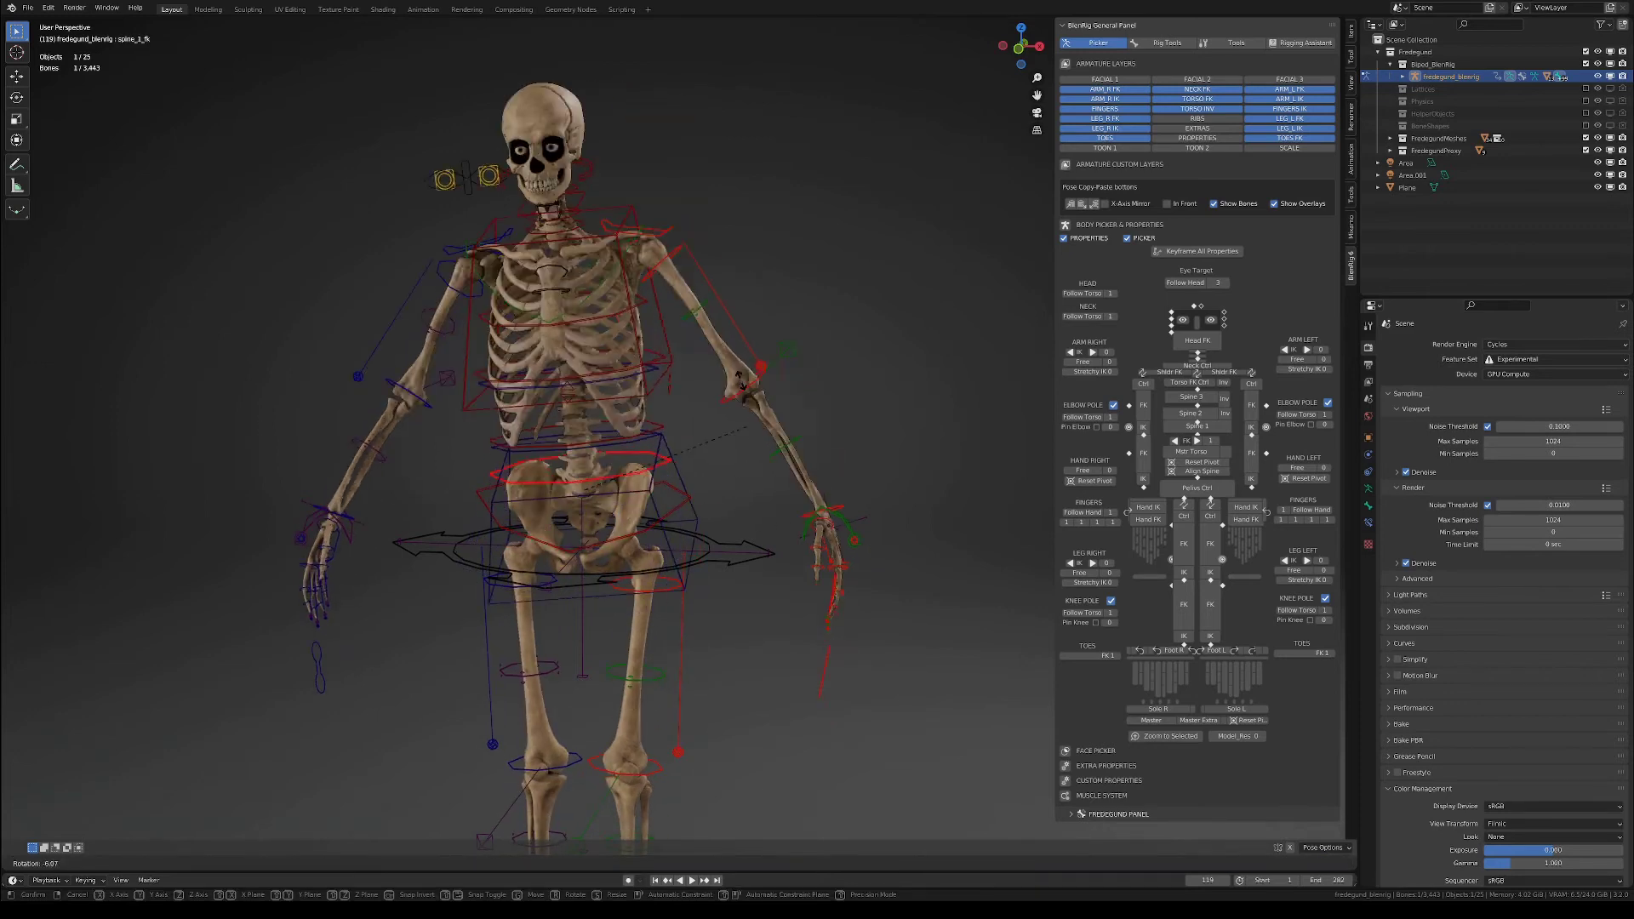
pyautogui.rightClick(670, 444)
pyautogui.rightClick(672, 440)
pyautogui.press('r')
pyautogui.rightClick(672, 379)
# - Try rotating the spine 3 FK control and the mid spine 3 FK control in the chest
pyautogui.rightClick(673, 374)
pyautogui.press('r')
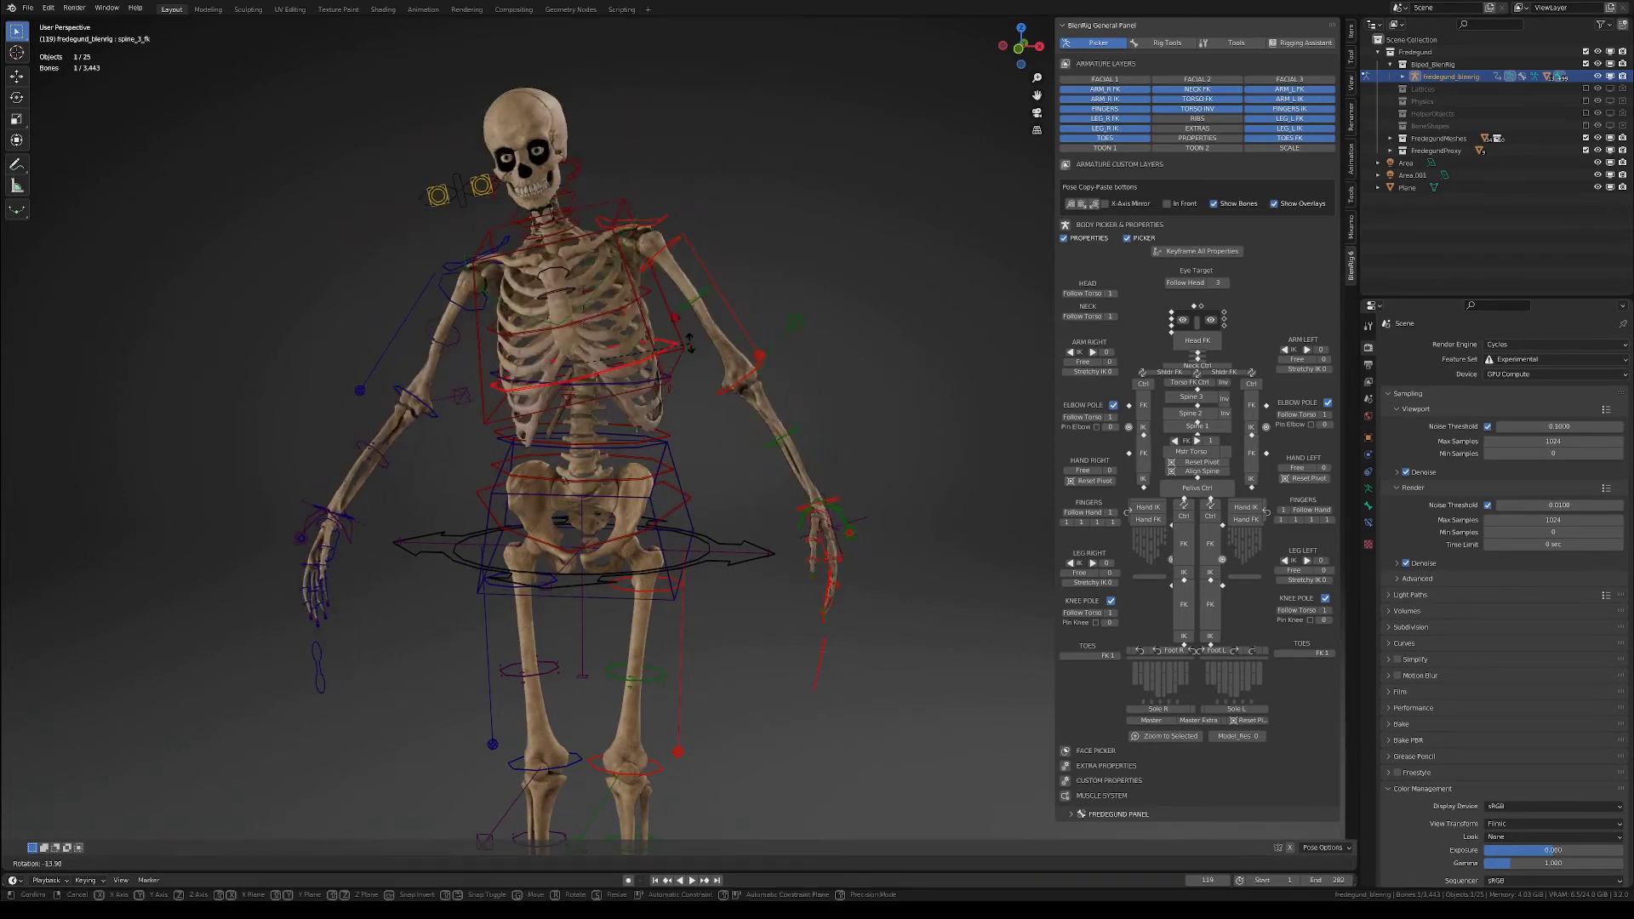
pyautogui.rightClick(672, 316)
pyautogui.rightClick(671, 315)
pyautogui.press('r')
pyautogui.rightClick(672, 322)
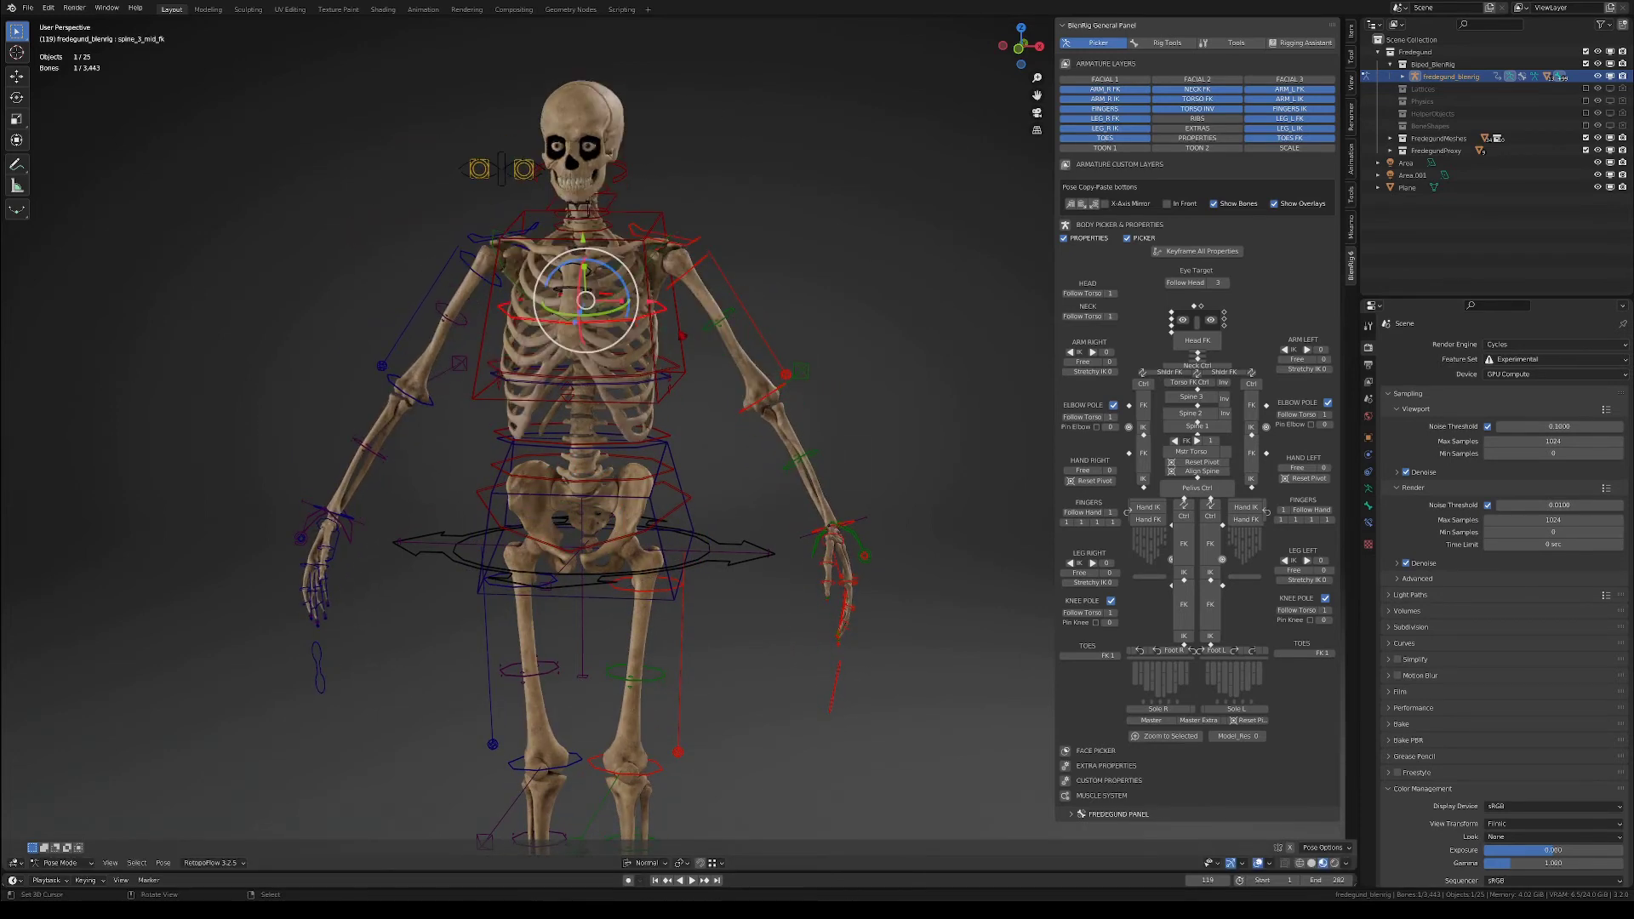
# - Try rotating the torso FK control freely to bend the whole upper body
pyautogui.rightClick(675, 309)
pyautogui.press('r')
pyautogui.press('r')
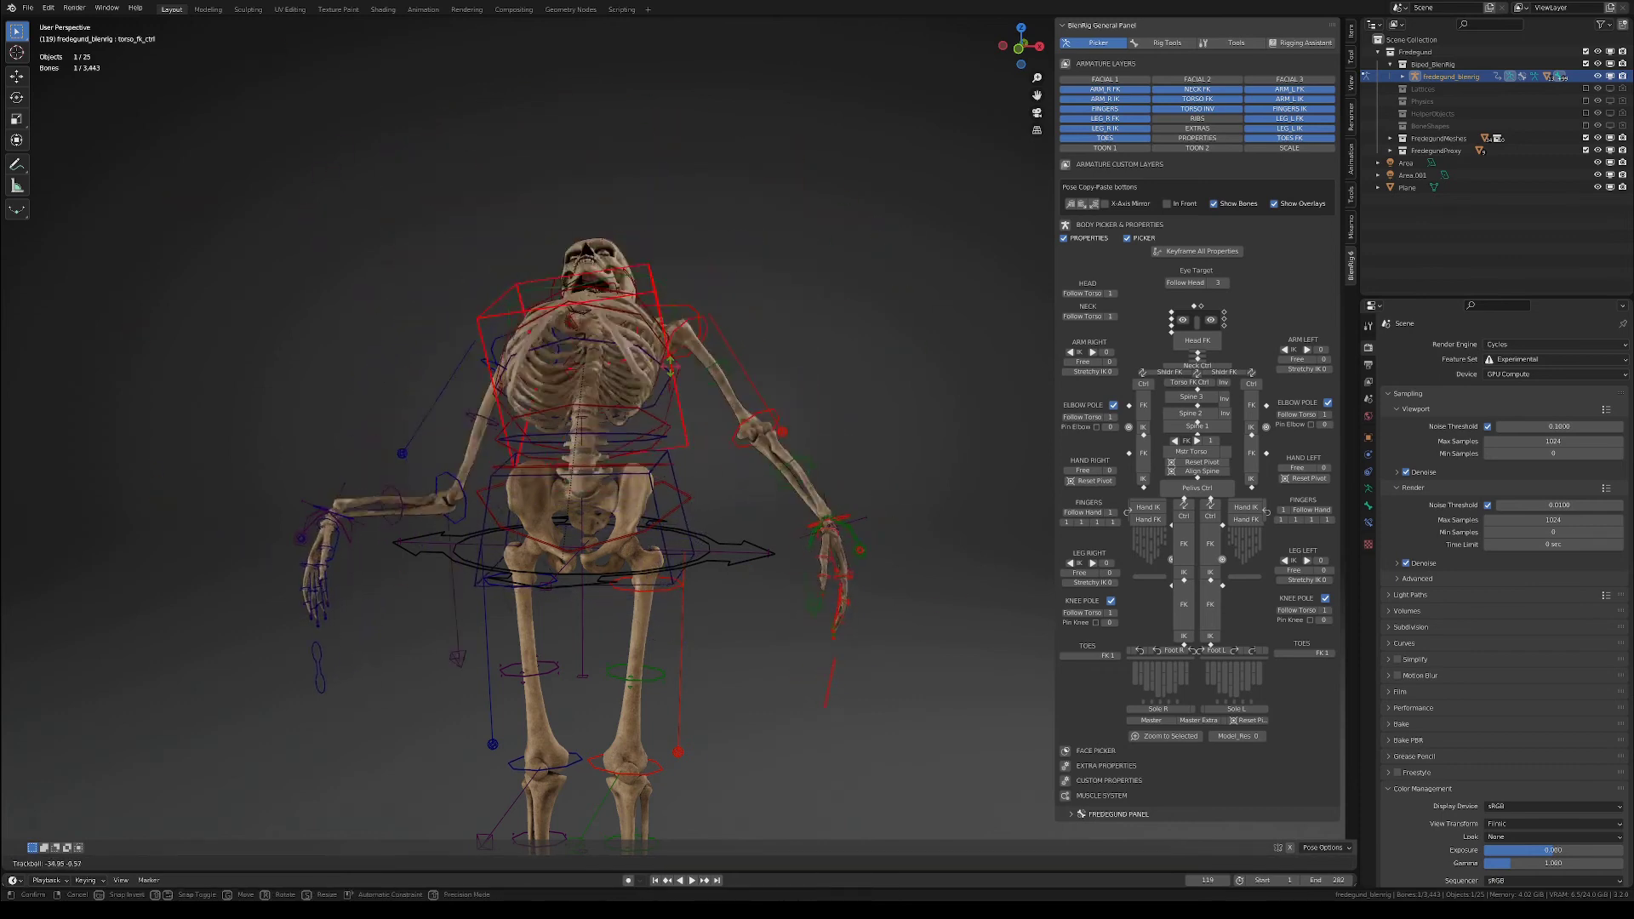
pyautogui.rightClick(673, 299)
# - Try rotating the inverted spine FK controls and the inverted torso FK control one after the other
pyautogui.press('r')
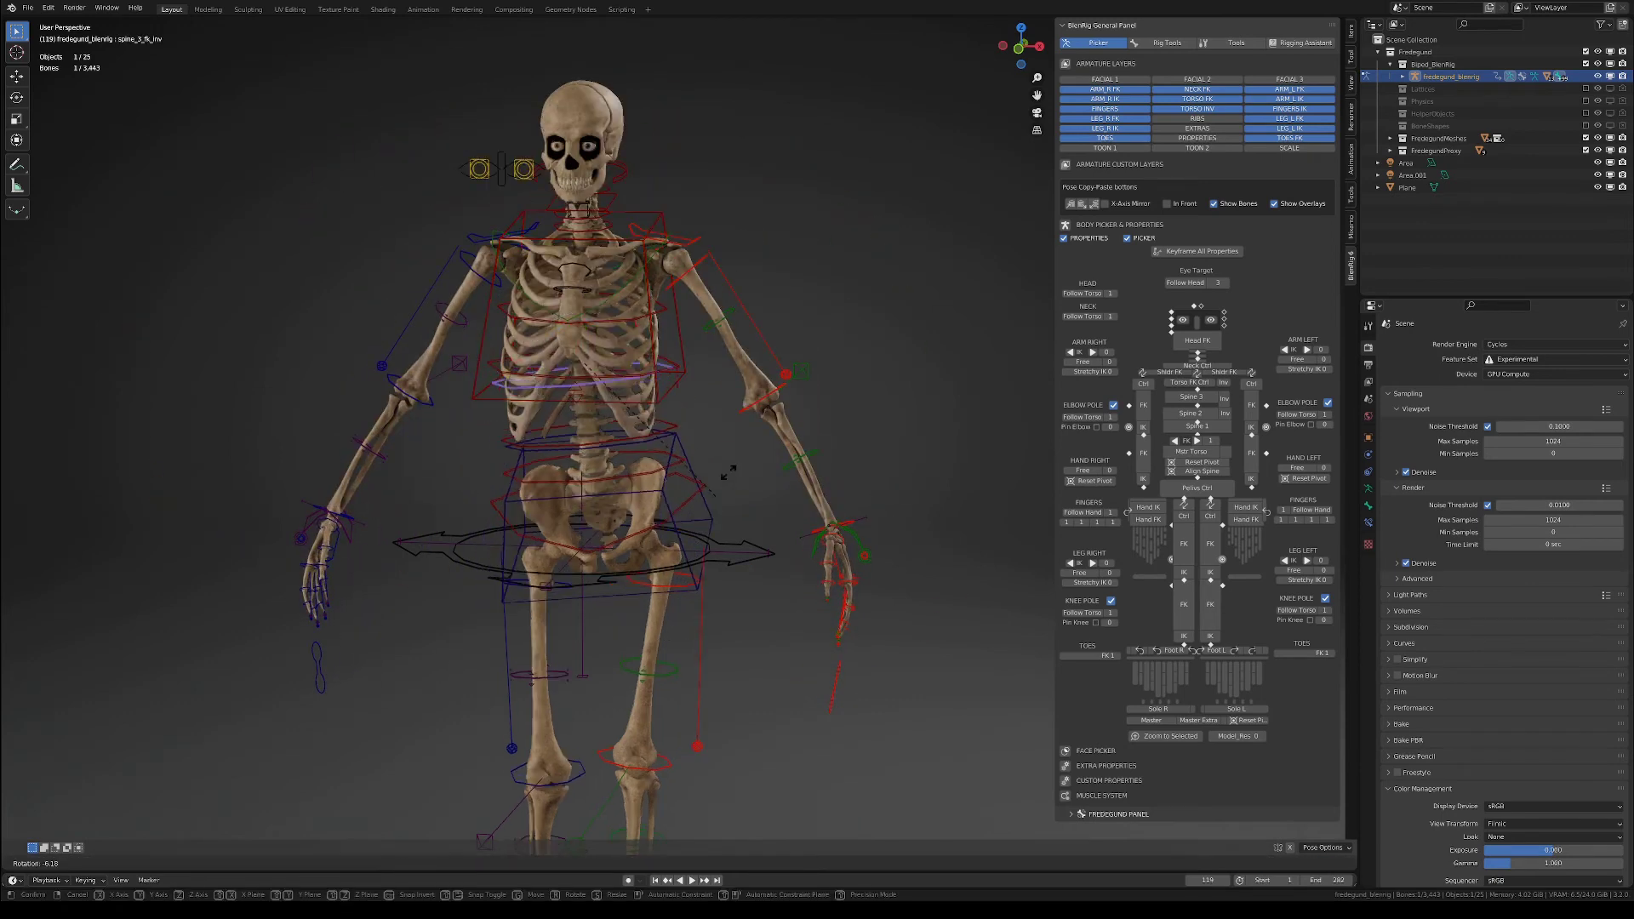
pyautogui.press('Escape')
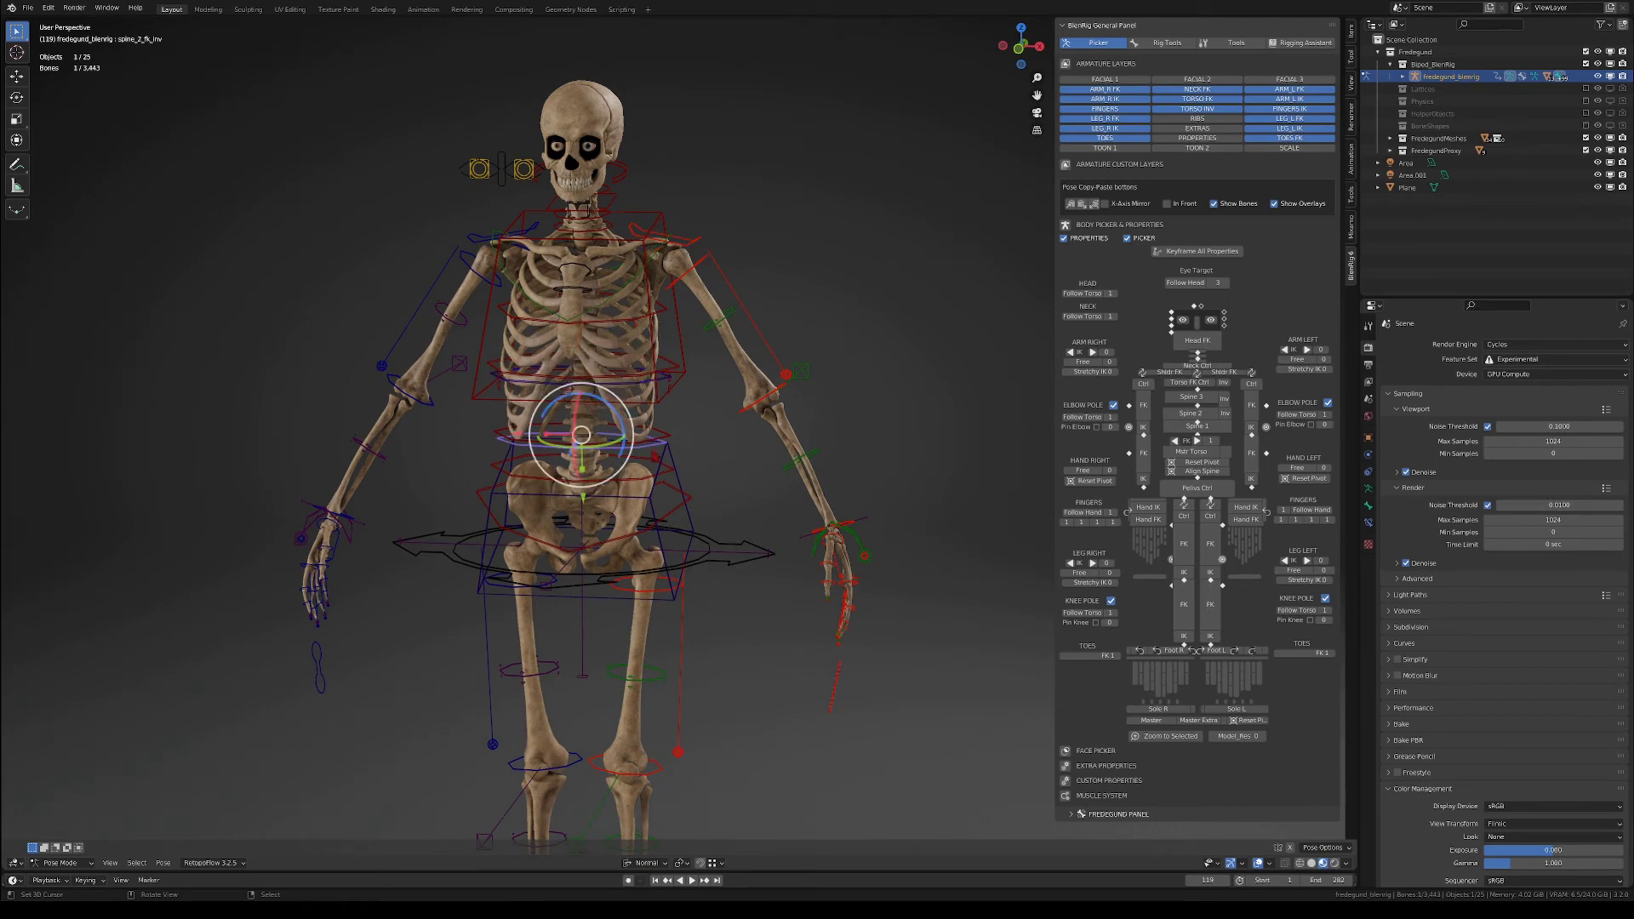
pyautogui.press('r')
pyautogui.rightClick(676, 511)
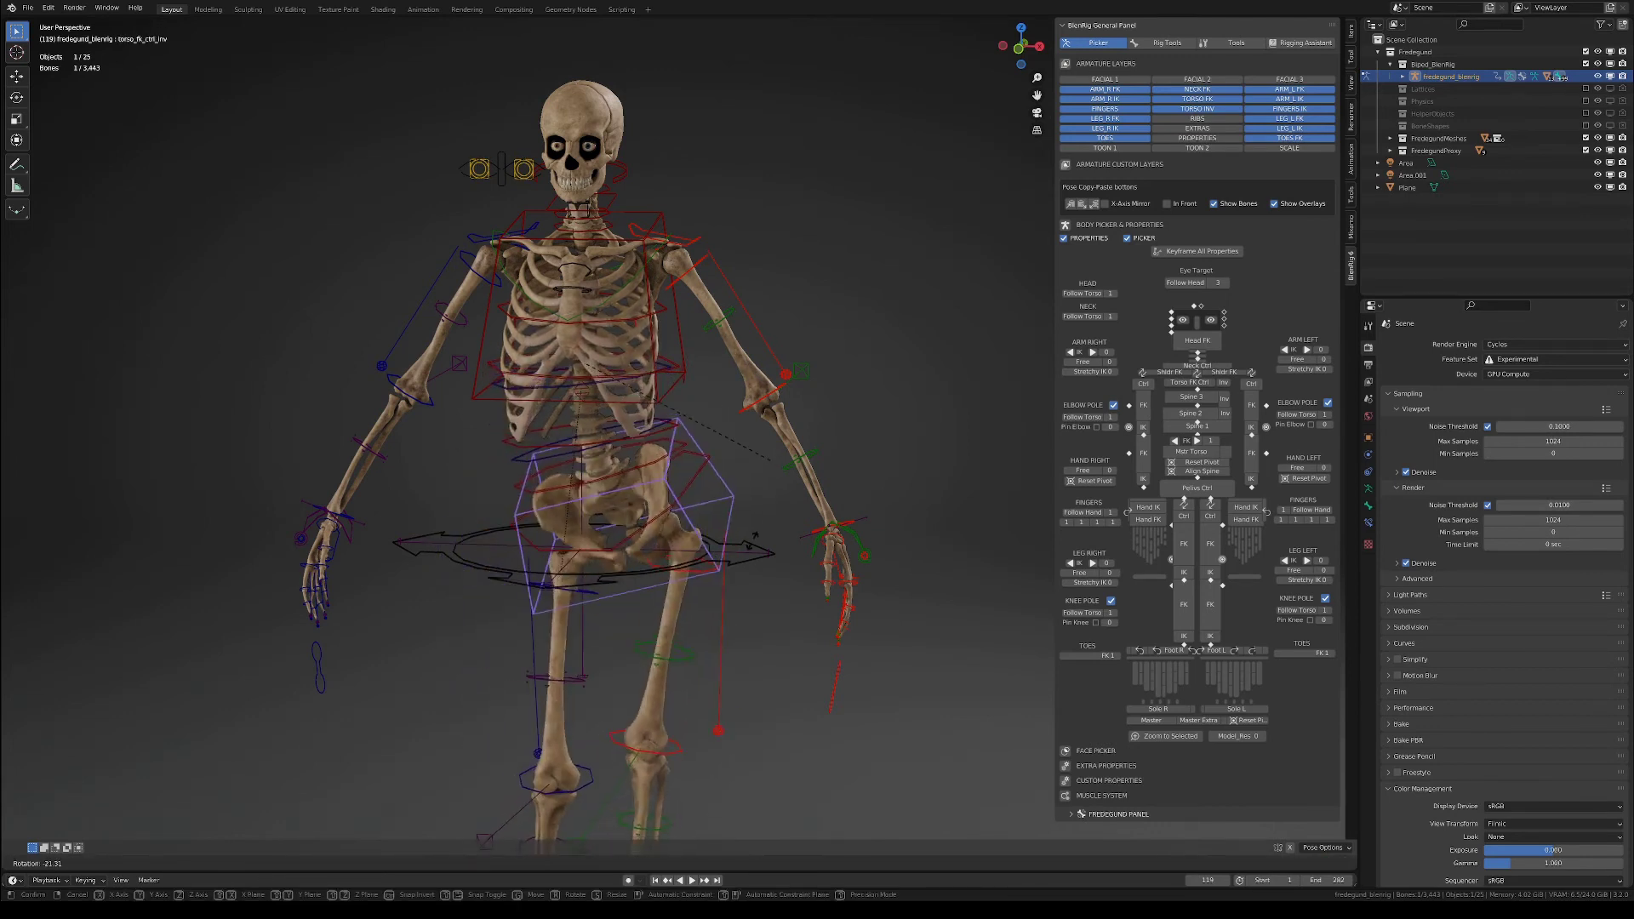
pyautogui.press('Escape')
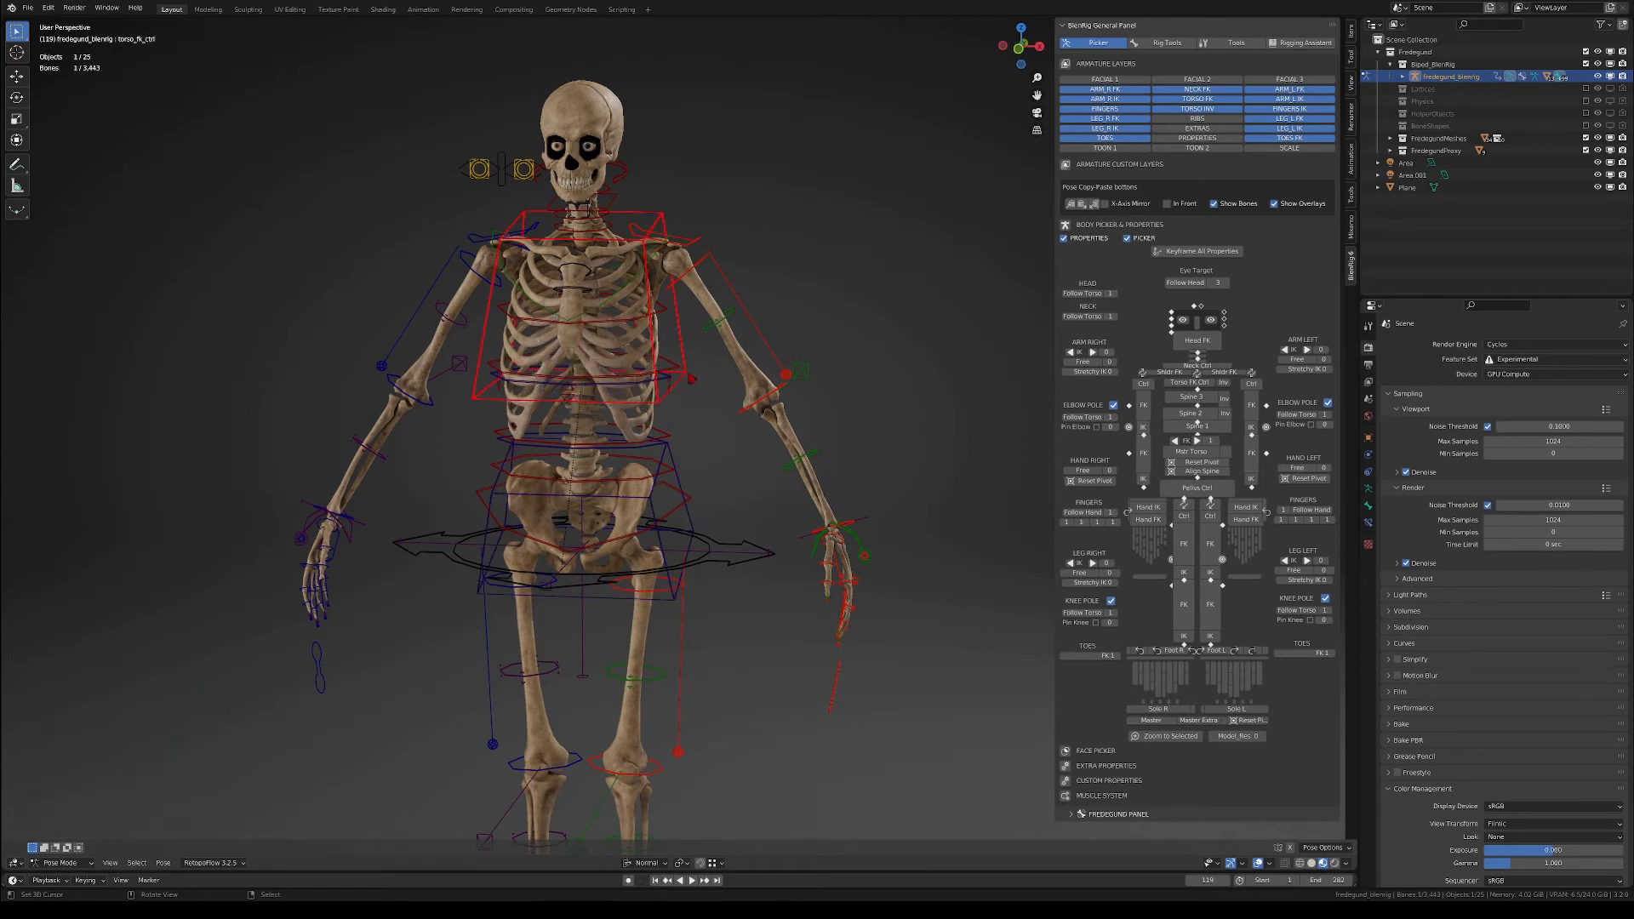
# - Try moving the torso FK control, the pelvis control and the inverted torso FK control one after the other
pyautogui.press('g')
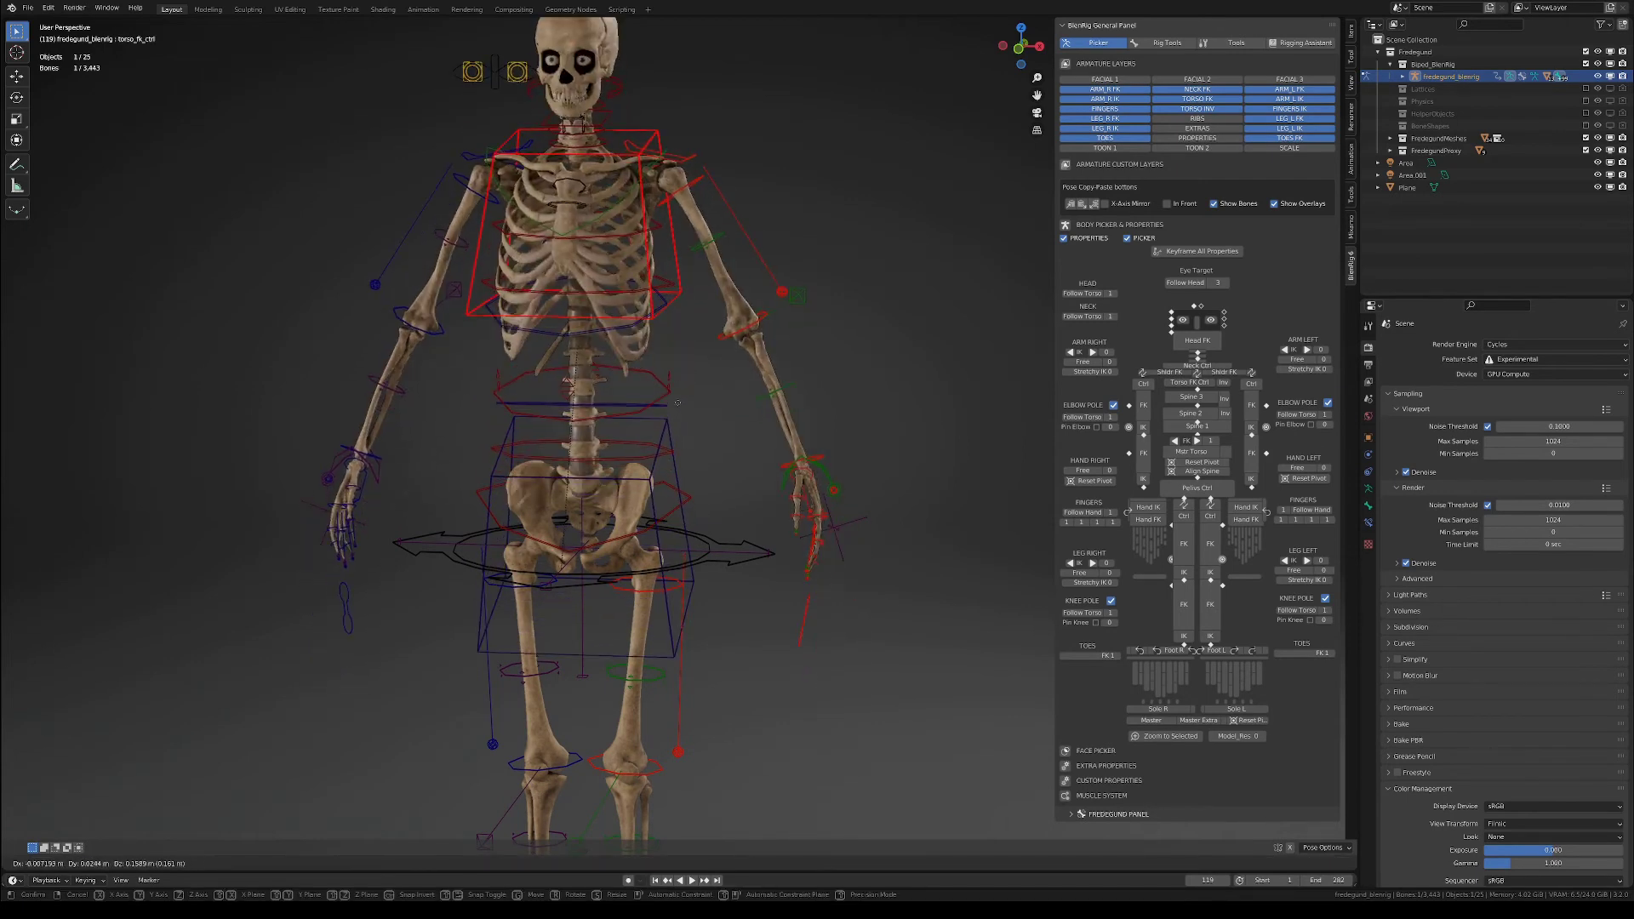
pyautogui.press('Escape')
pyautogui.rightClick(687, 505)
pyautogui.press('g')
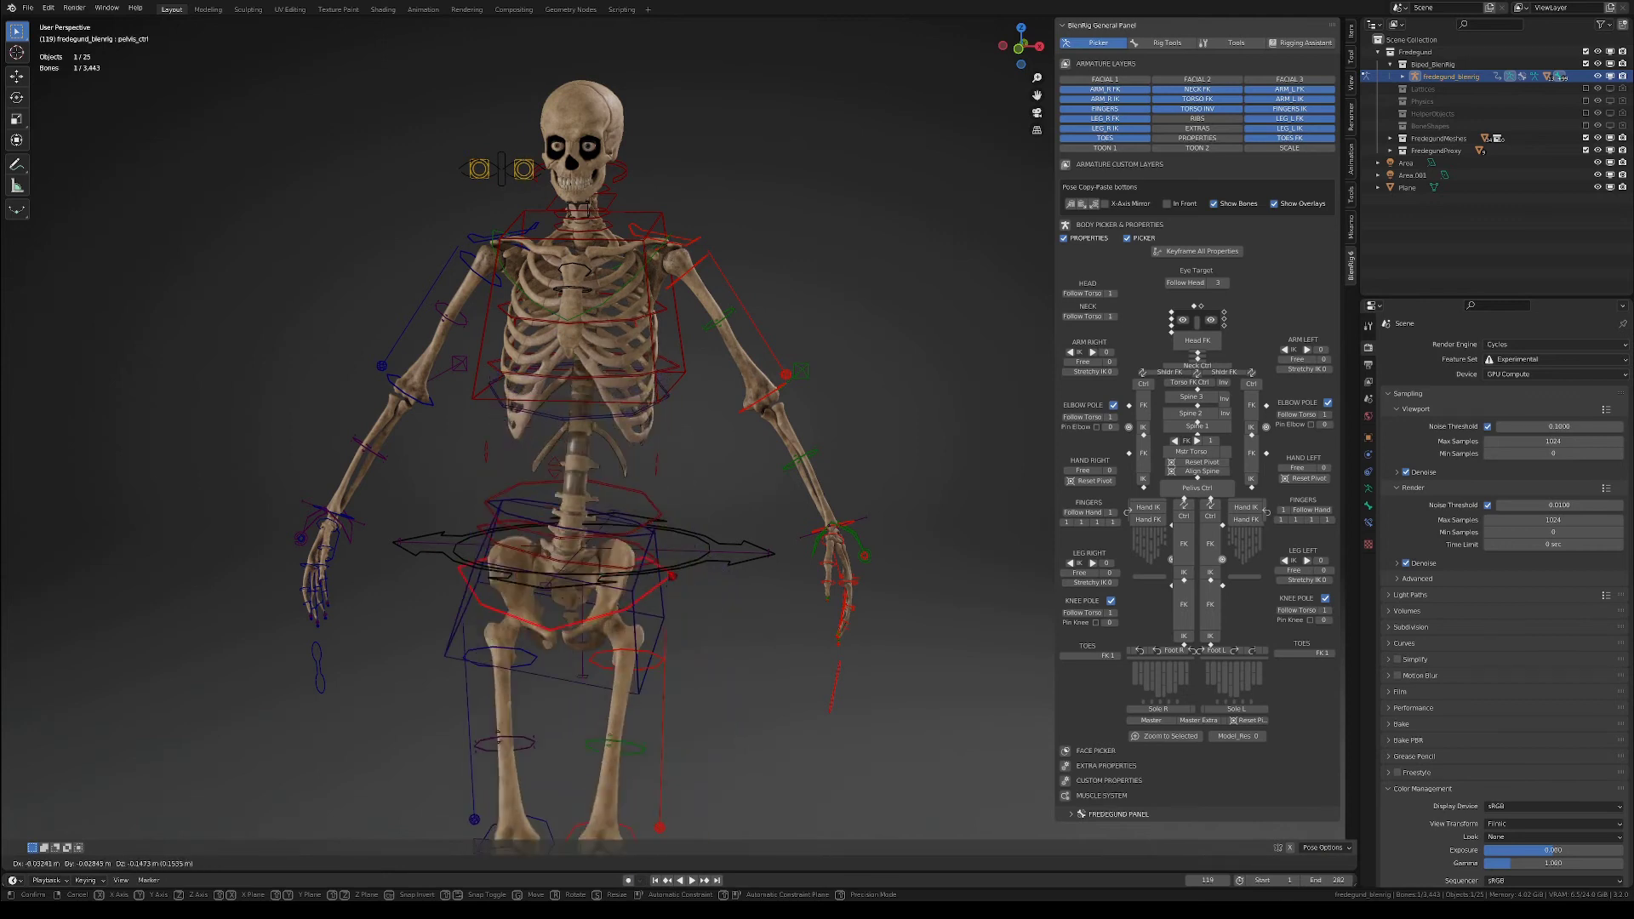
pyautogui.rightClick(676, 470)
pyautogui.press('r')
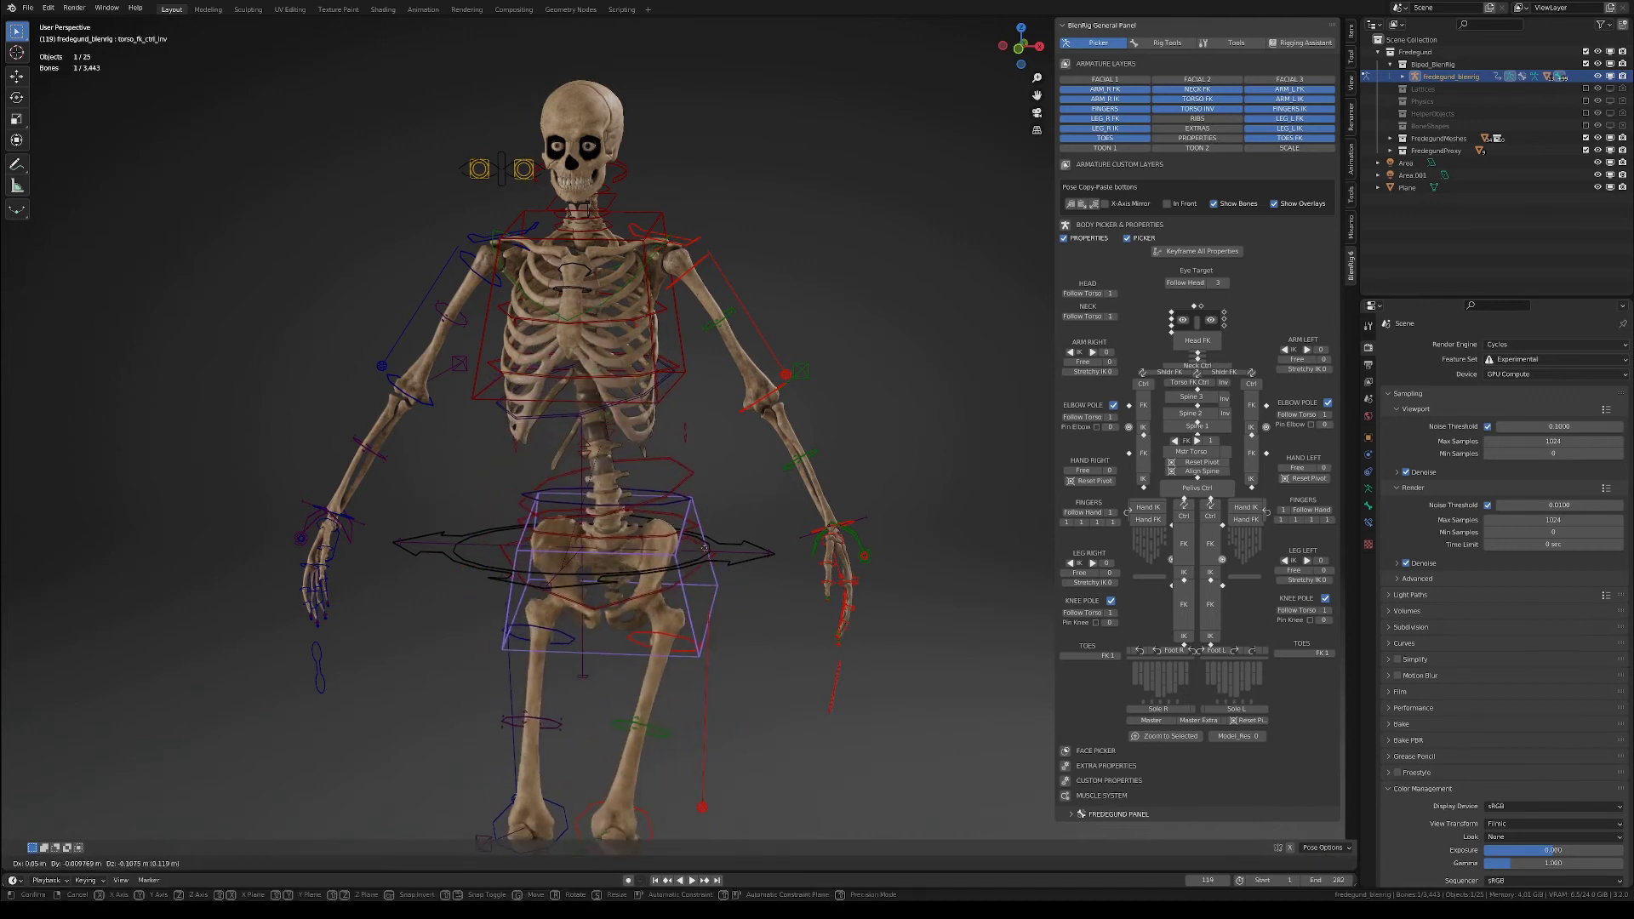
pyautogui.rightClick(671, 501)
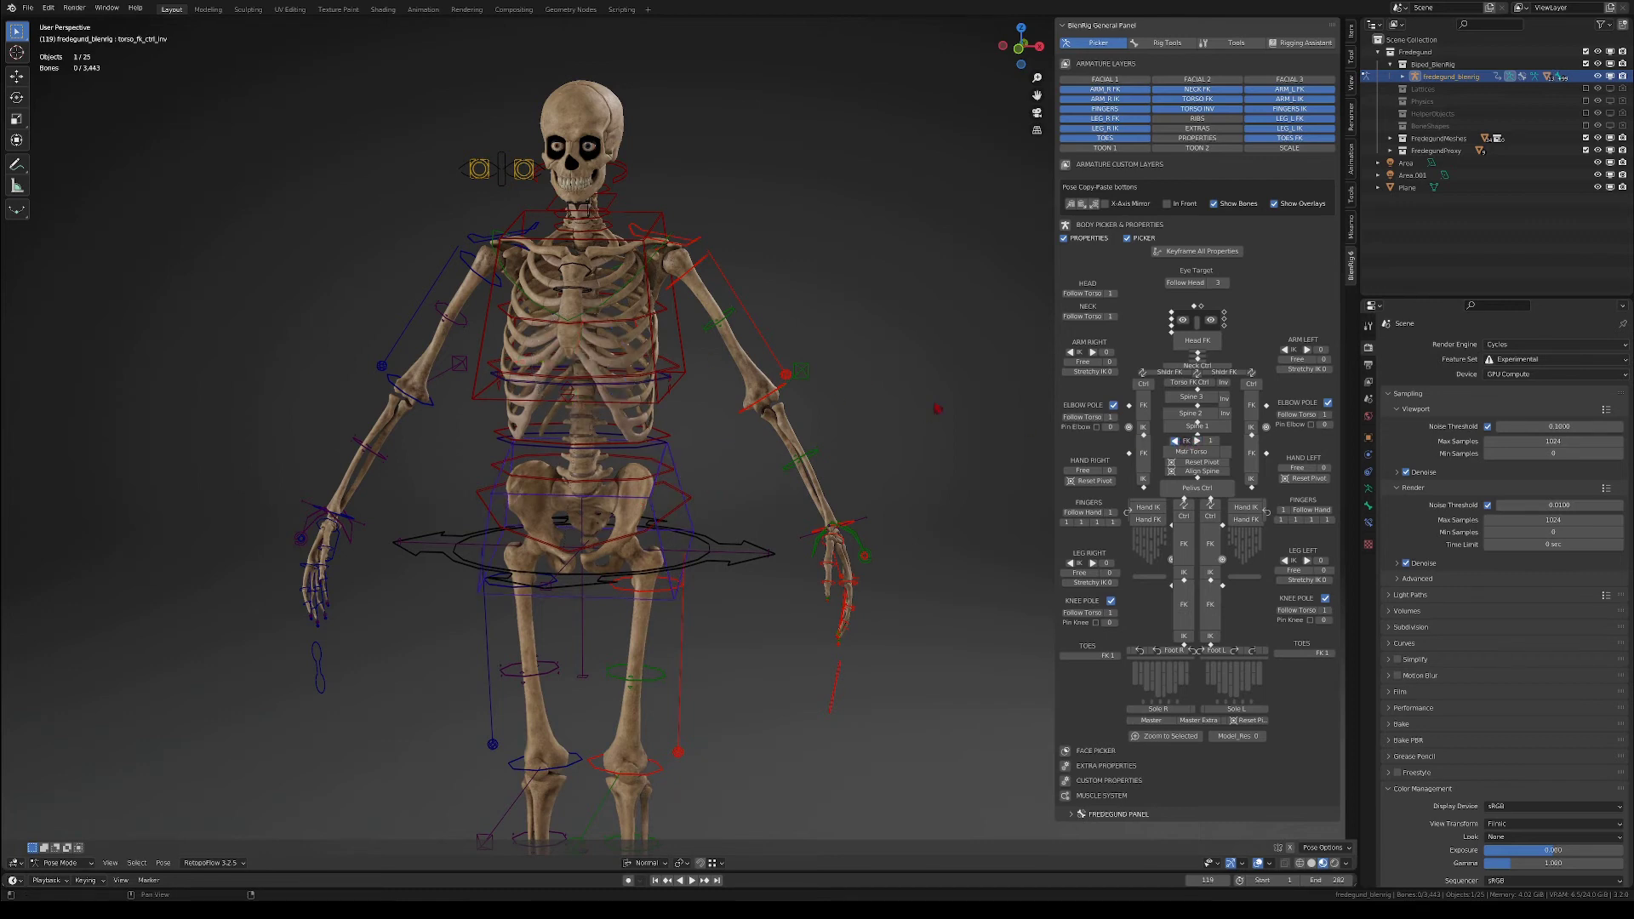
# - Deselect all controls, switch the torso to IK (0) and try rotating the torso FK control
pyautogui.press('a')
pyautogui.hotkey('alt', 'a')
pyautogui.click(680, 334)
pyautogui.press('r')
pyautogui.press('r')
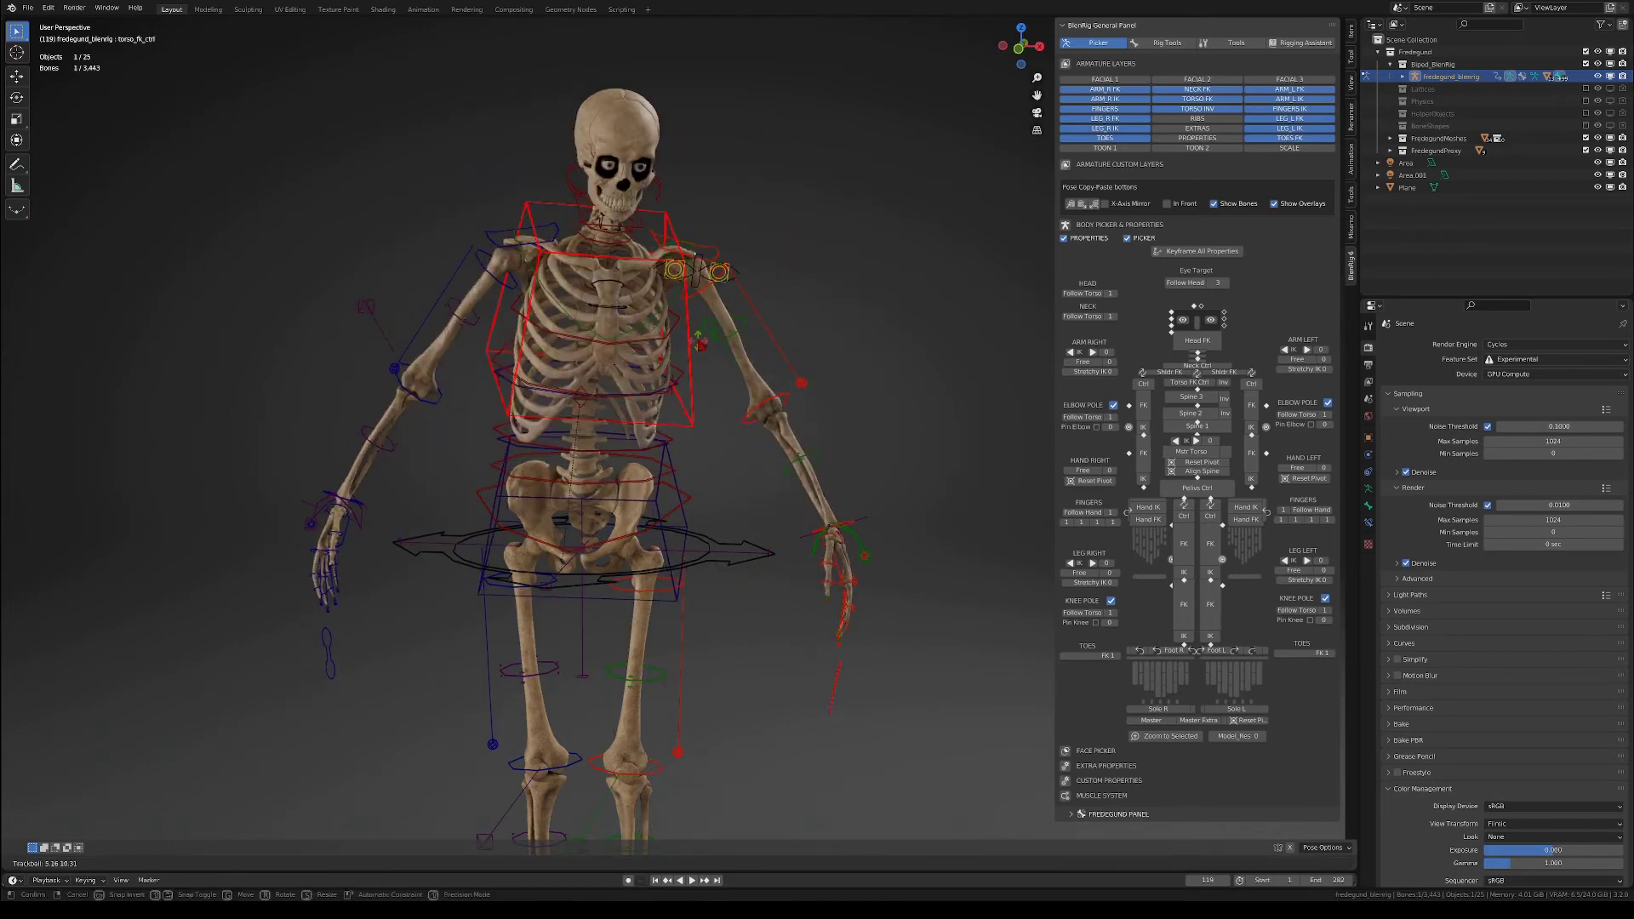
pyautogui.rightClick(683, 366)
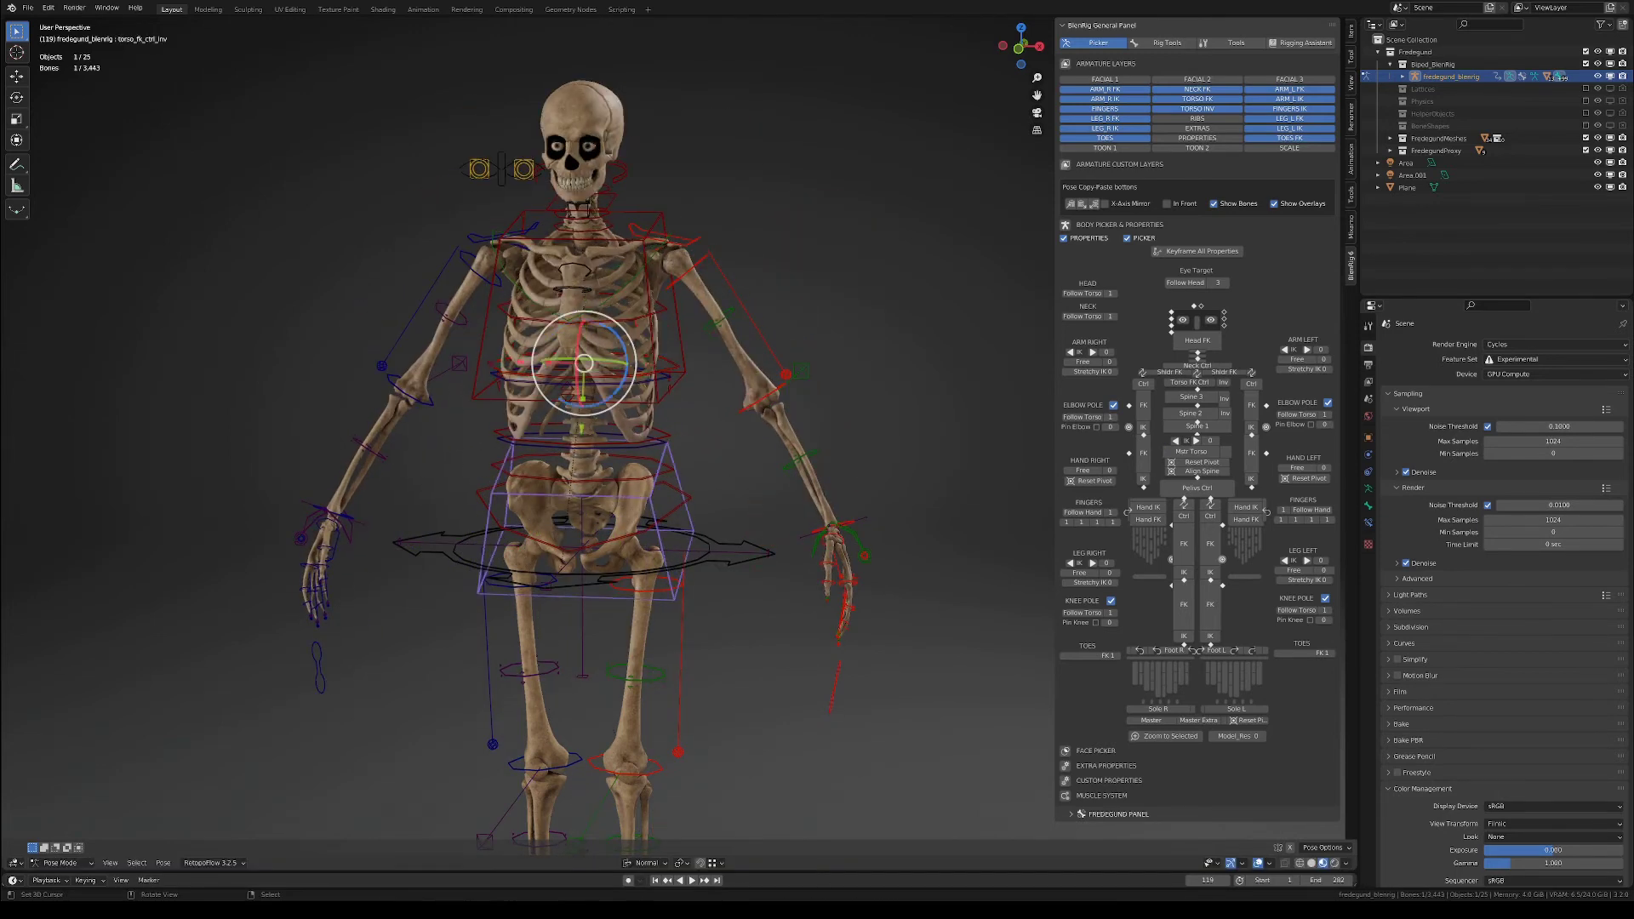
# - Try moving the torso IK, pelvis and torso FK controls one after the other, and try rotating the pelvis control
pyautogui.rightClick(608, 300)
pyautogui.press('g')
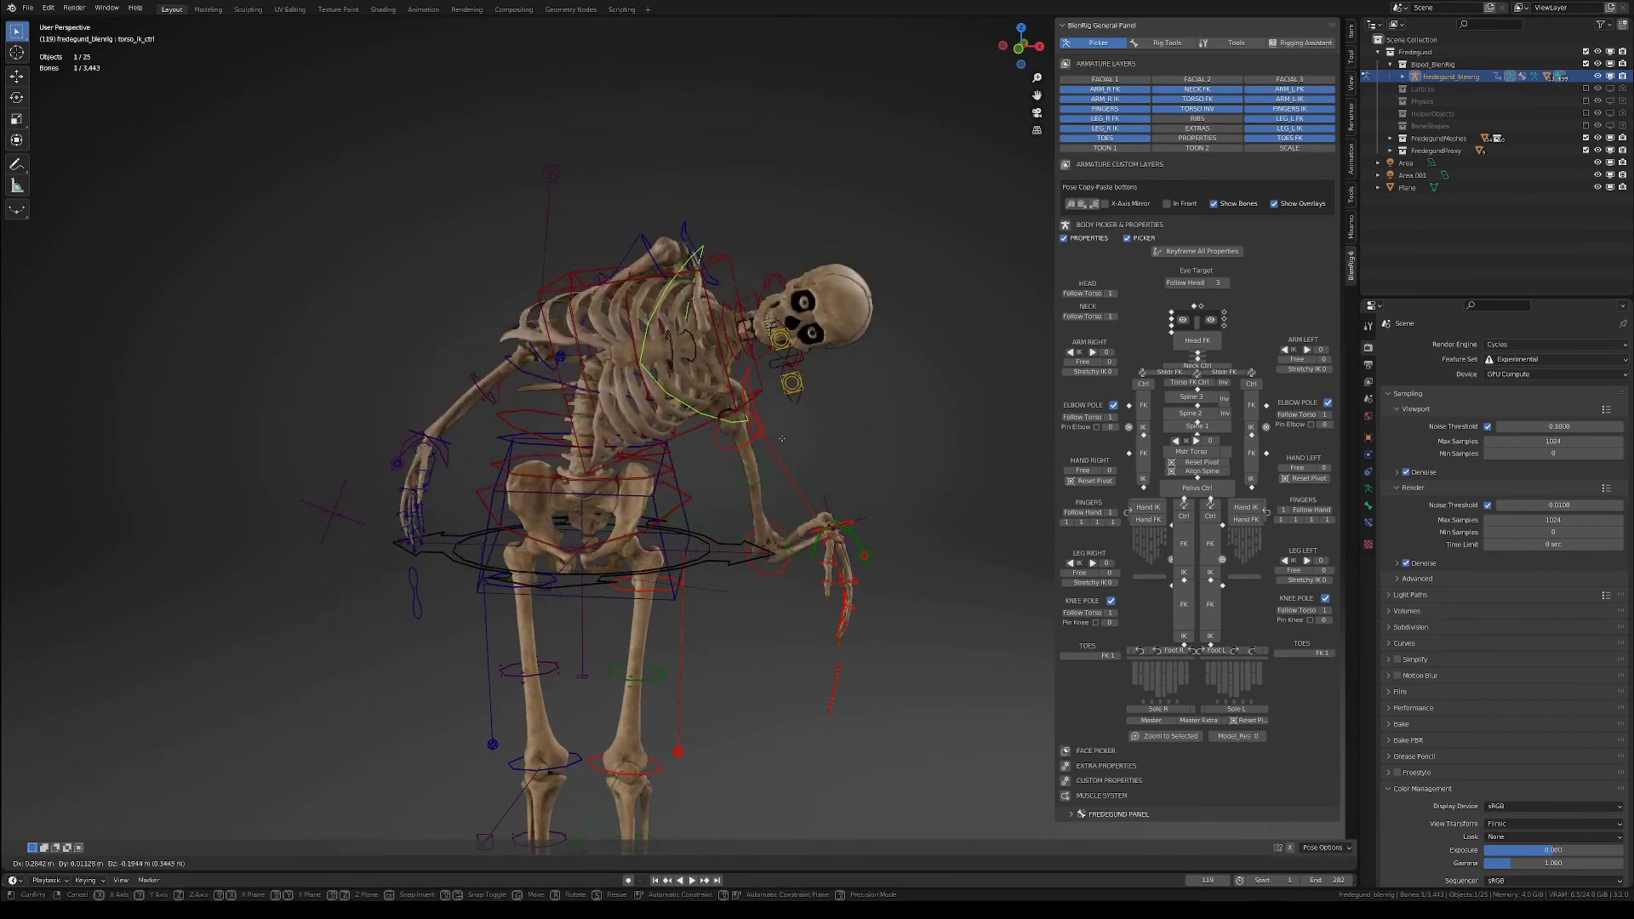
pyautogui.press('g')
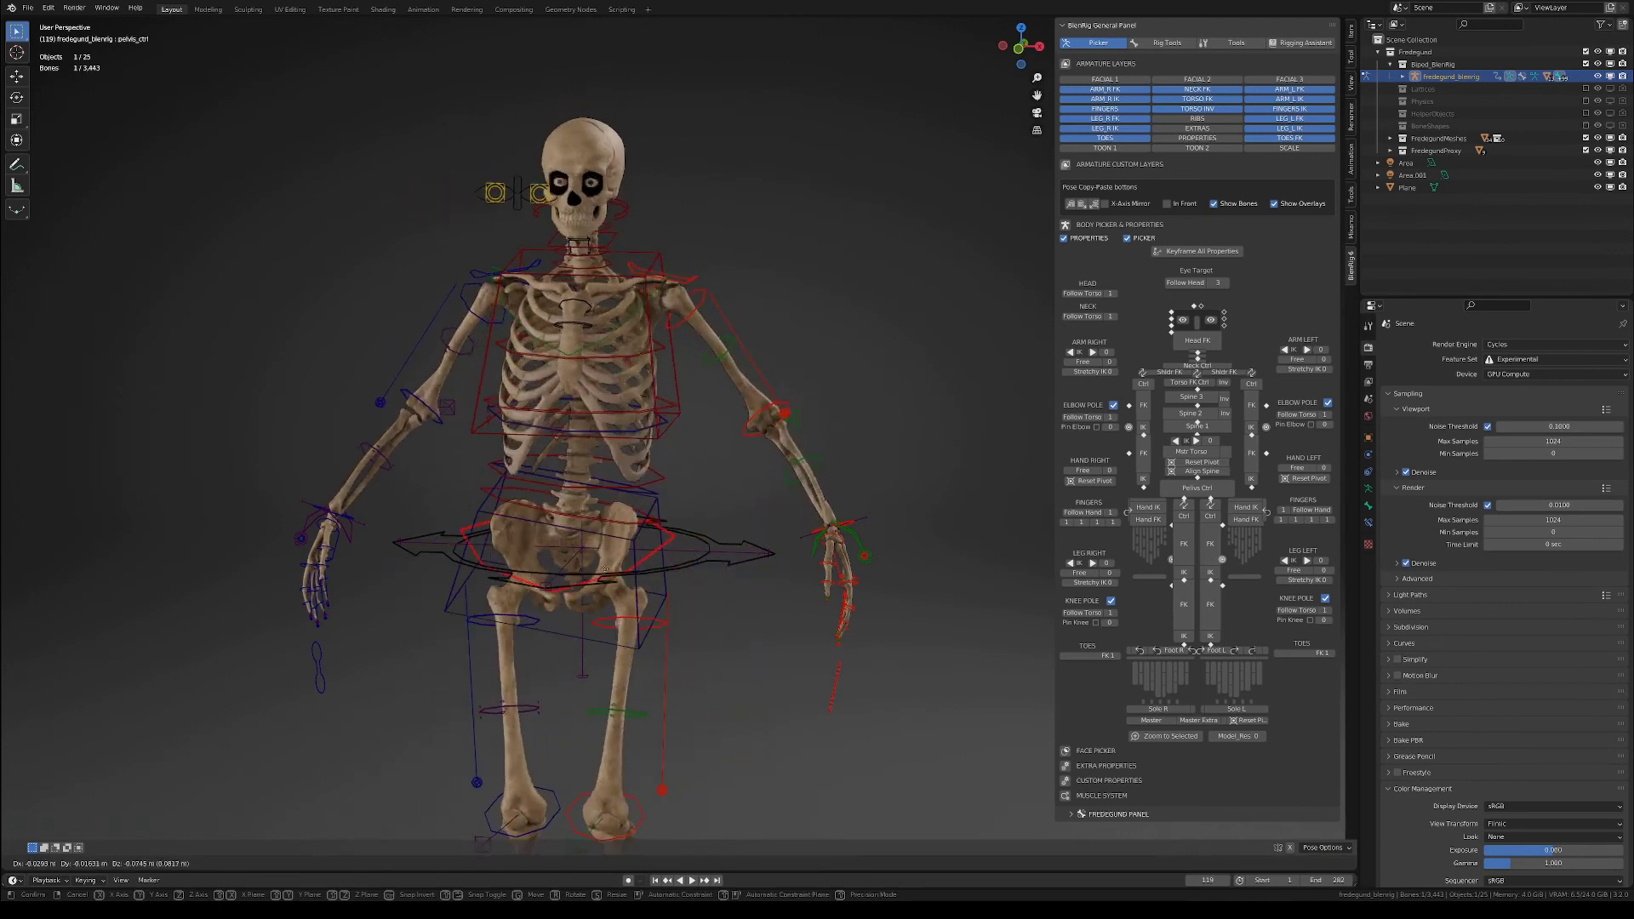
pyautogui.press('Escape')
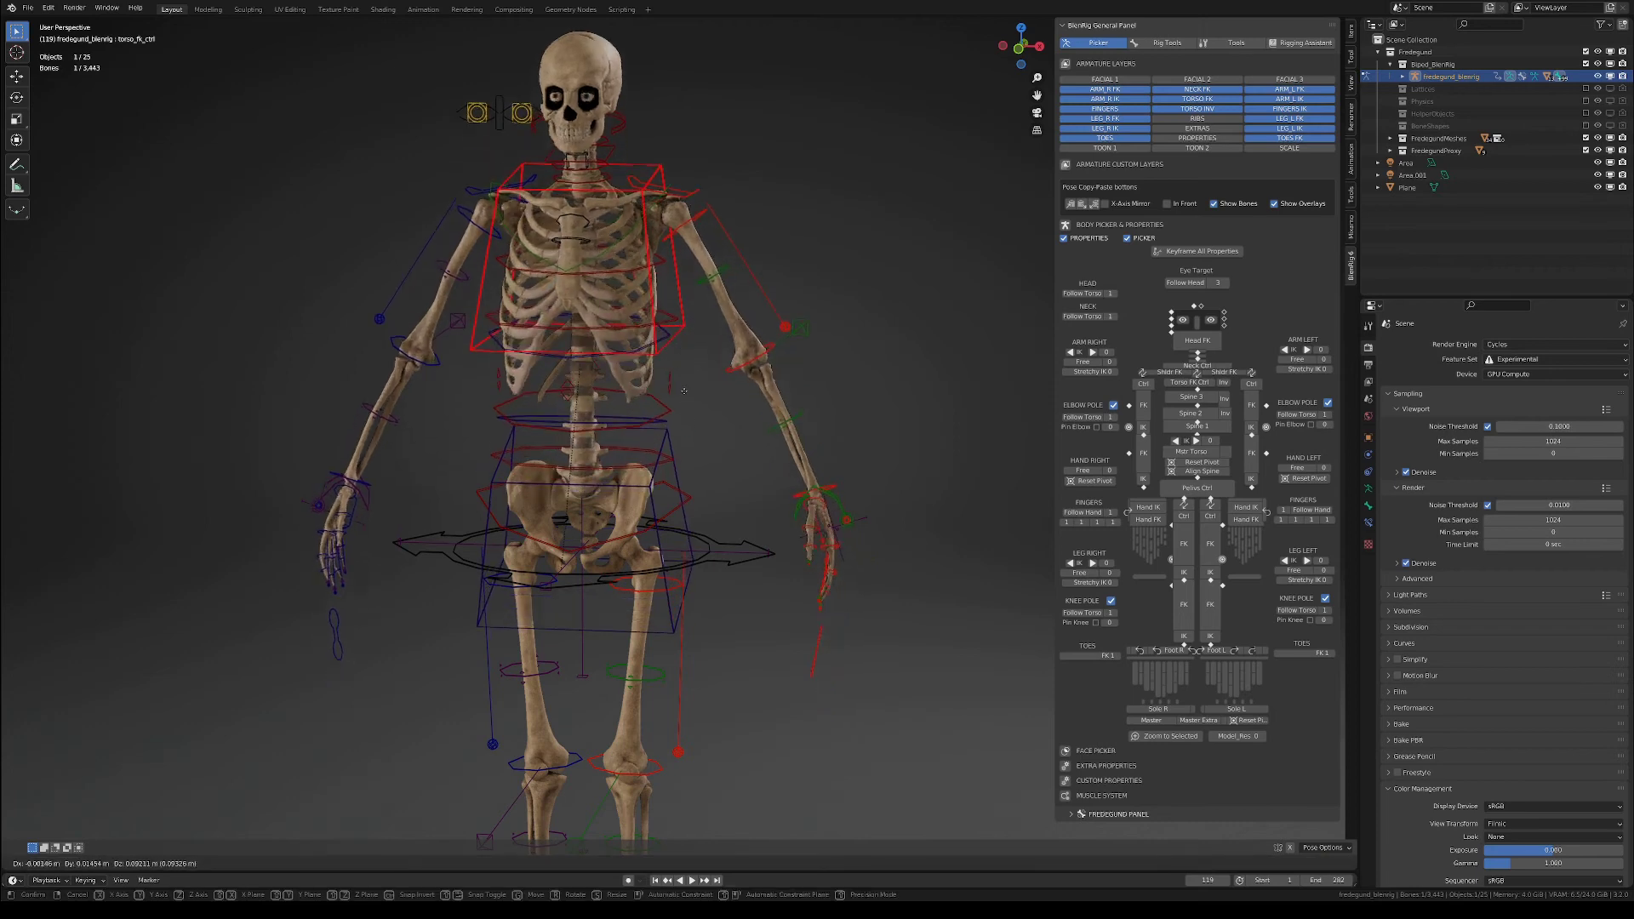
pyautogui.press('Escape')
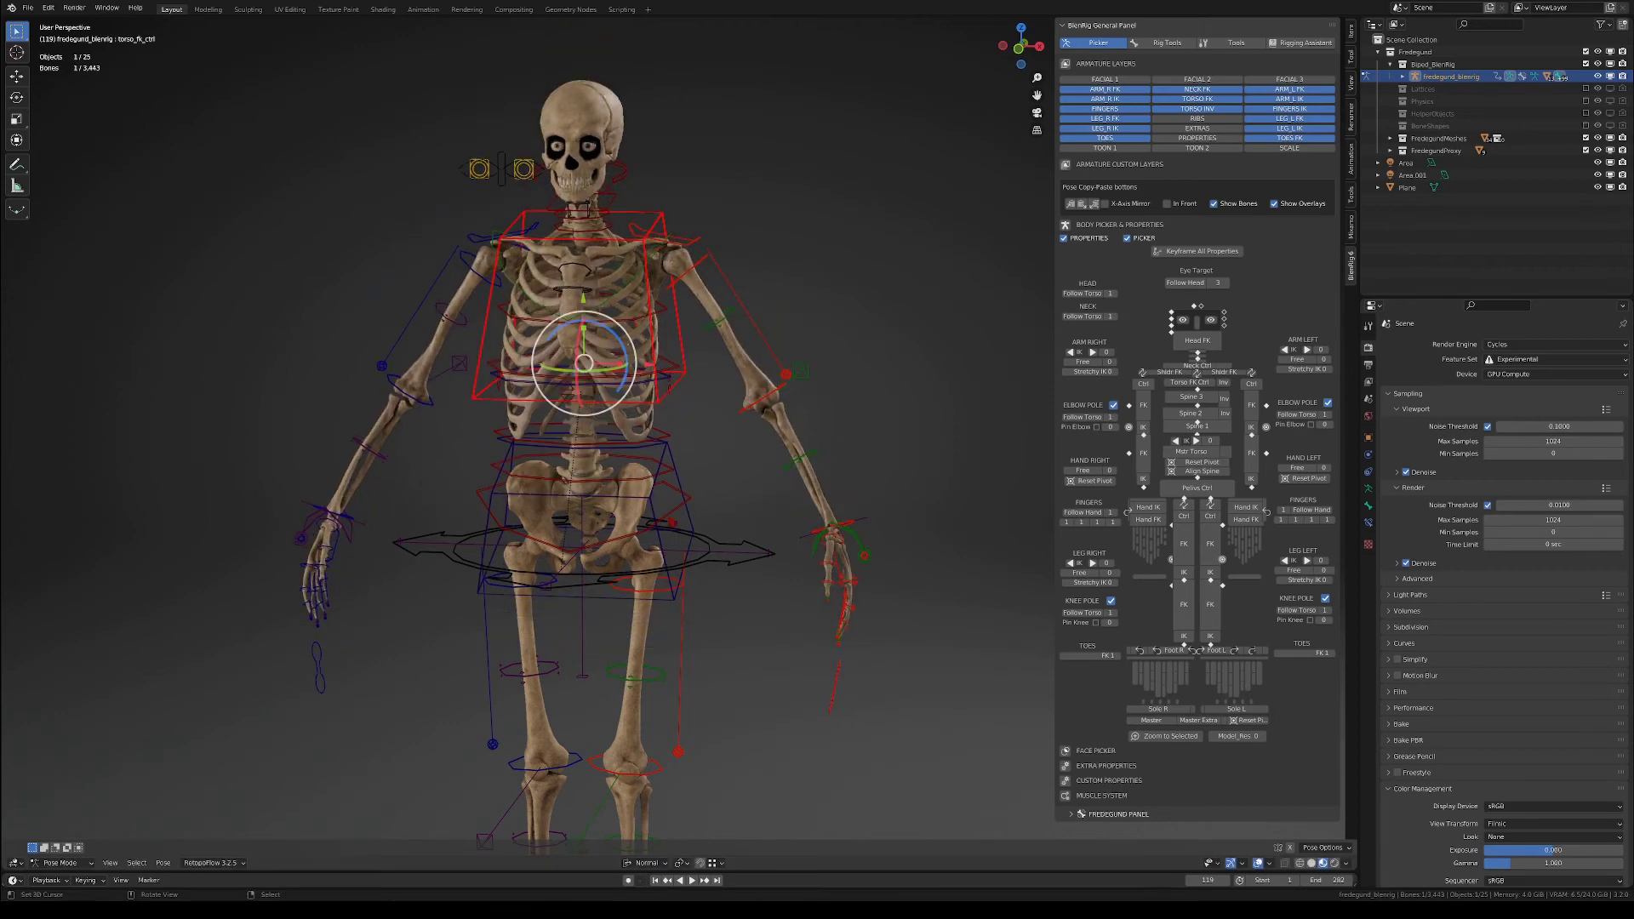
pyautogui.press('Escape')
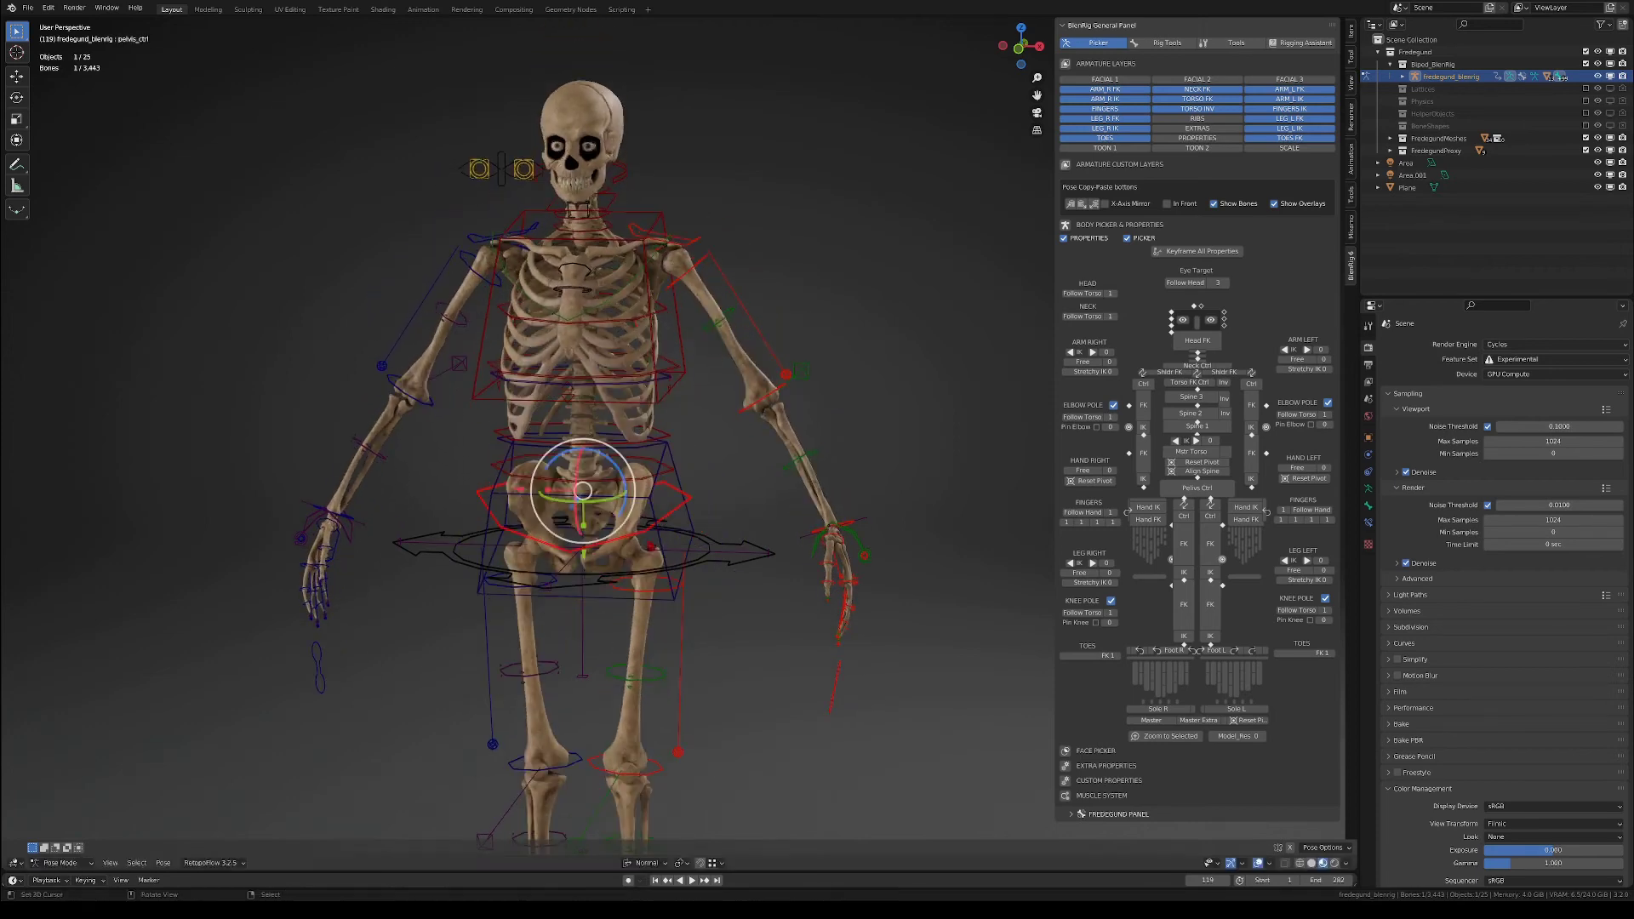
pyautogui.press('r')
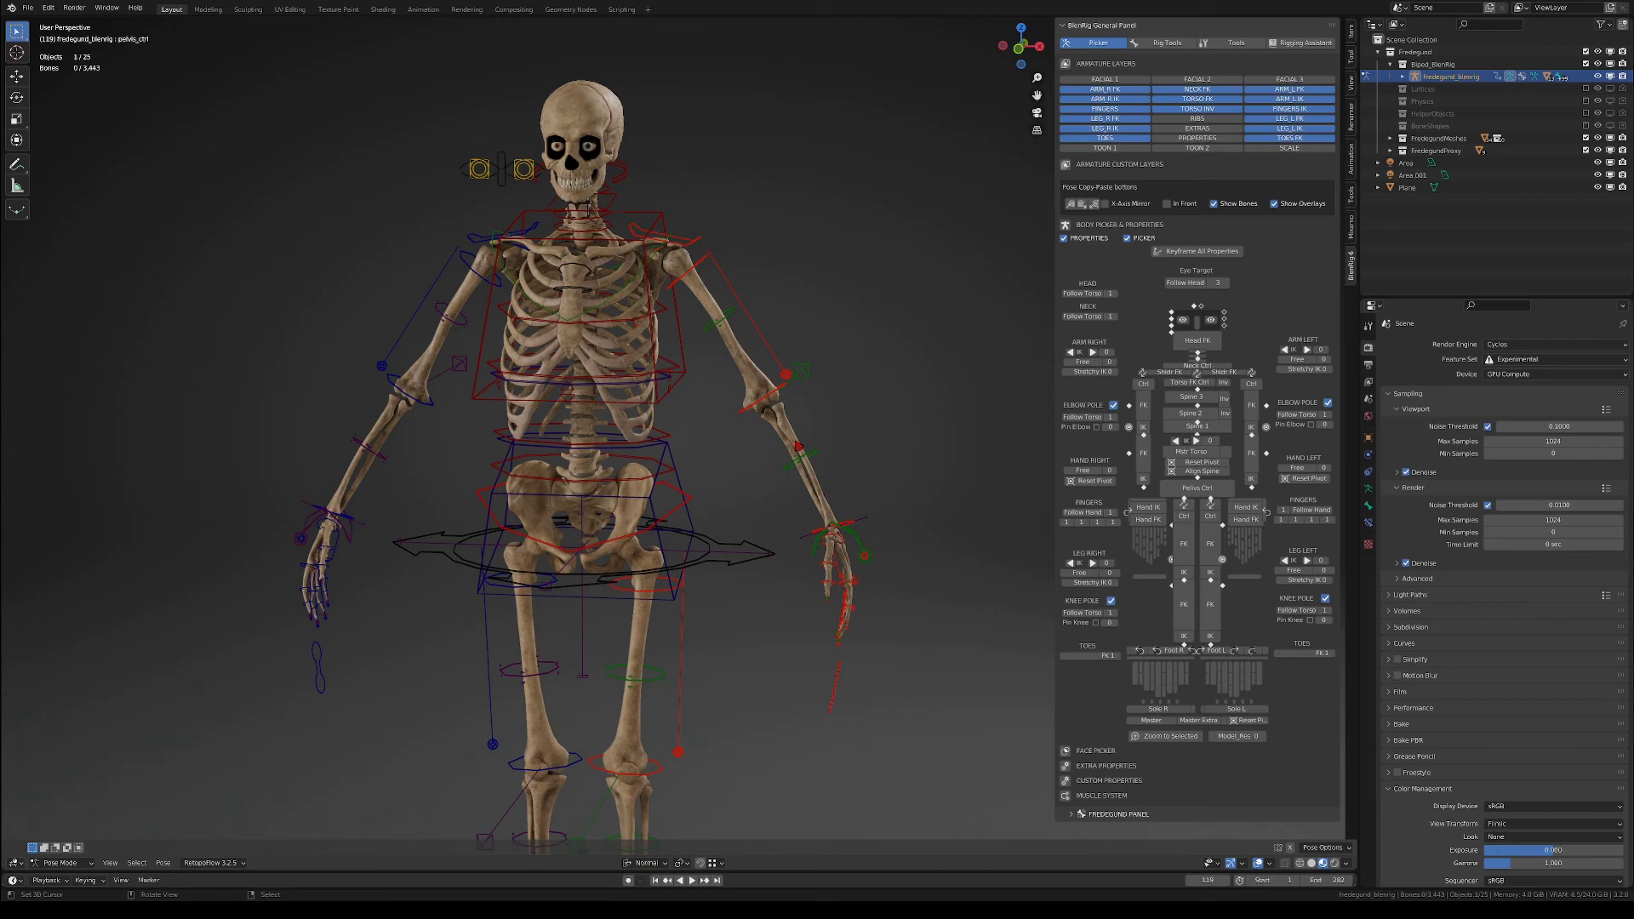
# - Rotate the torso FK control freely to turn and lean the ribcage
pyautogui.moveTo(799, 446); pyautogui.dragTo(792, 433, button='middle')
pyautogui.rightClick(684, 375)
pyautogui.press('r')
pyautogui.press('r')
pyautogui.click(651, 392)
# - Move the pelvis control to shift the hips and rotate it to tilt the pelvis against the ribcage
pyautogui.rightClick(678, 515)
pyautogui.press('g')
pyautogui.click(706, 536)
pyautogui.press('g')
pyautogui.moveTo(707, 535); pyautogui.dragTo(668, 566, button='middle')
pyautogui.click(558, 524)
pyautogui.press('r')
pyautogui.click(545, 567)
# - Move the spine curve control in the front, back and side directions to shape the bend of the spine
pyautogui.rightClick(721, 398)
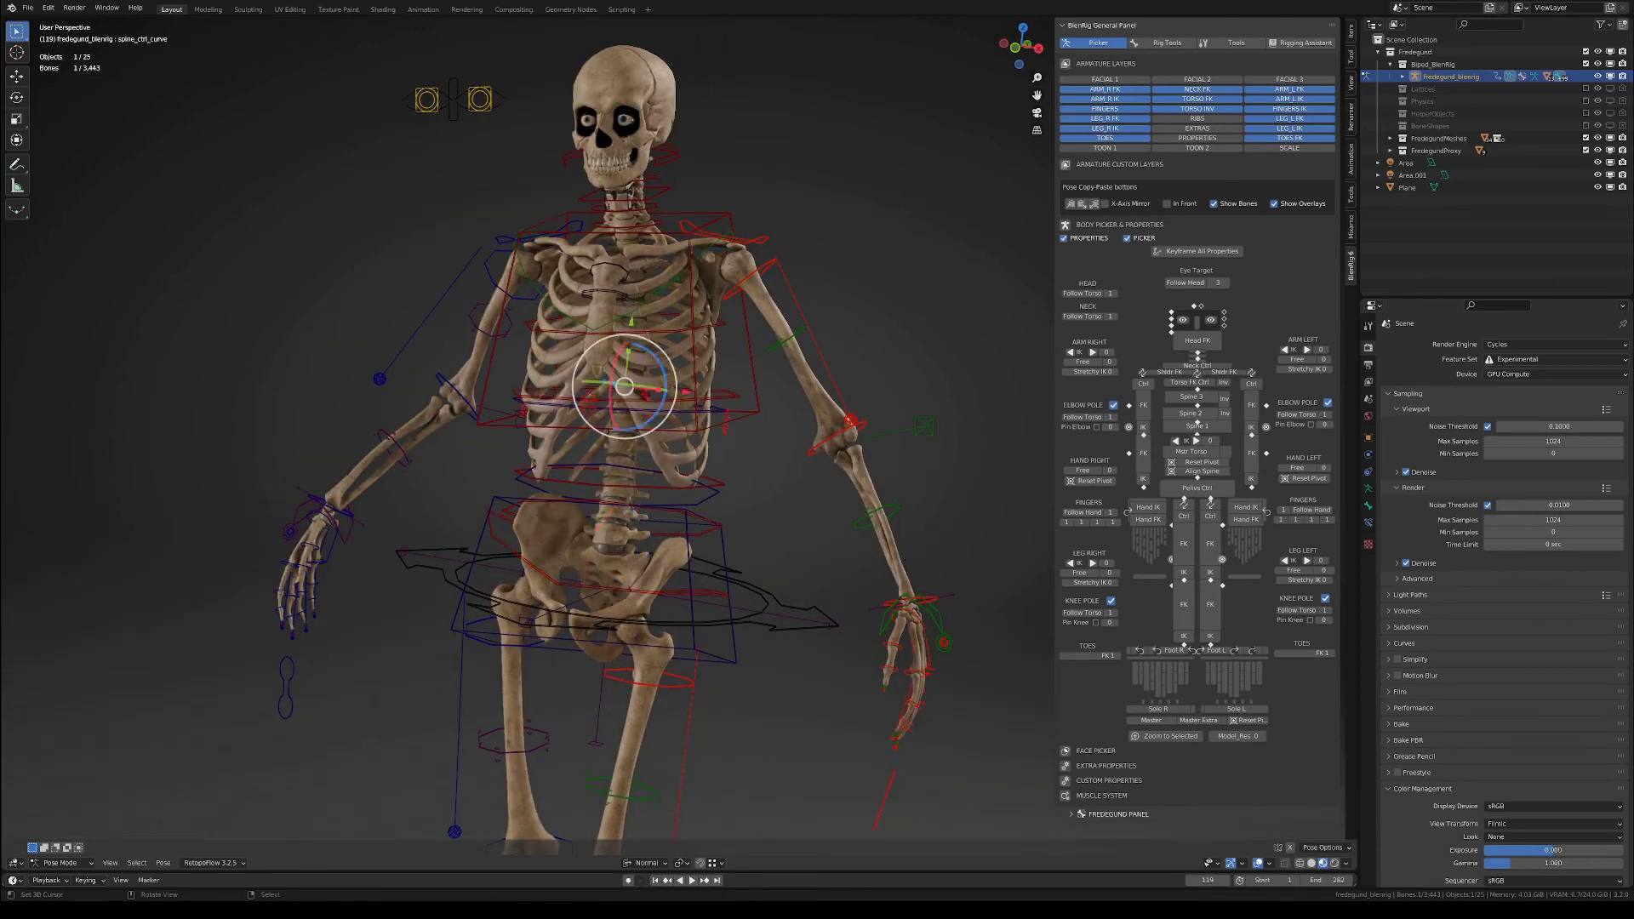
pyautogui.moveTo(733, 401); pyautogui.dragTo(655, 407, button='middle')
pyautogui.press('g')
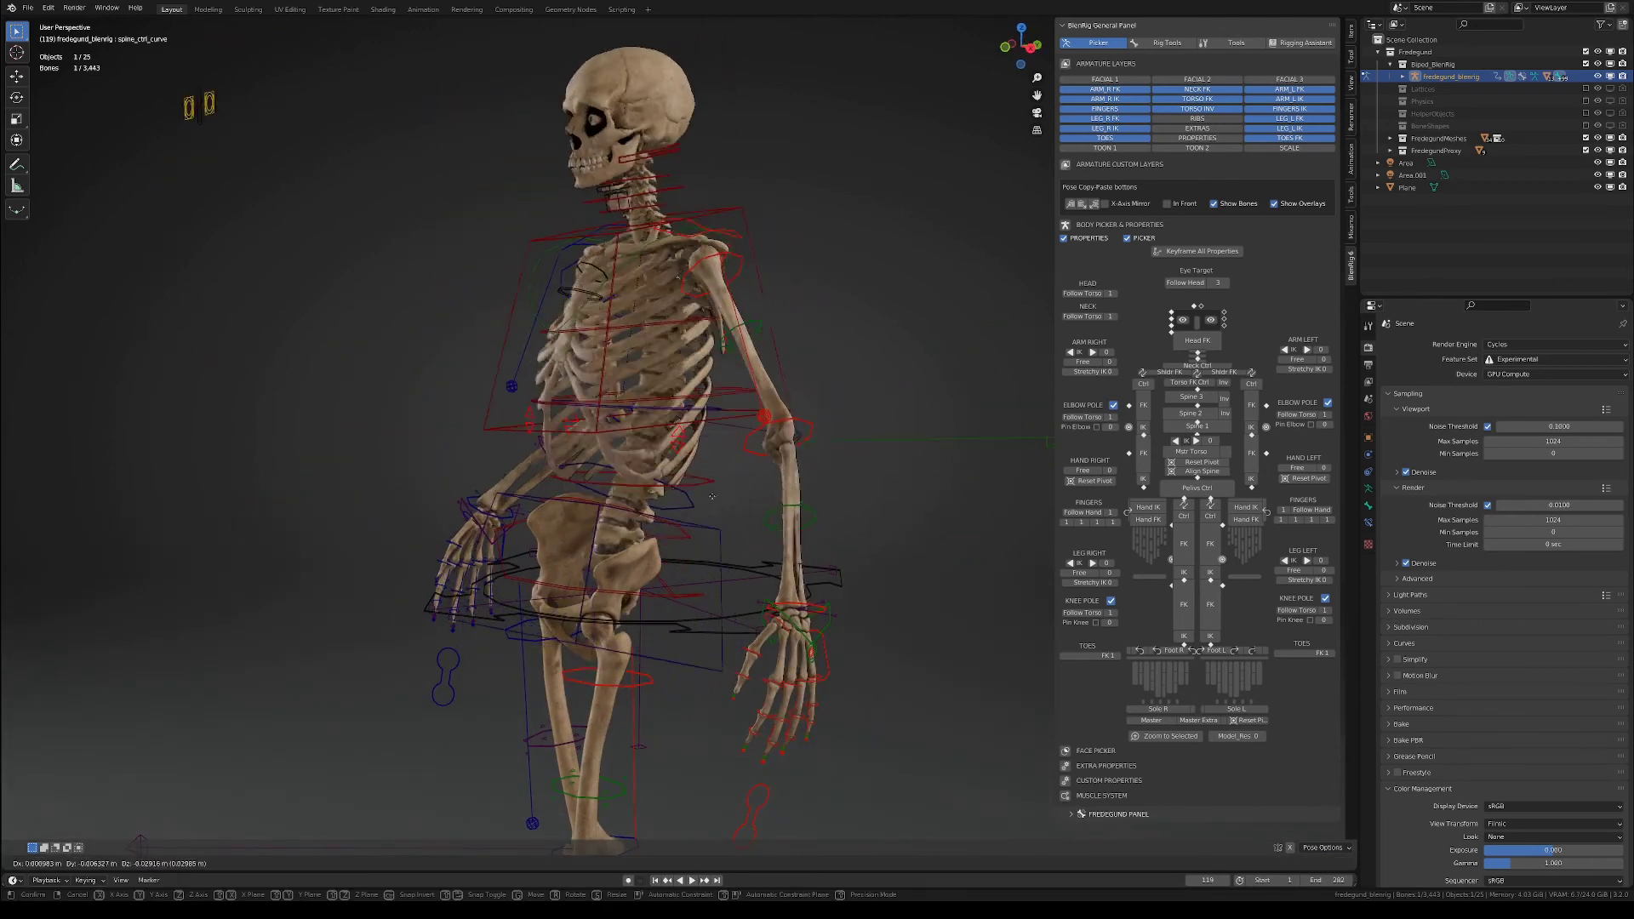
pyautogui.click(730, 404)
pyautogui.moveTo(731, 404); pyautogui.dragTo(685, 492, button='middle')
pyautogui.press('g')
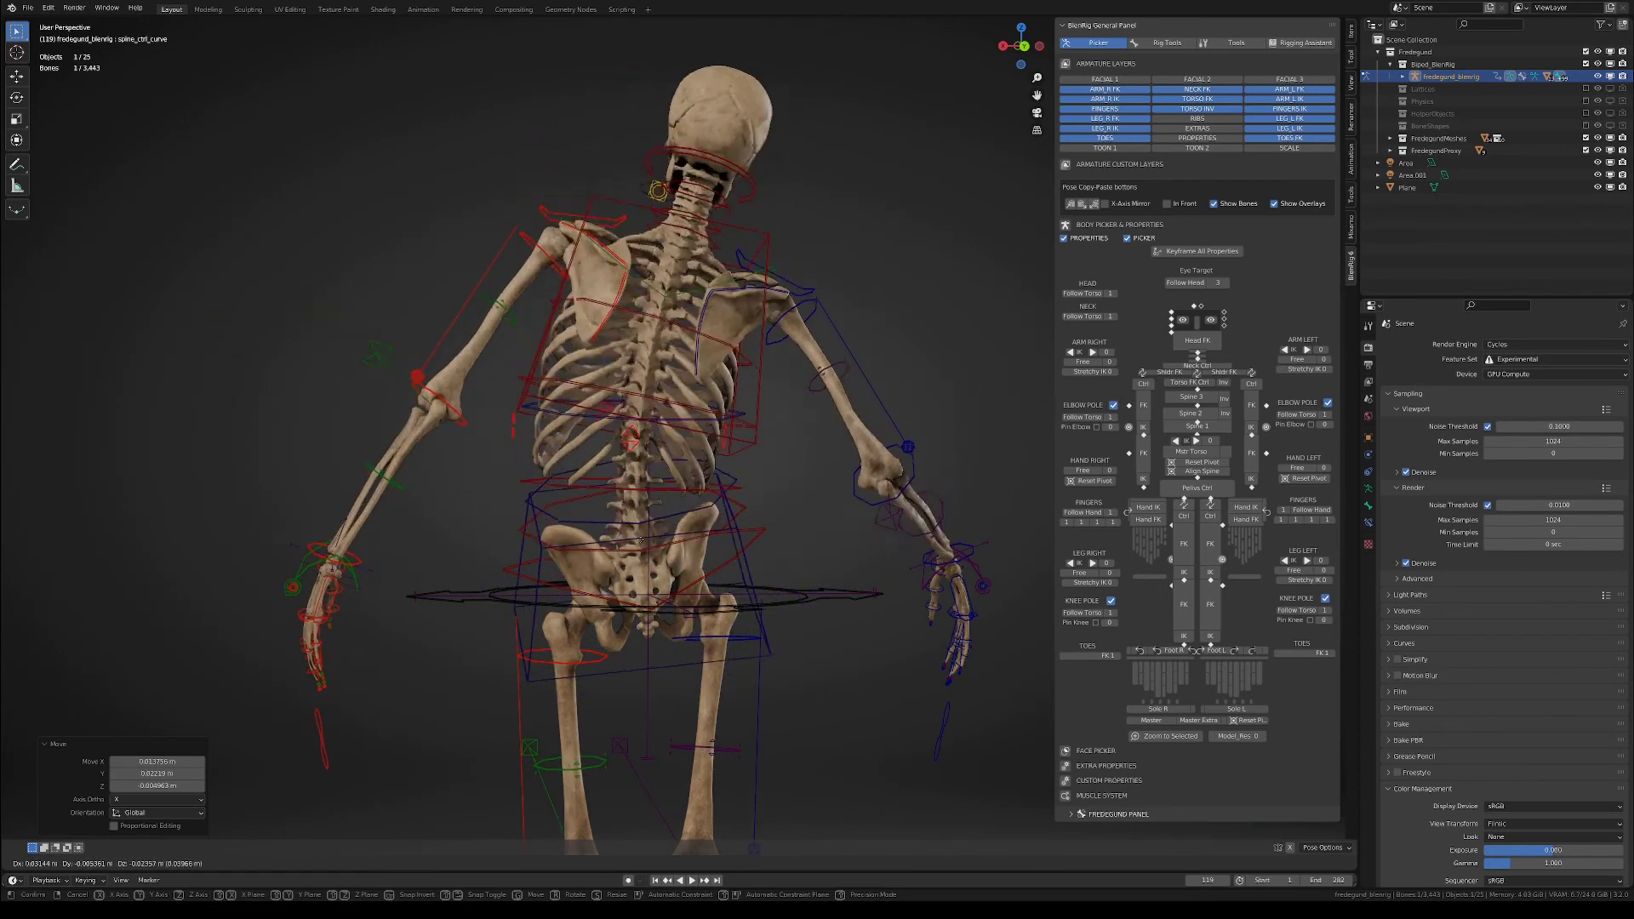
pyautogui.click(688, 471)
pyautogui.moveTo(688, 471); pyautogui.dragTo(771, 427, button='middle')
pyautogui.press('g')
pyautogui.click(753, 375)
# - Rotate the spine 3 FK control to adjust the bend of the upper spine
pyautogui.press('r')
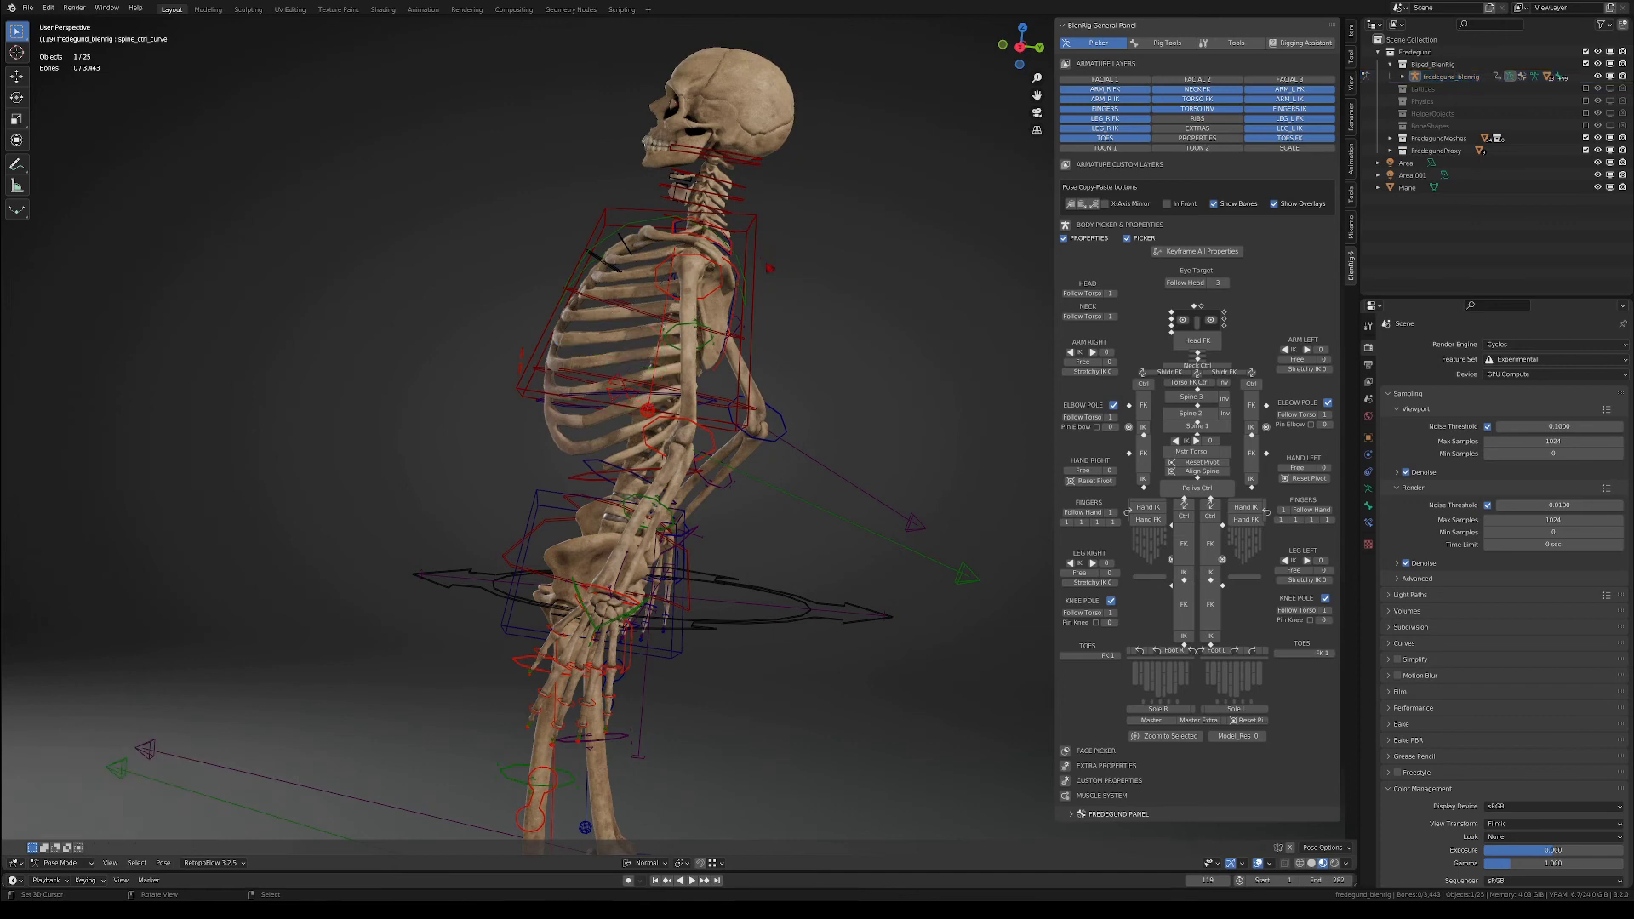
pyautogui.click(792, 294)
pyautogui.click(711, 387)
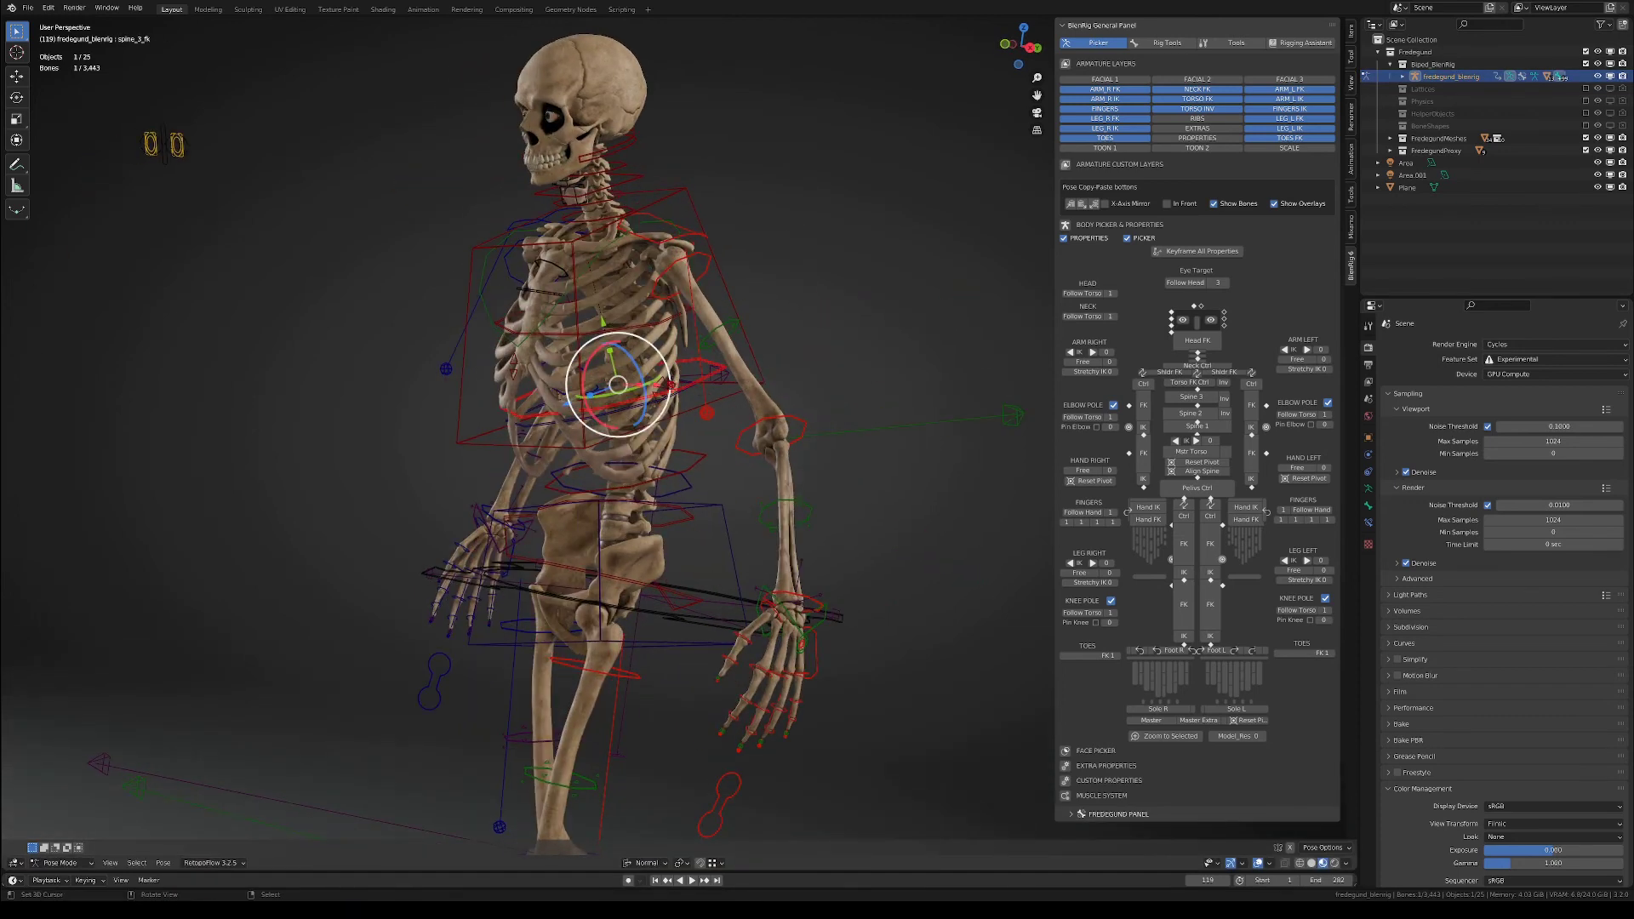